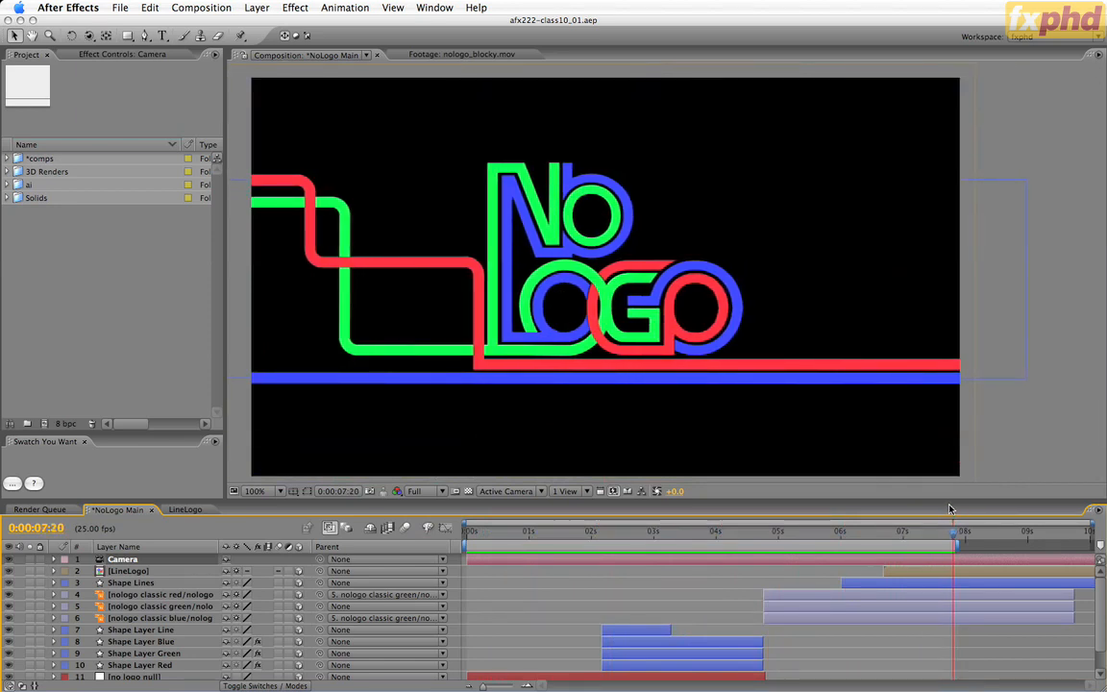
Switch to Illustrator and examine the plain and drop-shadow versions of the "no logo" lettering.
key(u)
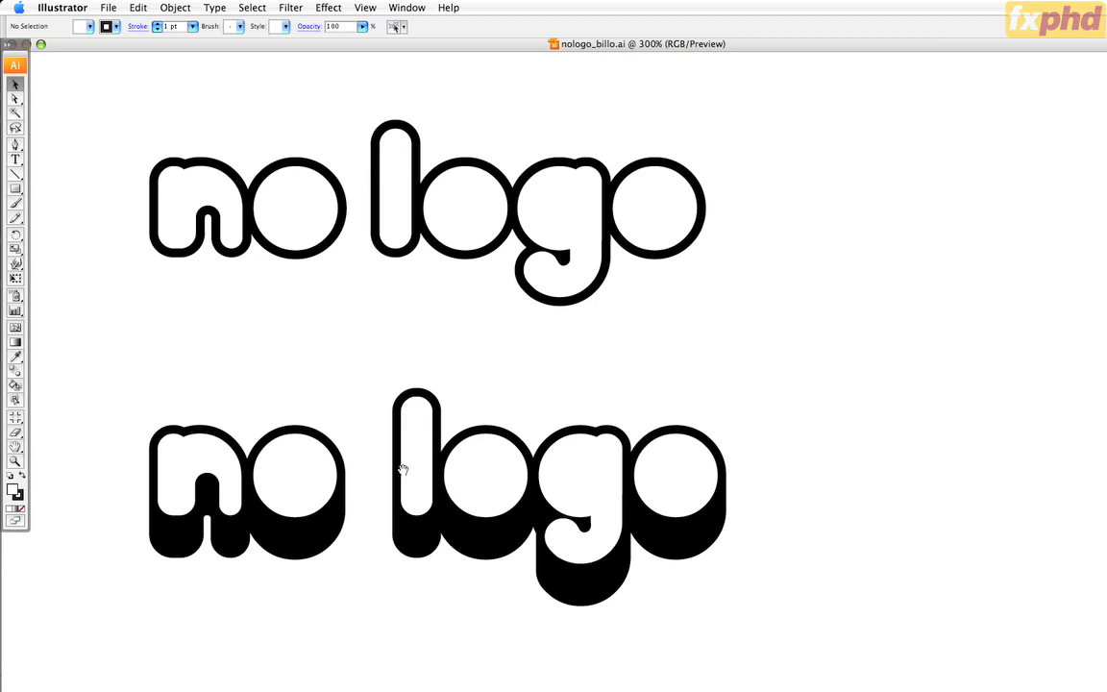
drag(454, 619, 499, 554)
mouse_move(868, 267)
mouse_down()
mouse_move(525, 552)
mouse_move(159, 685)
mouse_move(212, 658)
mouse_up()
key(super+h)
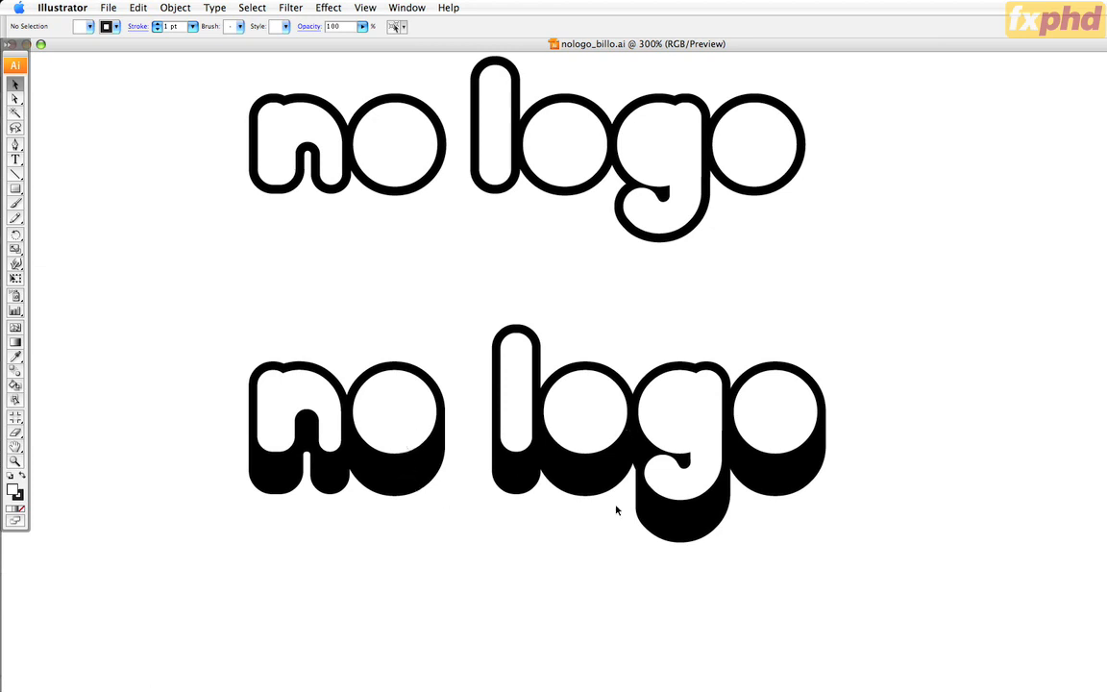
drag(601, 310, 700, 485)
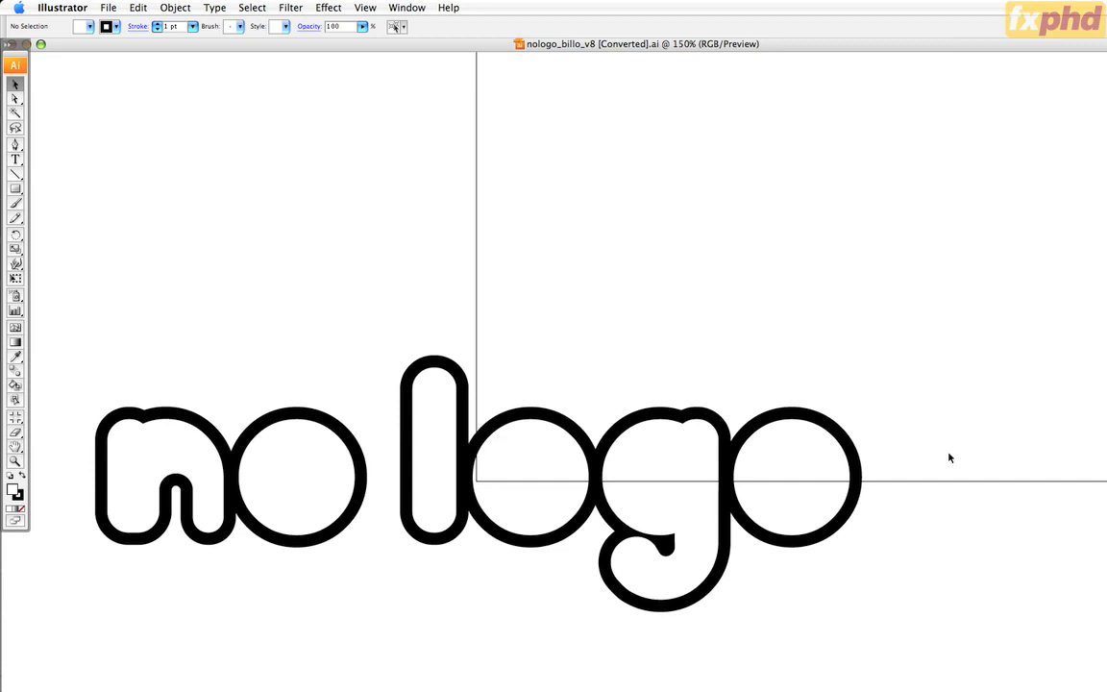
Inspect the compound paths of the converted "no logo" lettering in outline mode, show the rulers, and return to preview.
click(855, 502)
key(super+y)
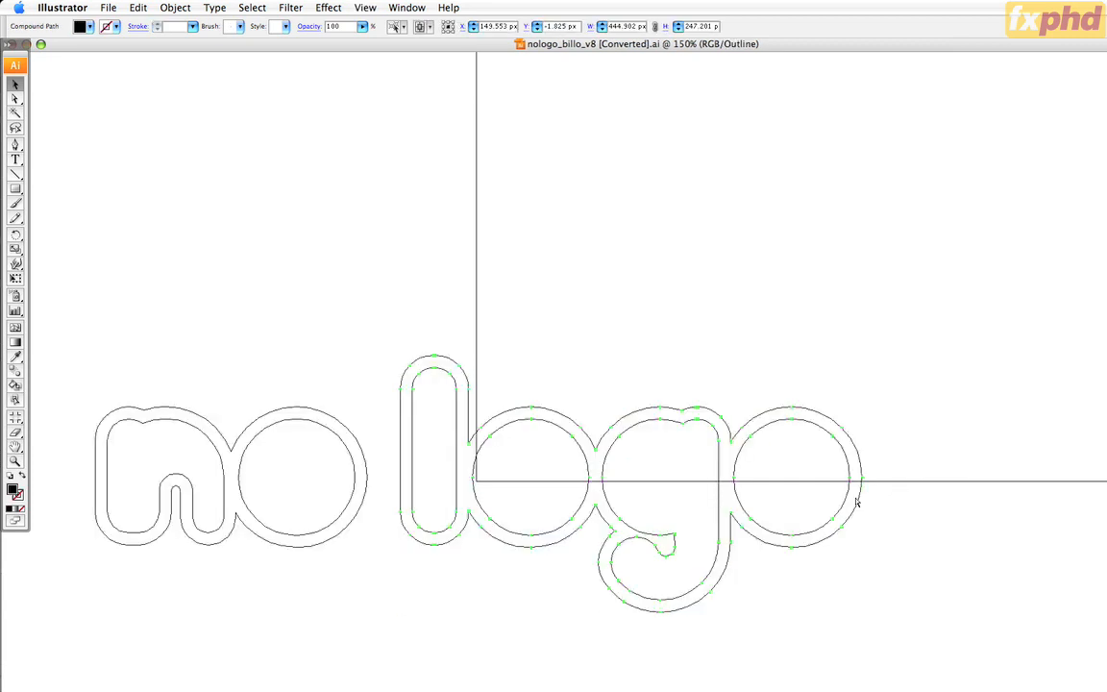
click(932, 464)
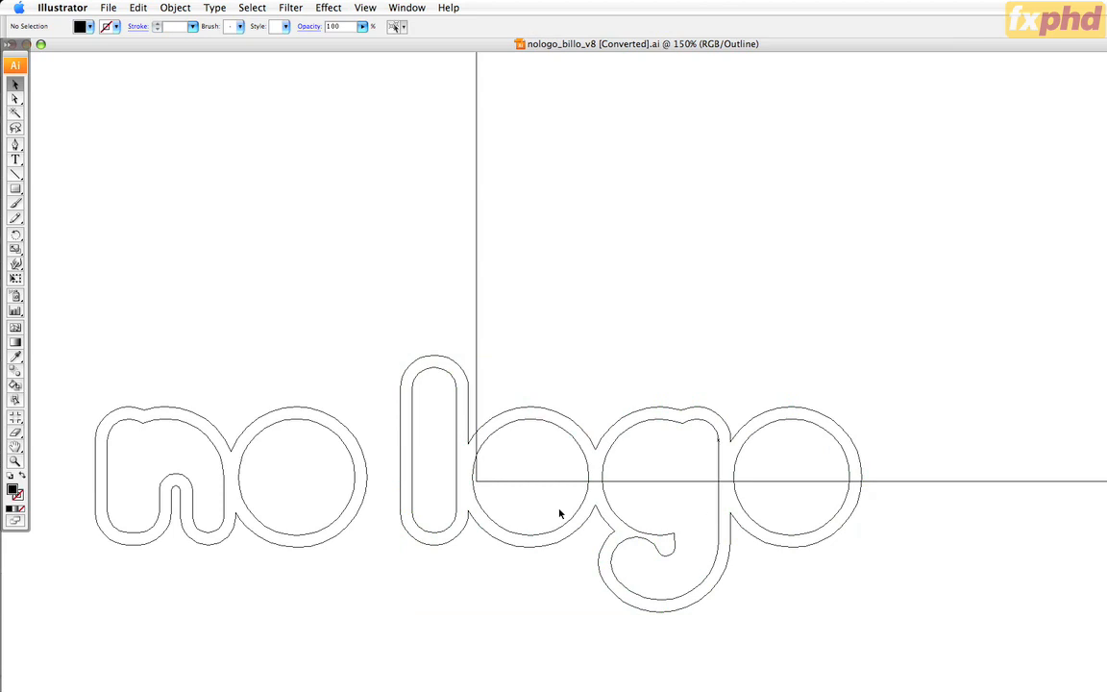
key(super+r)
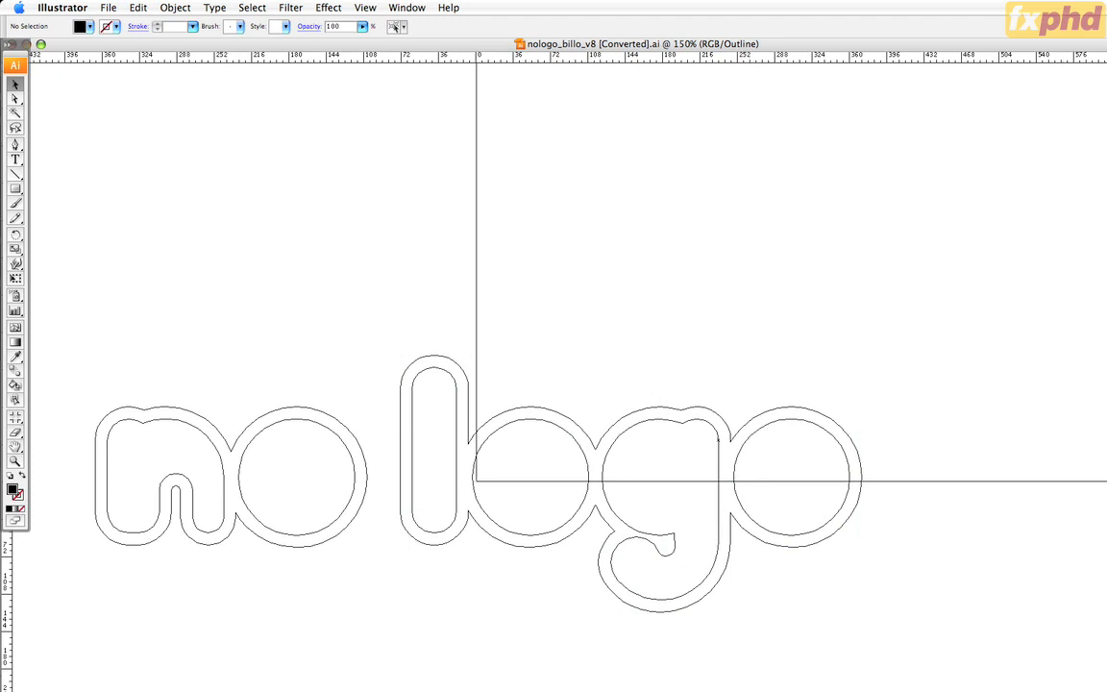
key(super+y)
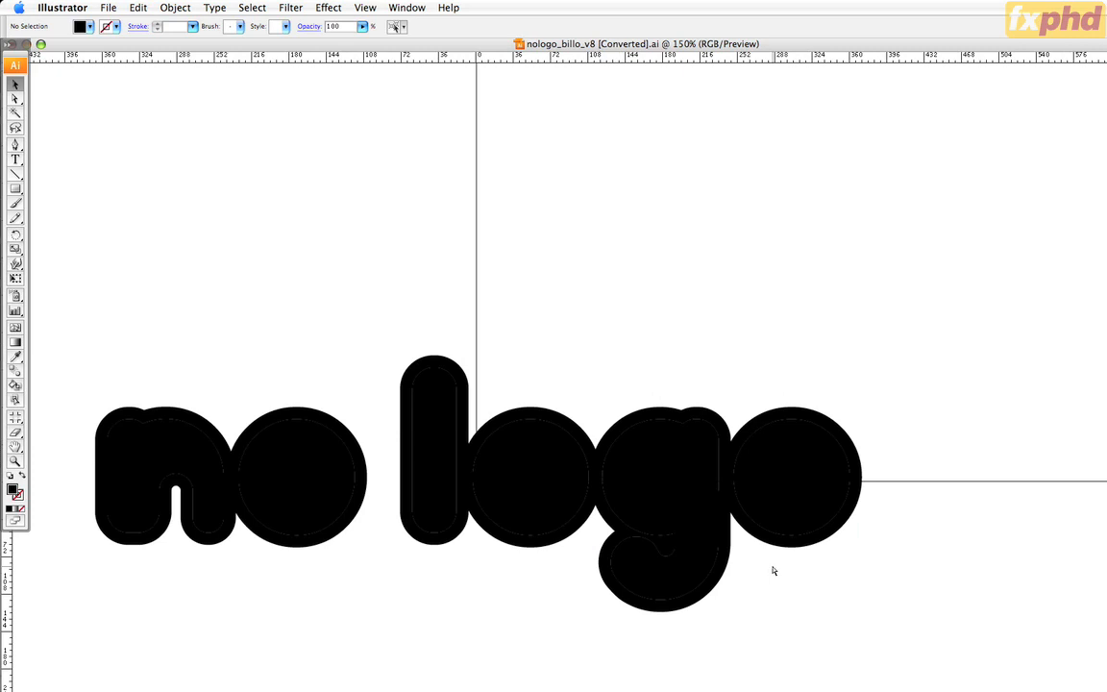
Switch to CINEMA 4D and enable the Extrude nologo outline and Extrude nologo objects in the viewport.
key(super+Tab)
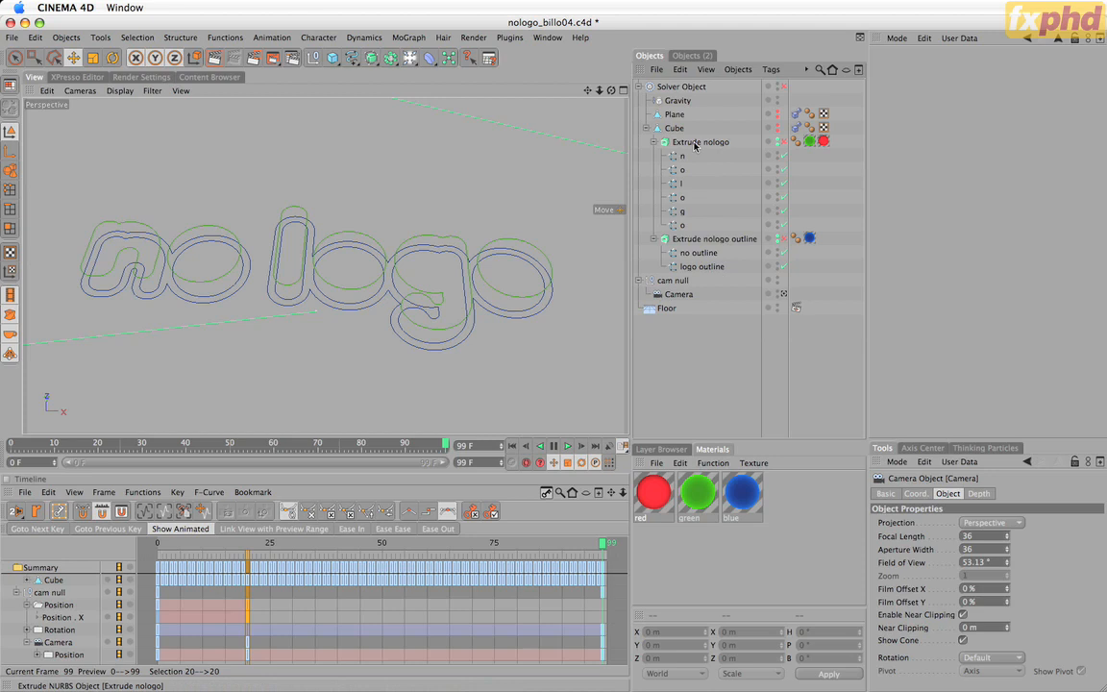
click(697, 242)
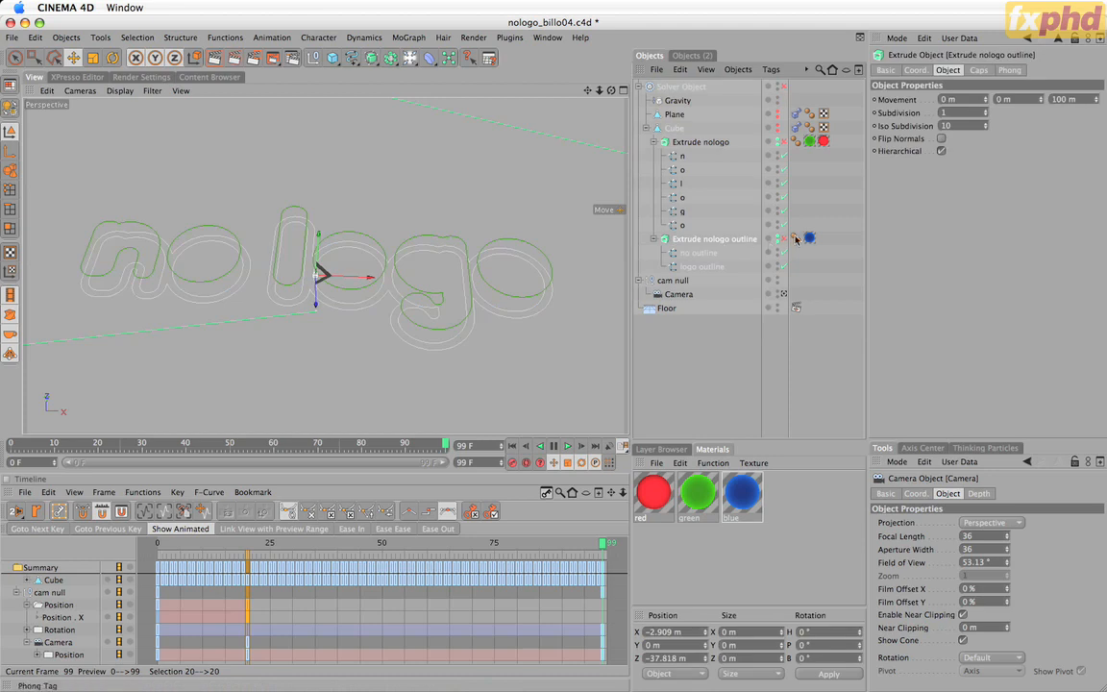
click(784, 240)
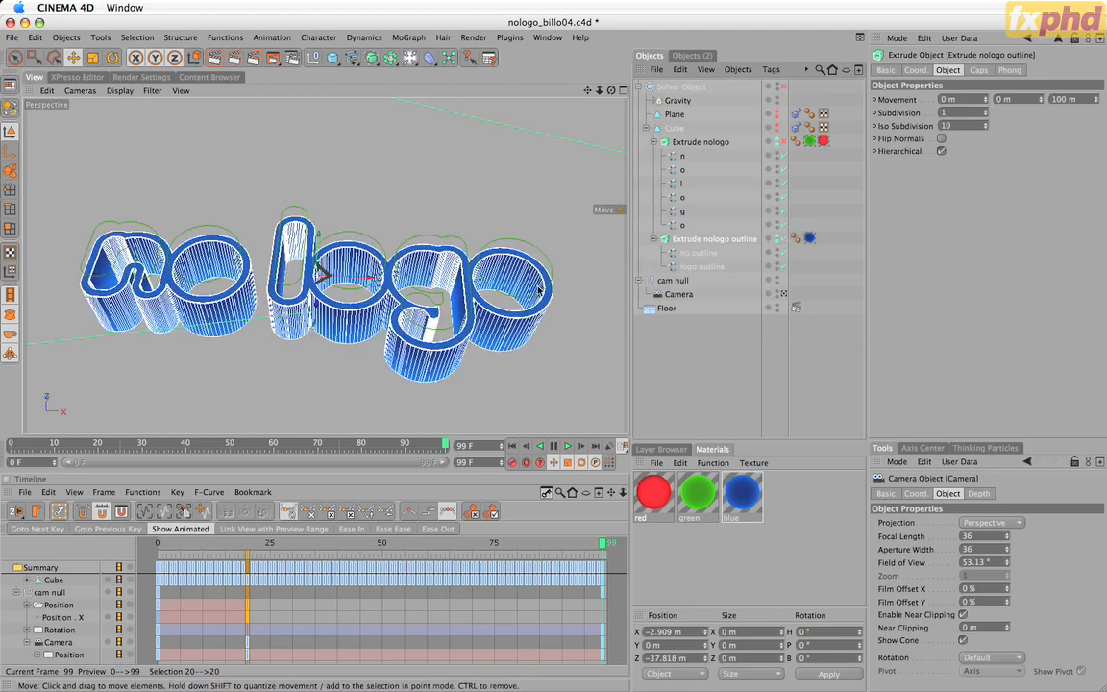
drag(611, 91, 629, 423)
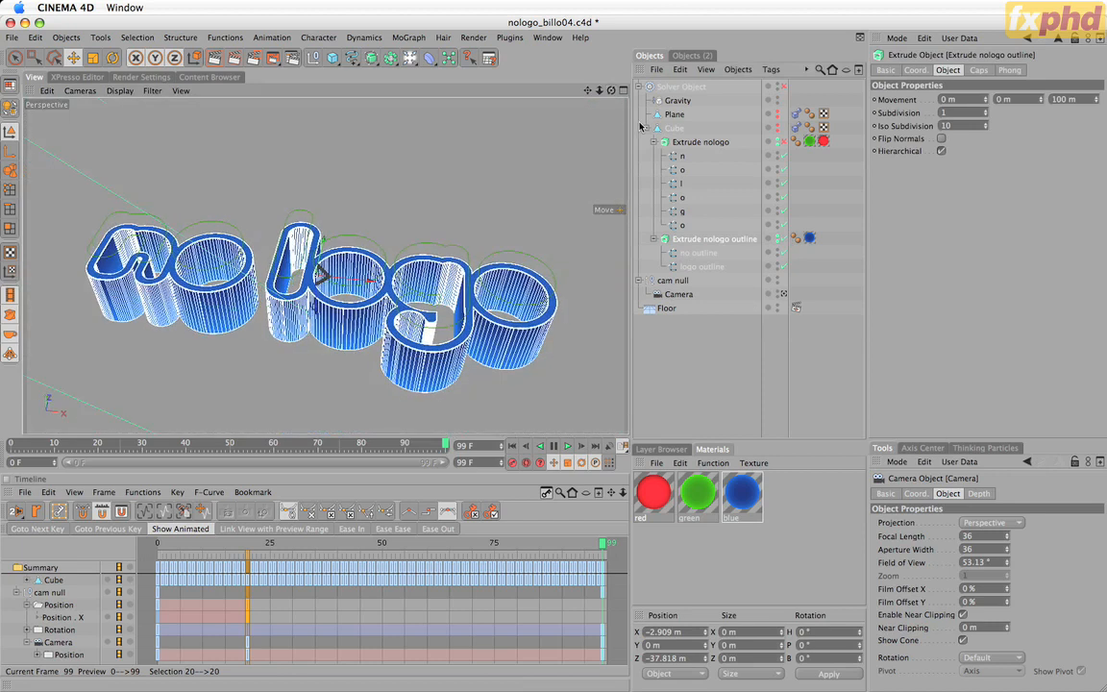
click(786, 142)
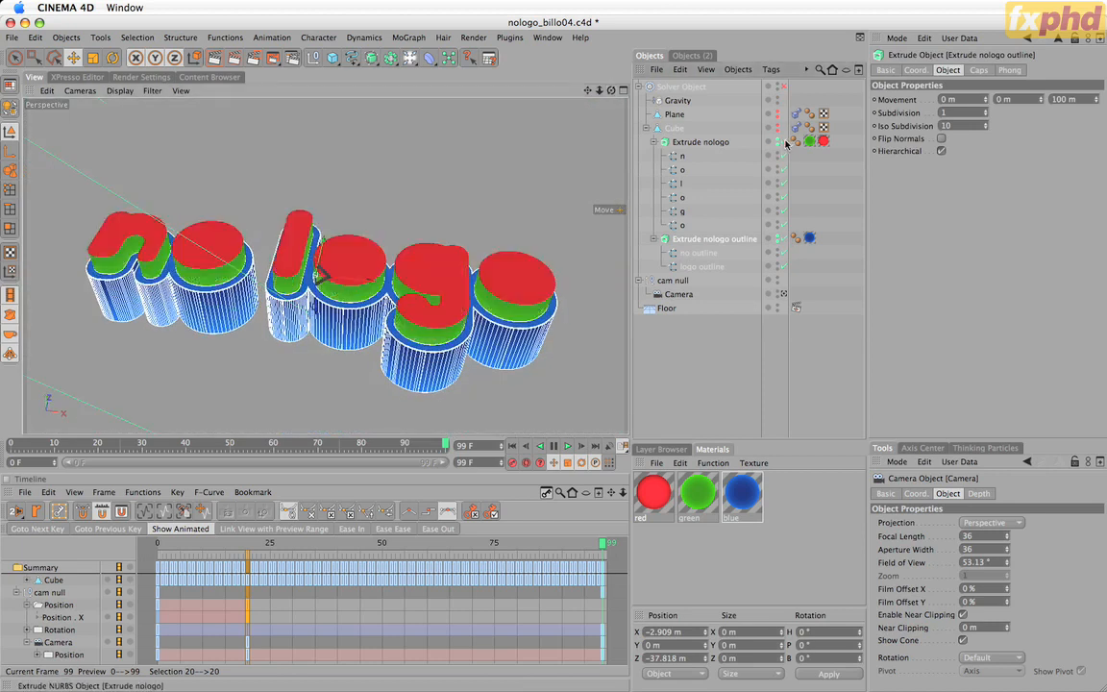
click(707, 352)
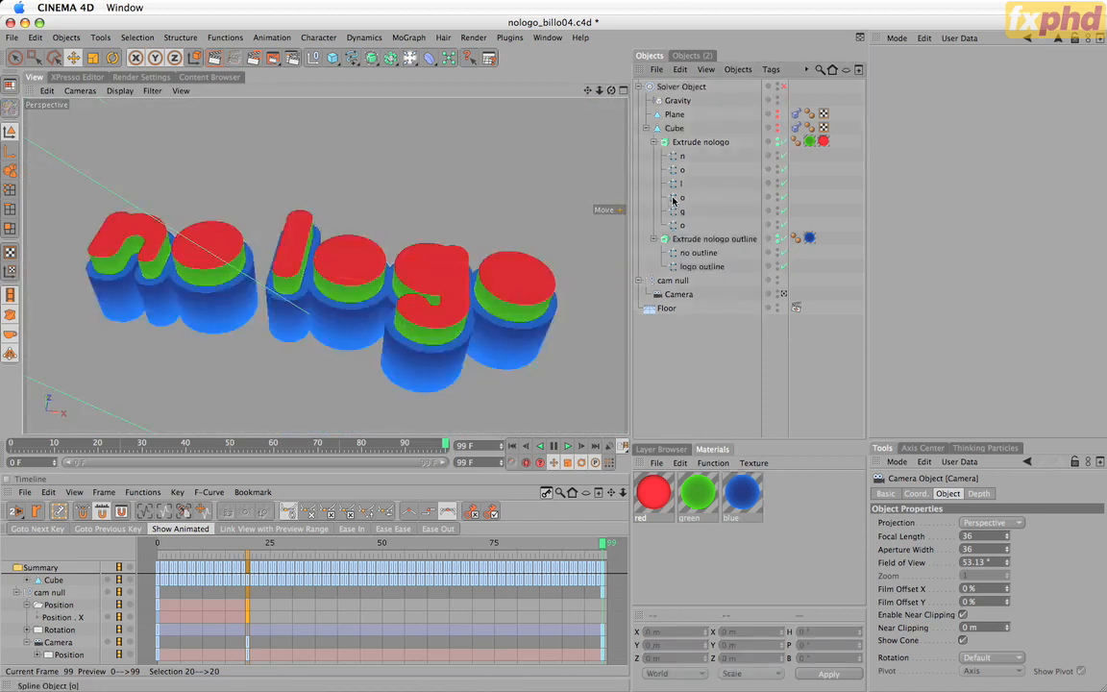
Try to raise the Extrude nologo letters farther out of the blue outline, and undo the move.
click(299, 243)
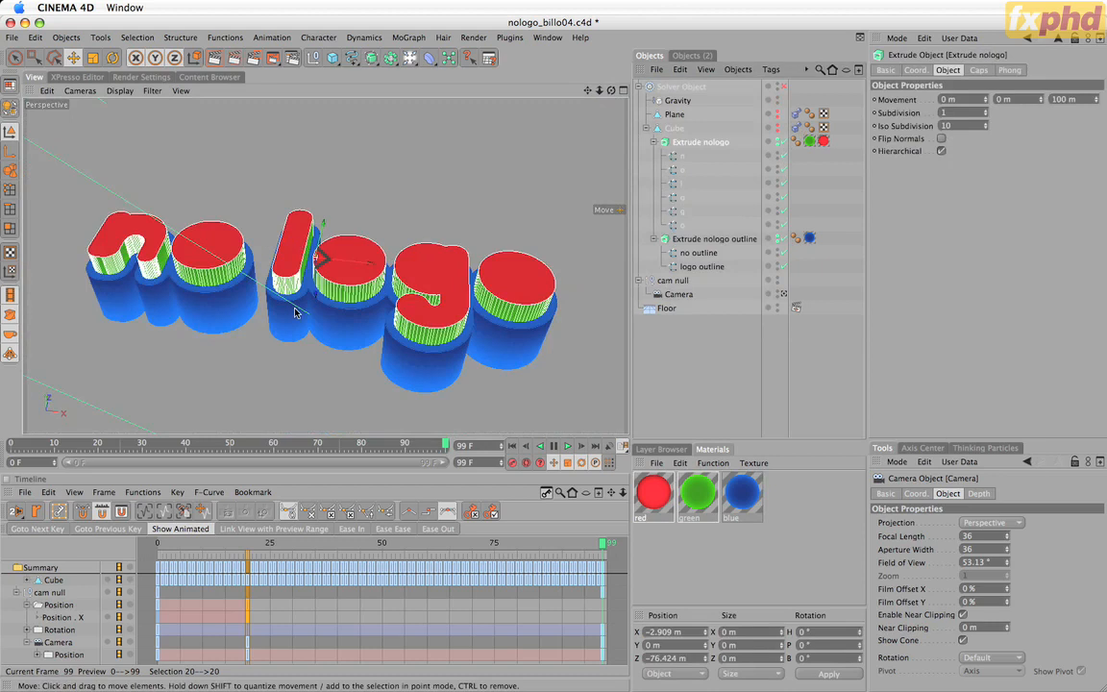
drag(315, 292, 315, 267)
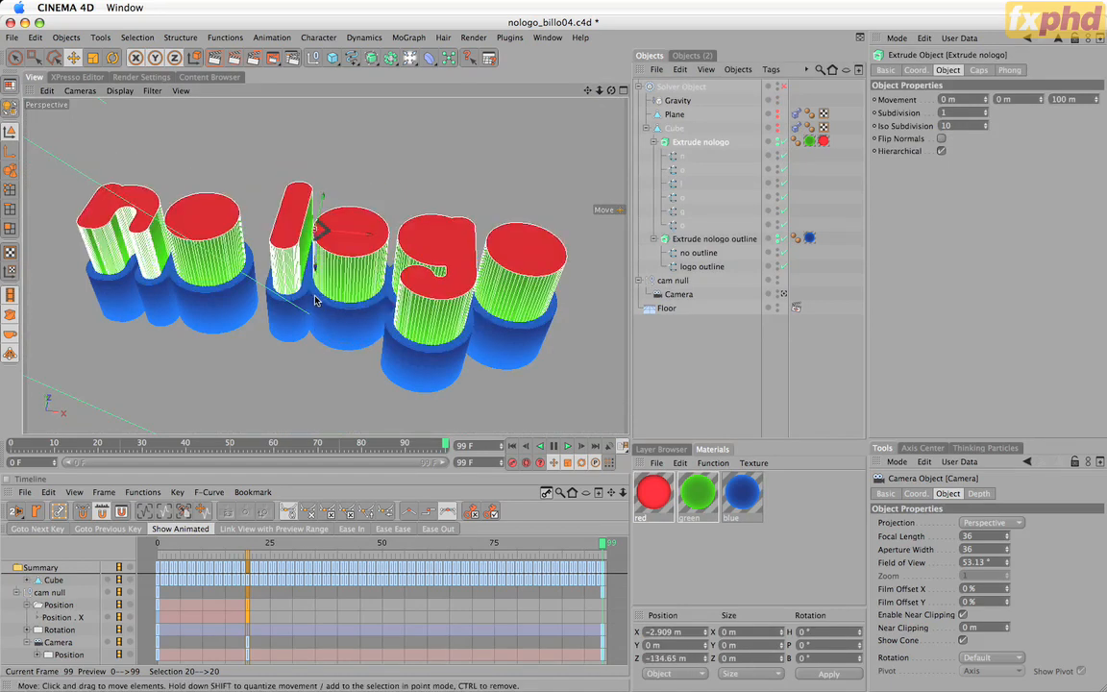
key(super+z)
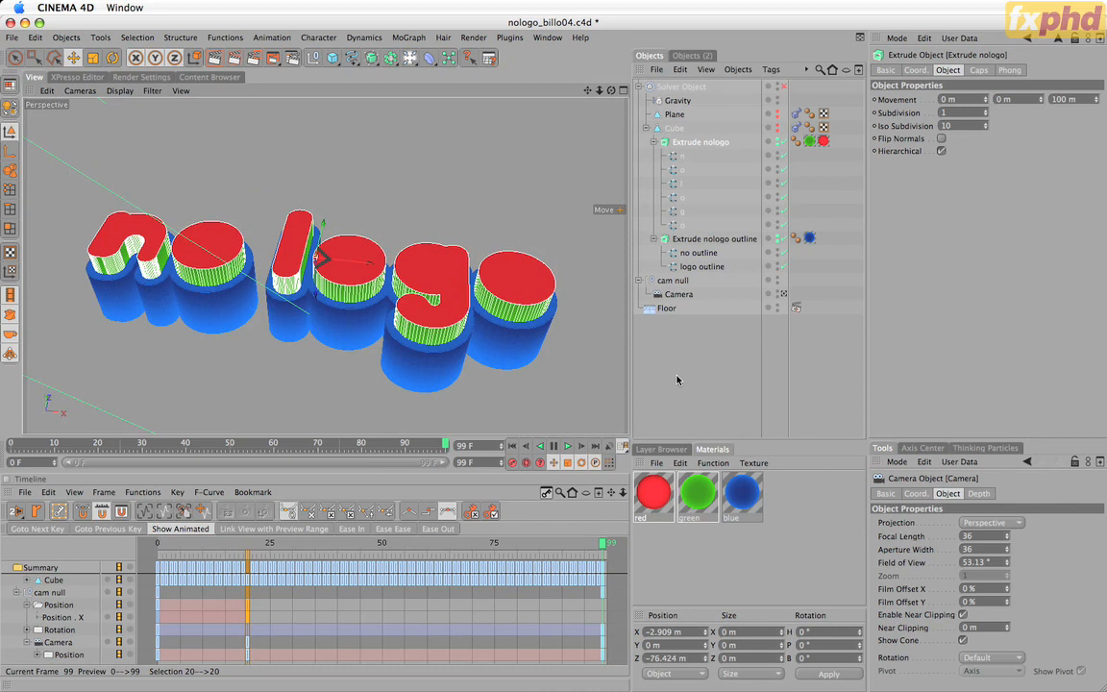
click(677, 380)
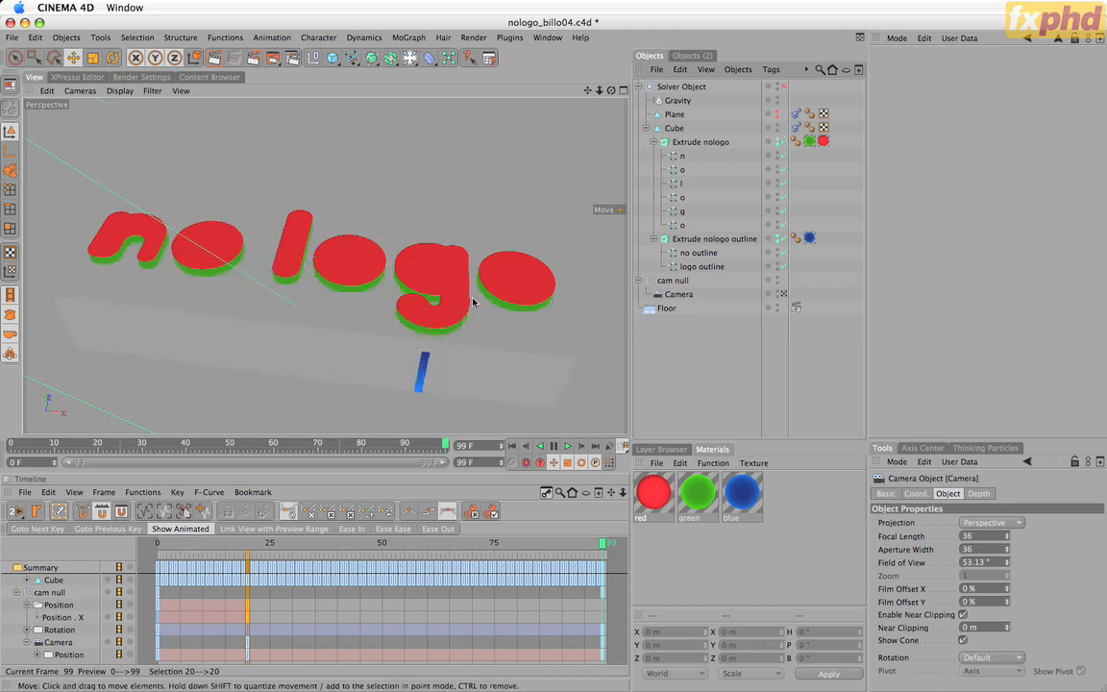
Collapse both Extrude groups under the Cube and view the mass settings of the Cube's Rigid Body Dynamic tag.
drag(611, 90, 546, 42)
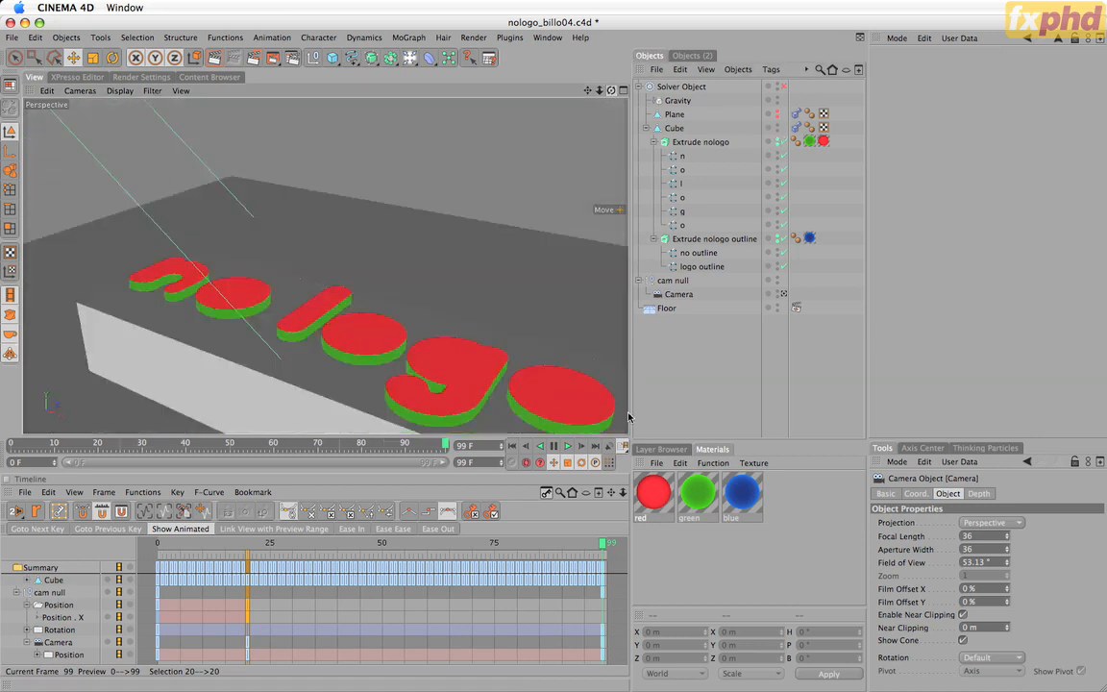
click(675, 128)
drag(610, 90, 630, 417)
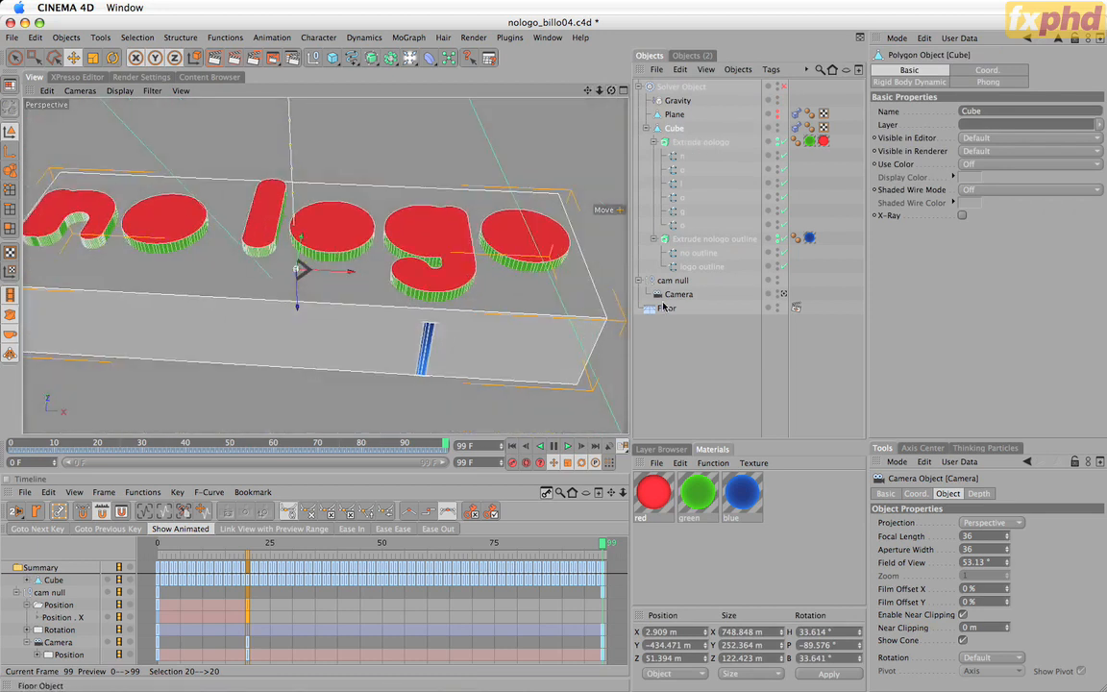
click(653, 142)
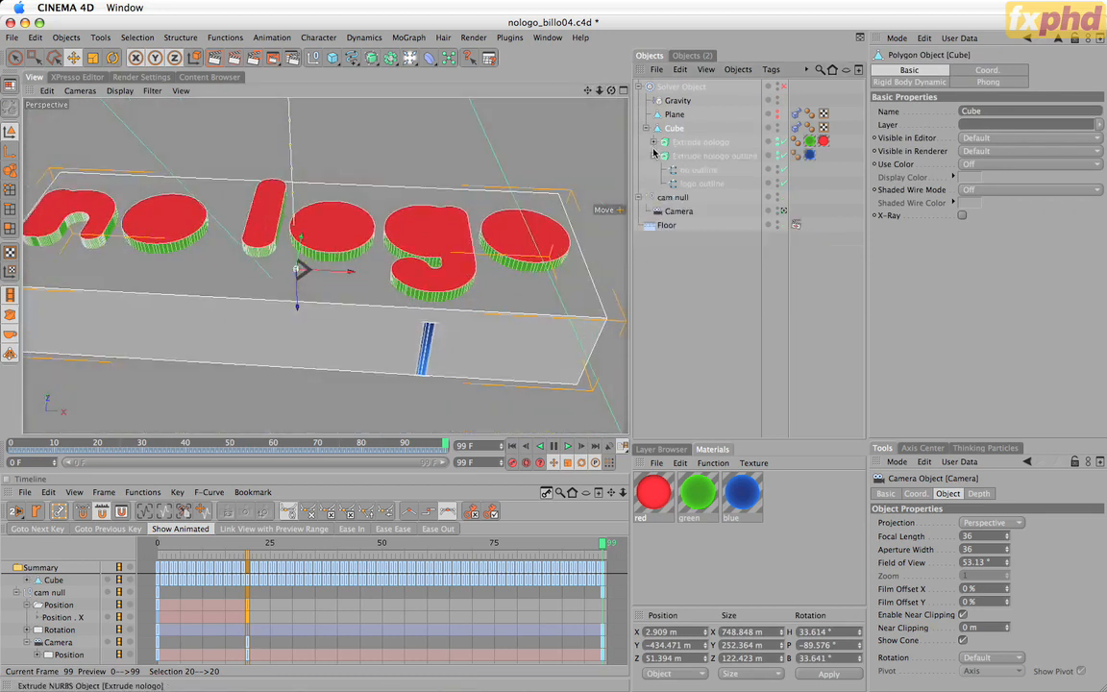
click(654, 156)
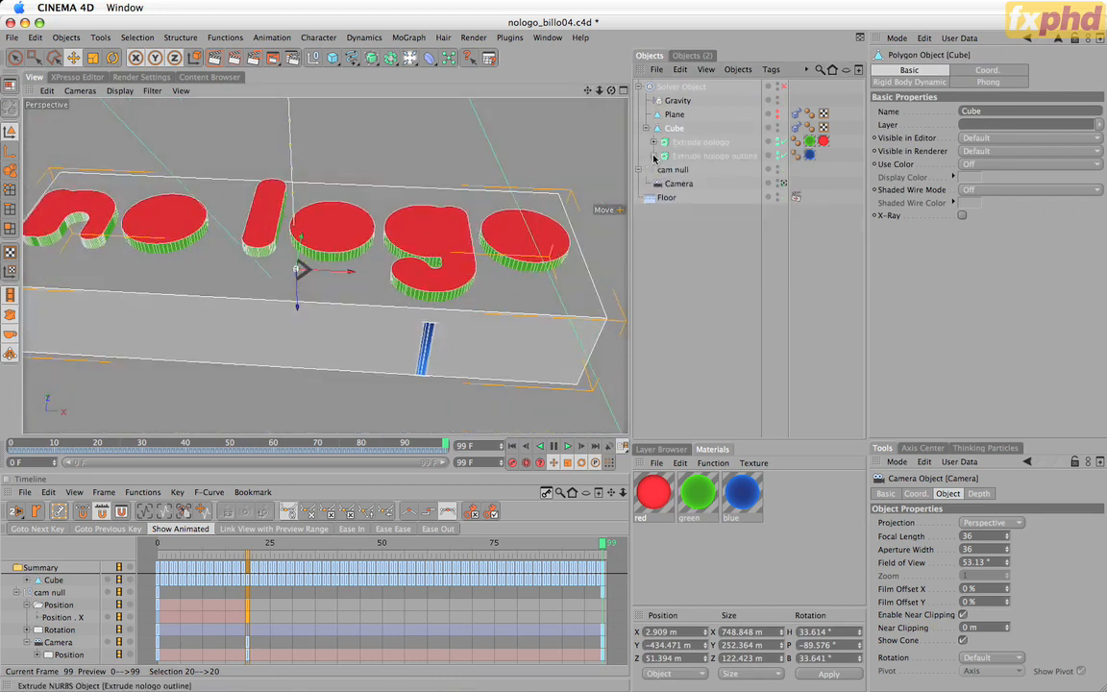
click(797, 128)
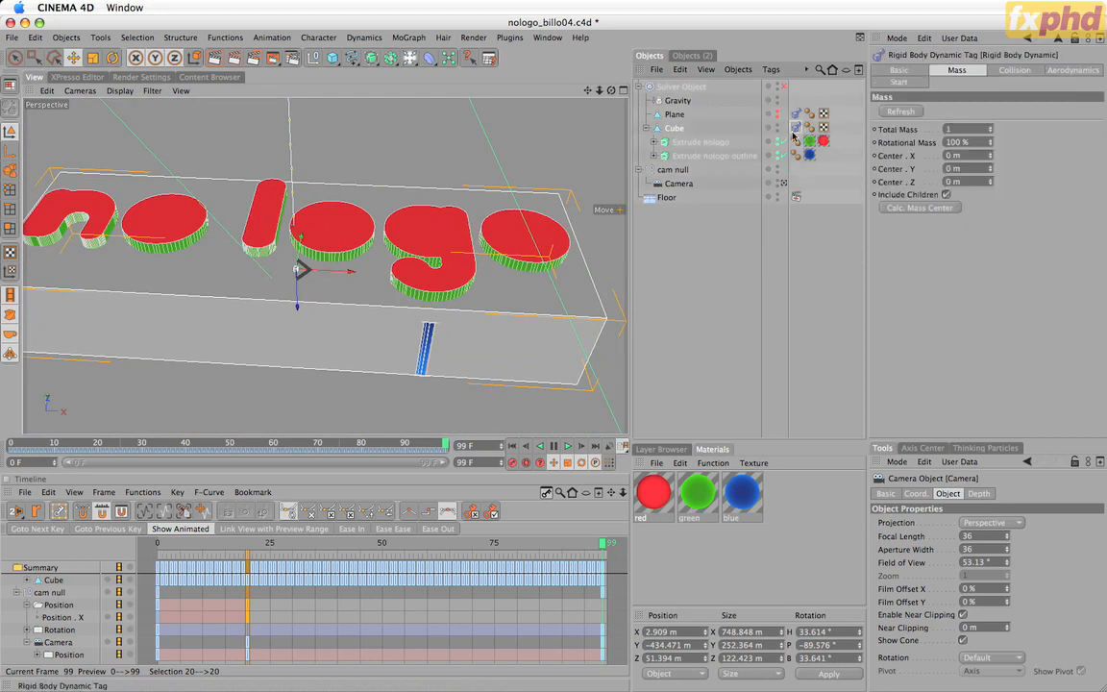
Make the Plane visible in the editor and view the mass settings of its Rigid Body Dynamic tag.
click(669, 116)
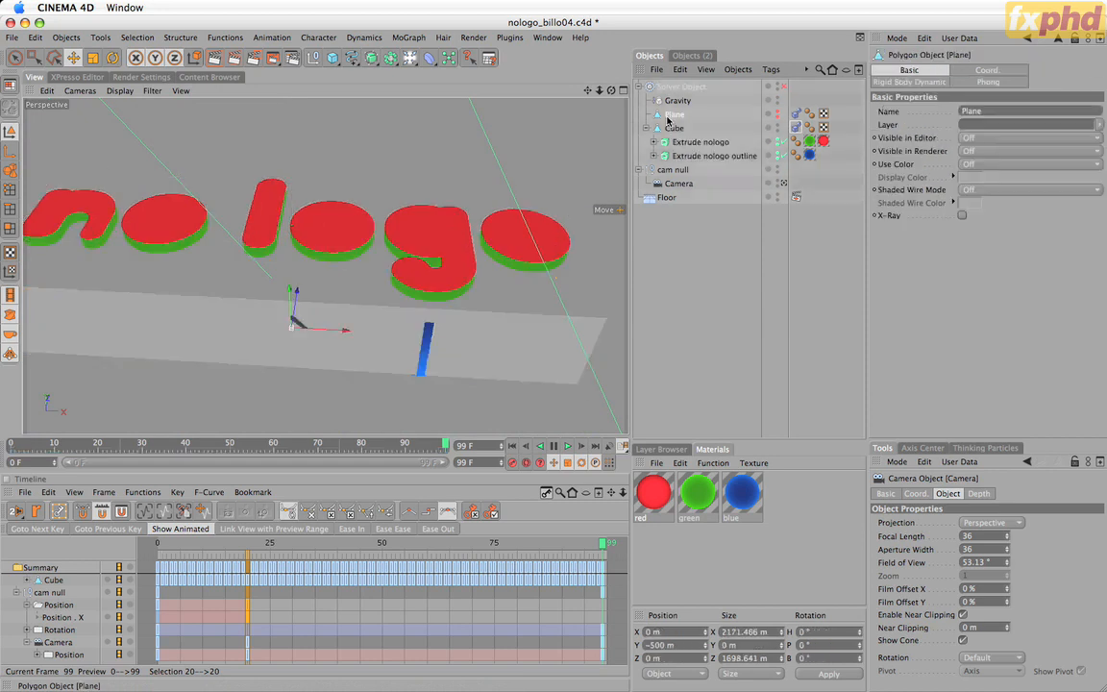
alt+click(779, 115)
drag(586, 90, 629, 417)
drag(611, 91, 636, 417)
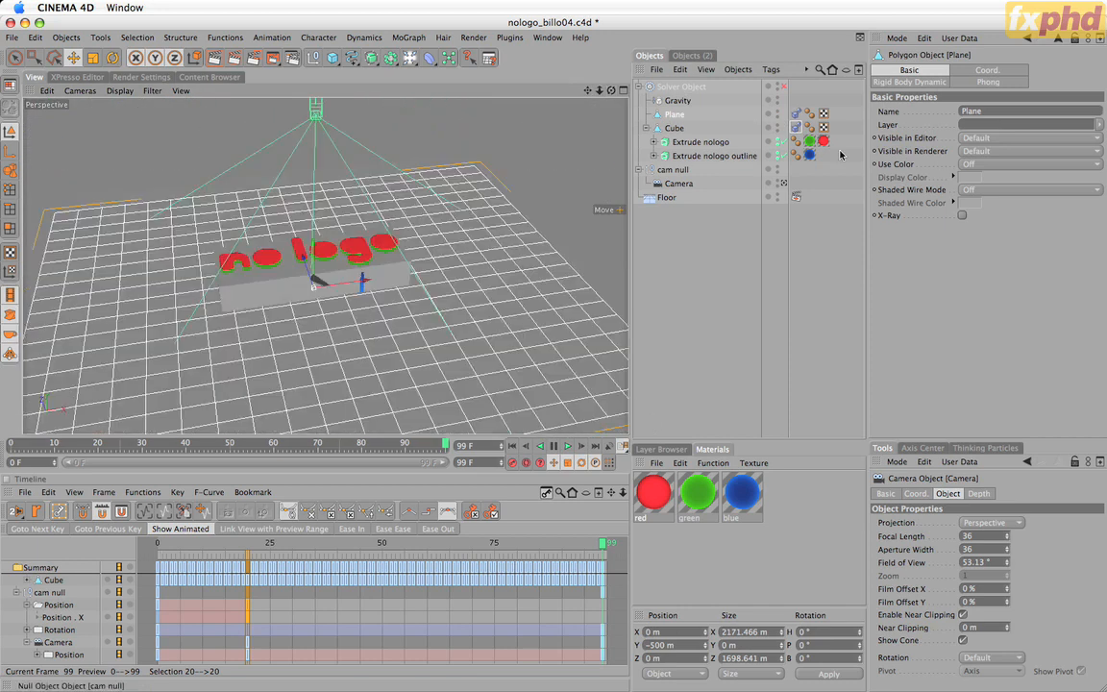
click(797, 115)
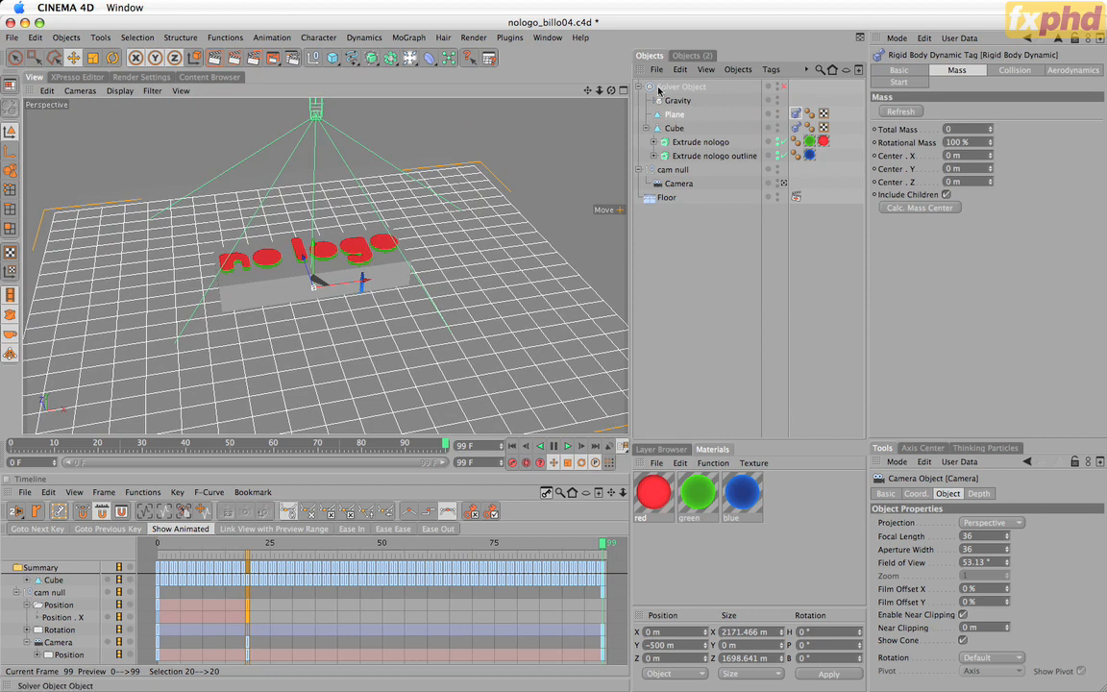
Review the Gravity object's field settings and the collision settings shared by the Plane and Cube rigid body tags.
click(660, 89)
click(679, 101)
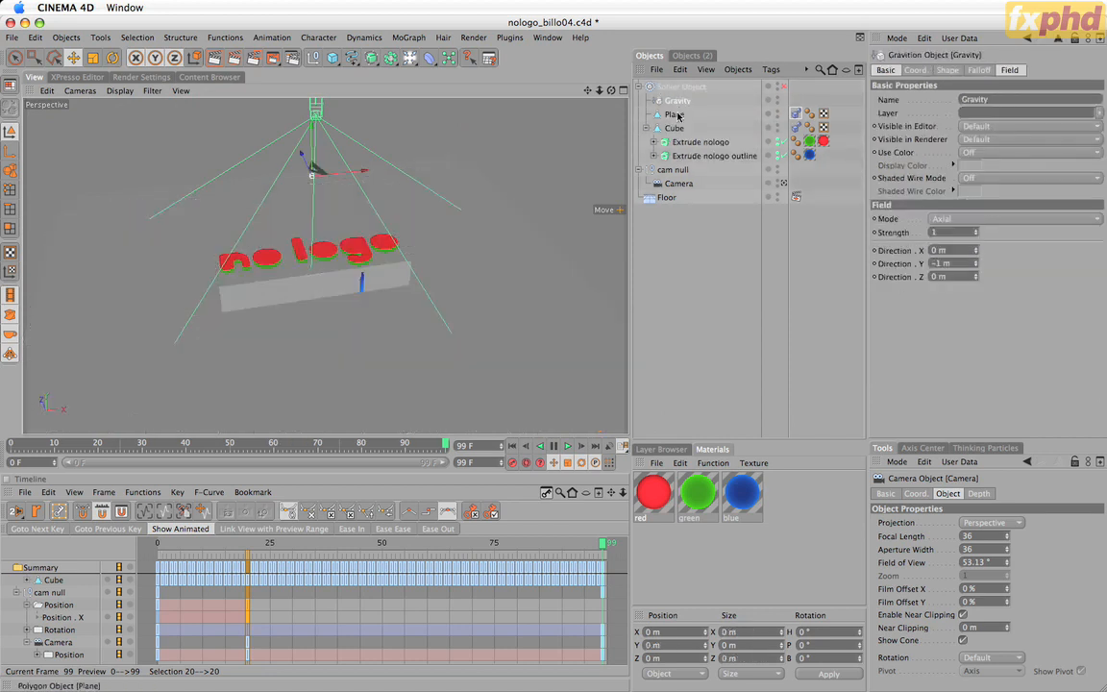
click(674, 129)
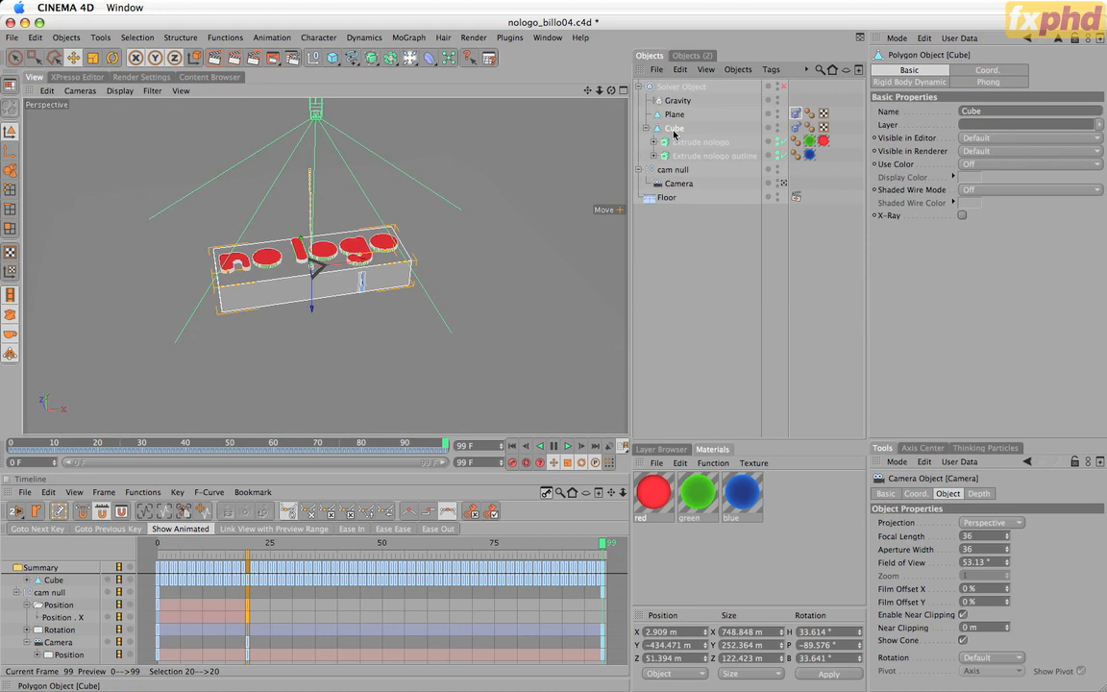
click(798, 114)
shift+click(798, 128)
click(1027, 73)
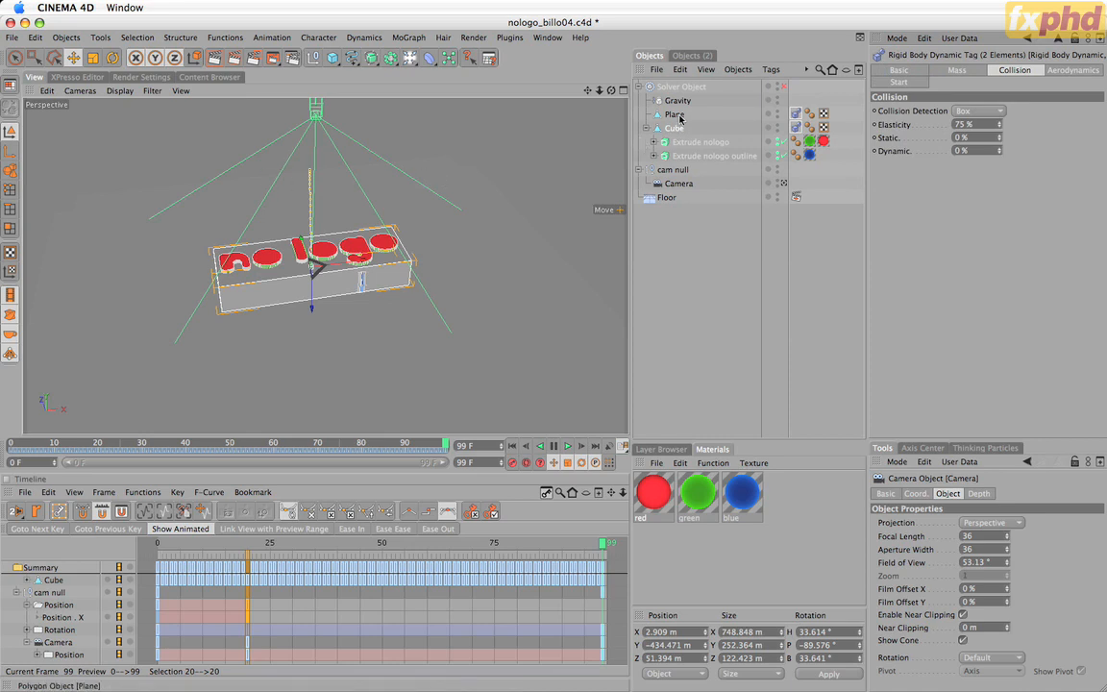
click(664, 269)
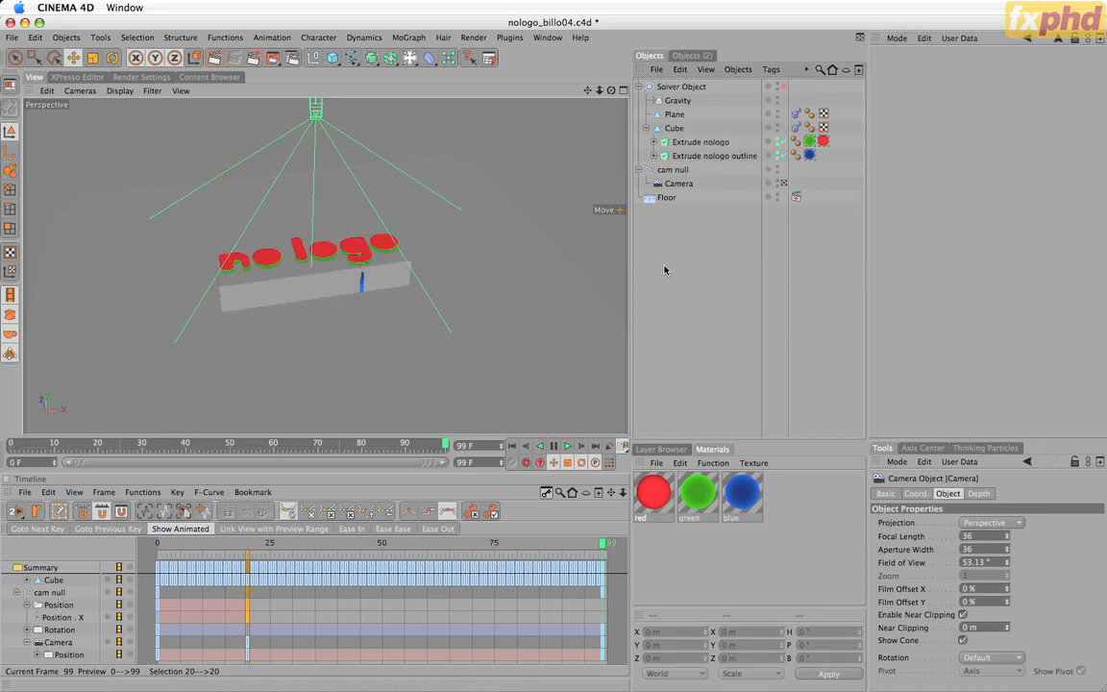
View the scene through the Camera and hide the Plane and Cube in the editor.
click(785, 184)
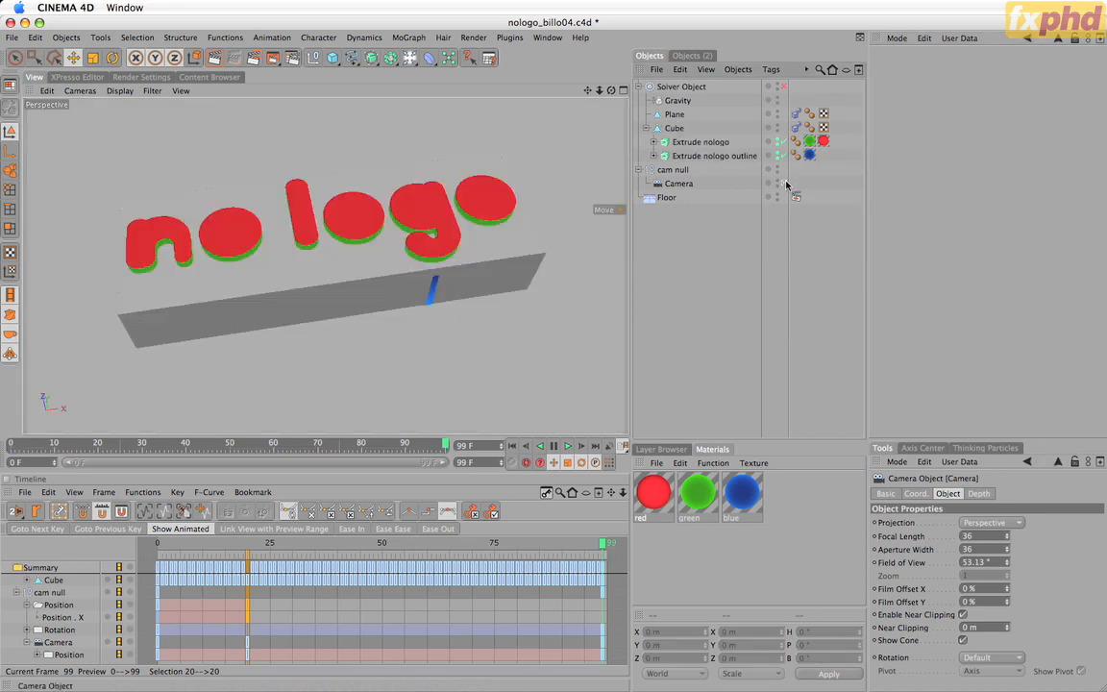
click(778, 116)
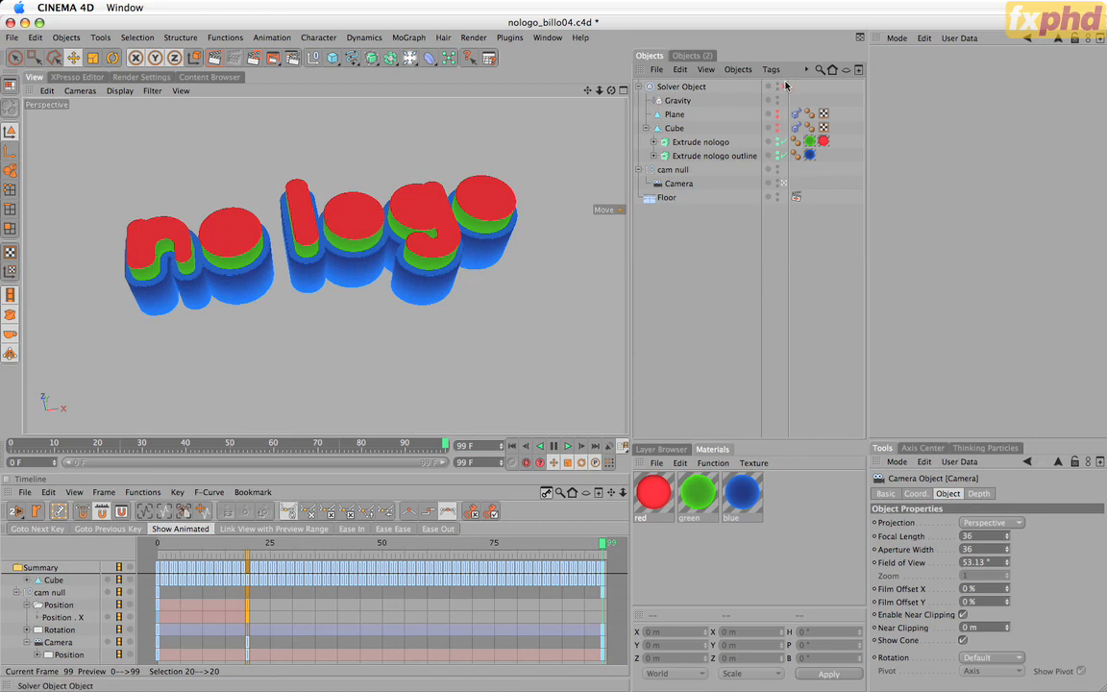
Examine the Solver Object's settings and the Bake Solver command for keyframing its dynamics.
click(681, 86)
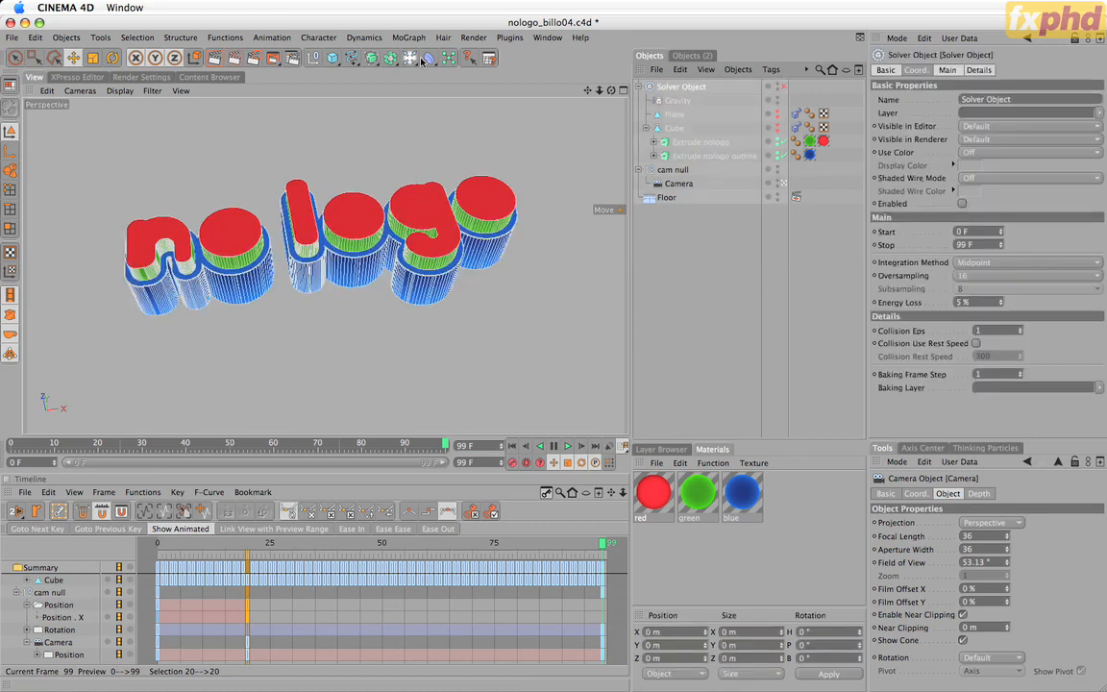
click(358, 37)
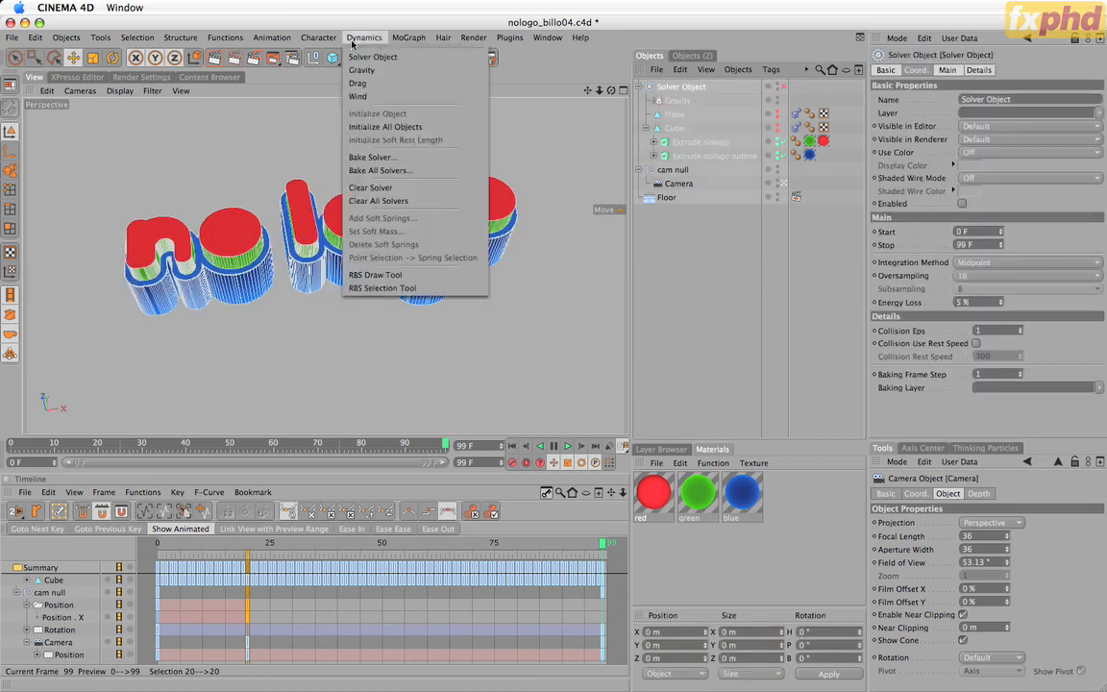
click(380, 158)
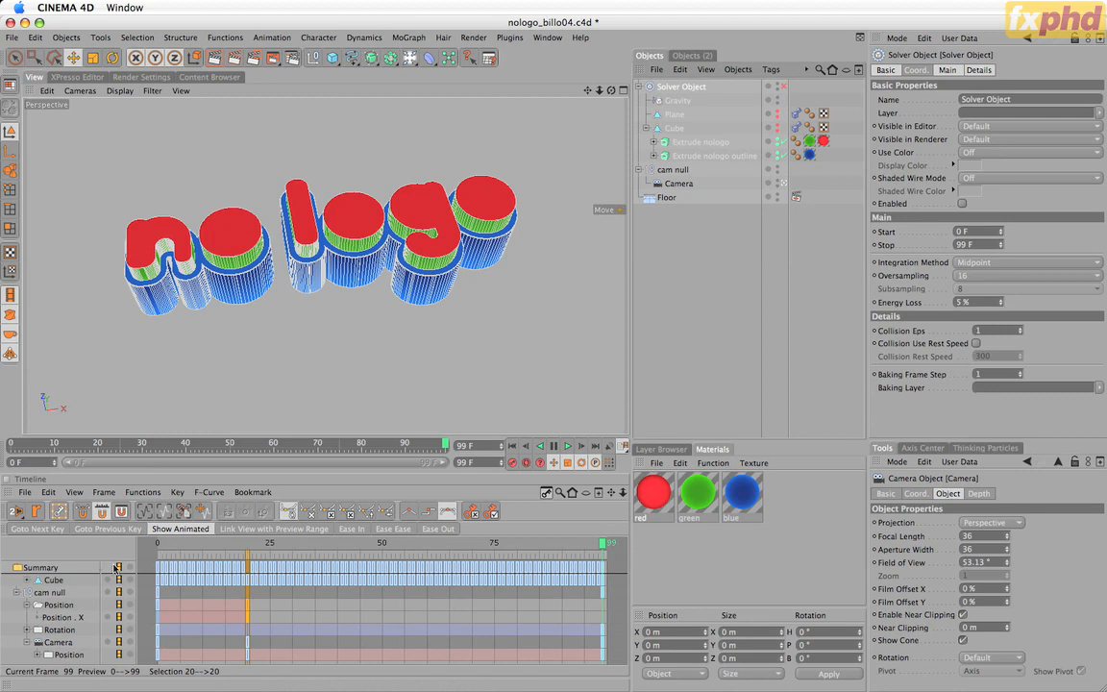
click(721, 257)
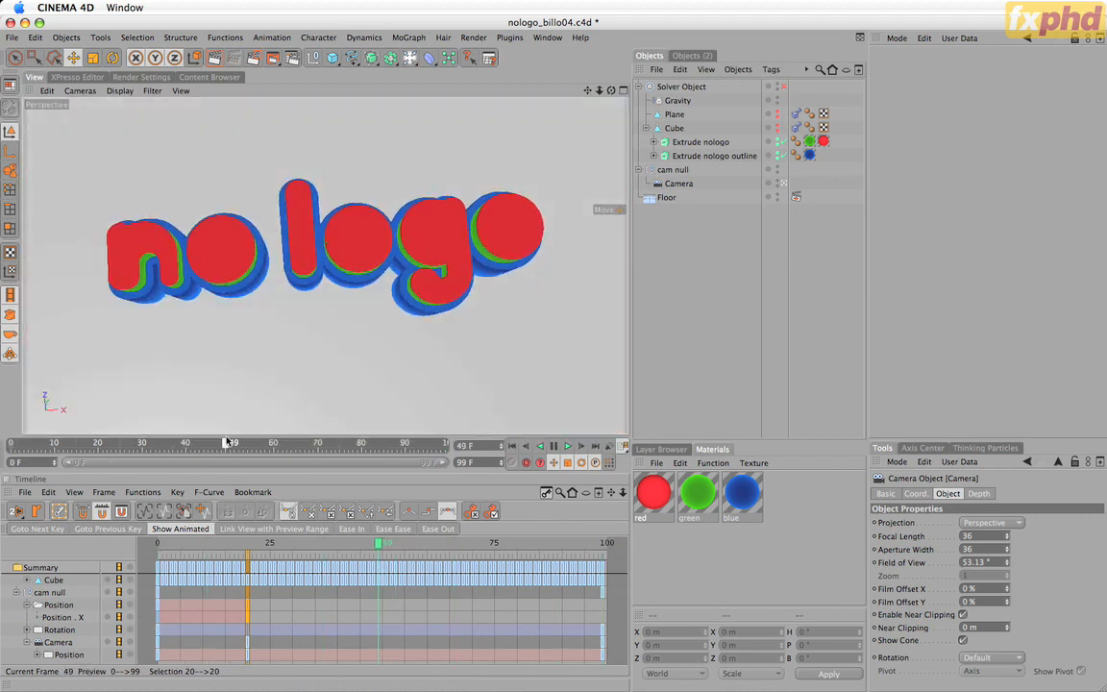
Play the logo animation through the Camera from frame 0.
click(229, 444)
drag(229, 444, 11, 444)
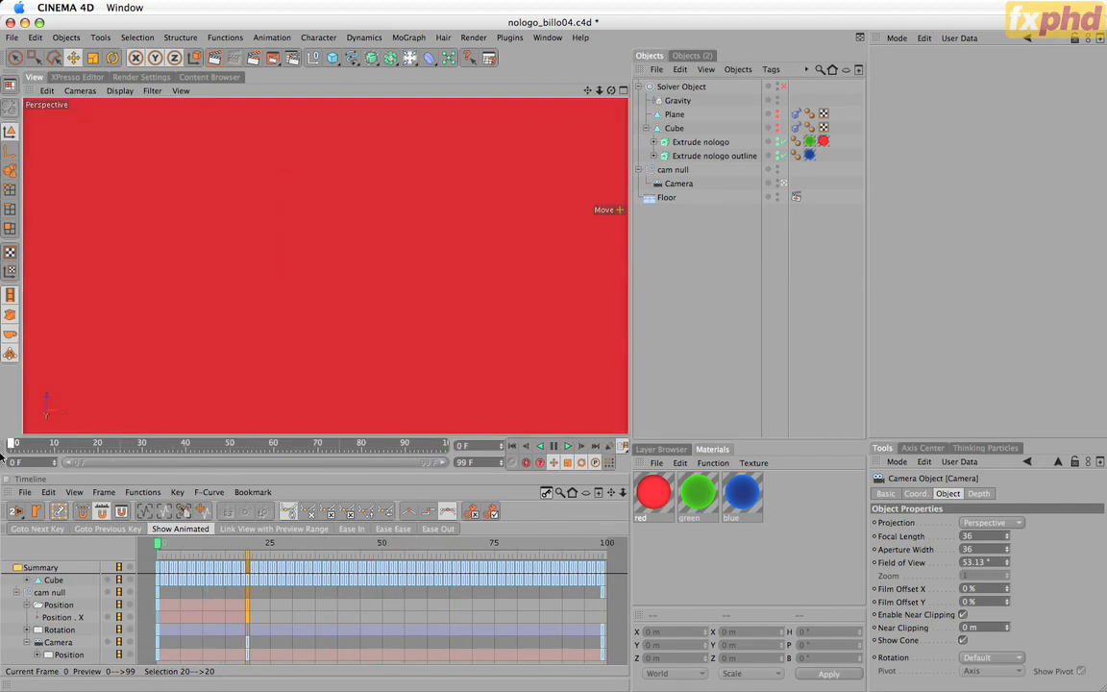
click(568, 447)
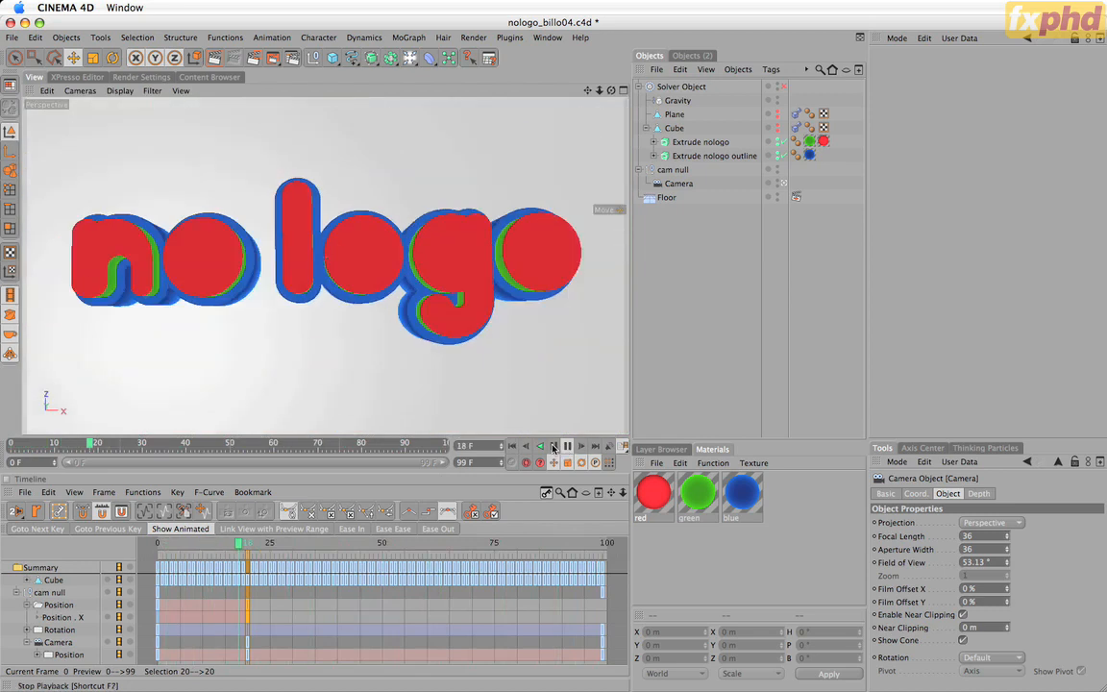
Stop playback outside the Camera view and inspect the Floor's External Compositing tag.
click(785, 184)
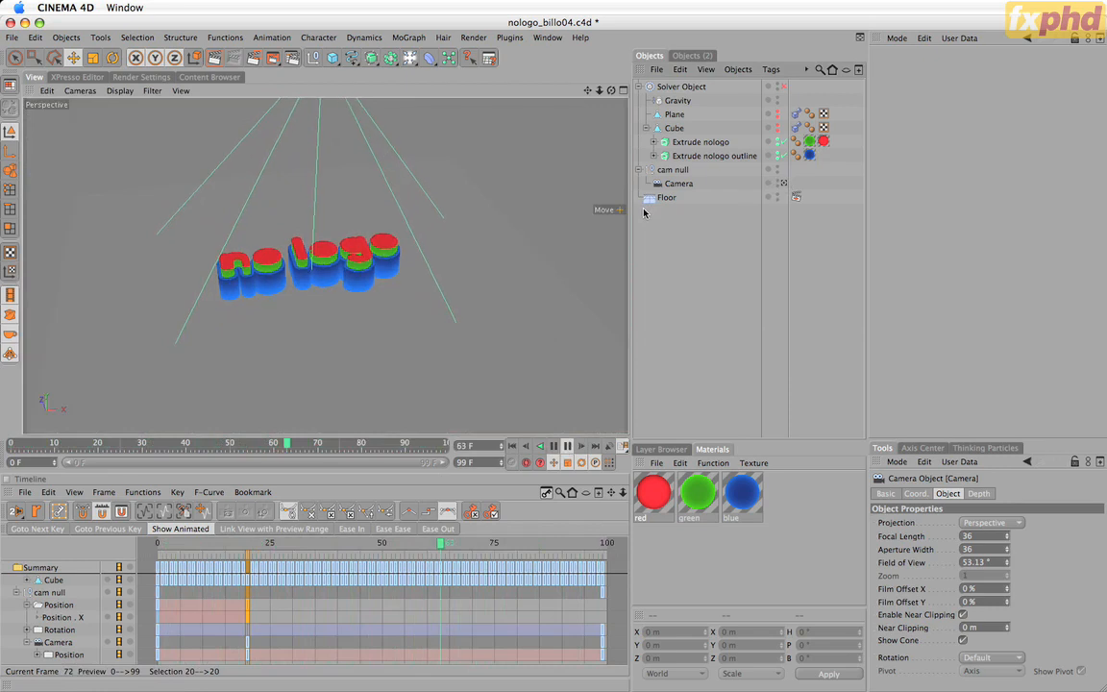
click(555, 447)
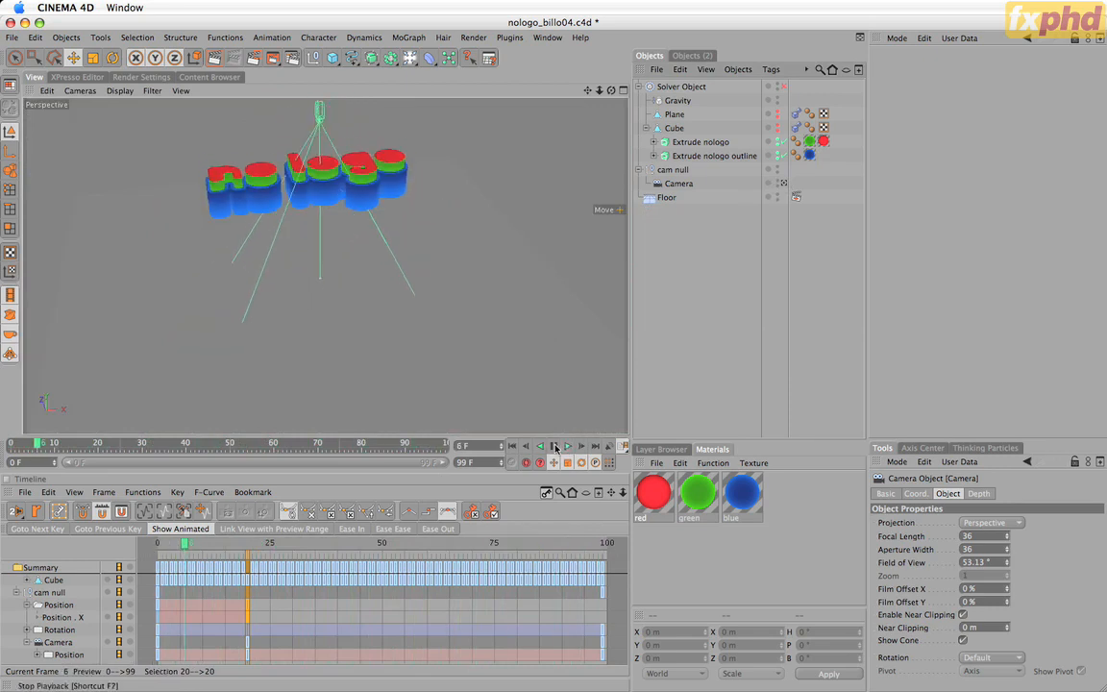
click(667, 199)
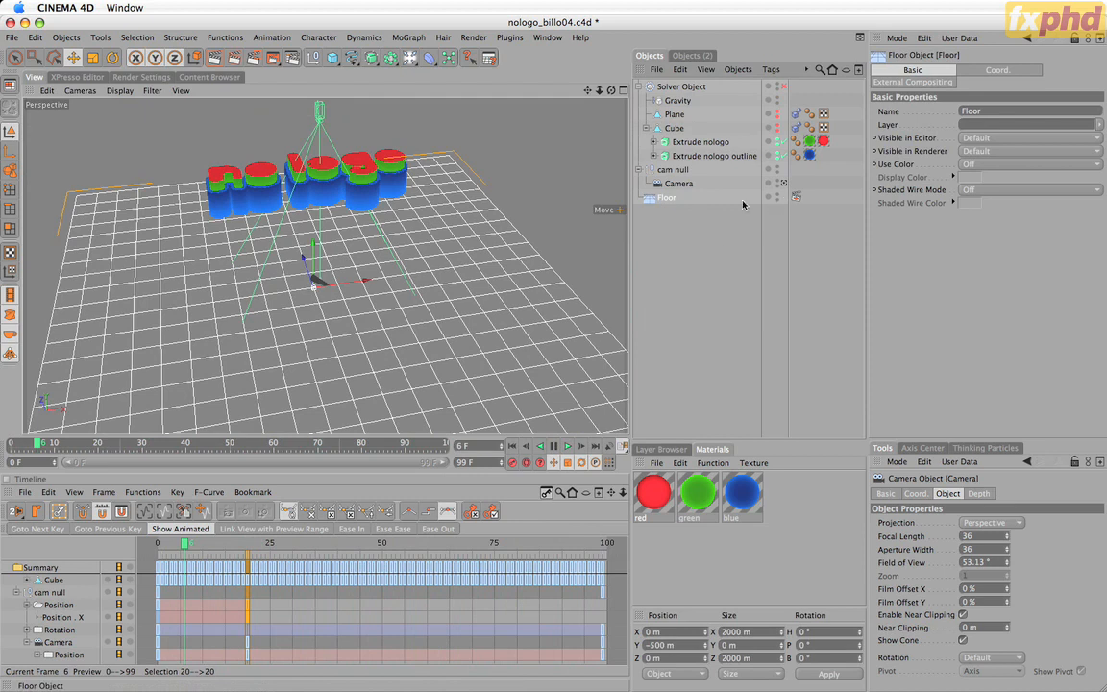
click(795, 197)
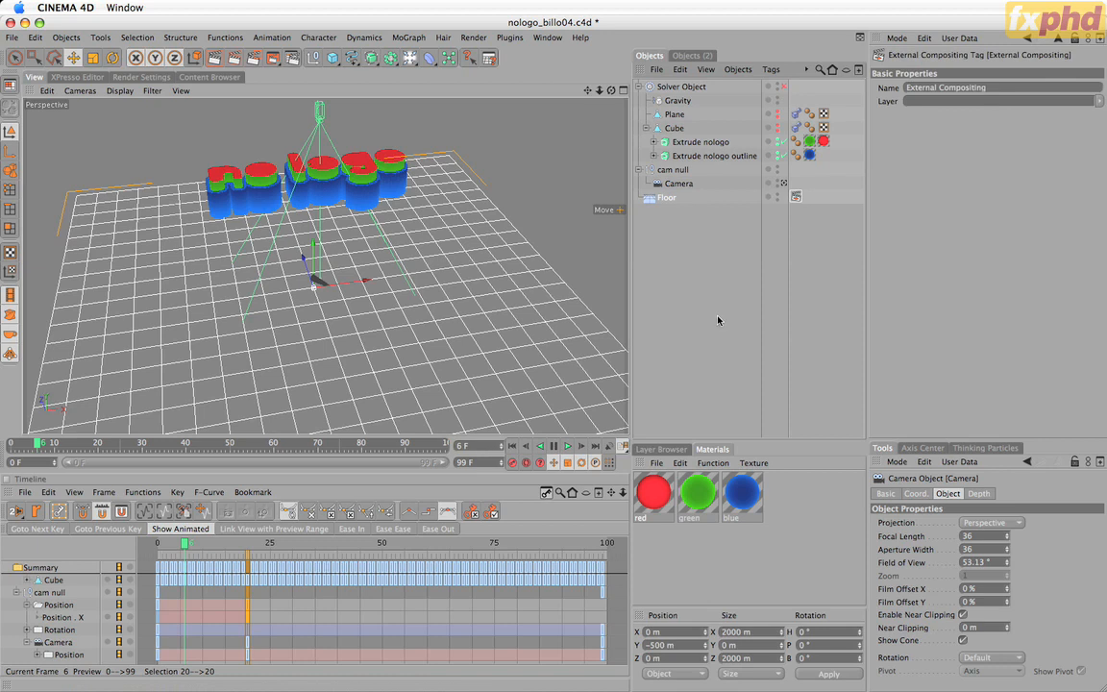
Replay the animation through the Camera from the first frame and stop it at frame 81.
click(784, 185)
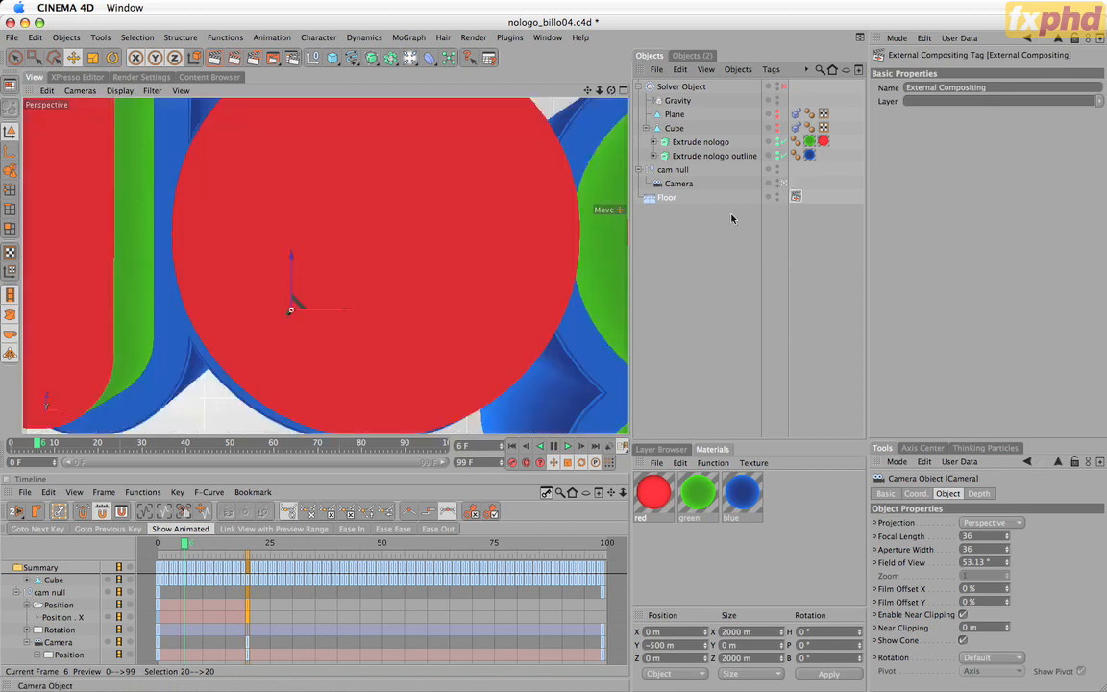
click(513, 446)
click(566, 448)
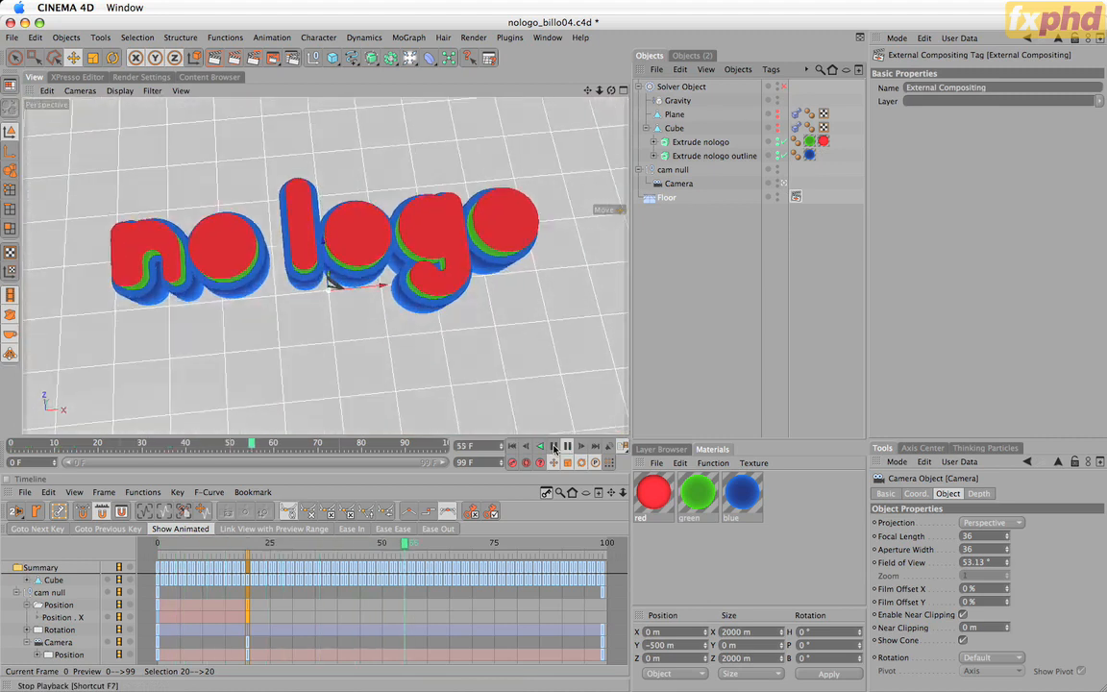
click(555, 448)
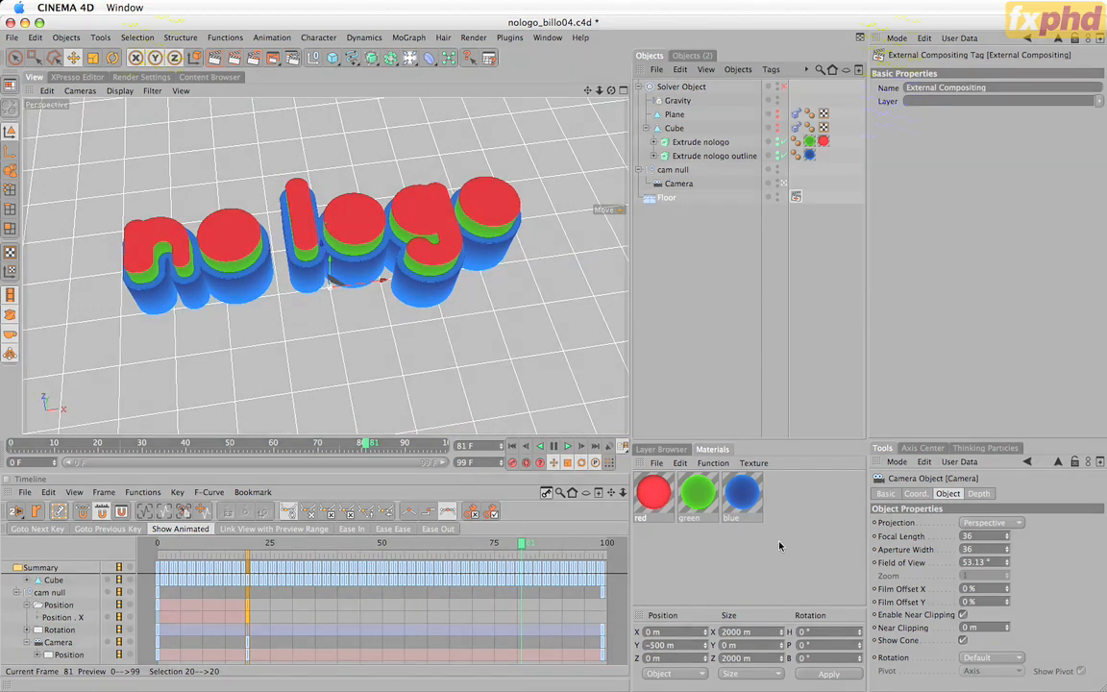
Review the luminance settings and Fresnel textures of the red, green and blue materials.
click(742, 498)
click(698, 493)
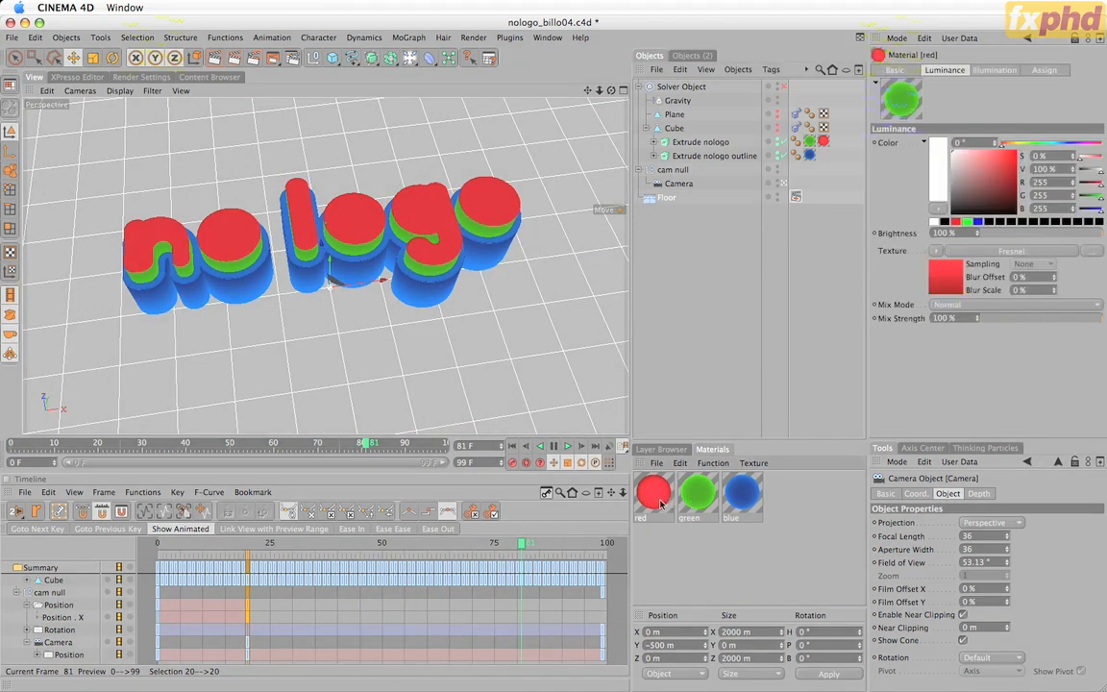
click(654, 493)
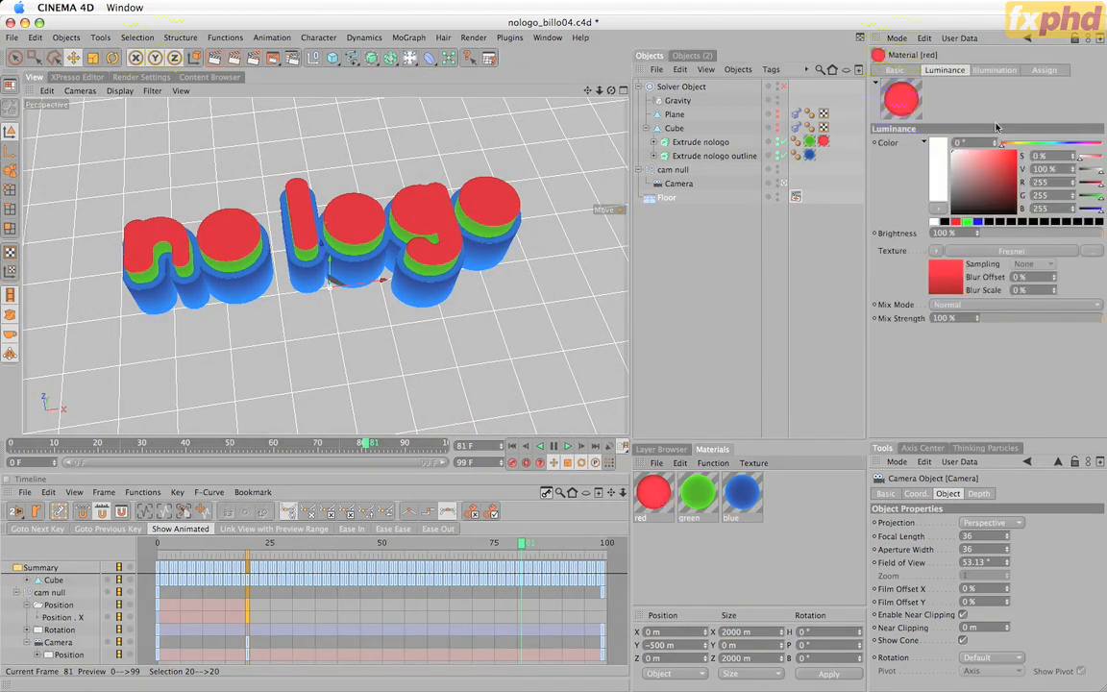
click(746, 496)
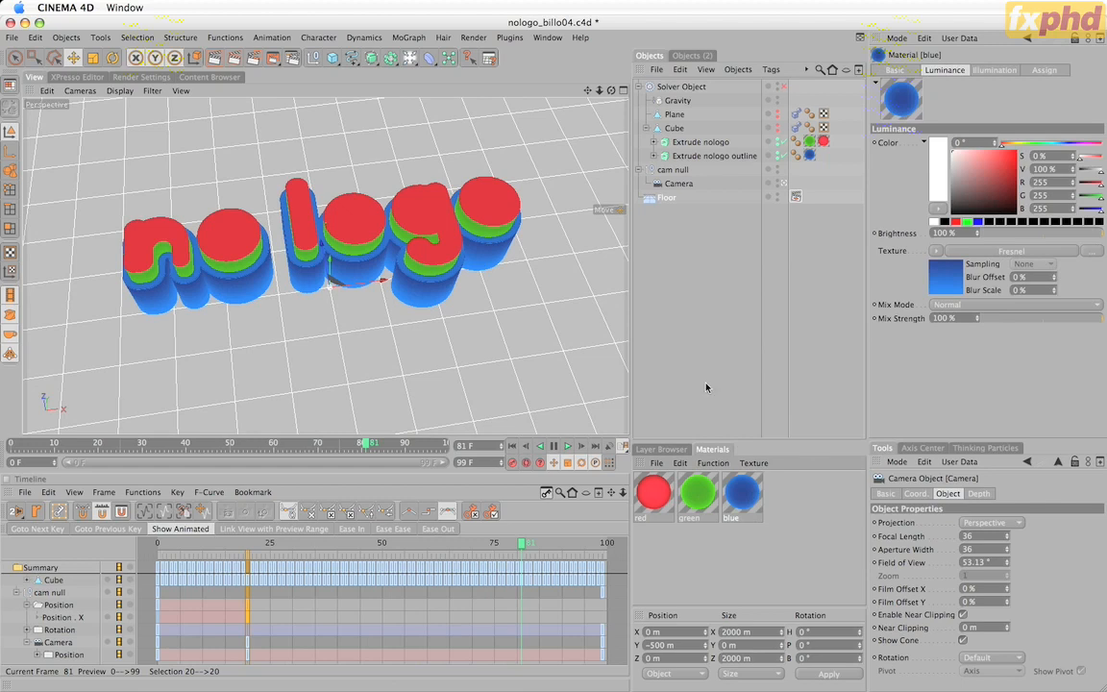
Review the Ambient Occlusion render settings and render frame 81 in the viewport.
click(141, 77)
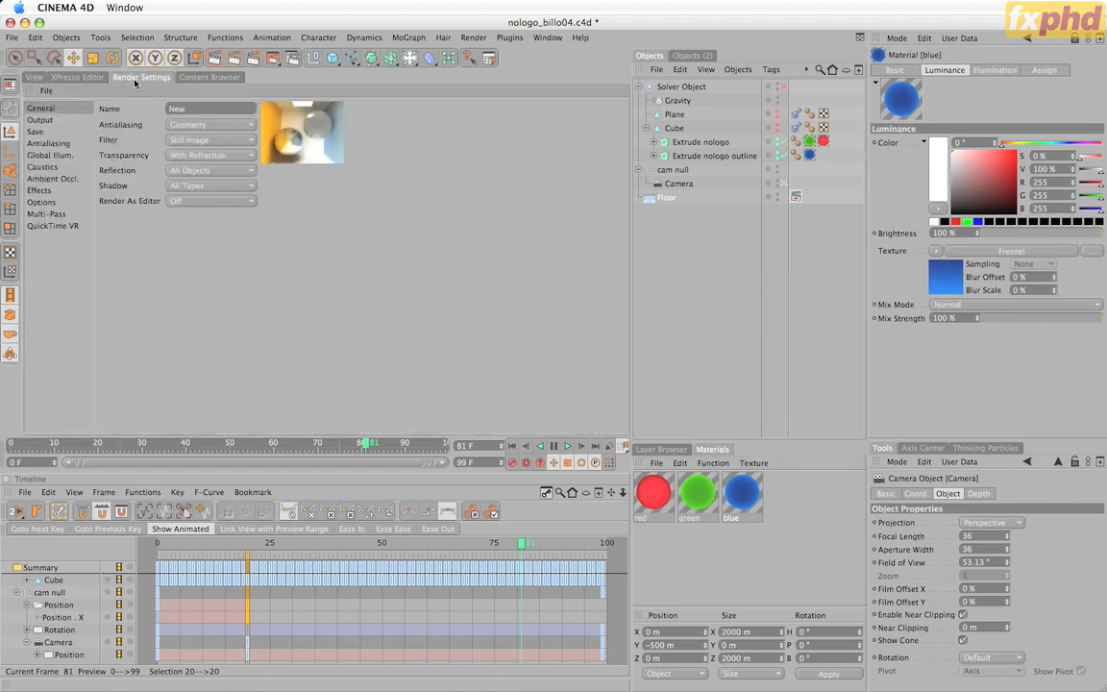
click(65, 177)
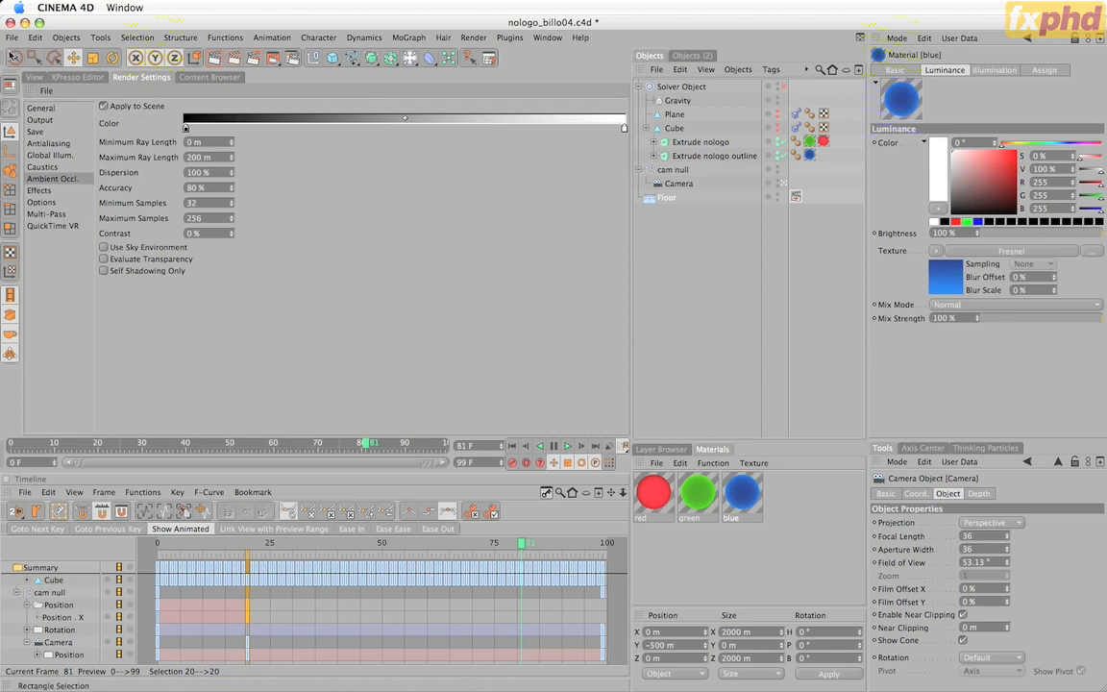
click(30, 78)
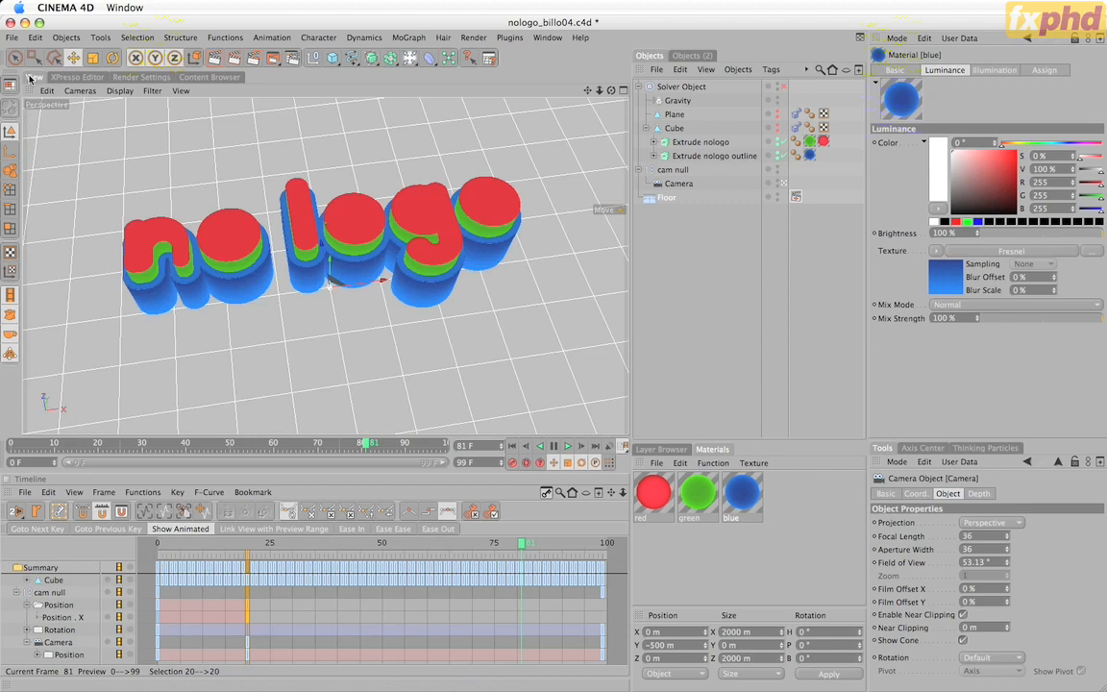
key(super+r)
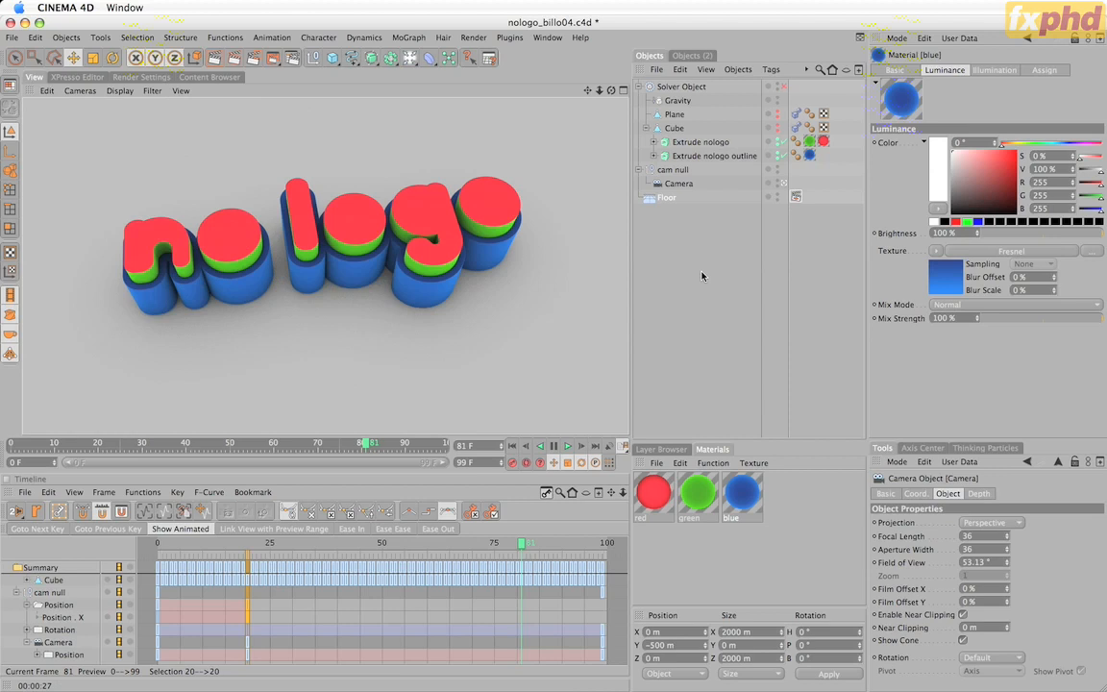
Review the Save render settings for the QuickTime output and the After Effects compositing project file, then return to the viewport.
click(137, 76)
click(43, 130)
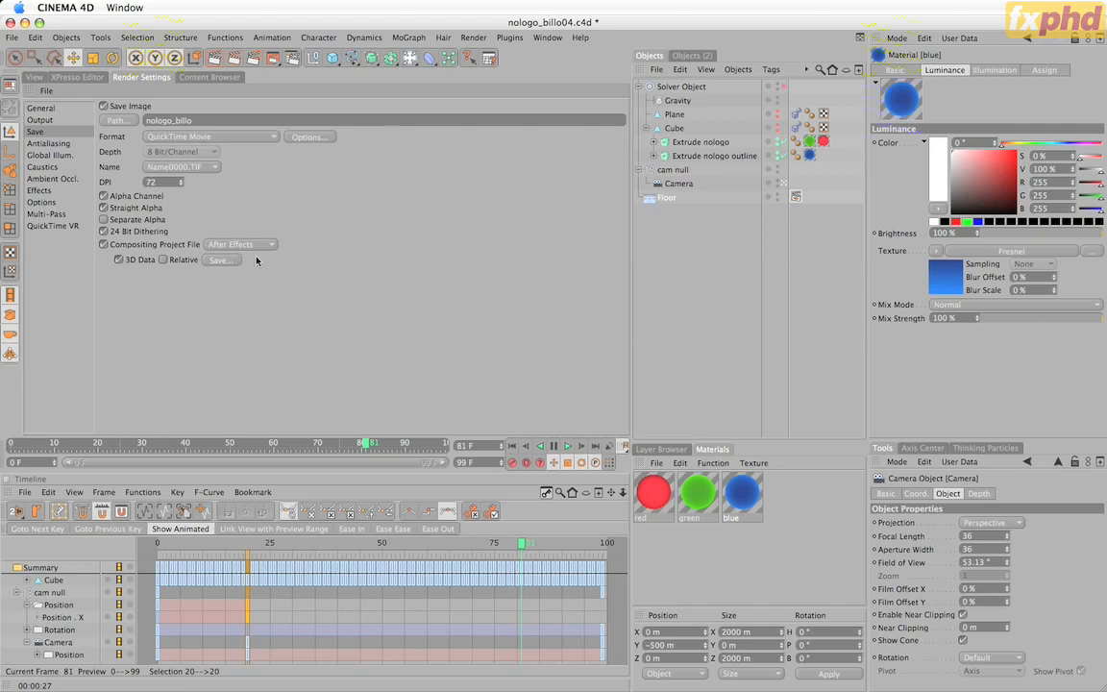
click(33, 77)
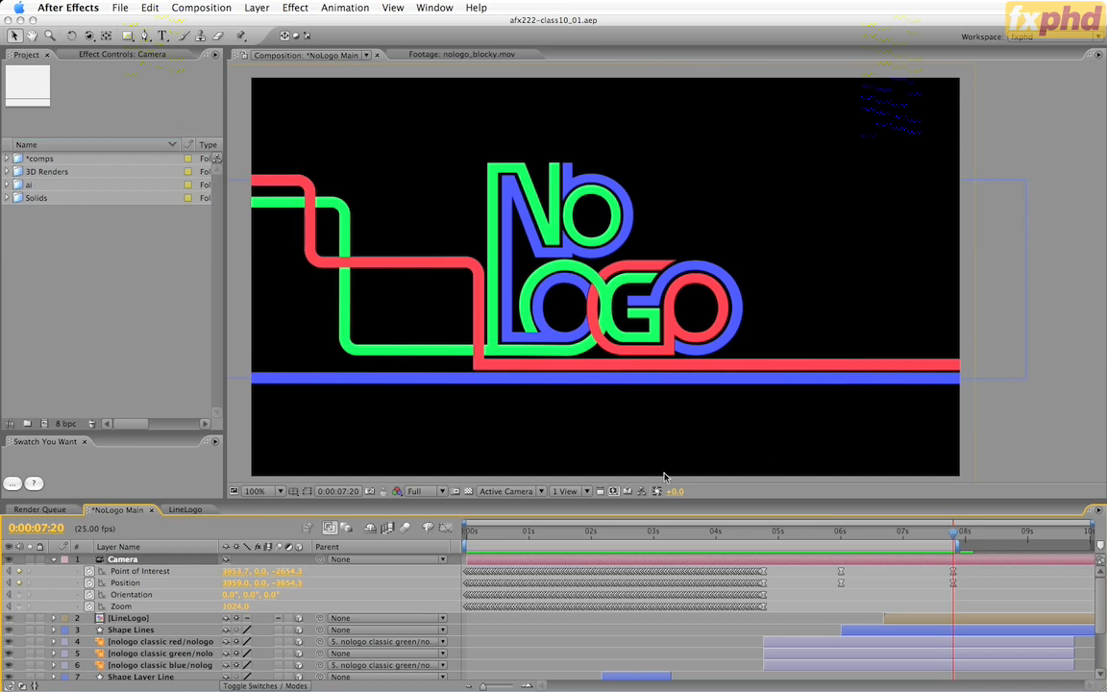
Split the NoLogo Main composition into two views and frame the camera and its motion path in the custom view.
click(567, 491)
click(570, 518)
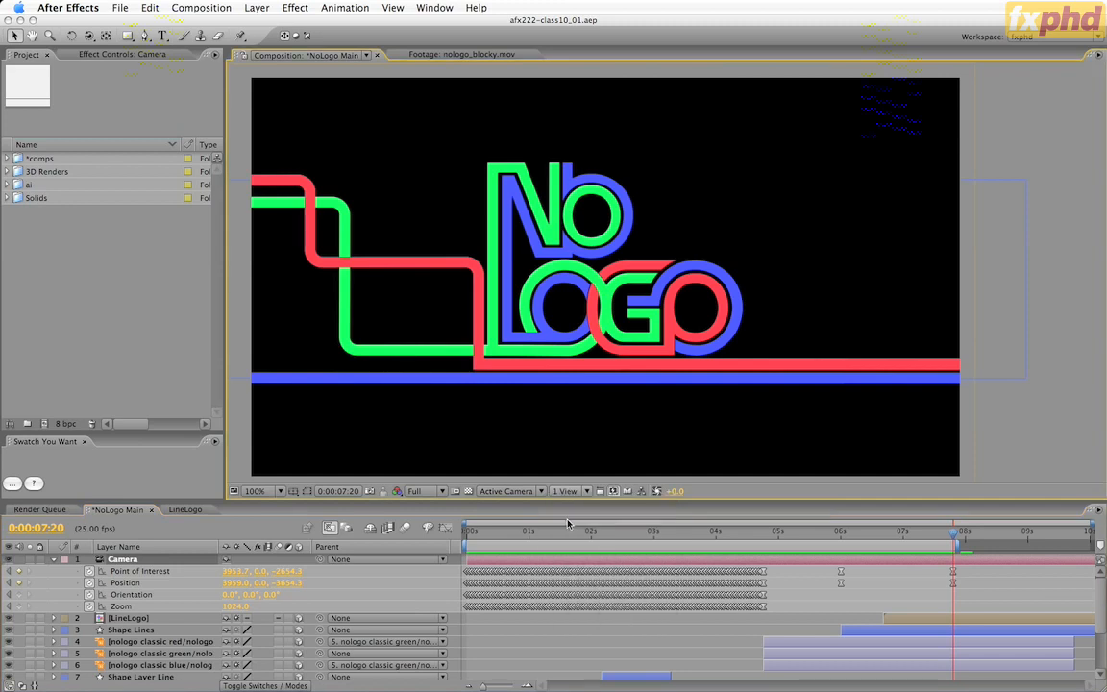
key(space)
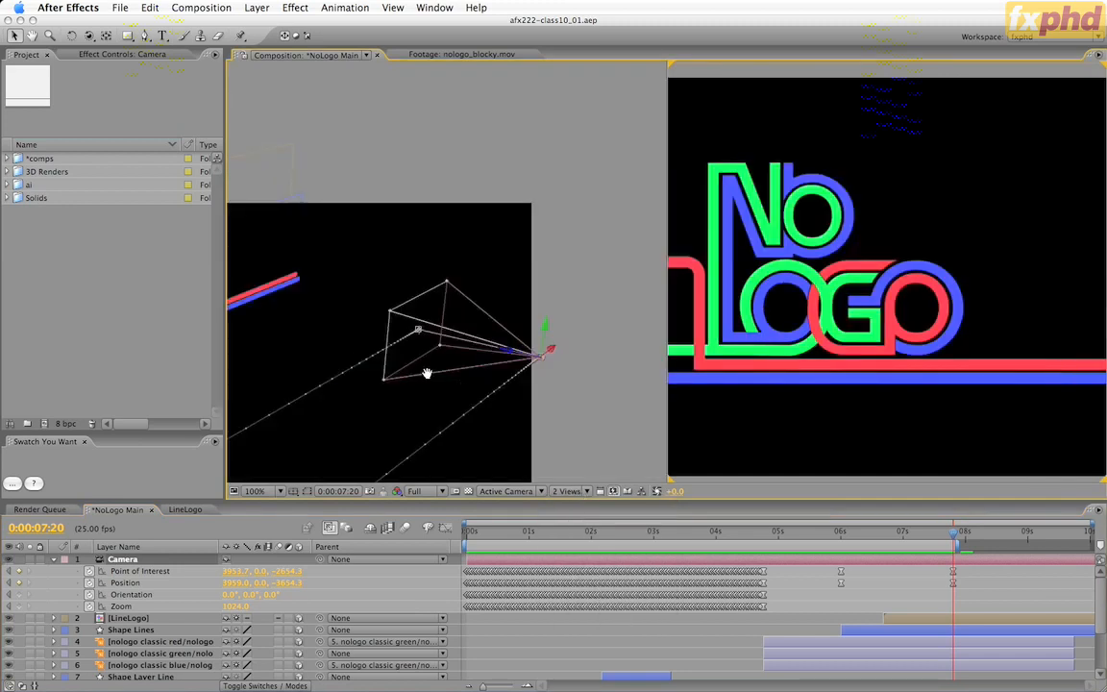
drag(414, 374, 496, 323)
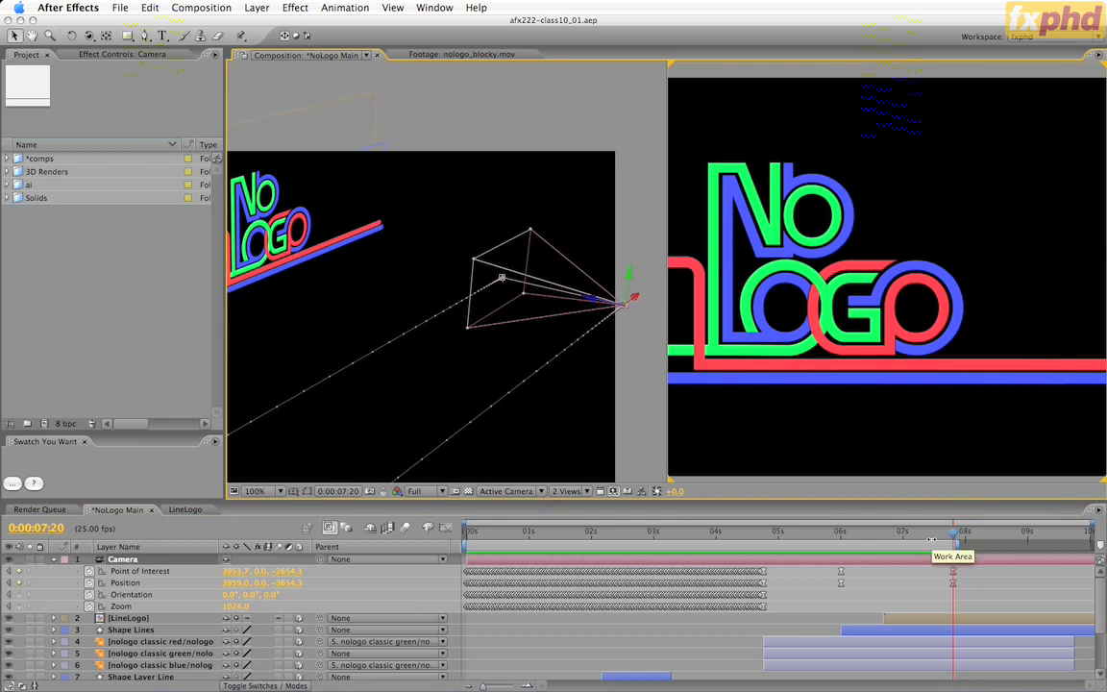
At 0:00:08:02, push the Camera forward along its Z axis through the logo to a position of about 3941, 0, -320.
key(space)
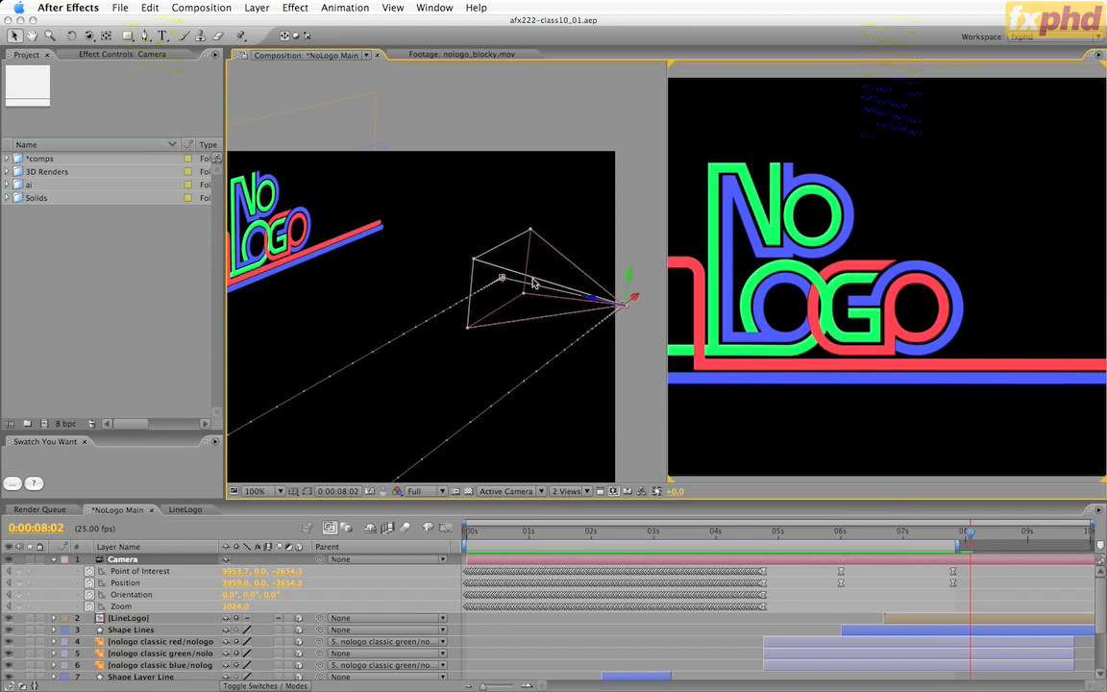
click(569, 300)
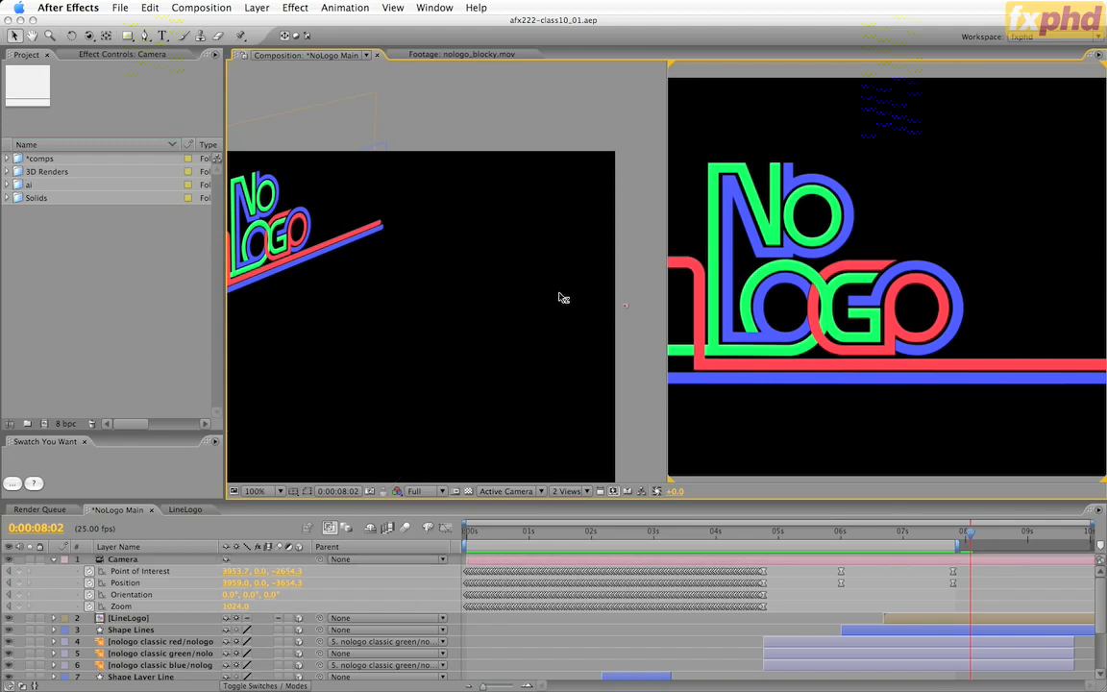
click(628, 306)
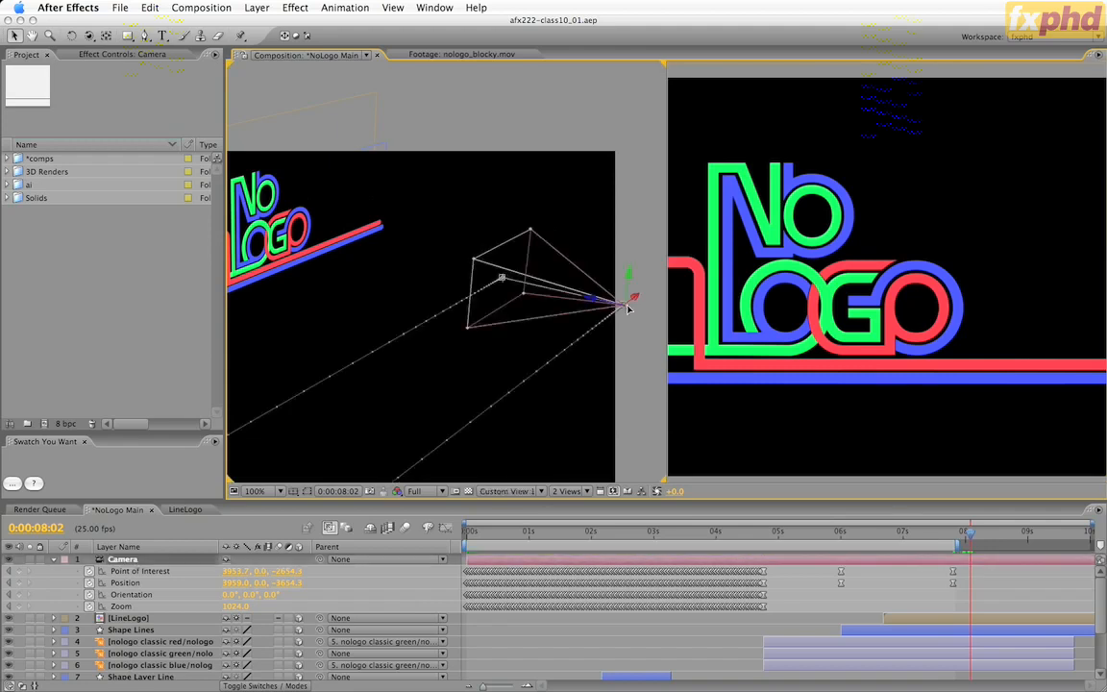
drag(596, 302, 1, 118)
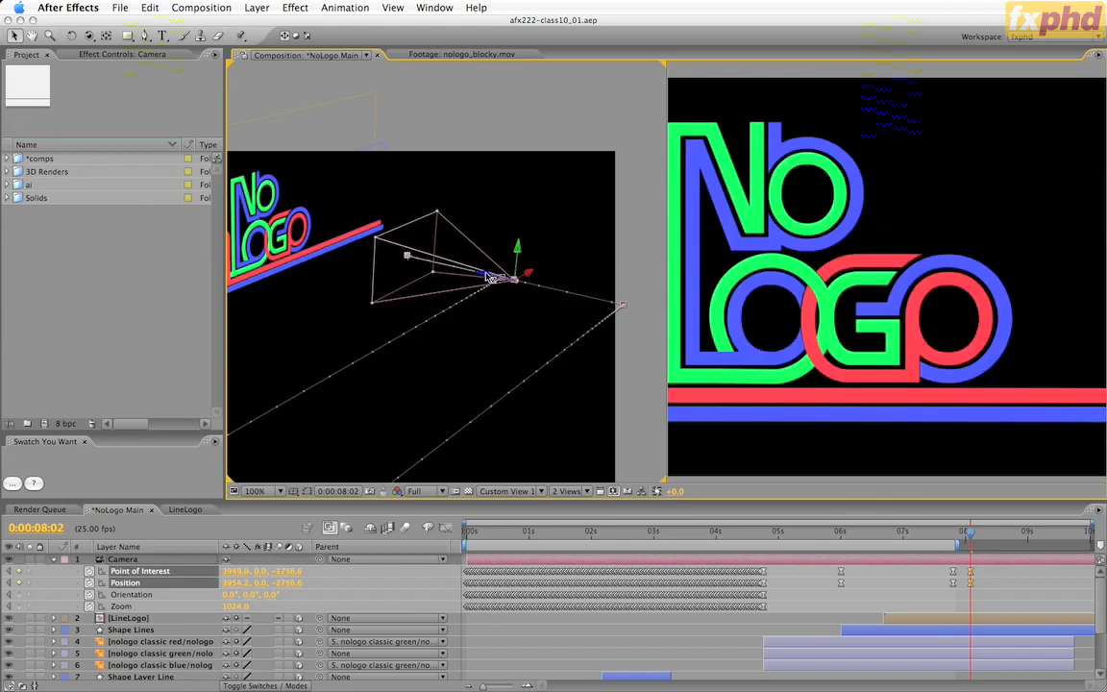
drag(491, 279, 324, 245)
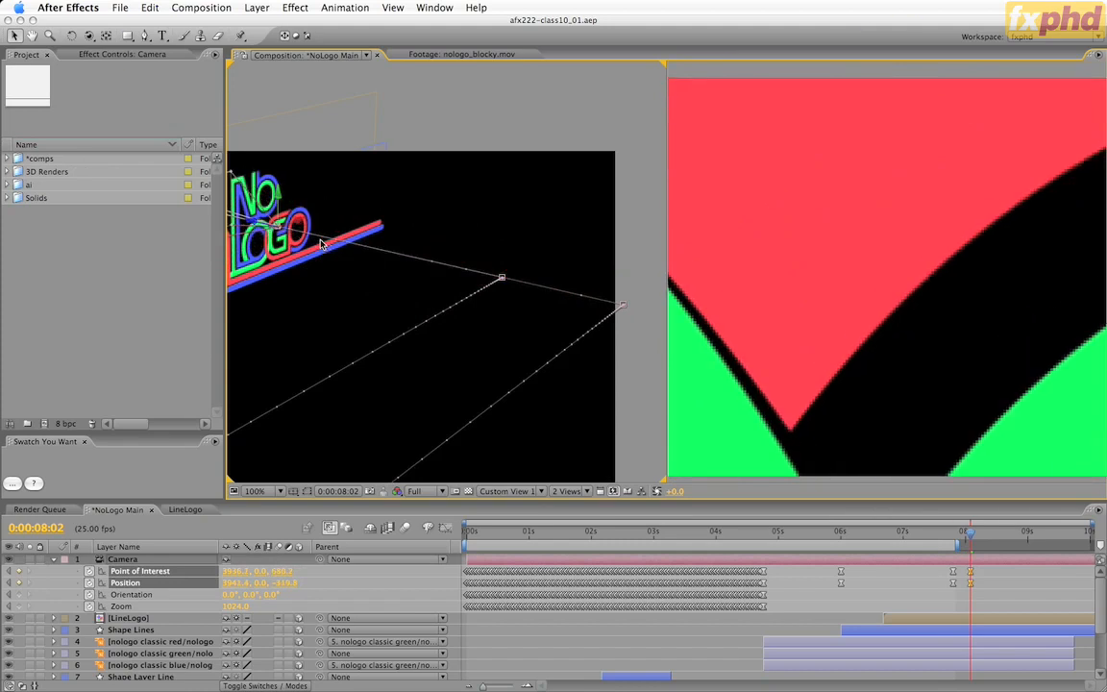
Reduce the Active Camera view's magnification to 50% and reframe the custom view around the logo lettering.
click(862, 485)
key(comma)
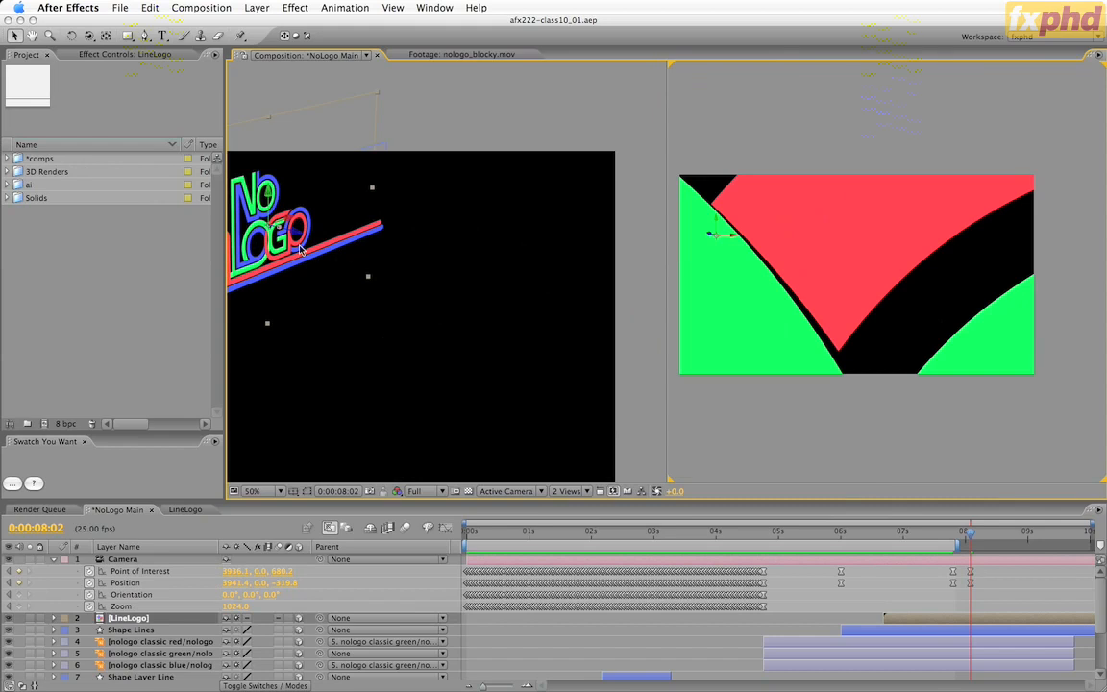
drag(301, 249, 468, 317)
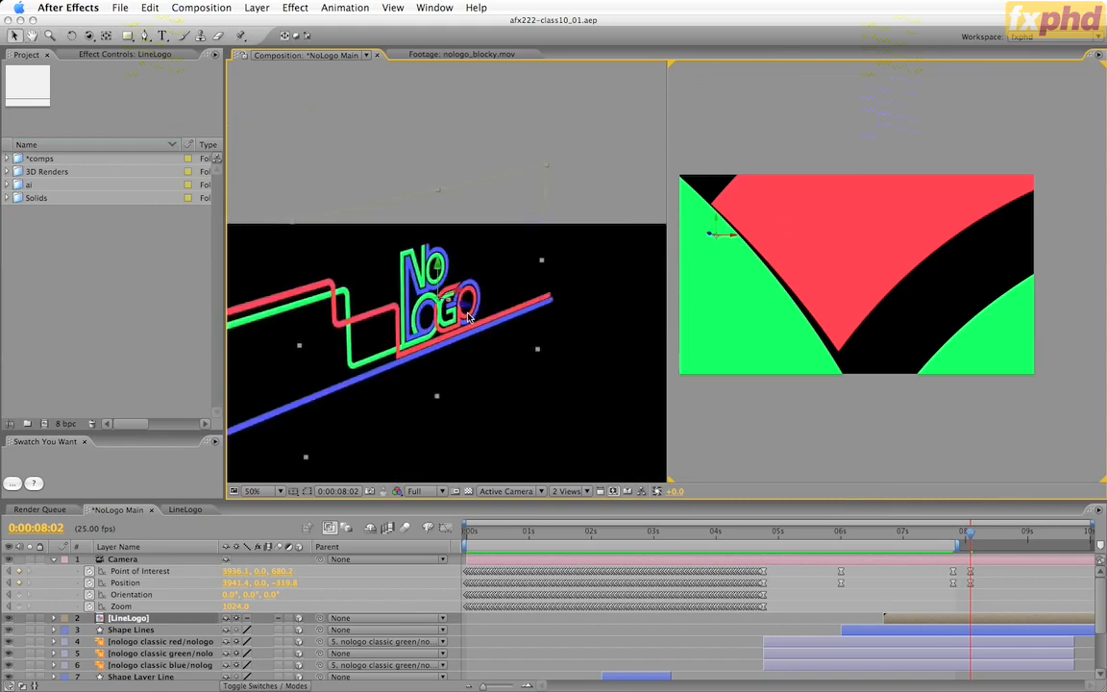
key(c)
drag(463, 339, 491, 3)
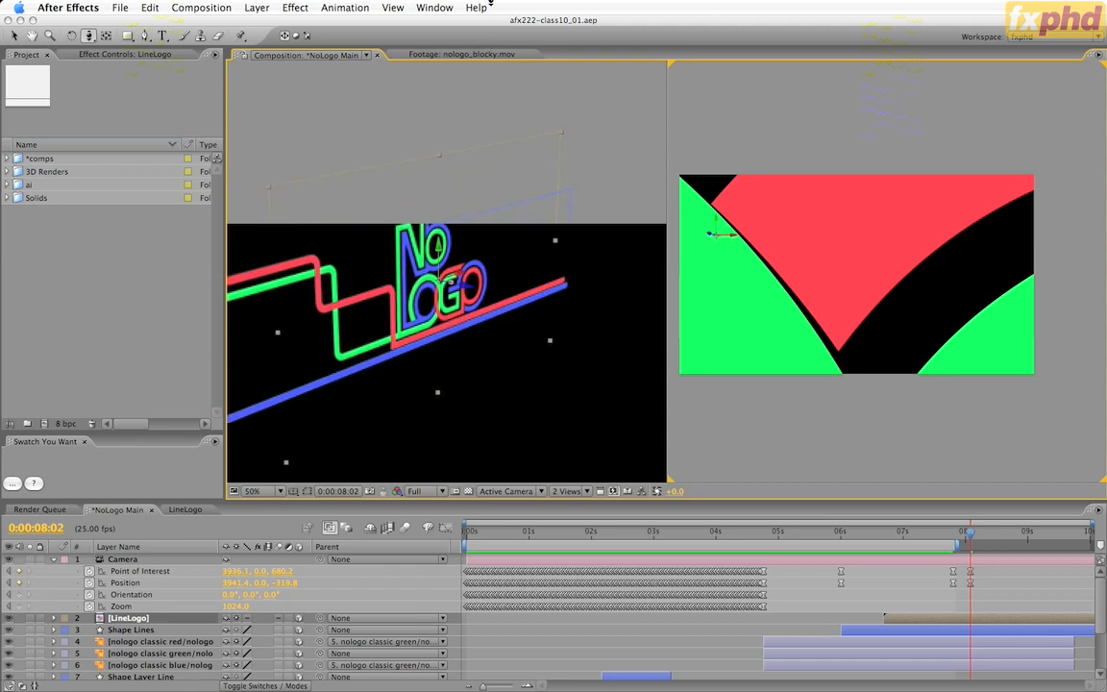
key(c)
key(c)
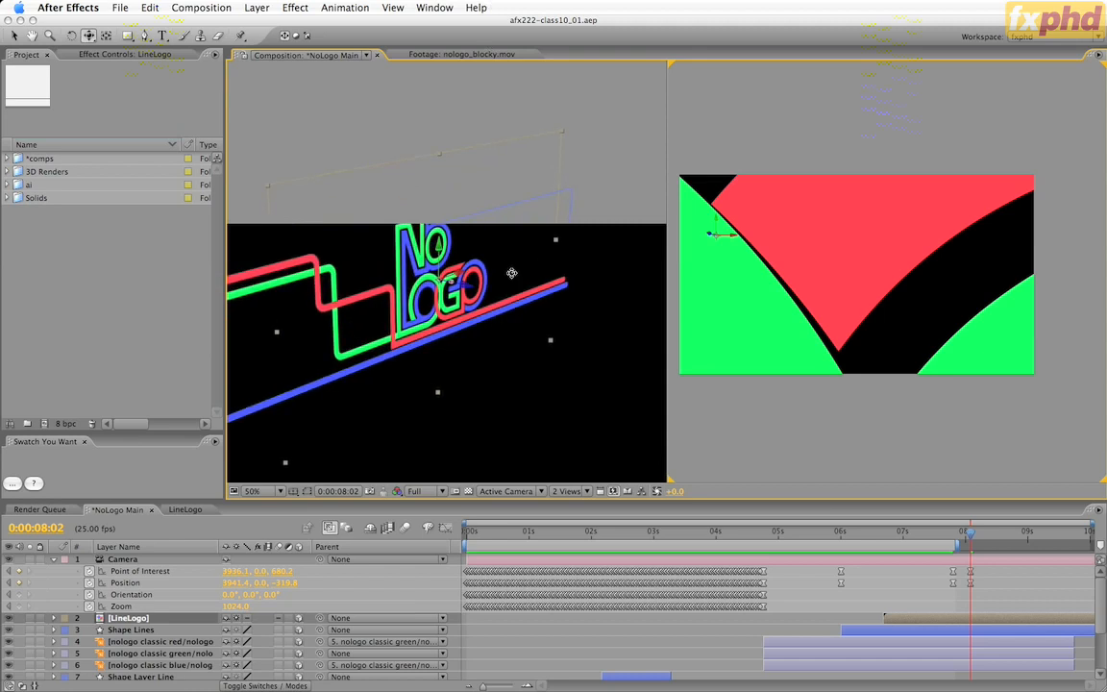
drag(512, 275, 506, 437)
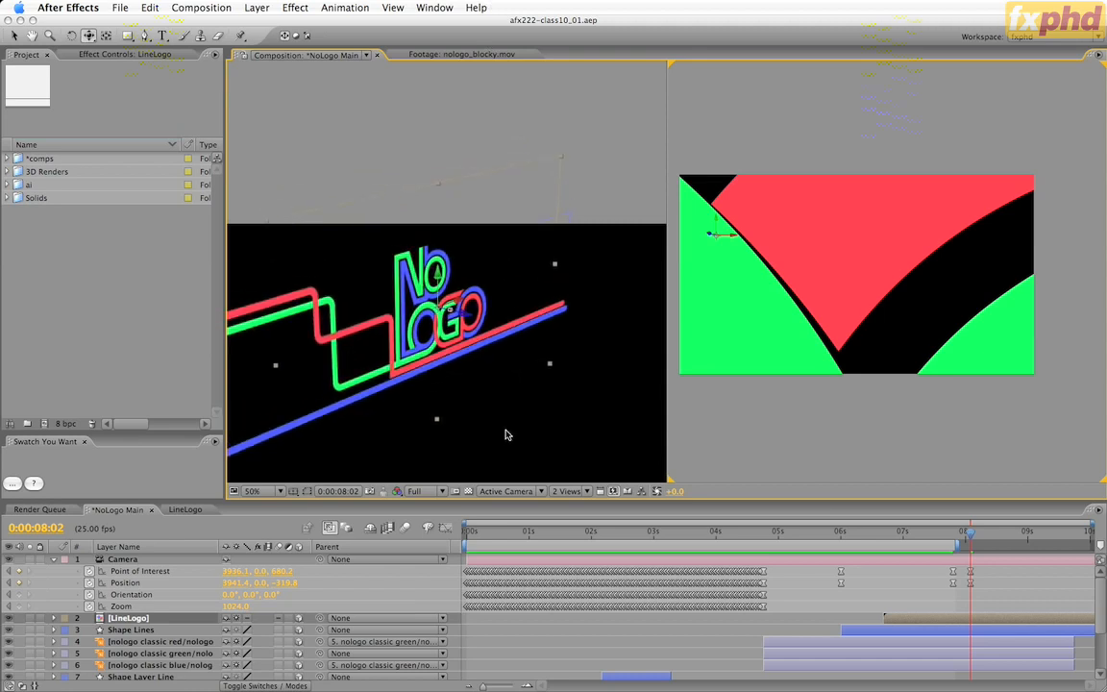
key(v)
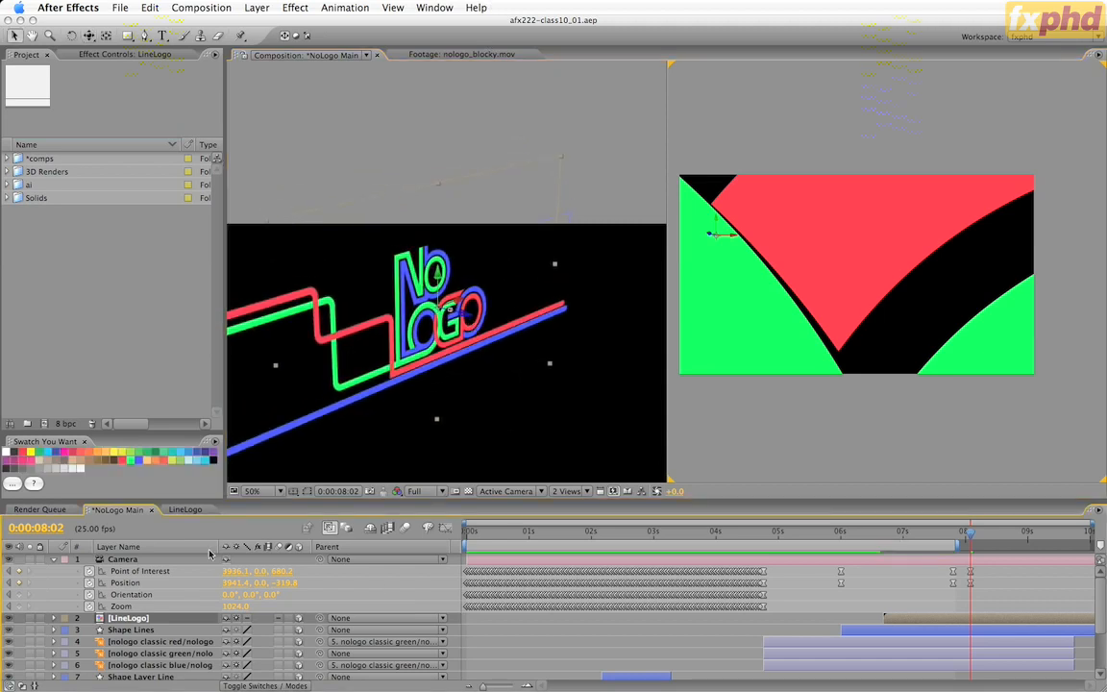
Move the Camera at 0:00:08:02 until the red lettering fills its view, at a position of about 3949, -23, -267.
click(165, 561)
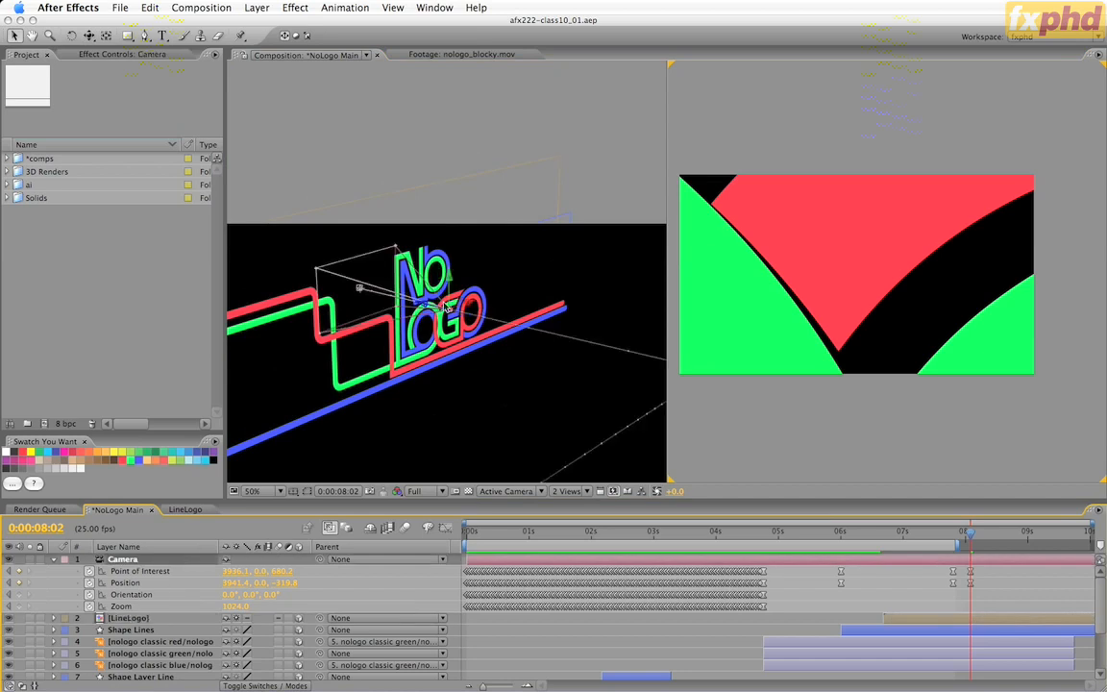
click(435, 313)
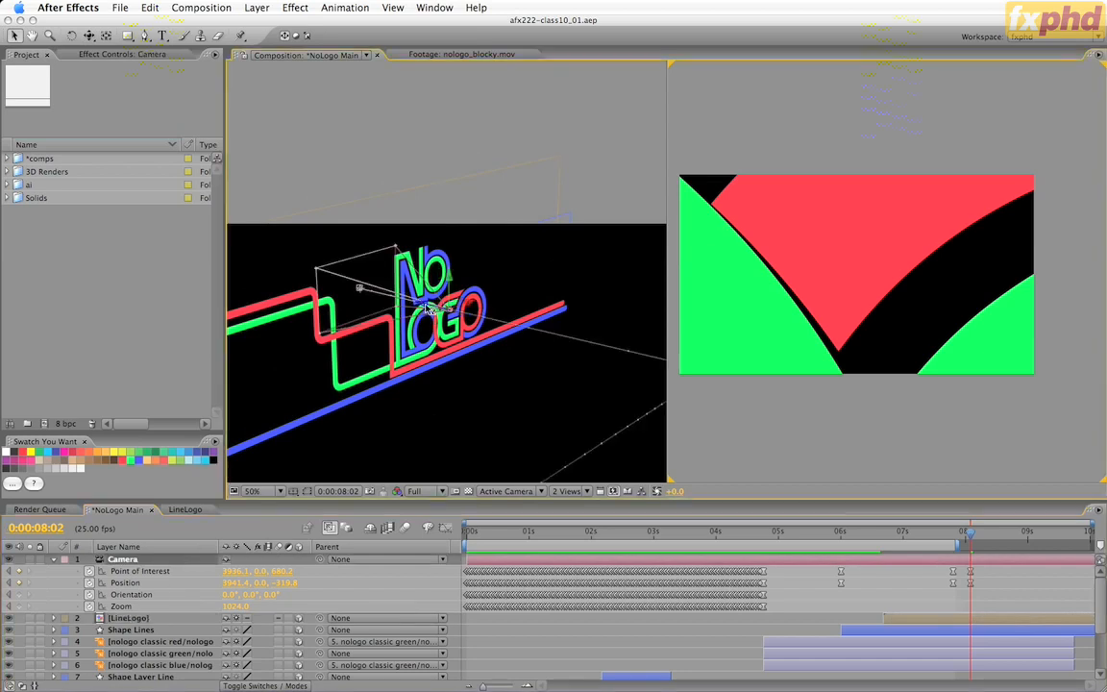
click(405, 281)
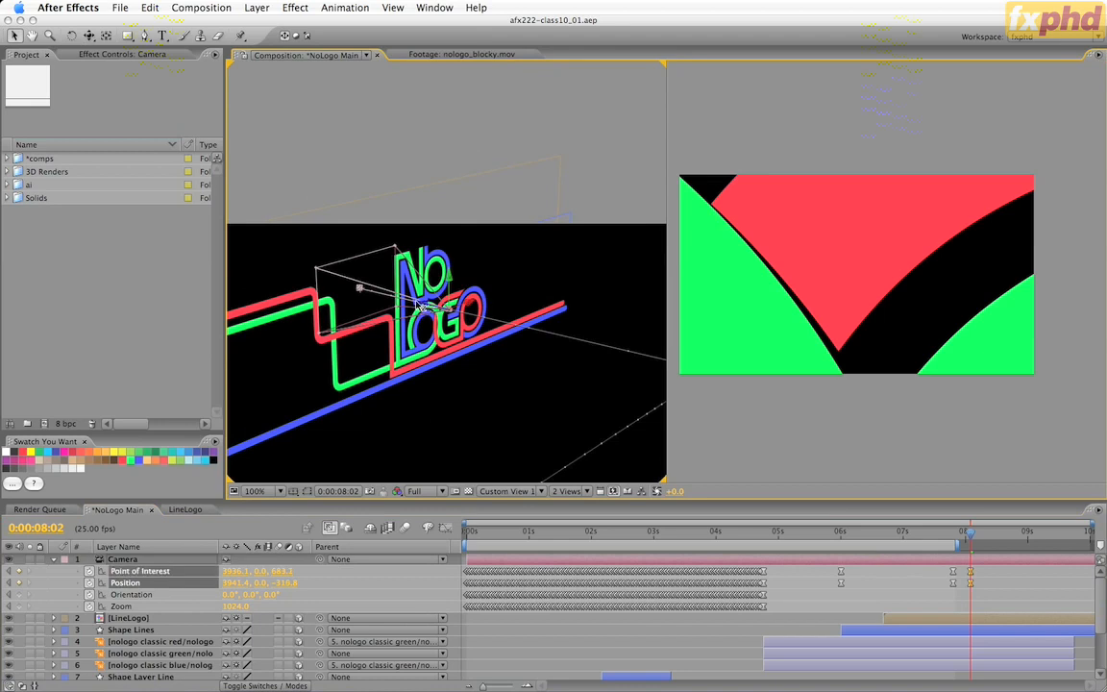
drag(430, 308, 450, 268)
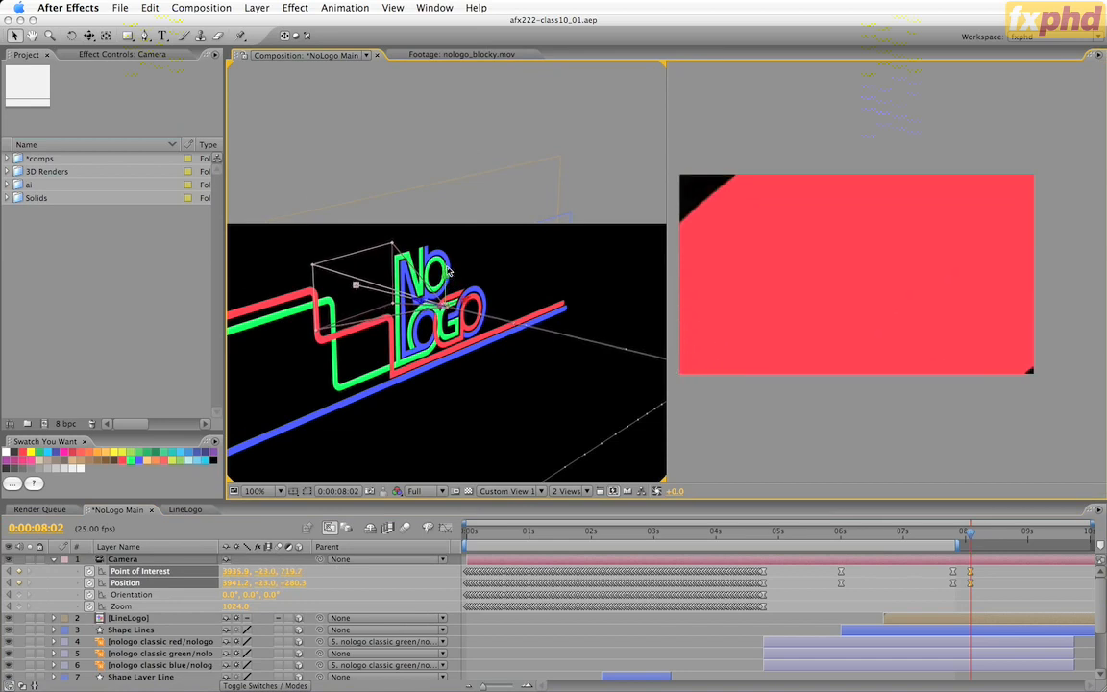
click(420, 276)
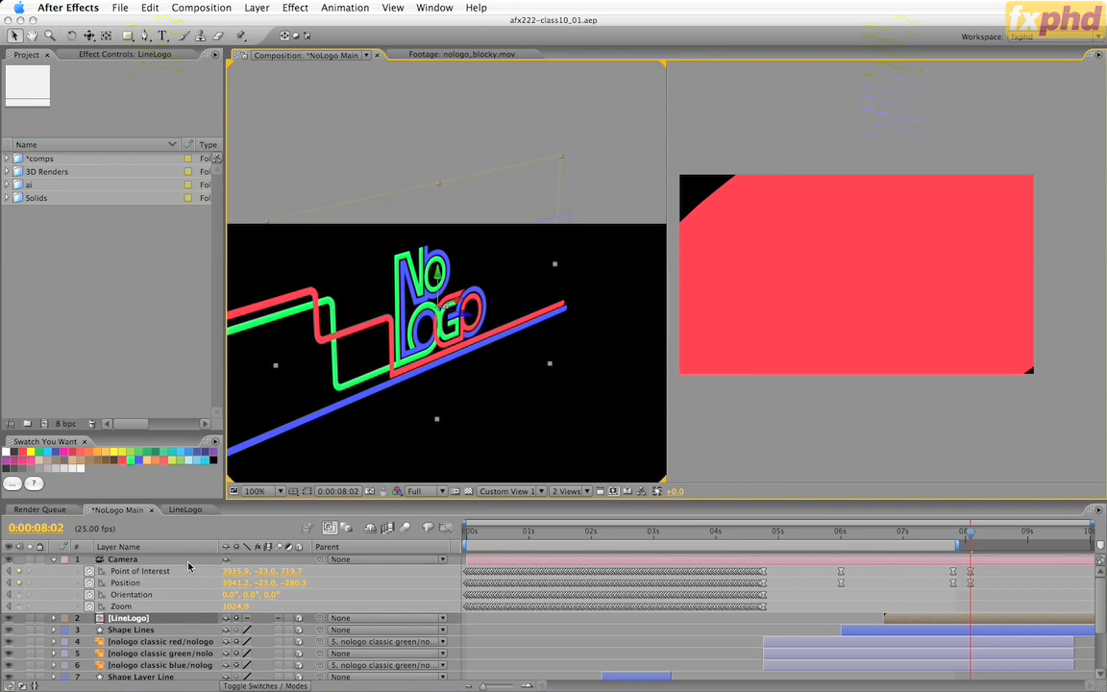
click(122, 559)
drag(439, 325, 444, 378)
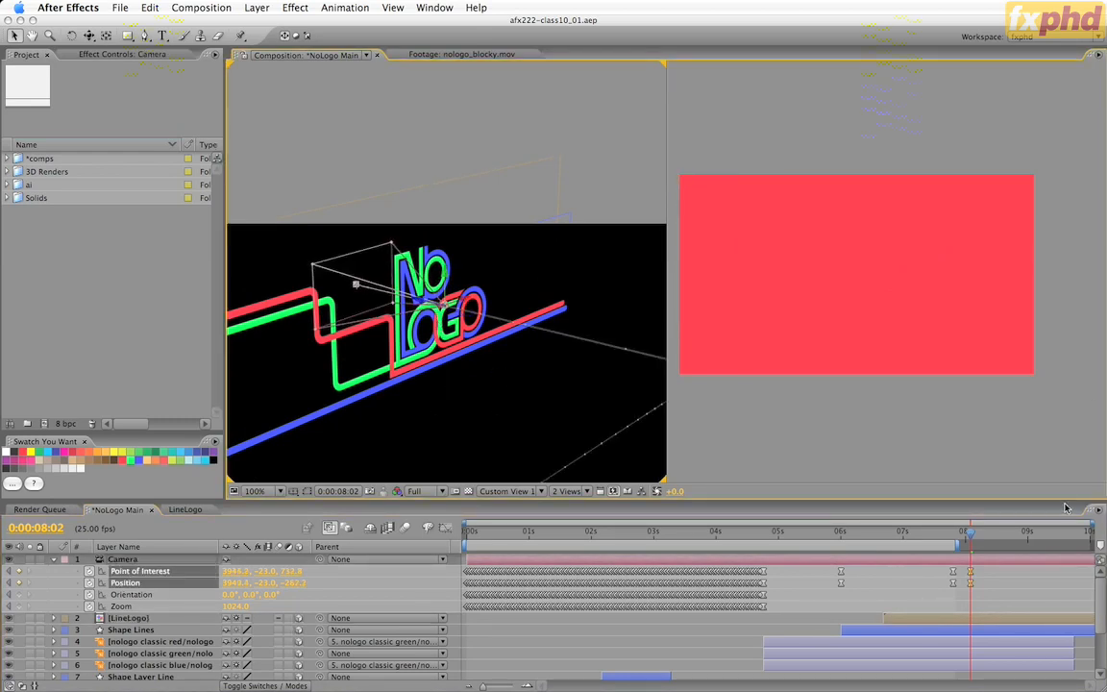
Make the Camera's Point of Interest and Position keyframes at 0:00:08:02 linear, and extend the work area end just past them.
super+click(971, 584)
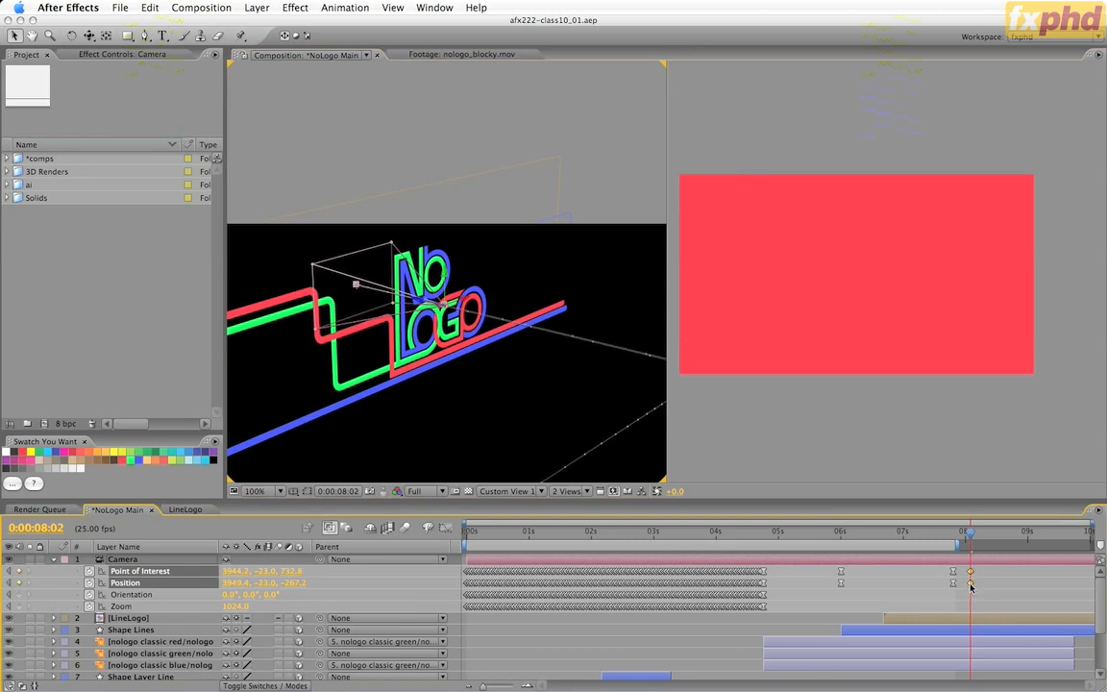
key(Page_Up)
key(Page_Up)
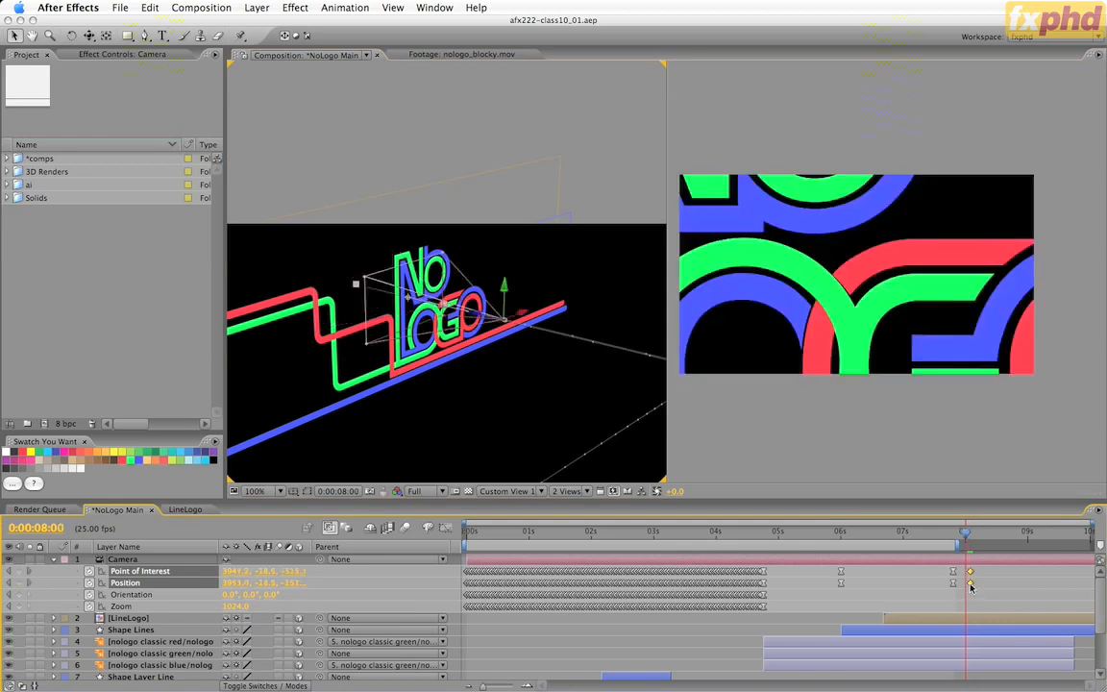
key(Page_Down)
key(Page_Down)
key(Page_Up)
key(Page_Up)
key(Page_Up)
key(Page_Up)
key(Page_Up)
key(Page_Up)
key(Page_Up)
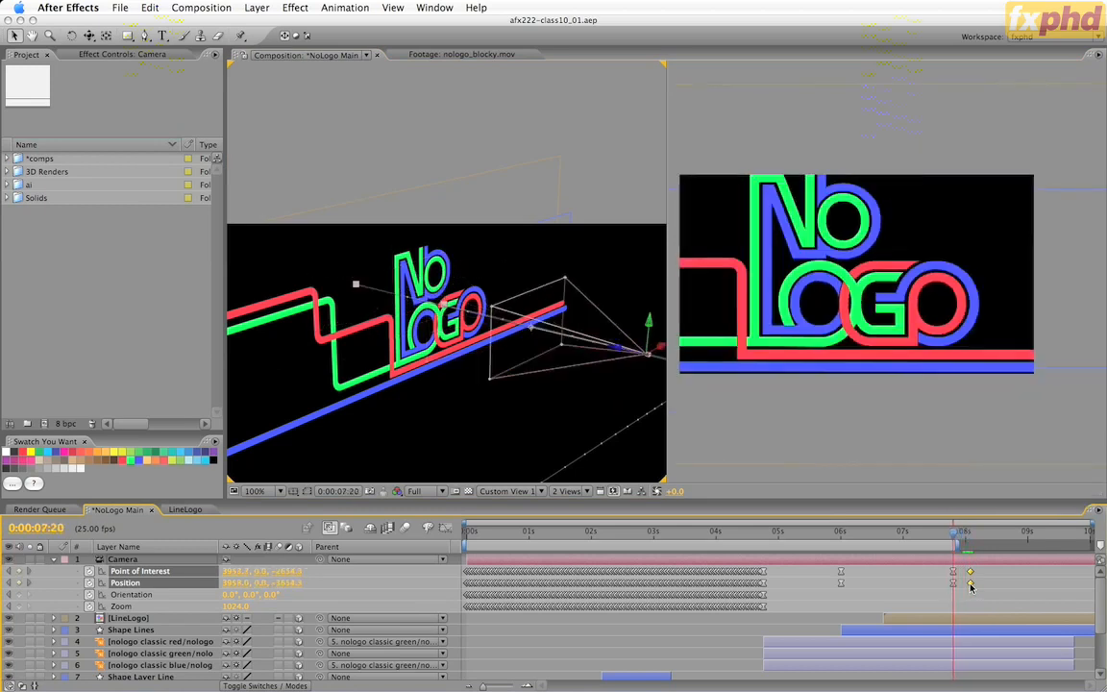
drag(958, 546, 974, 547)
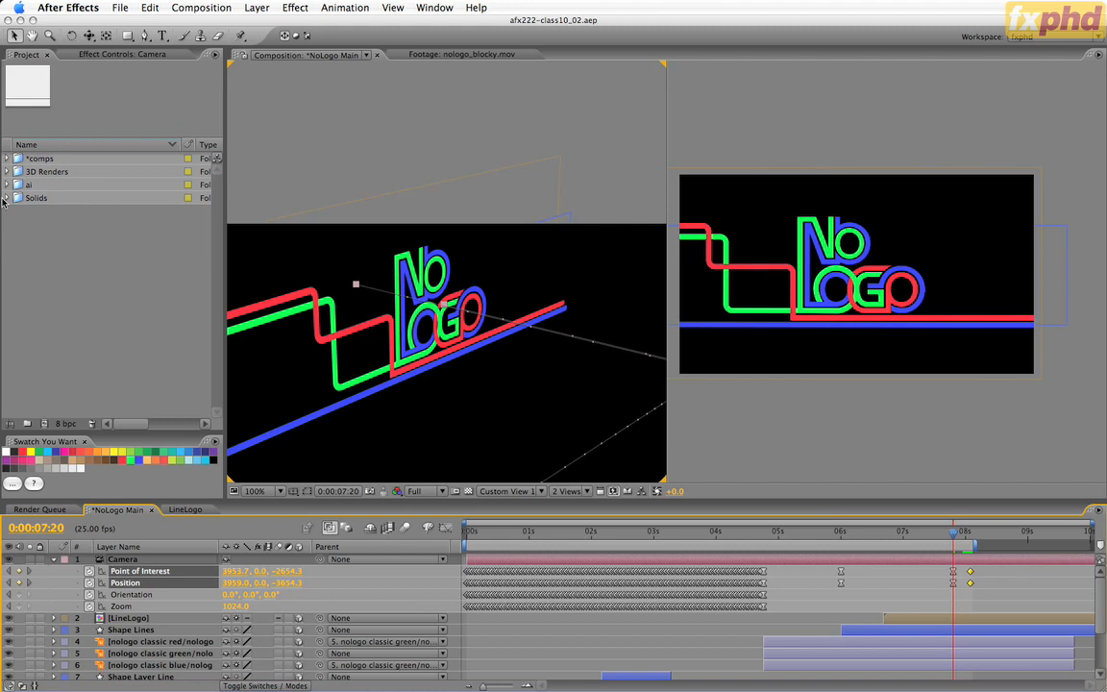
Import the CINEMA 4D compositing project and preview the nologo_billo.mov render.
click(146, 261)
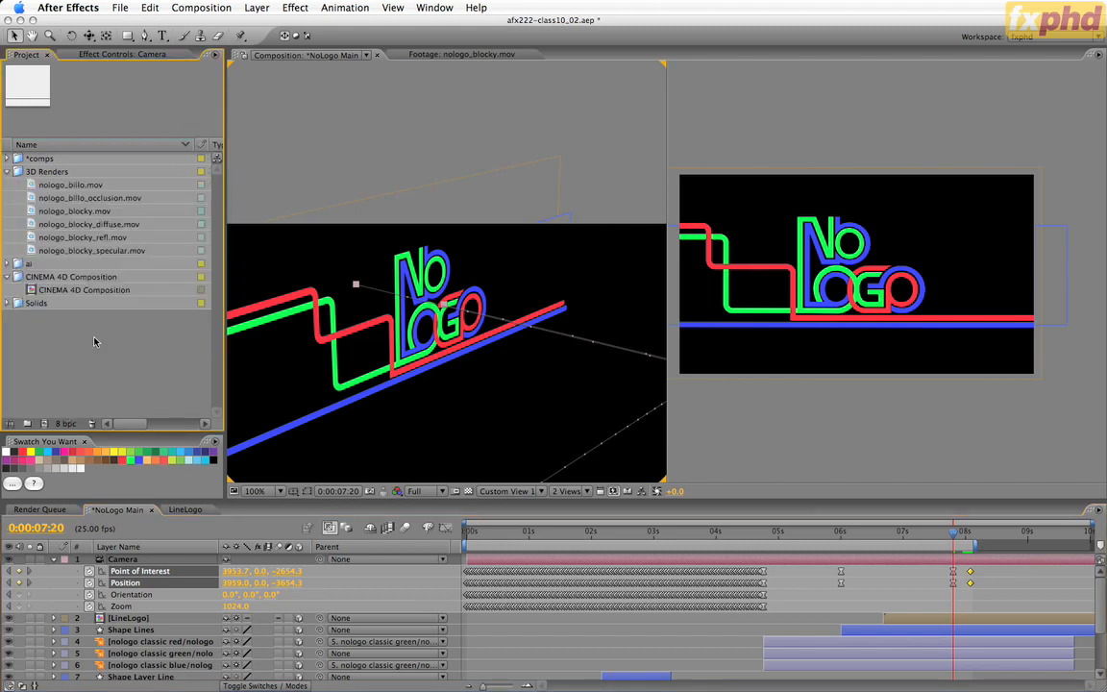
double_click(61, 185)
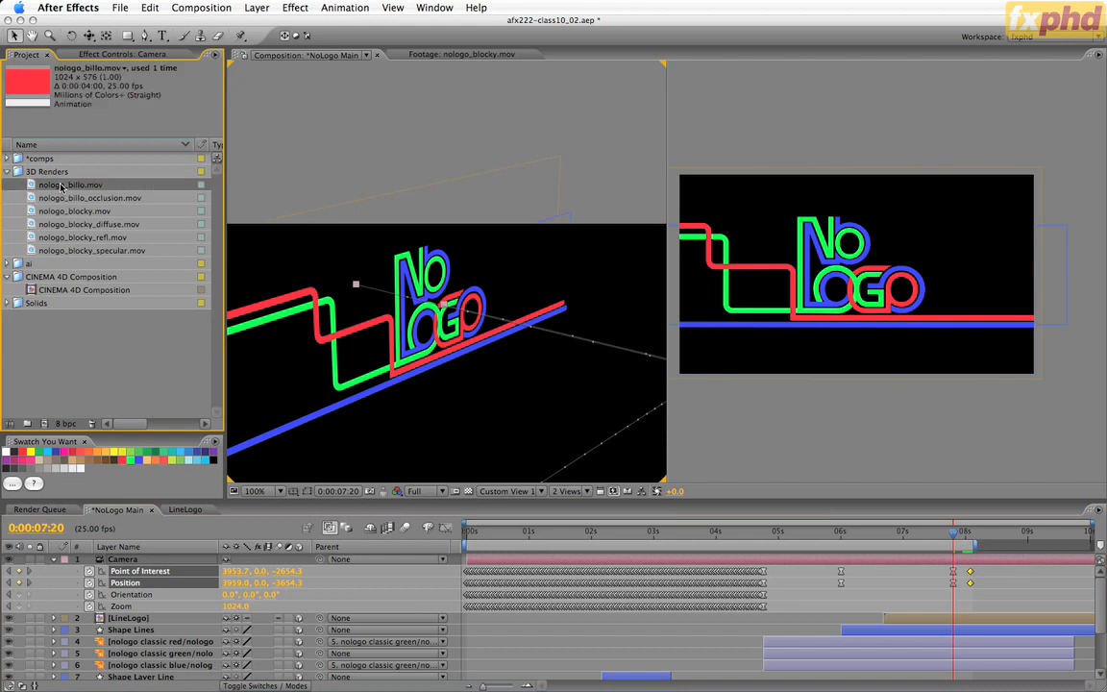
drag(77, 441, 576, 444)
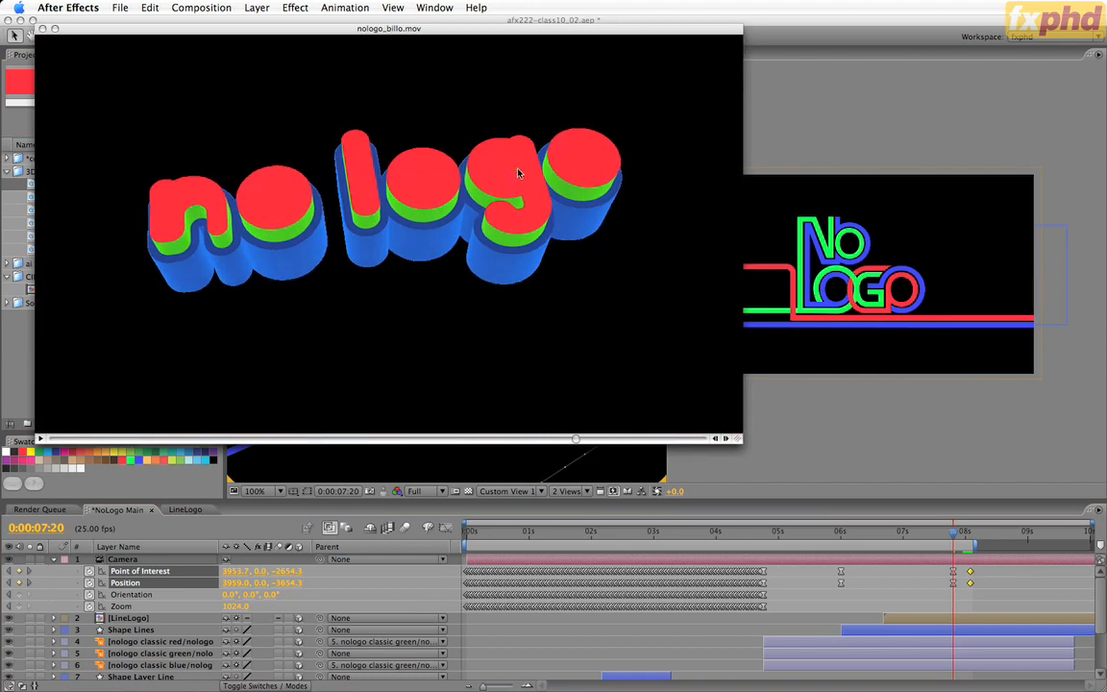
click(44, 32)
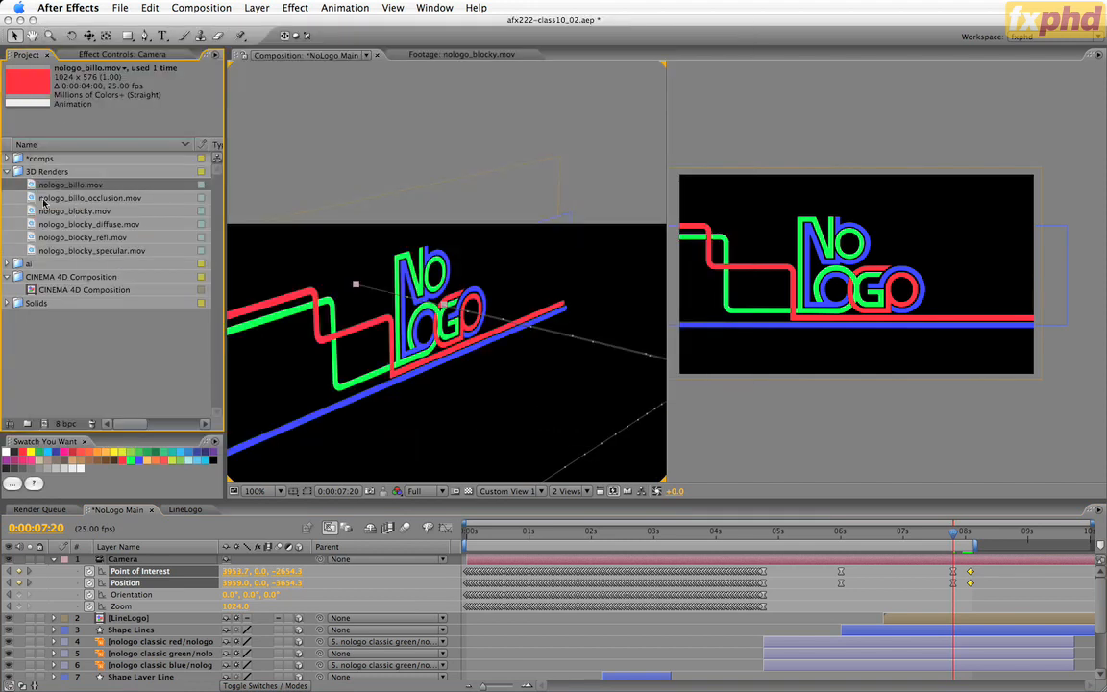
Preview the nologo_billo_occlusion.mov render by scrubbing through it, and close the footage window.
click(76, 199)
double_click(77, 199)
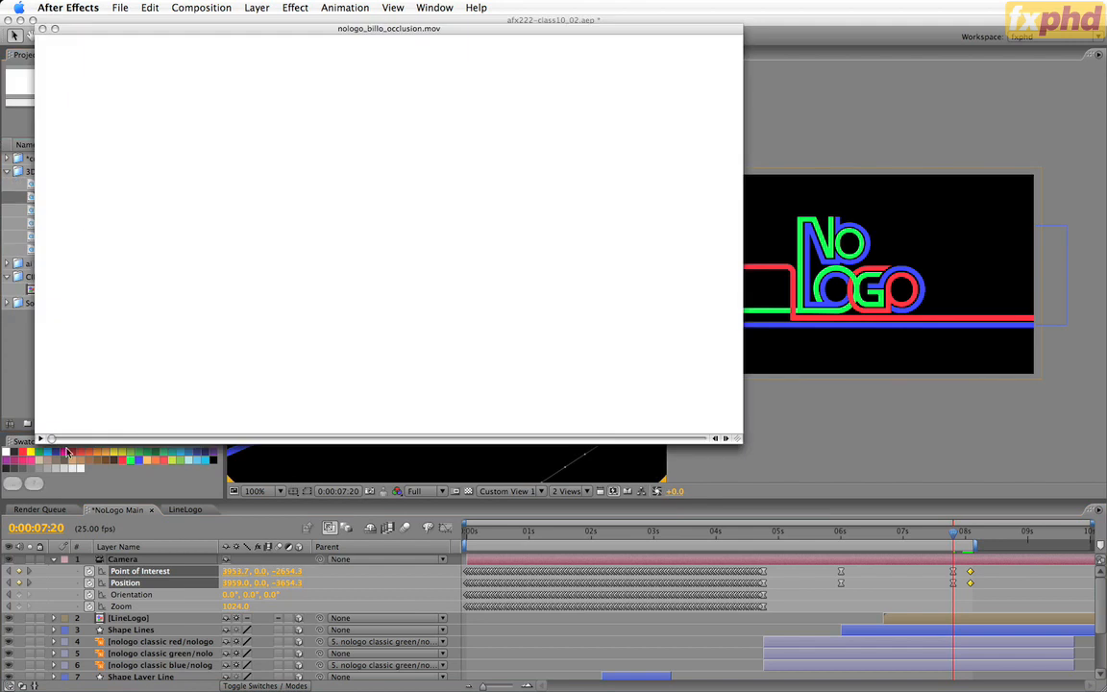
drag(48, 438, 419, 415)
drag(439, 438, 354, 440)
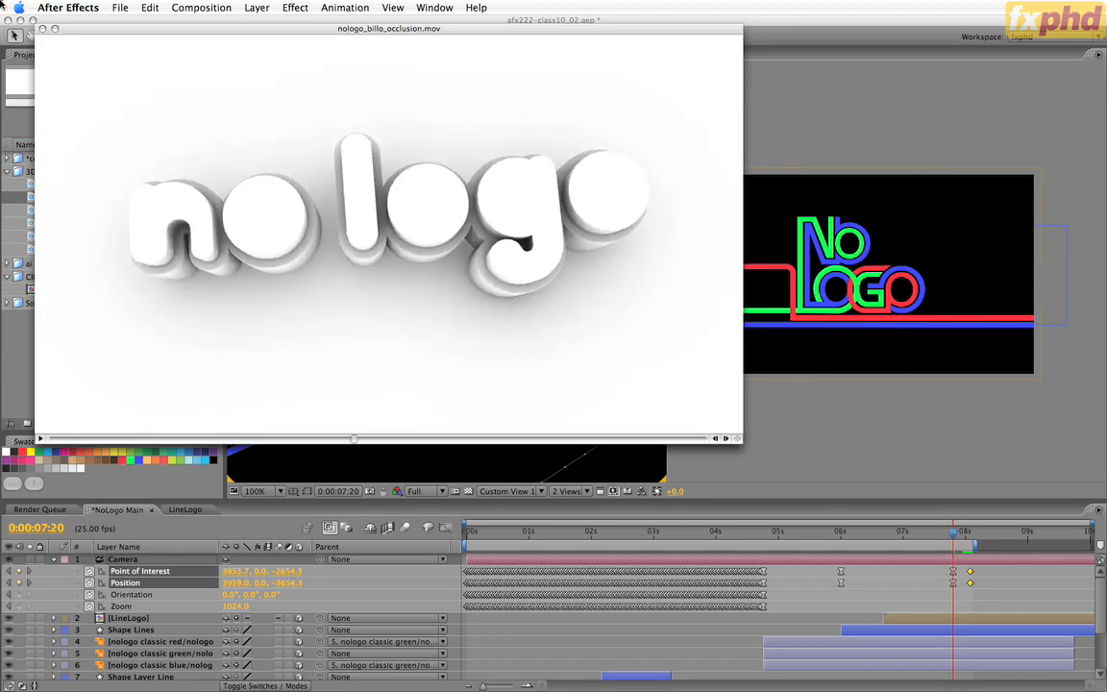
click(42, 28)
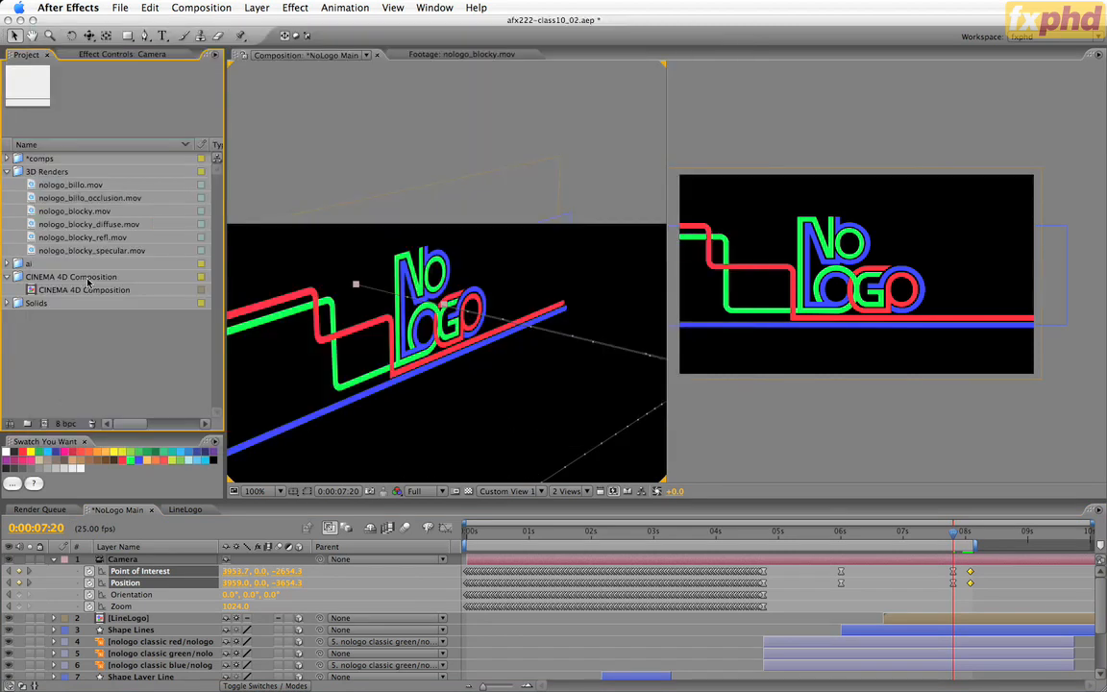
Open the CINEMA 4D Composition and show it in a single Active Camera view at 100% magnification.
click(54, 293)
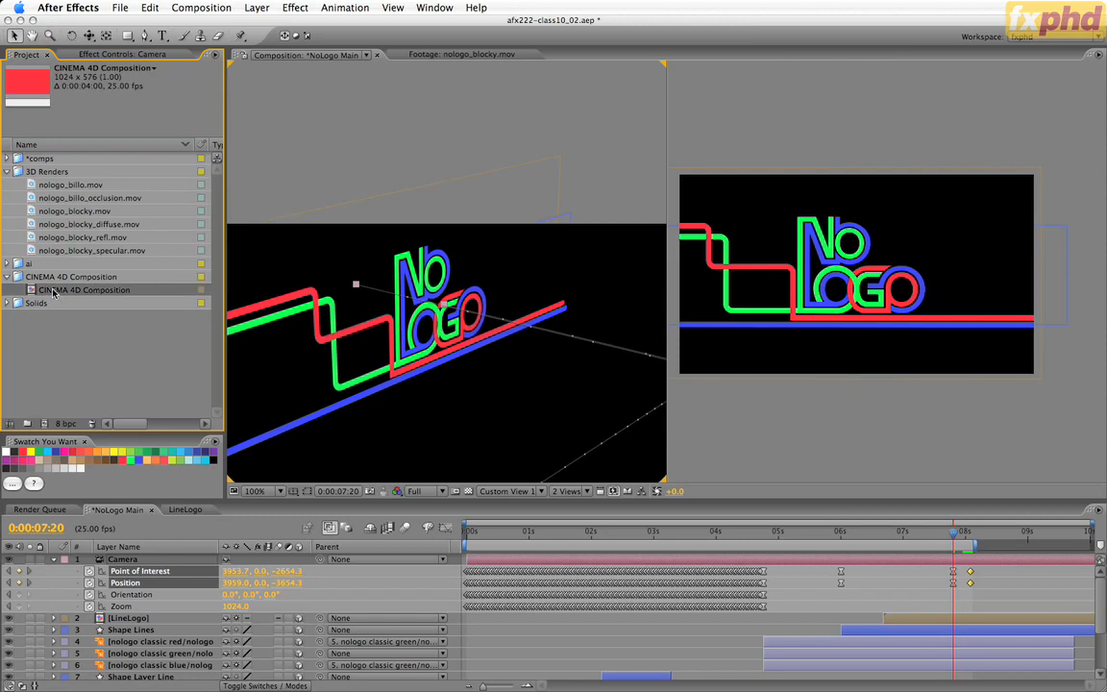
double_click(55, 292)
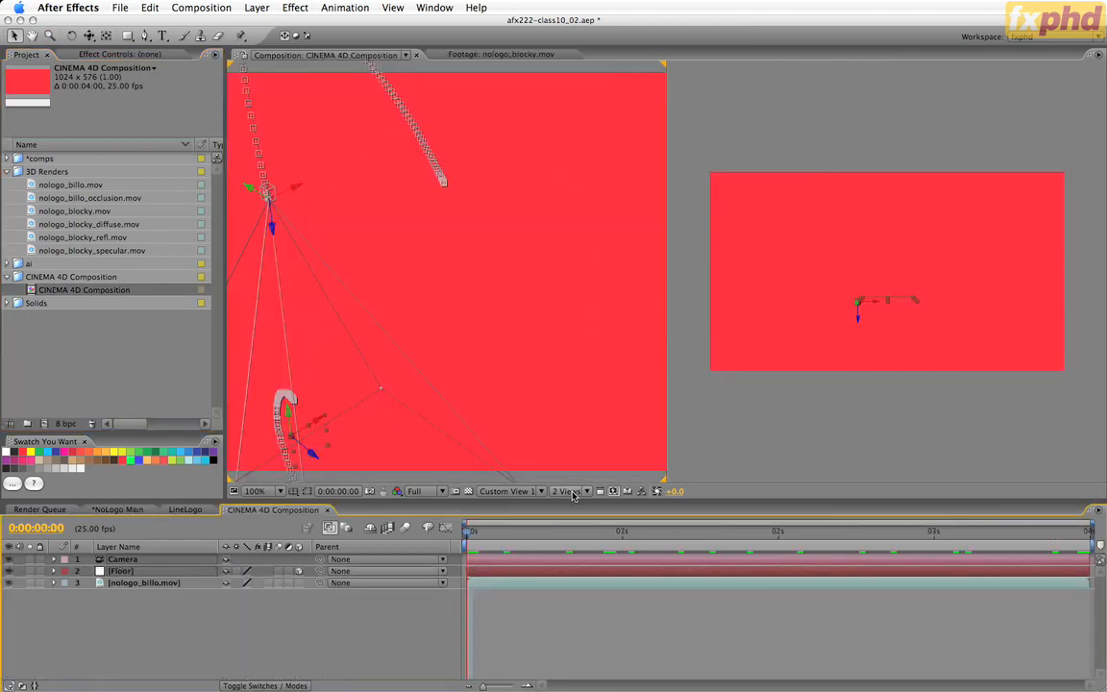
click(573, 495)
click(569, 503)
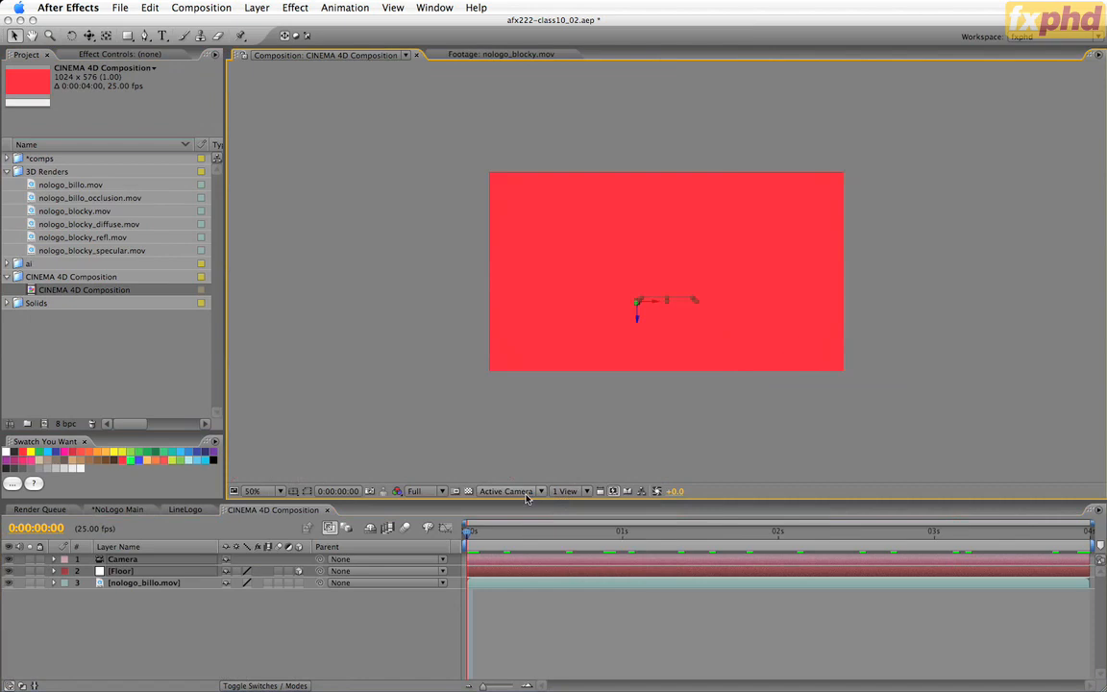
key(period)
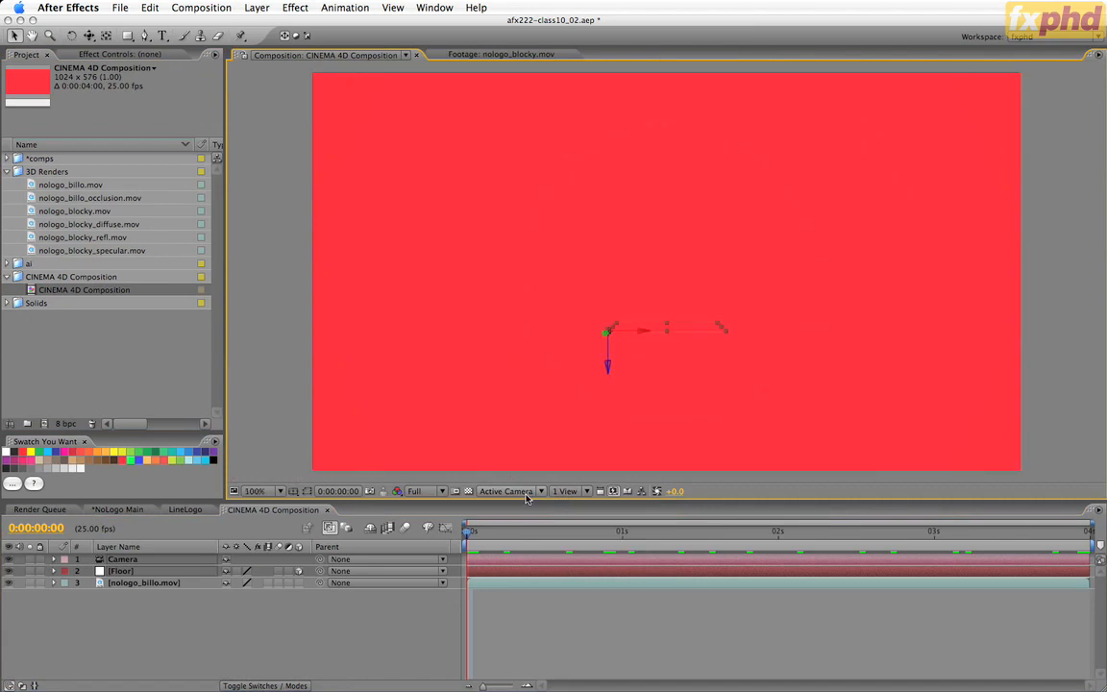
Examine the Floor and nologo_billo.mov layers by scrubbing through the composition, and return to its start.
click(150, 571)
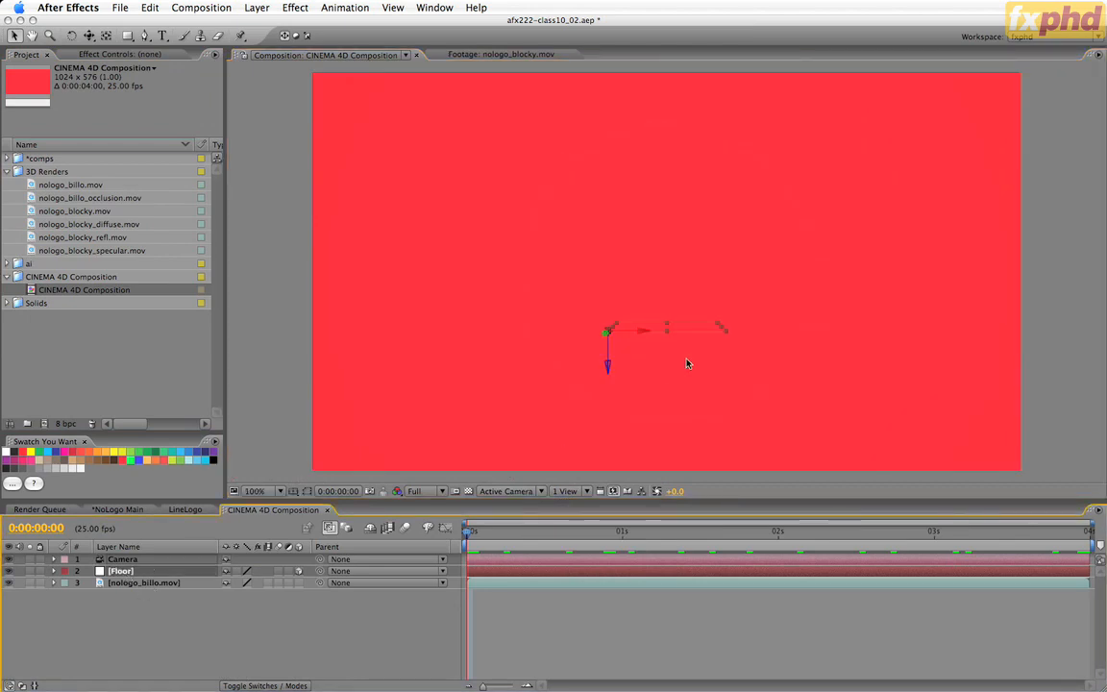
click(150, 584)
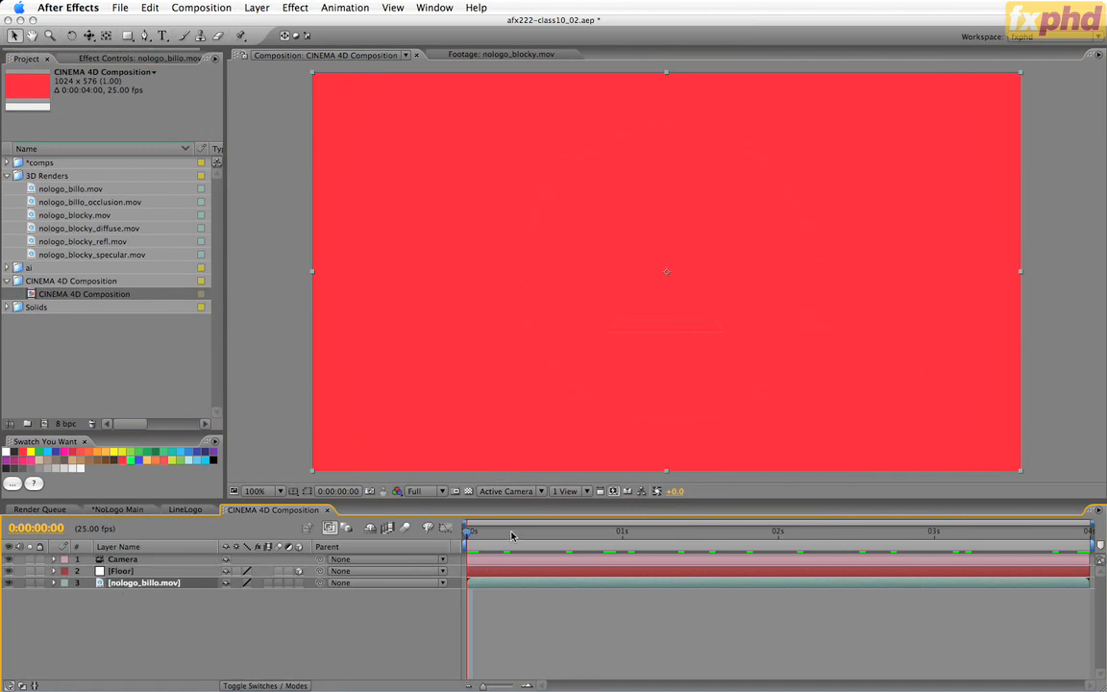
drag(512, 536, 1034, 551)
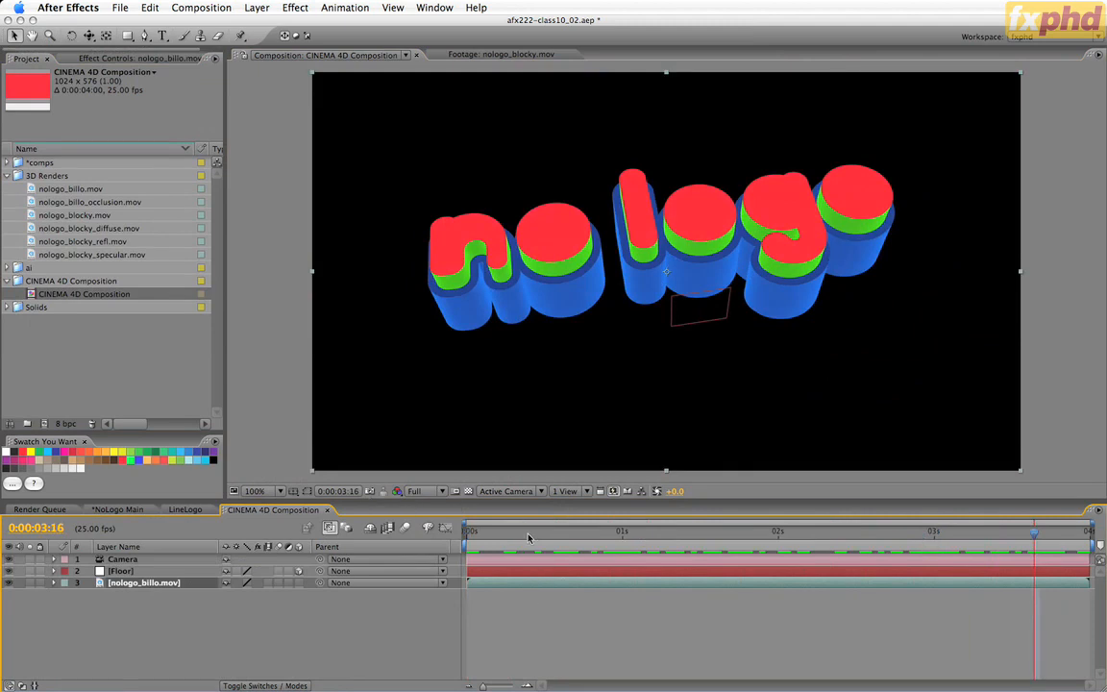
key(Home)
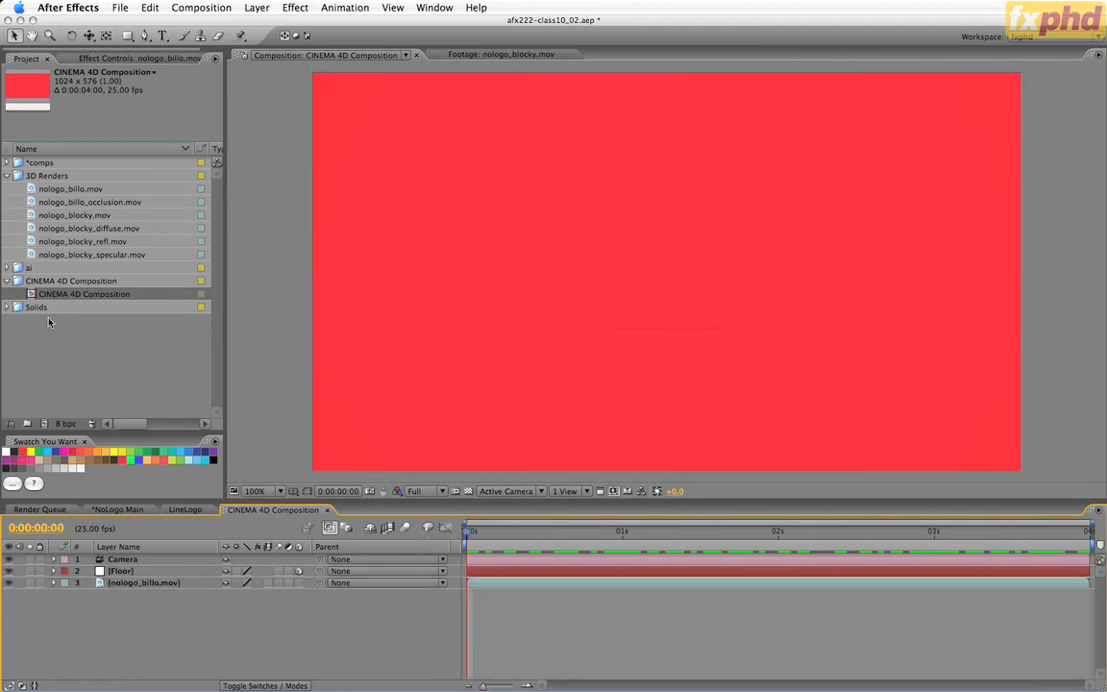
Rename the CINEMA 4D composition to "nologo billo 01" and move it out of the CINEMA 4D Composition folder.
click(72, 297)
key(Return)
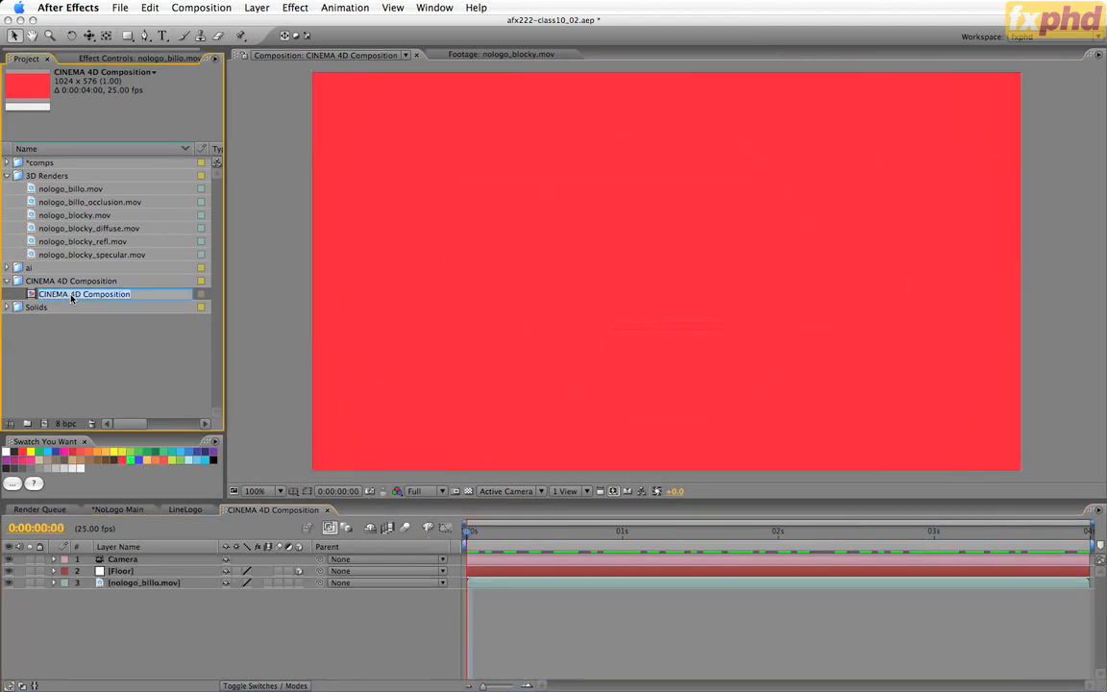
text(nologo)
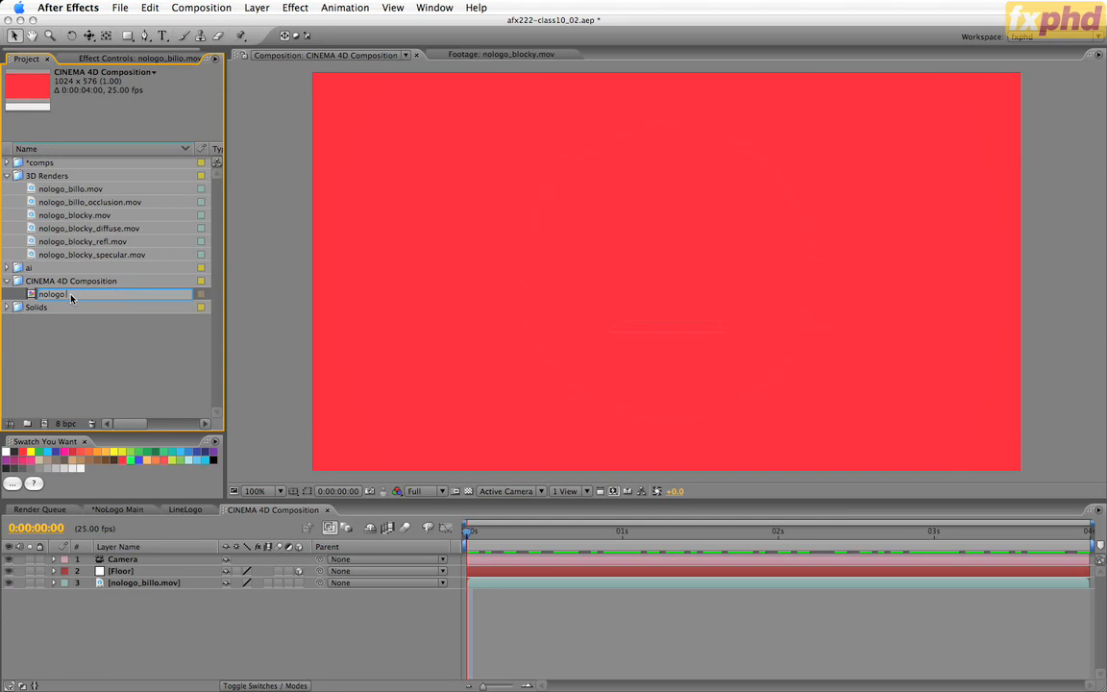
text( billo 01)
key(Return)
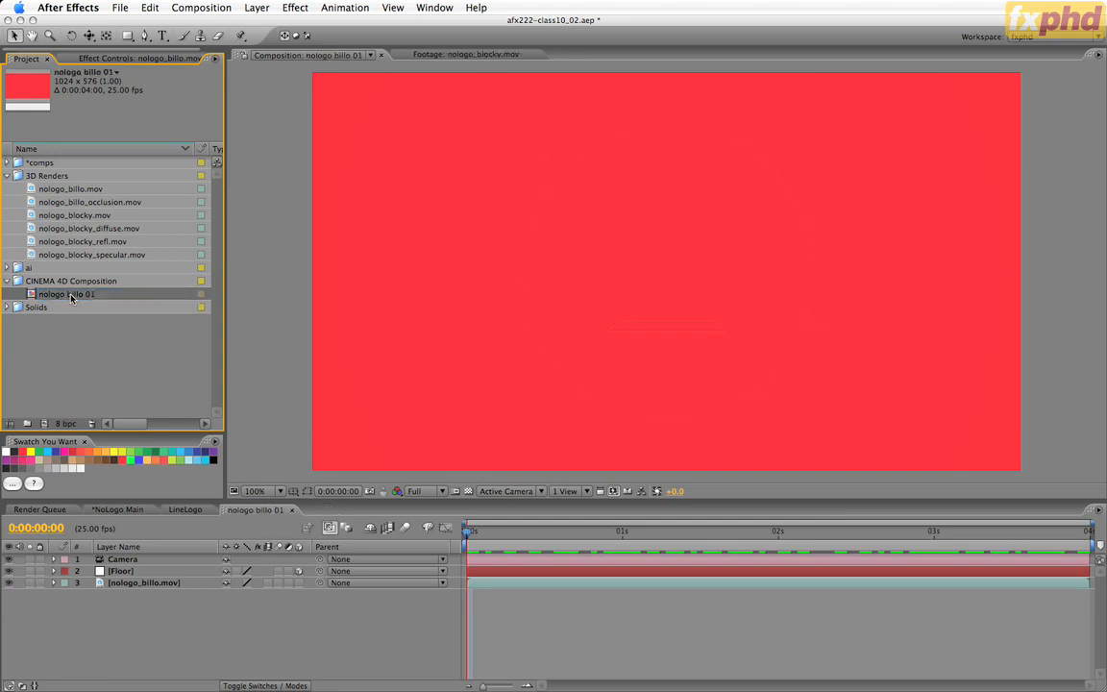
drag(52, 294, 95, 267)
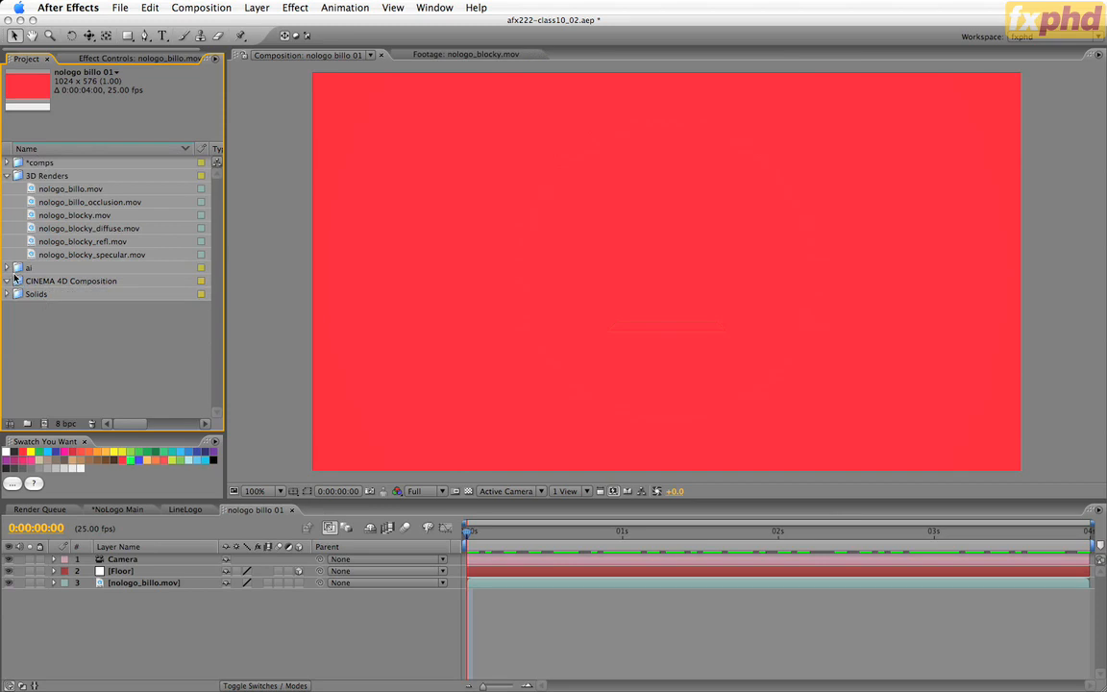
Delete the empty CINEMA 4D Composition folder and save the project incrementally as afx222-class10_03.aep.
click(17, 282)
key(Delete)
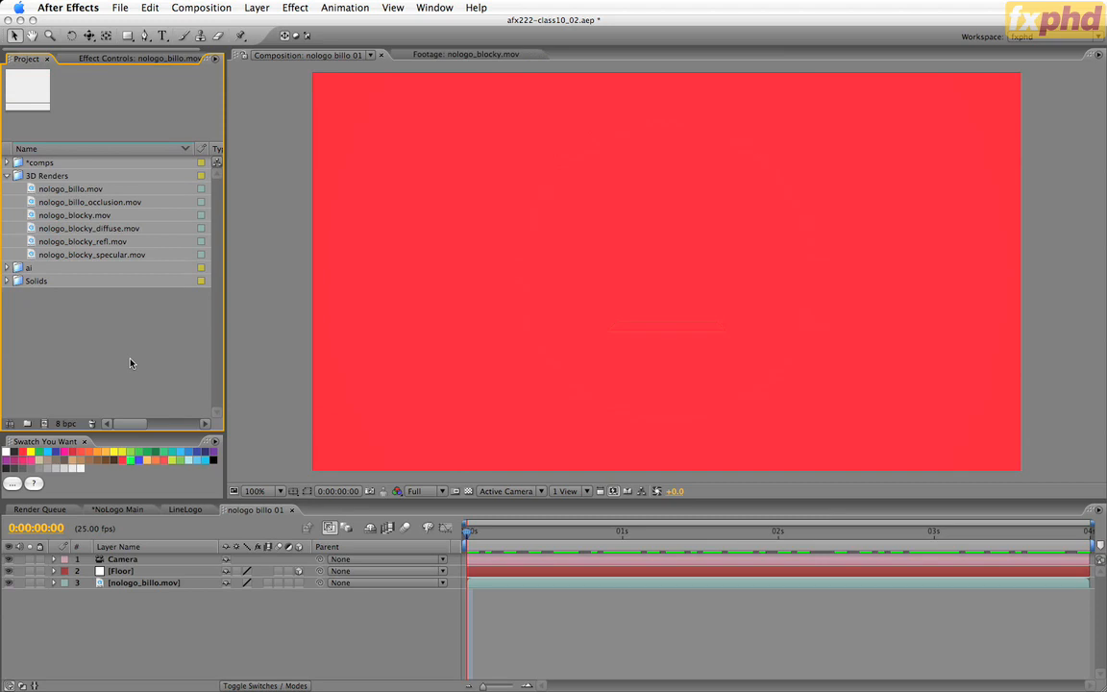
key(super+alt+shift+s)
At 0:00:03:00, display the title/action safe guides and draw an upright white five-pointed star from the frame's centre, spanning most of its height.
drag(602, 535, 936, 541)
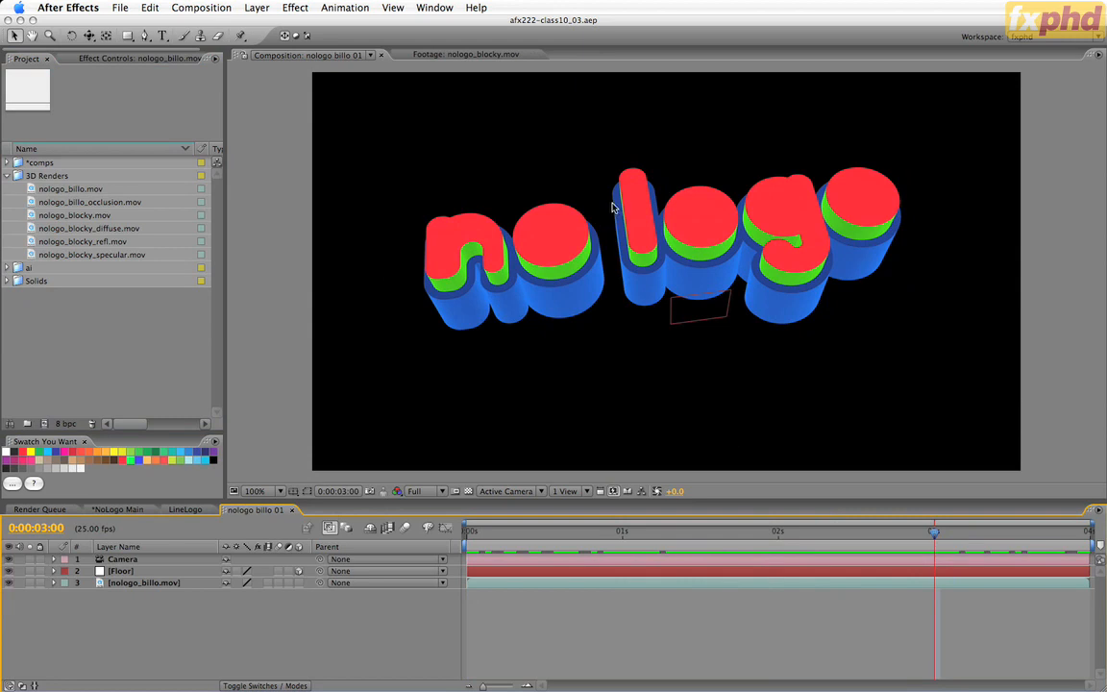
click(127, 36)
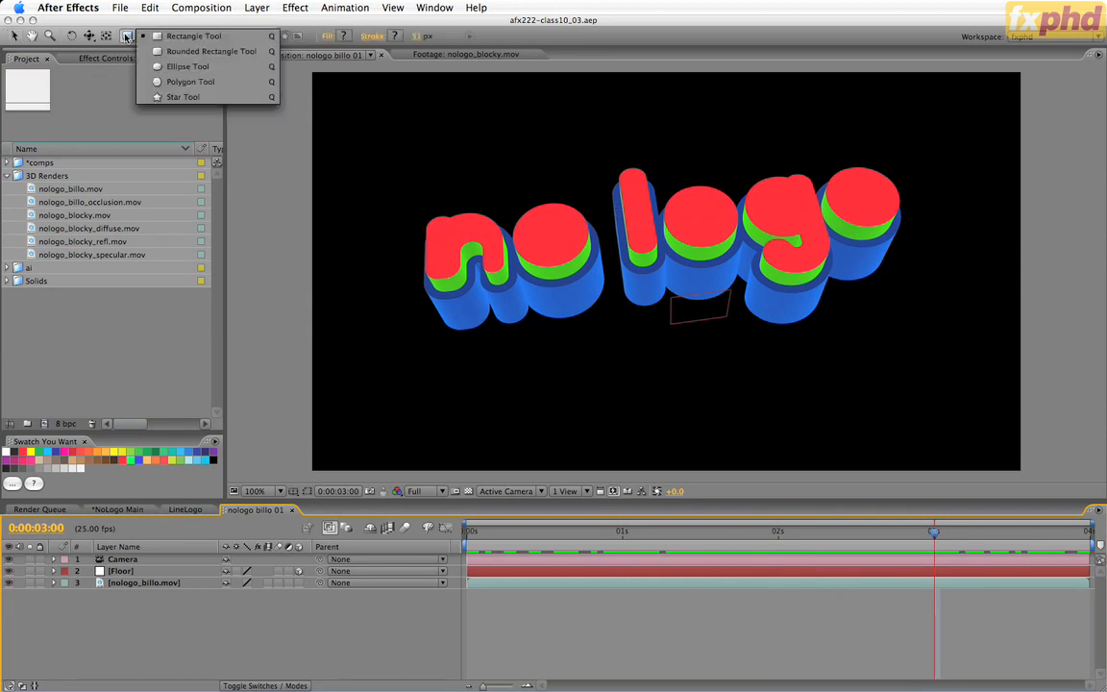
drag(127, 36, 163, 97)
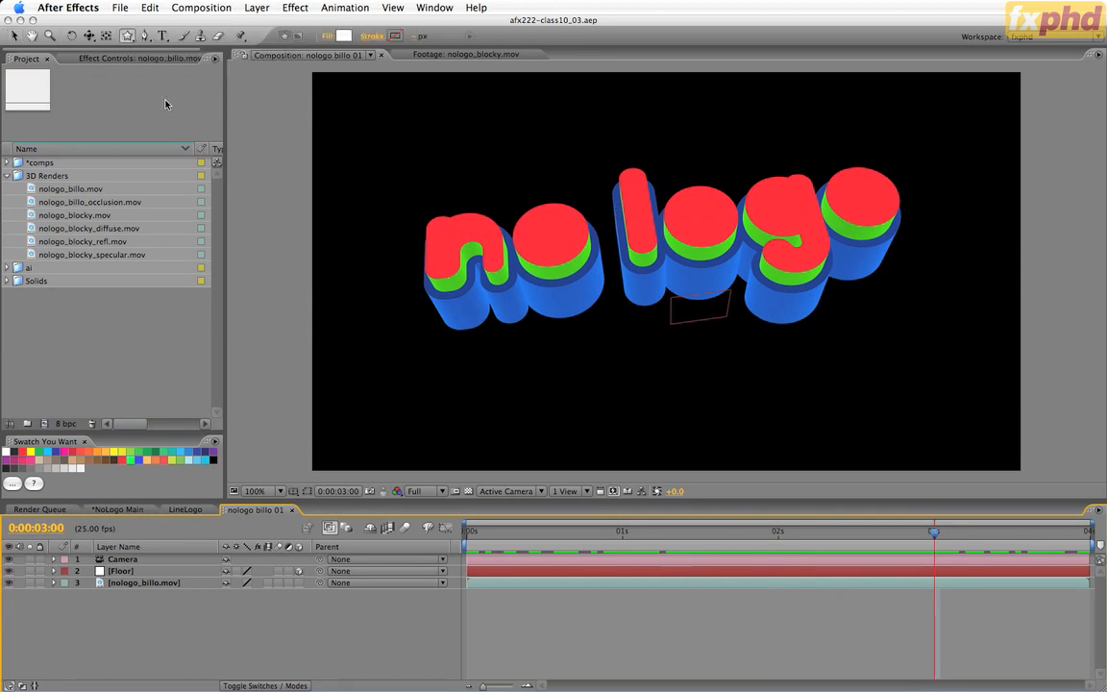
click(293, 491)
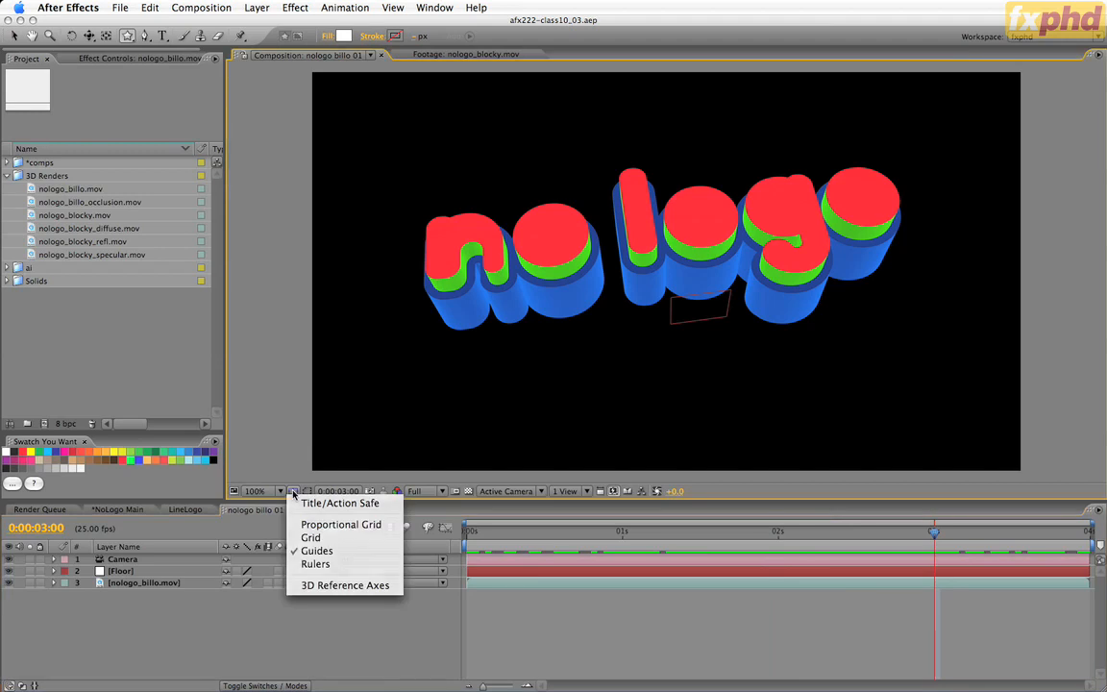
click(309, 502)
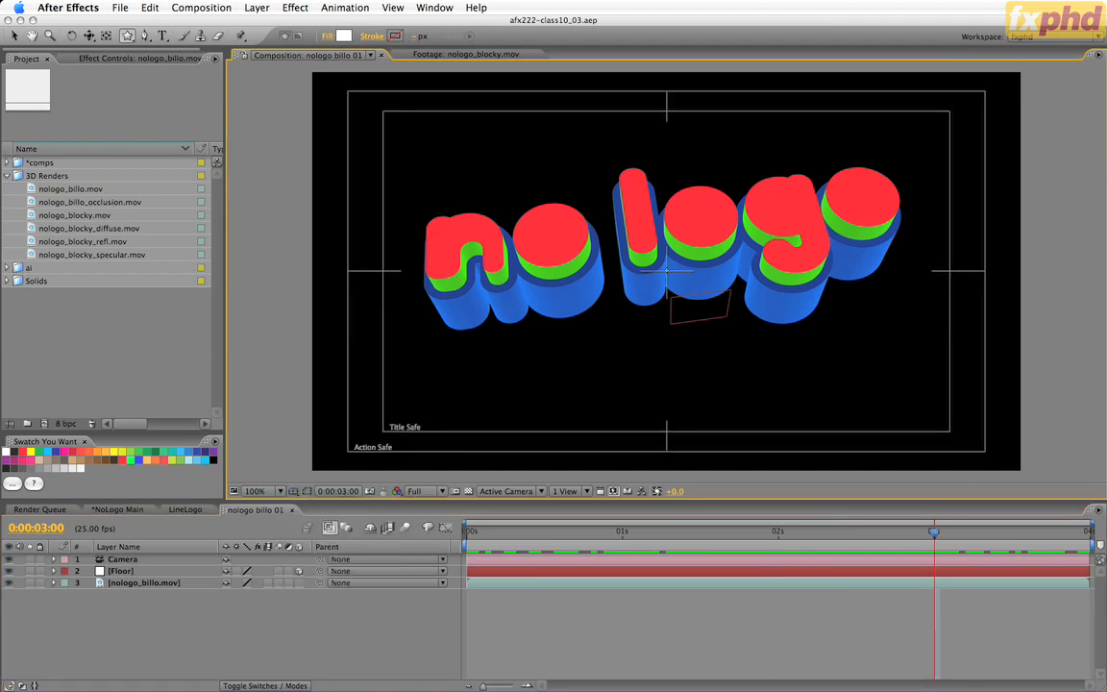
drag(667, 271, 804, 394)
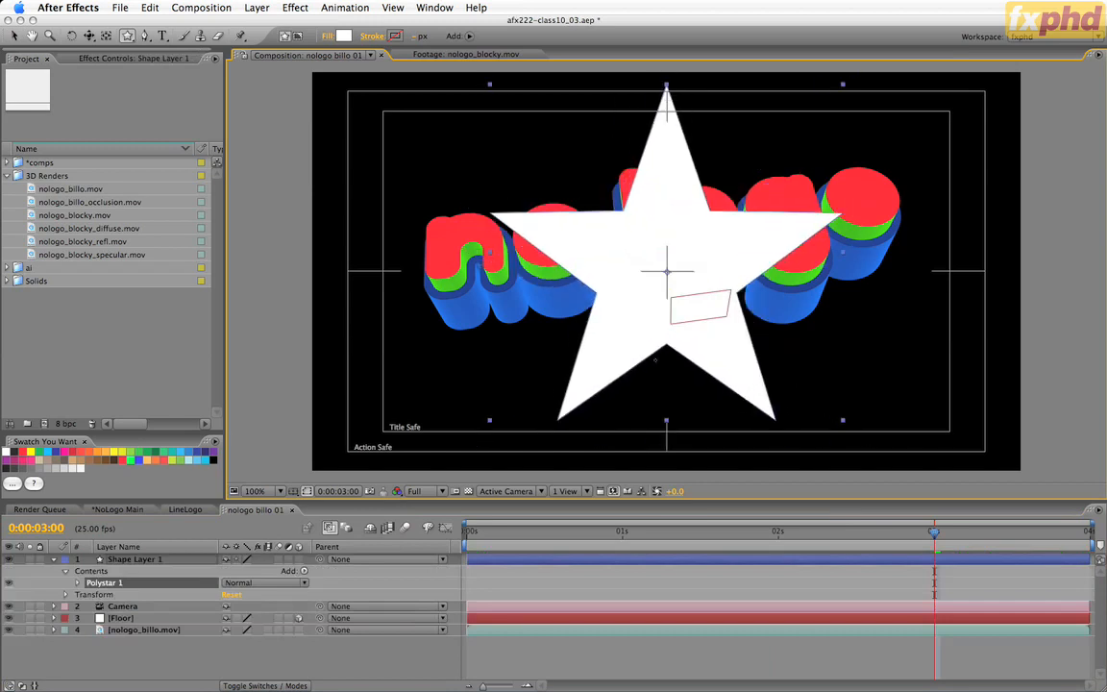
Reveal the star's path settings and set its number of points to 20.
click(77, 583)
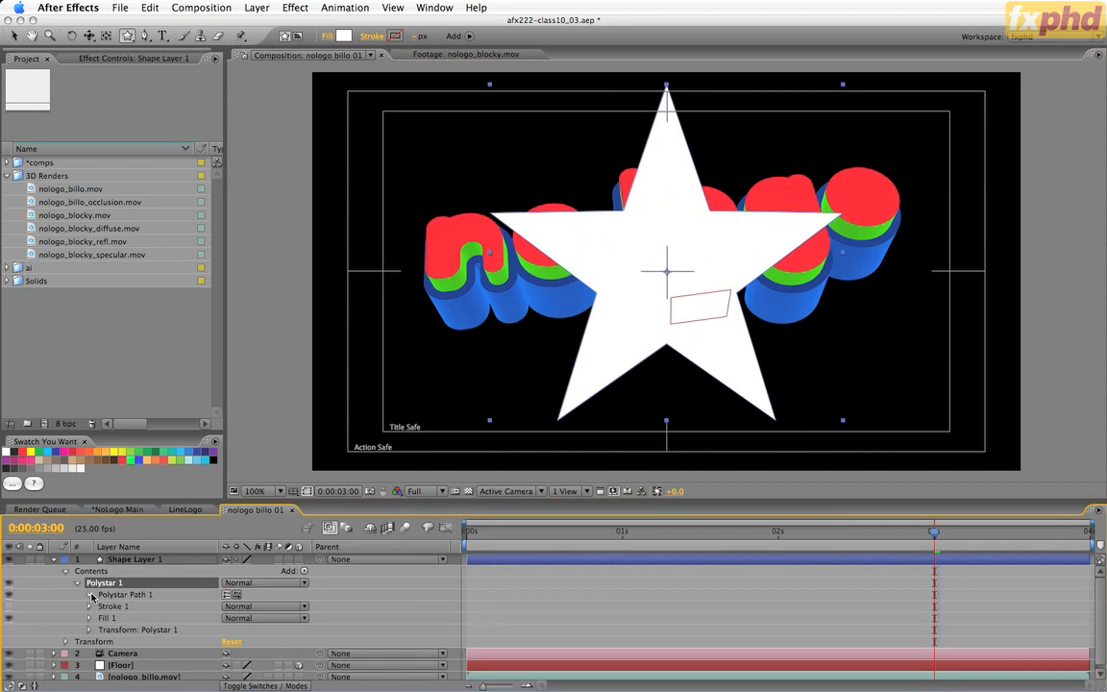
click(90, 595)
click(231, 603)
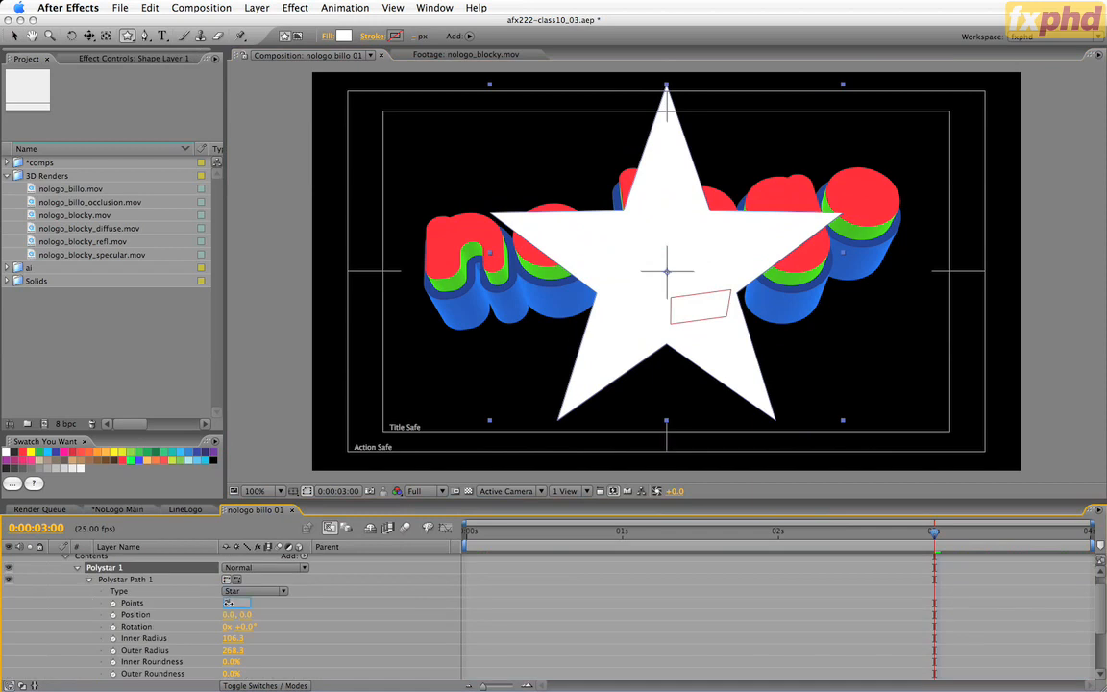
text(20)
key(Return)
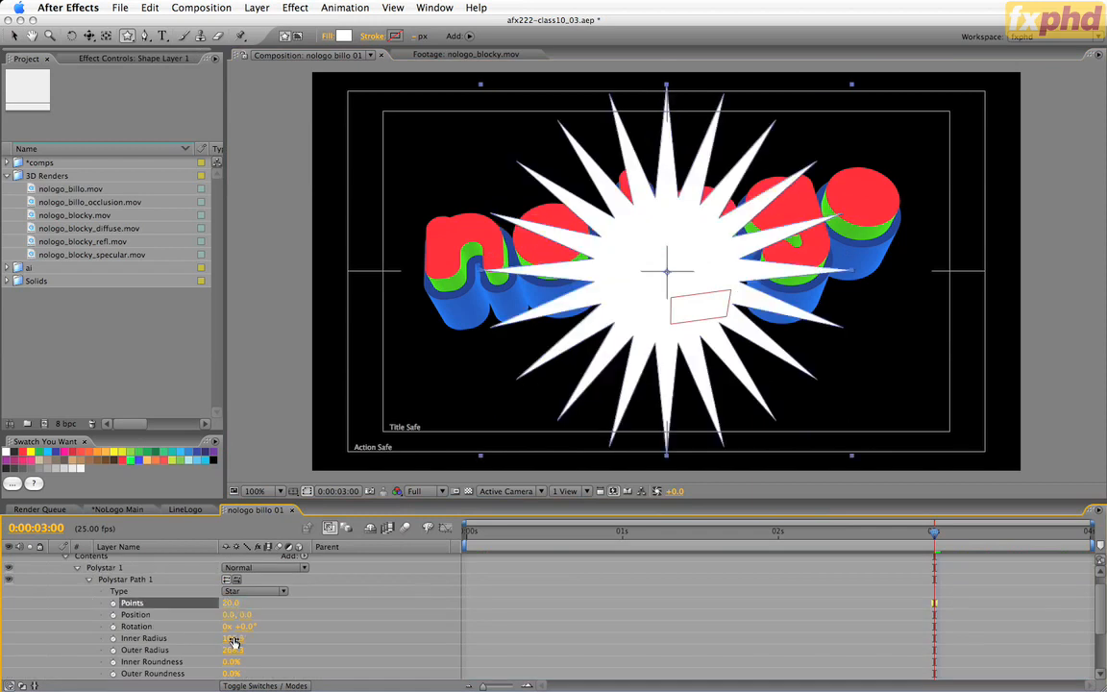
Set the 20-point star's inner radius to 200 and its outer radius to 250.
click(234, 639)
text(200)
key(Return)
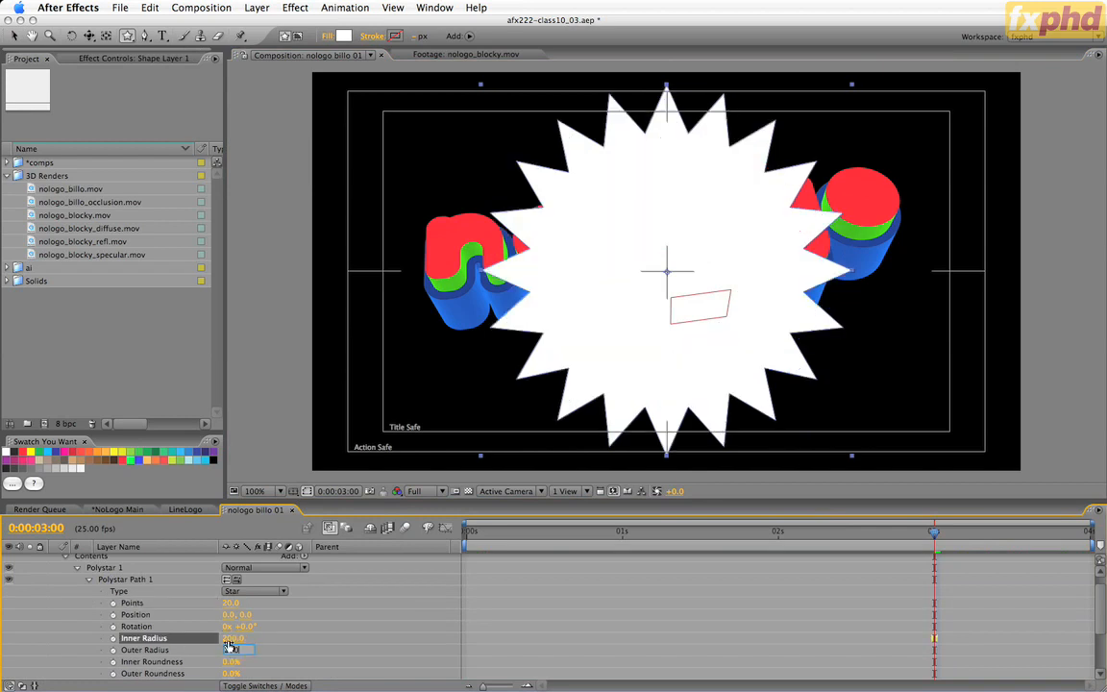
click(229, 647)
text(250)
key(Return)
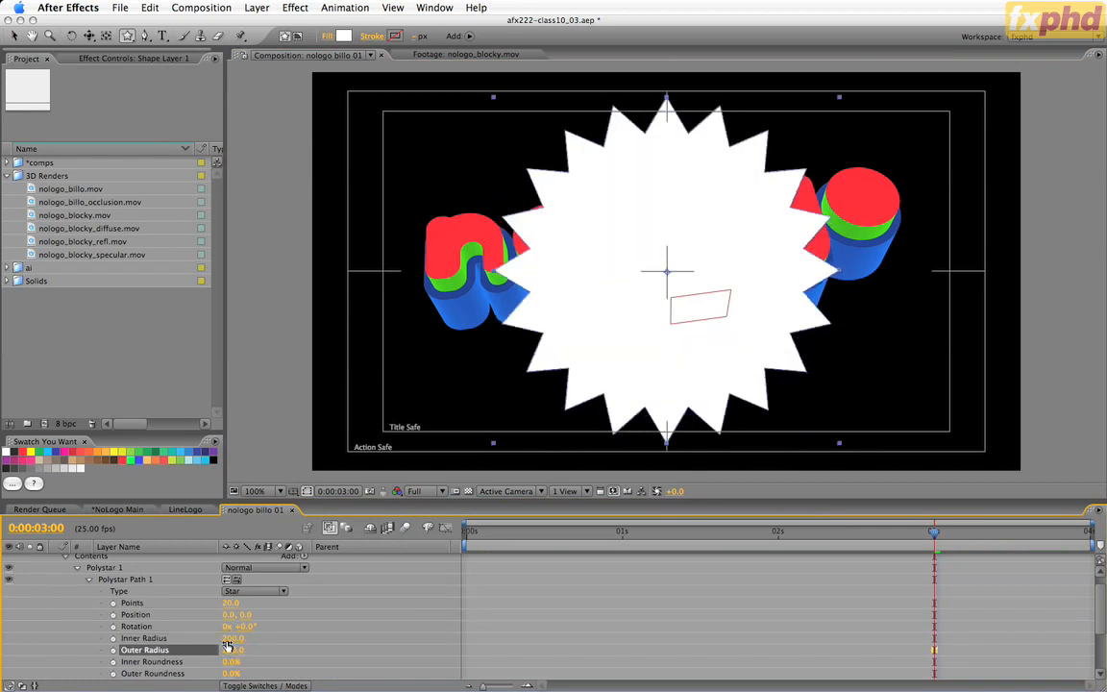
click(89, 579)
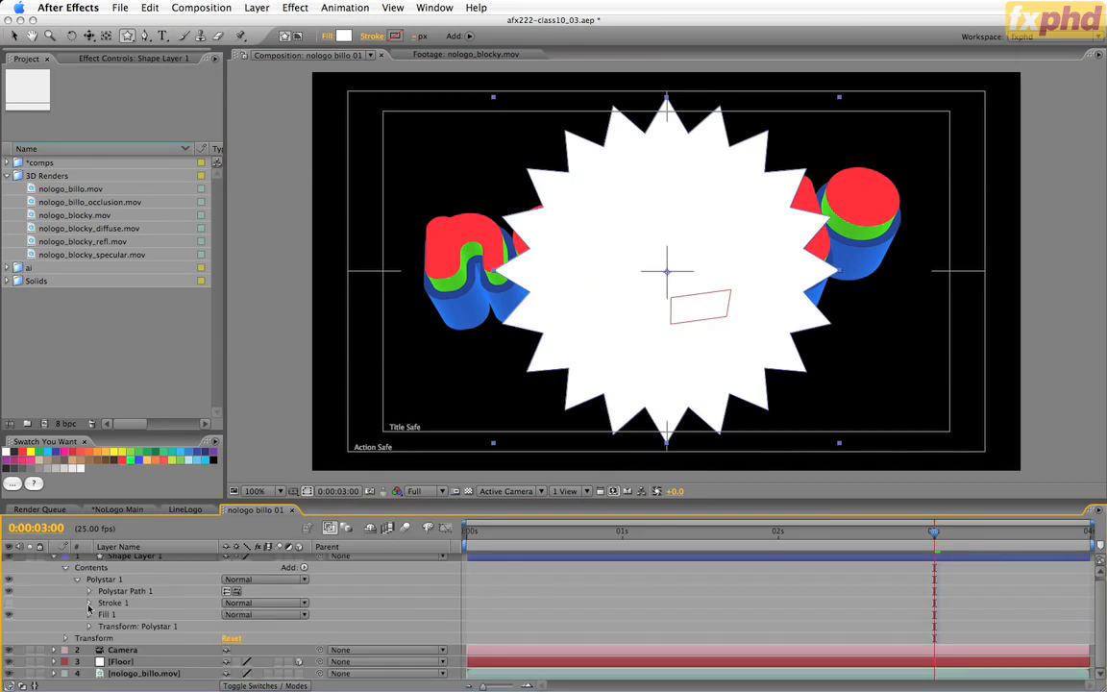
Turn on the star's white stroke and check its stroke settings.
click(8, 604)
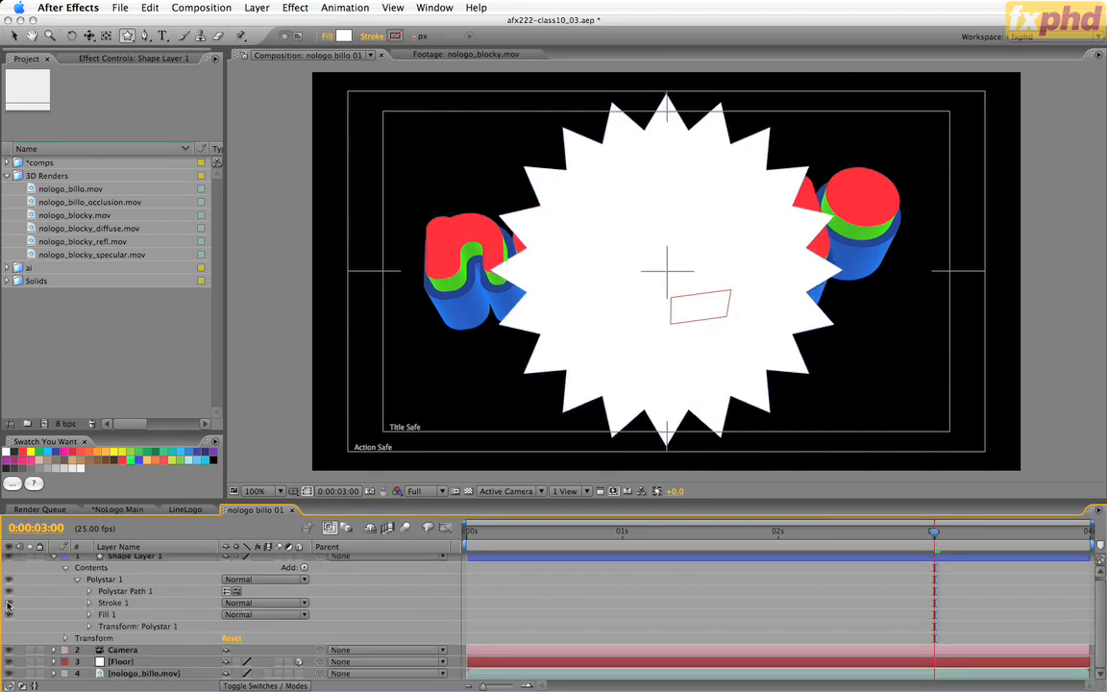
click(88, 603)
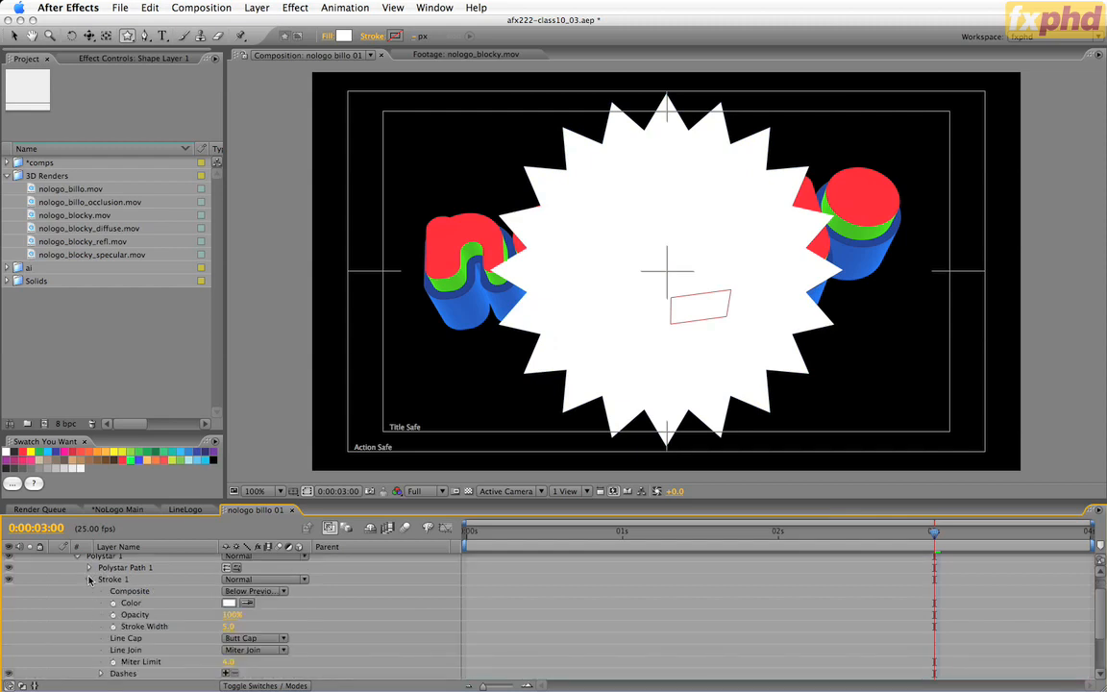
click(88, 580)
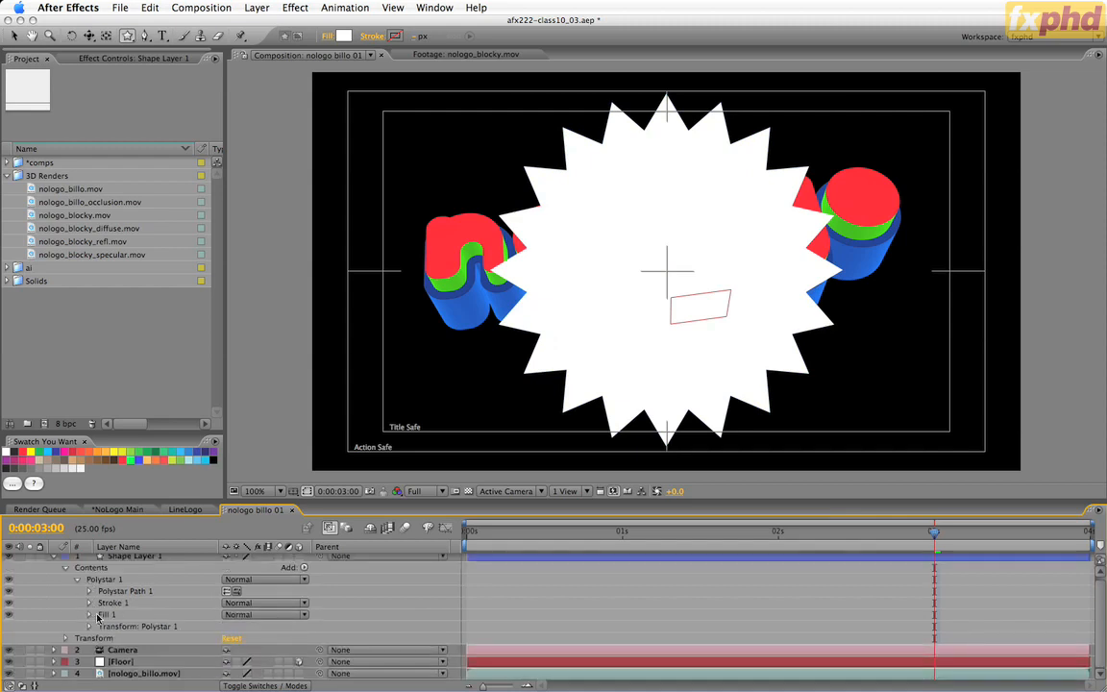
Change the star's fill colour to the red sampled from the swatches.
click(91, 616)
click(90, 614)
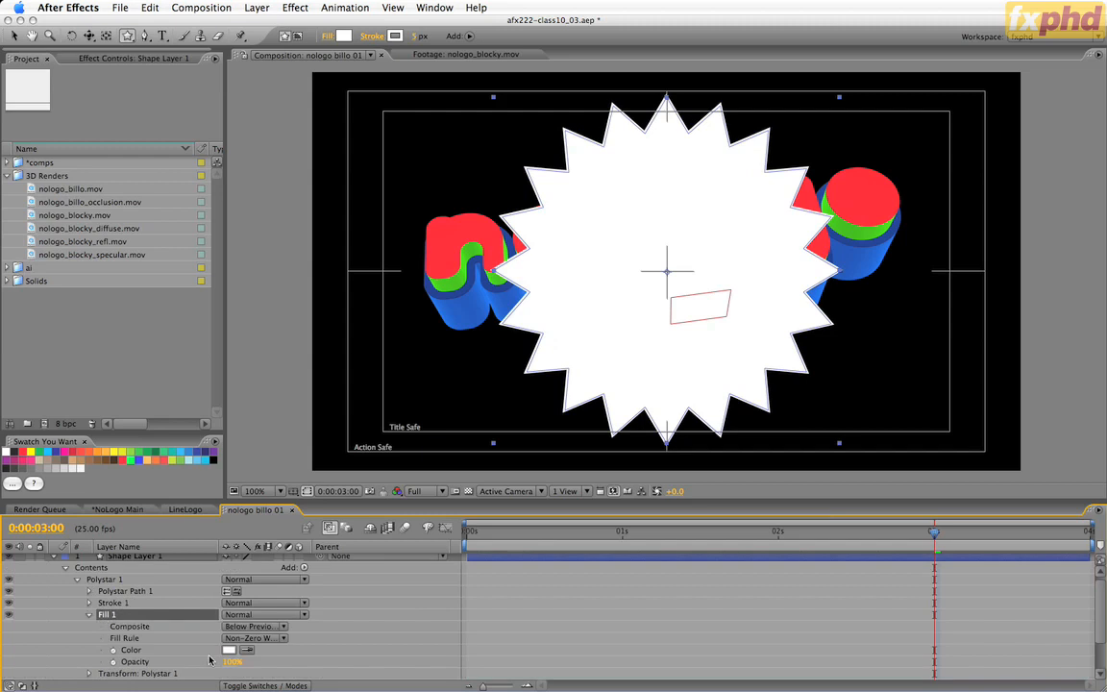
click(248, 653)
click(72, 452)
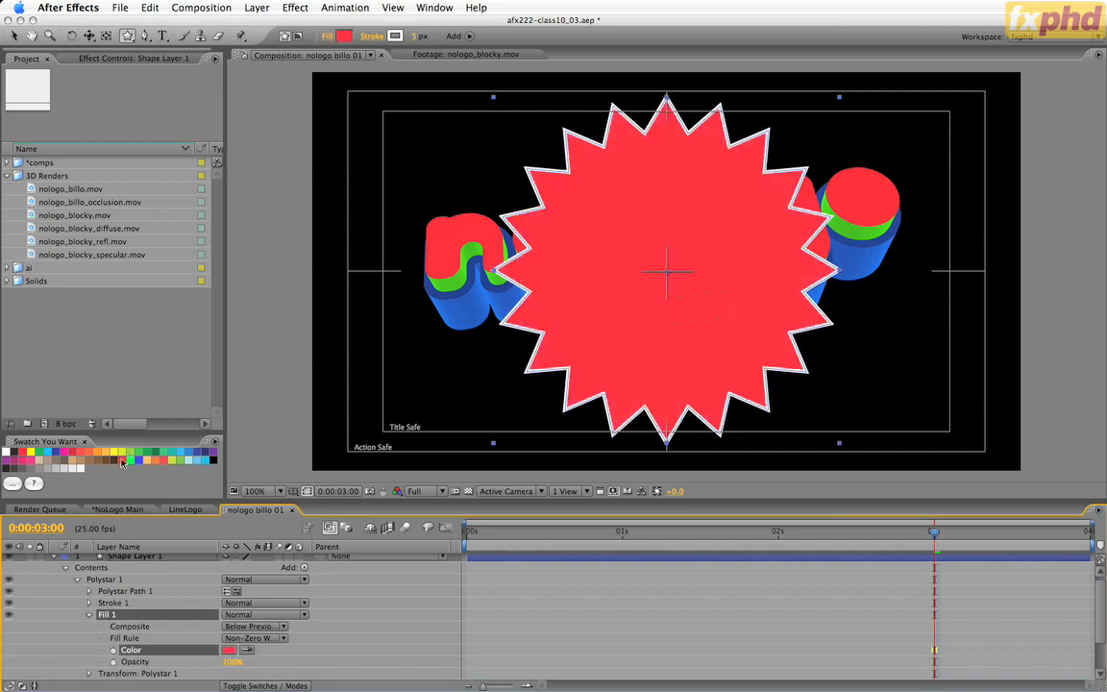
click(318, 656)
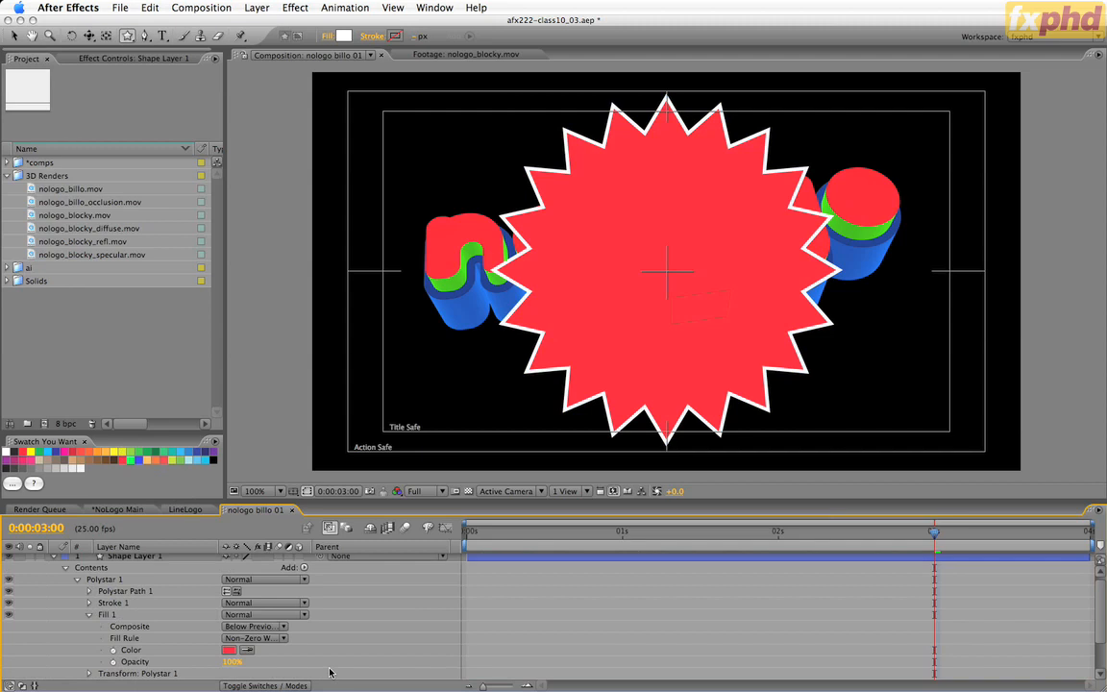
Duplicate the star's path, stroke and fill twice: a green star with radii 250 and 325, and a blue one with radii 325 and 410.
click(89, 615)
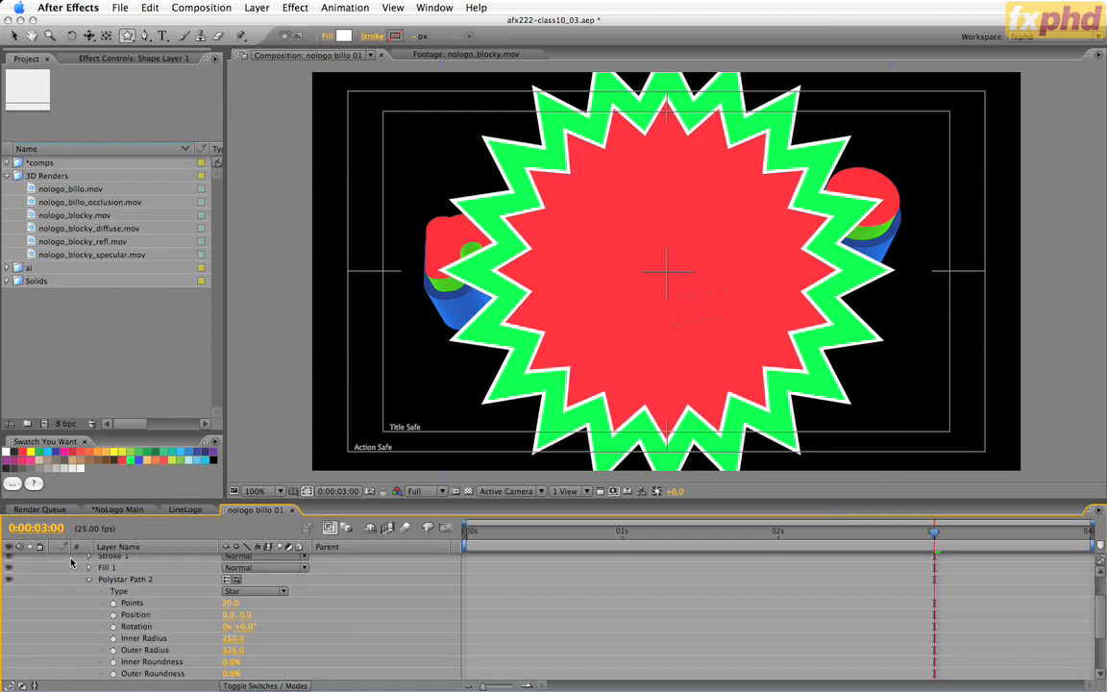
click(89, 580)
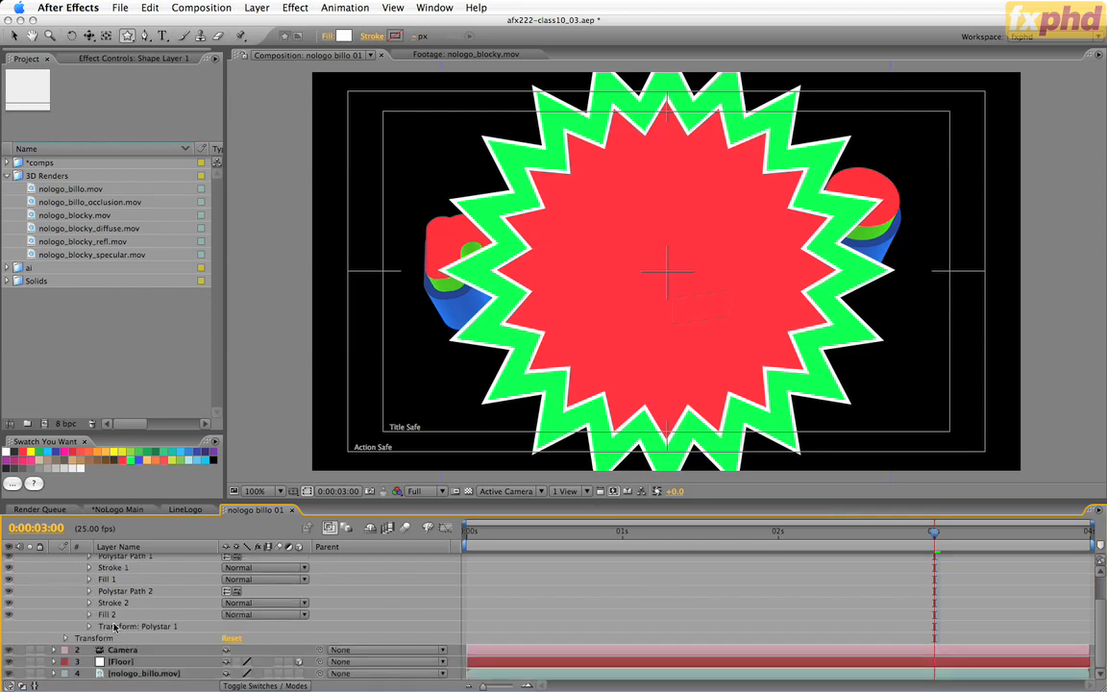
click(115, 627)
click(110, 615)
shift+click(118, 593)
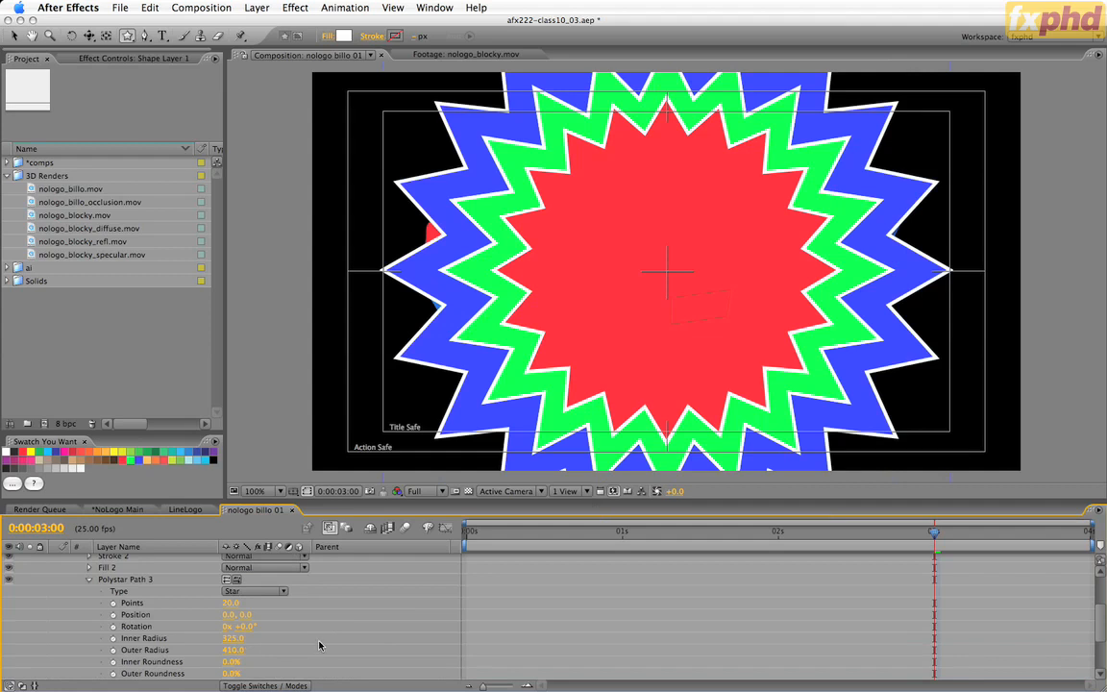
click(88, 580)
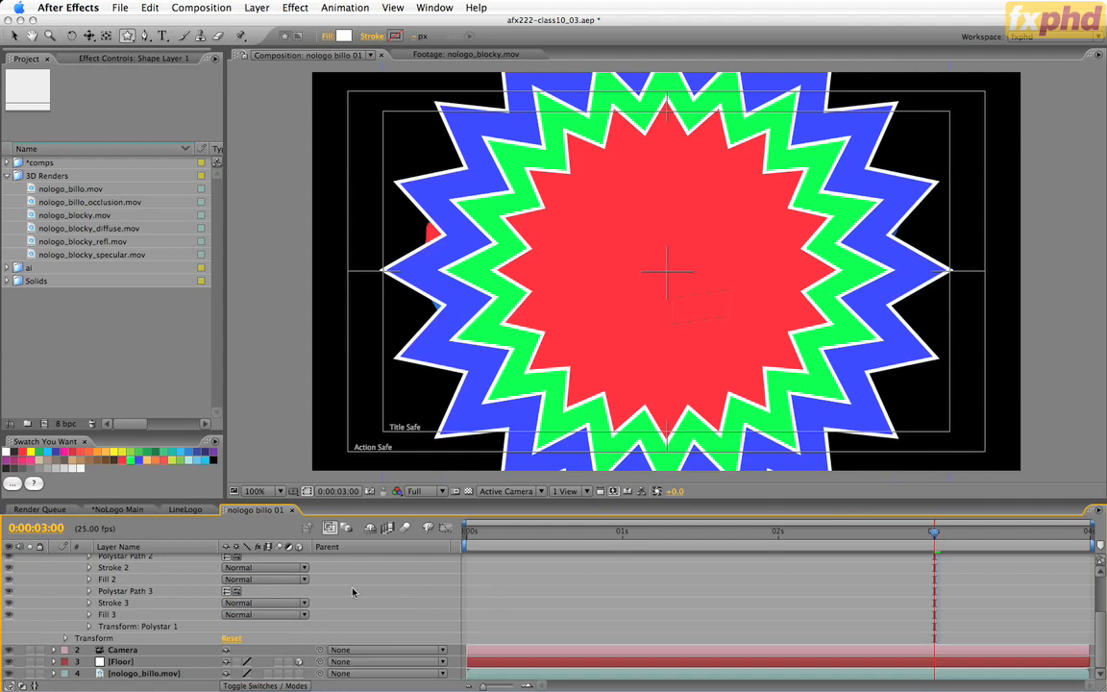
Add a Repeater to the contents of Shape Layer 1, outside the Polystar 1 group.
scroll(353, 592, up, 3)
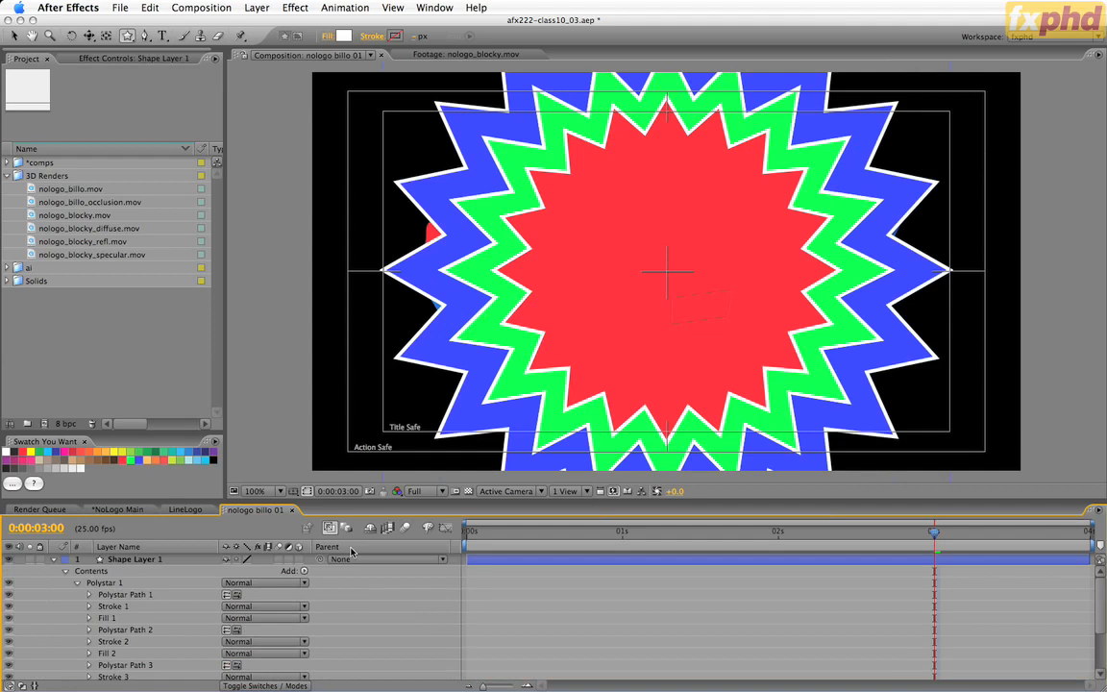
click(305, 571)
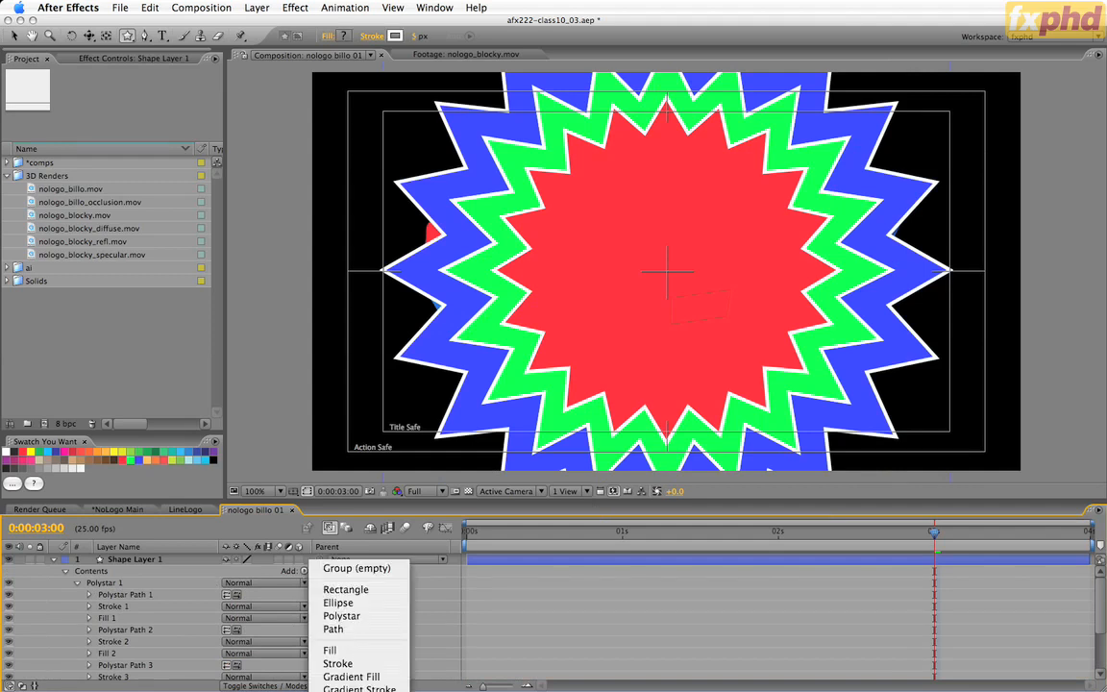
click(344, 691)
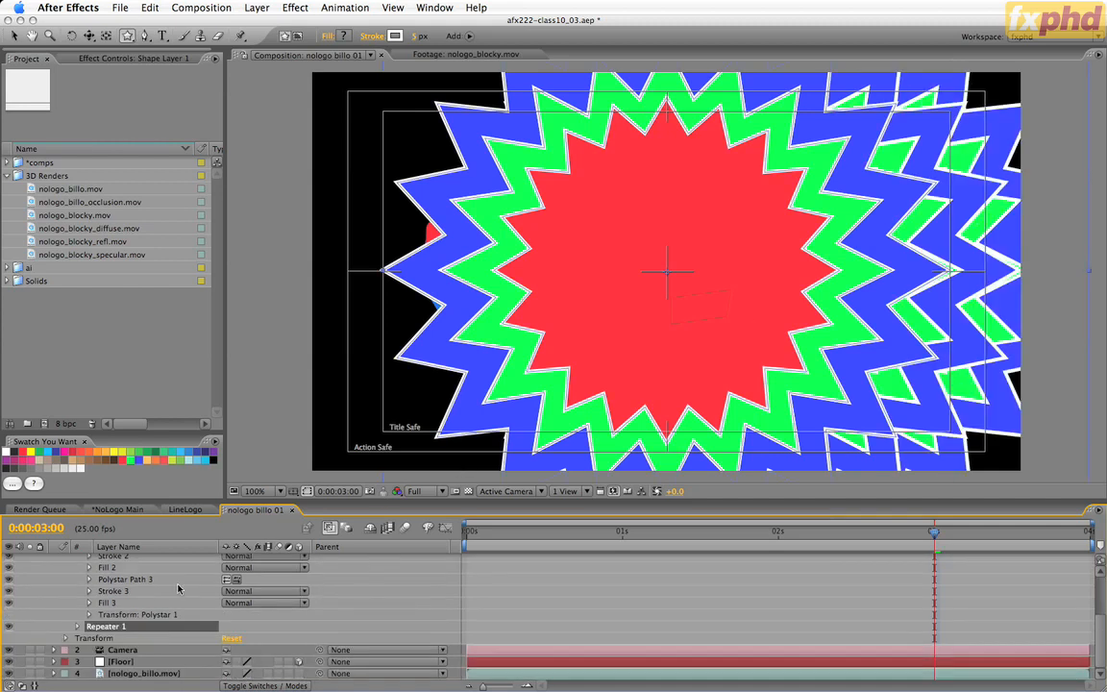
Set the Repeater's transform position to 0, 0 and its scale to 200% so the copies radiate concentrically.
click(77, 630)
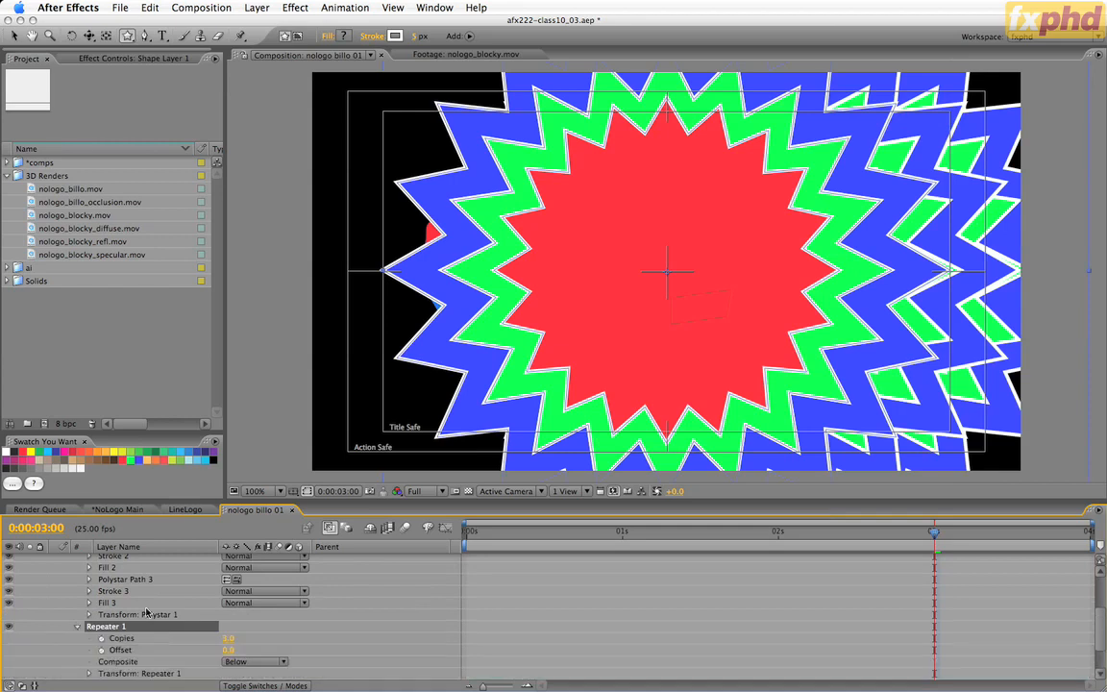
scroll(314, 568, down, 2)
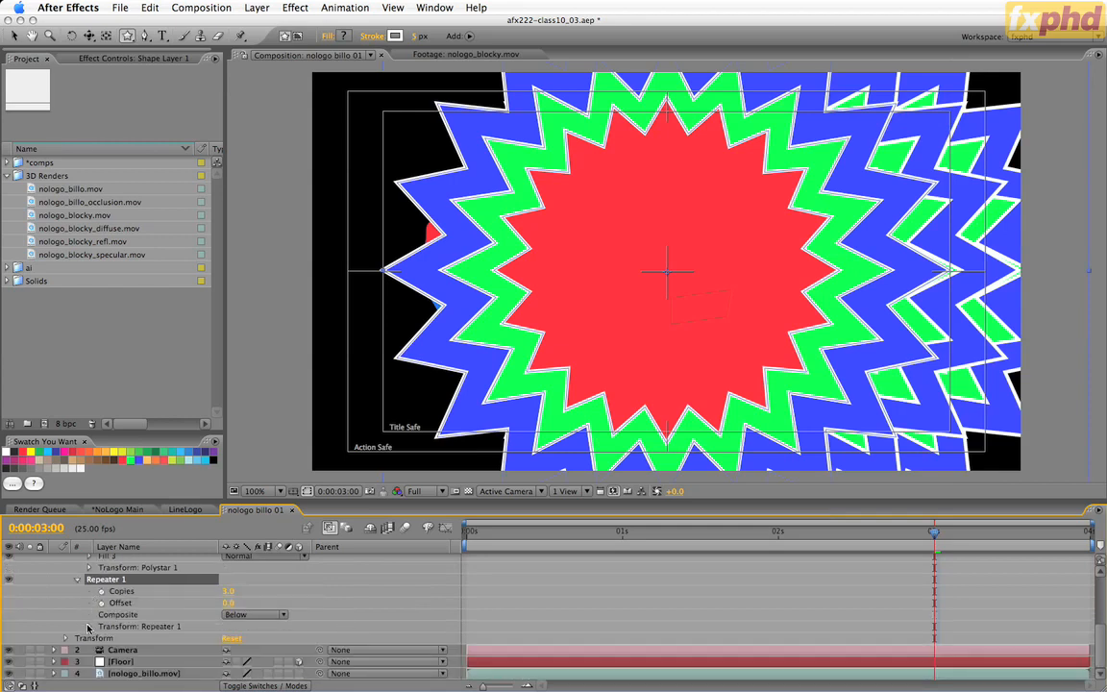
click(84, 626)
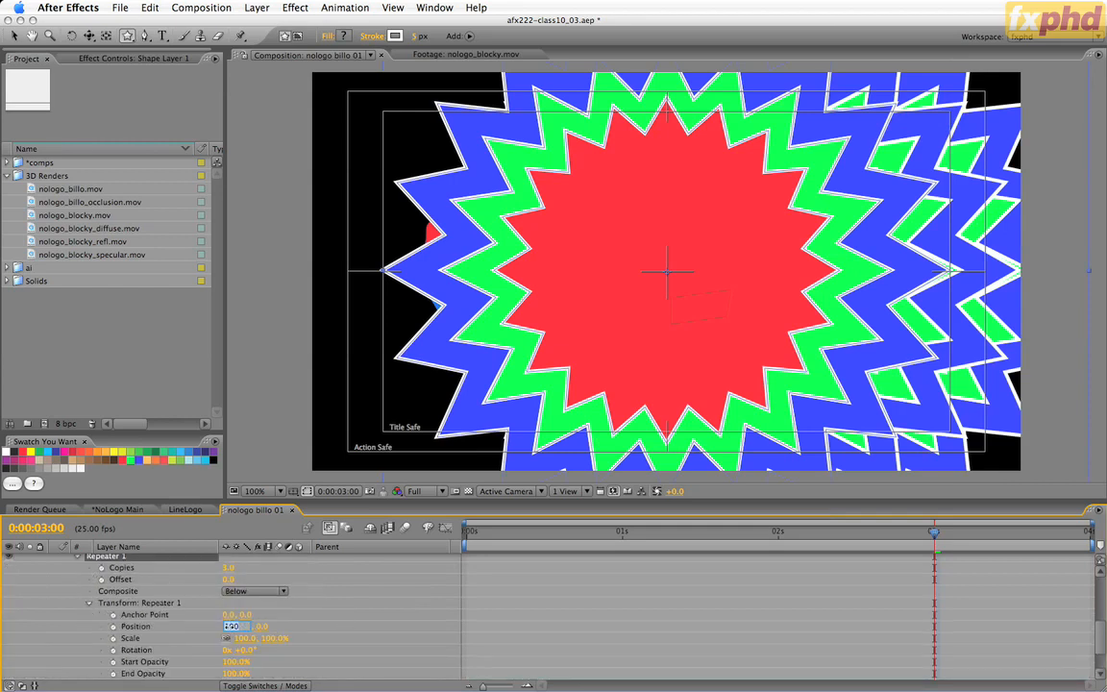
drag(228, 626, 222, 630)
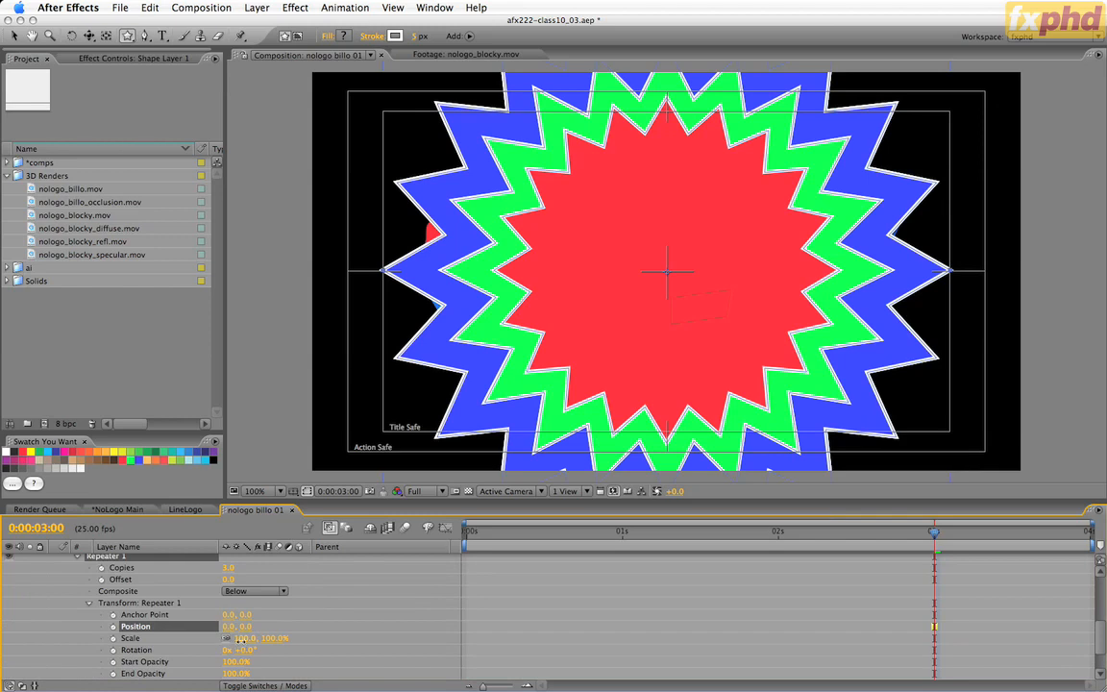
click(241, 638)
text(200)
key(Tab)
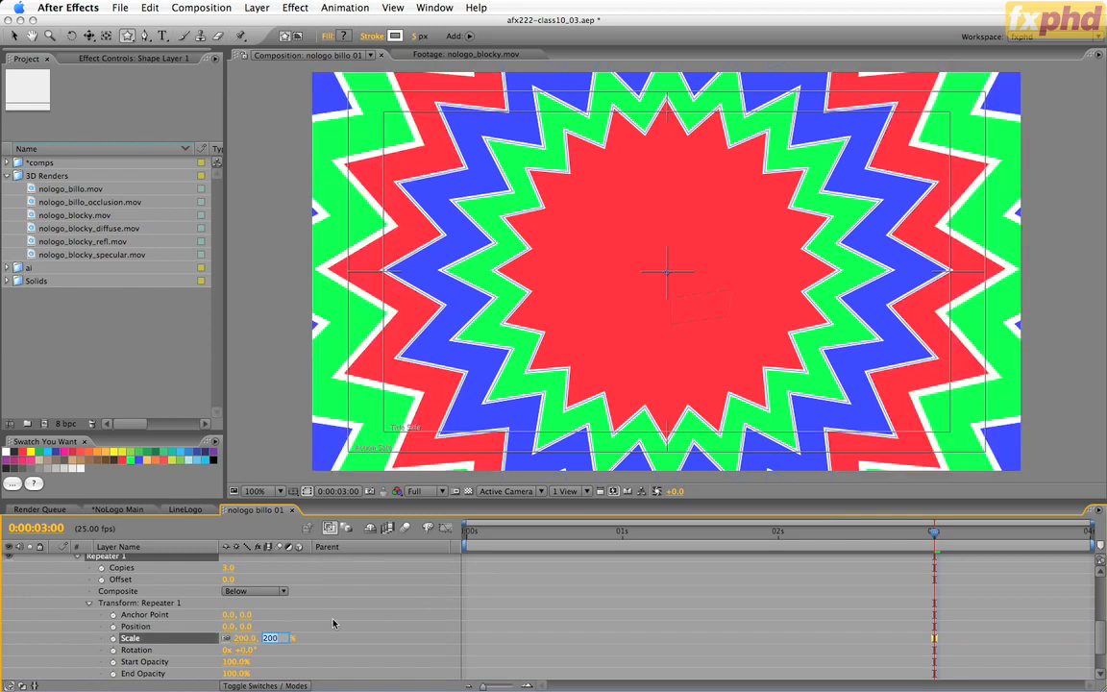
click(404, 566)
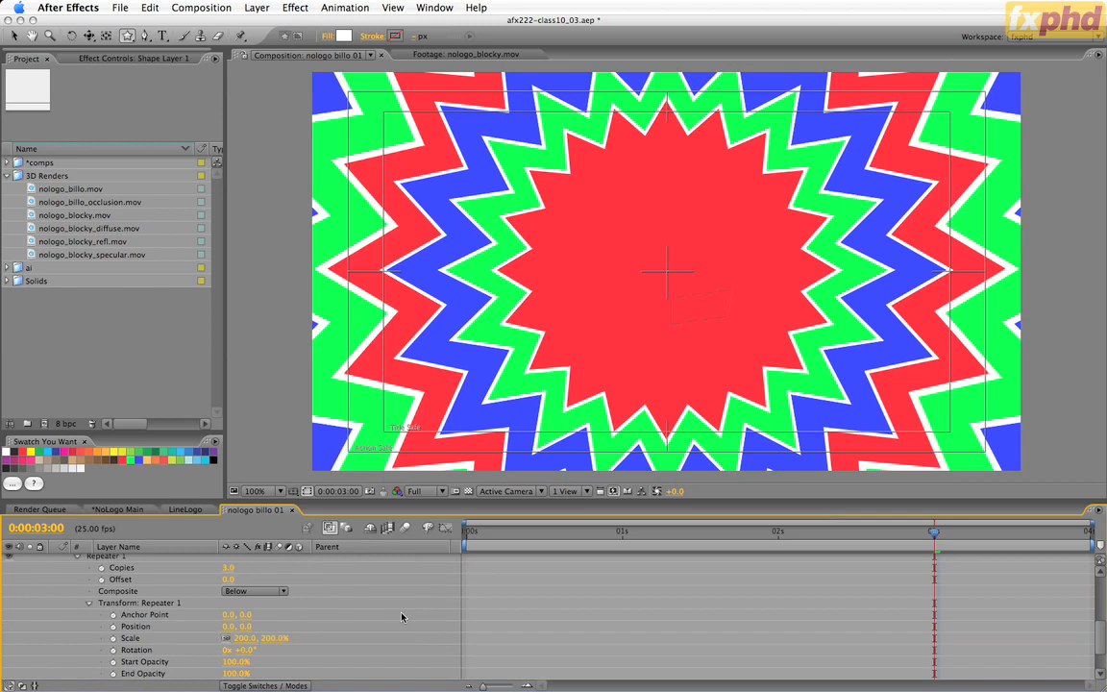
scroll(423, 607, up, 3)
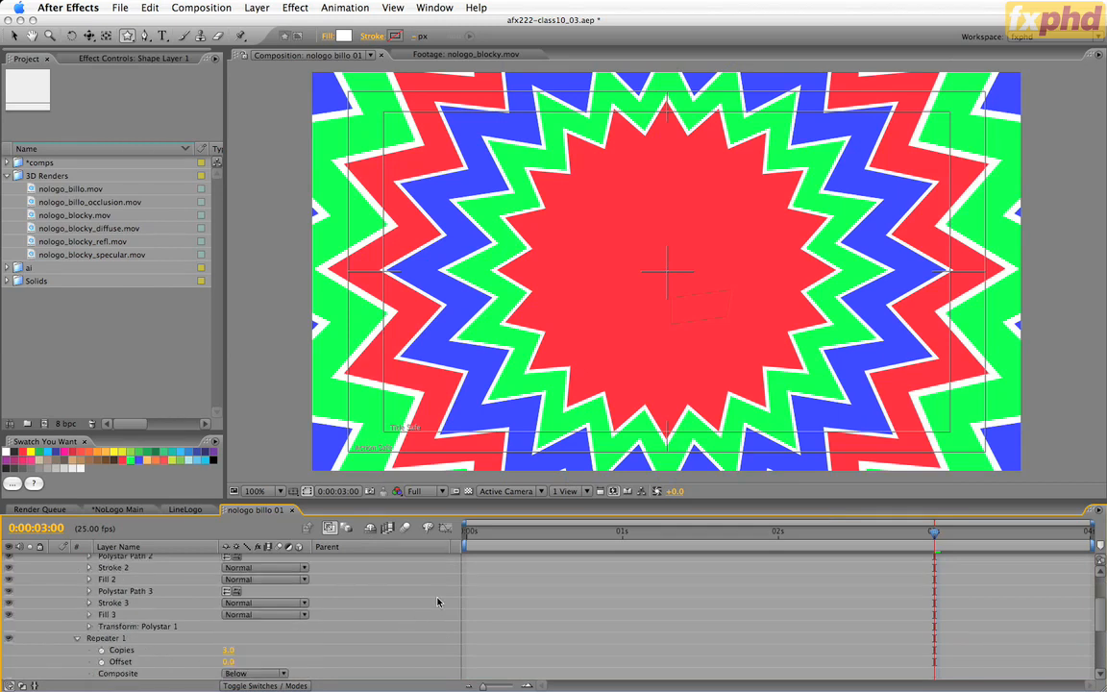
click(77, 638)
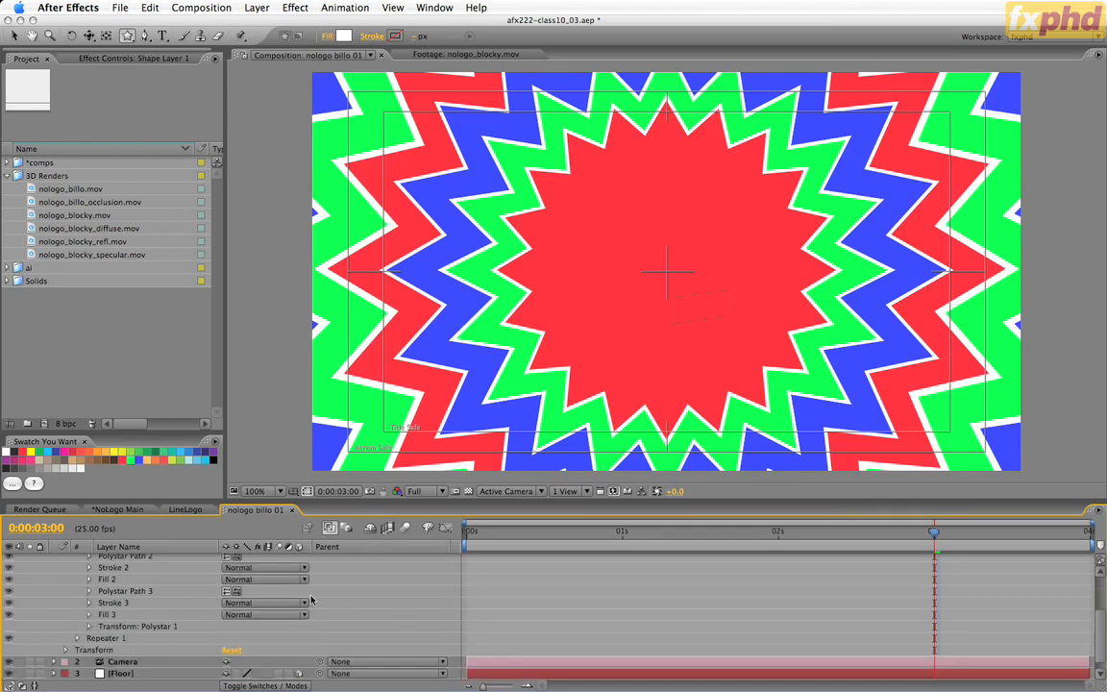
Make Shape Layer 1 a 3D layer and reveal its position and rotation properties.
scroll(311, 600, up, 3)
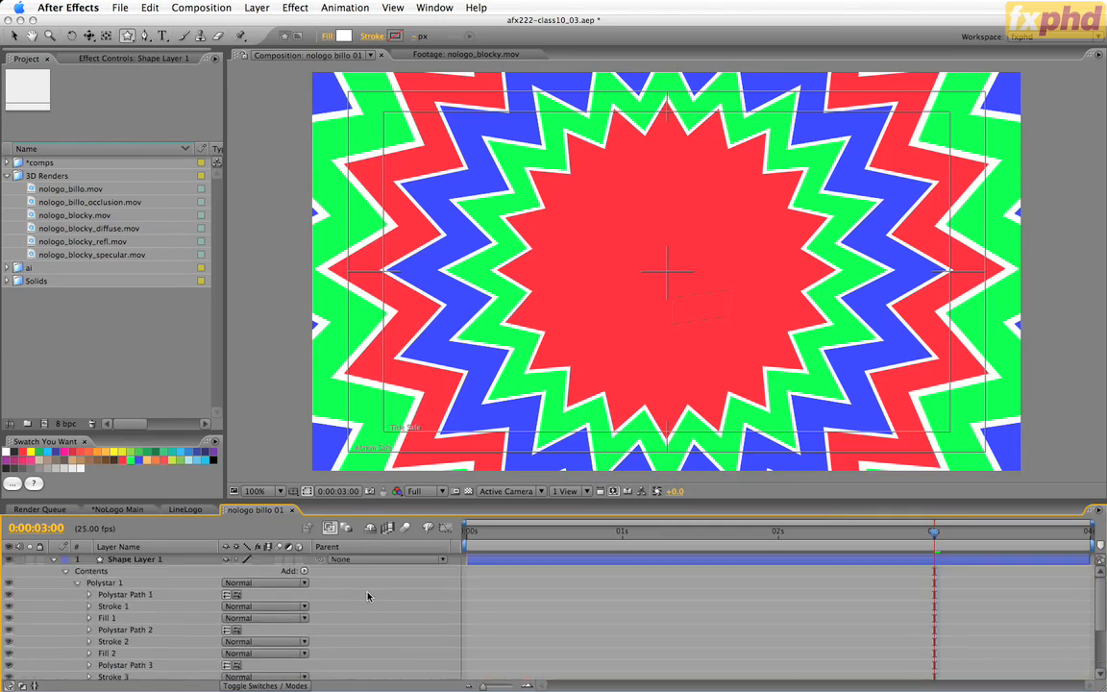
click(298, 560)
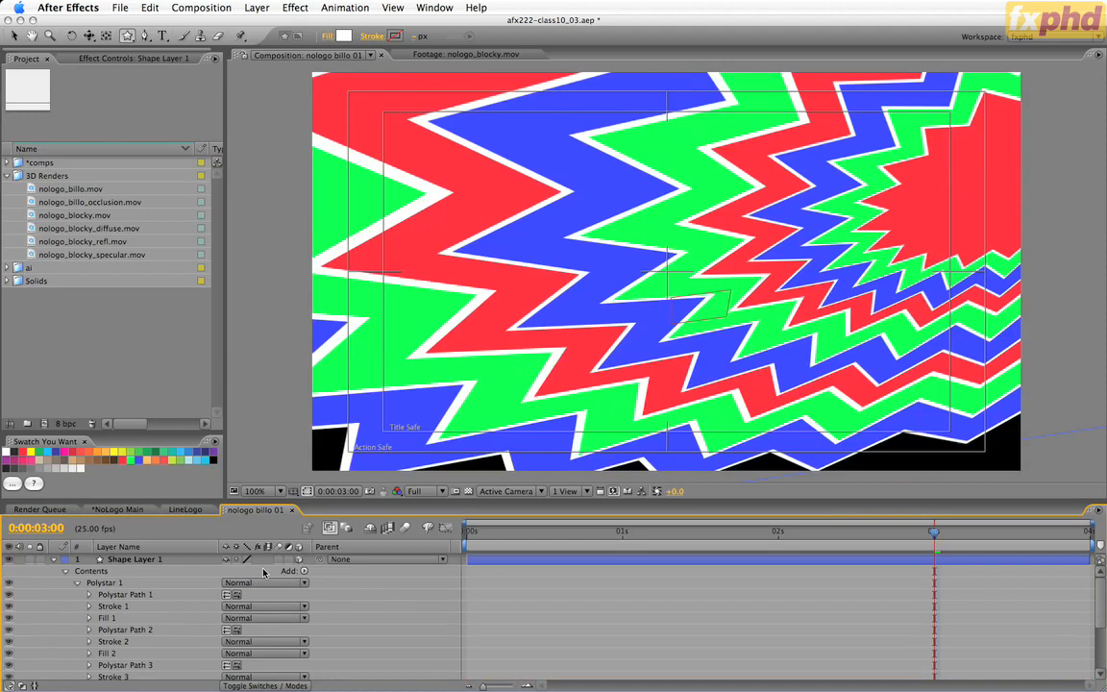
click(133, 562)
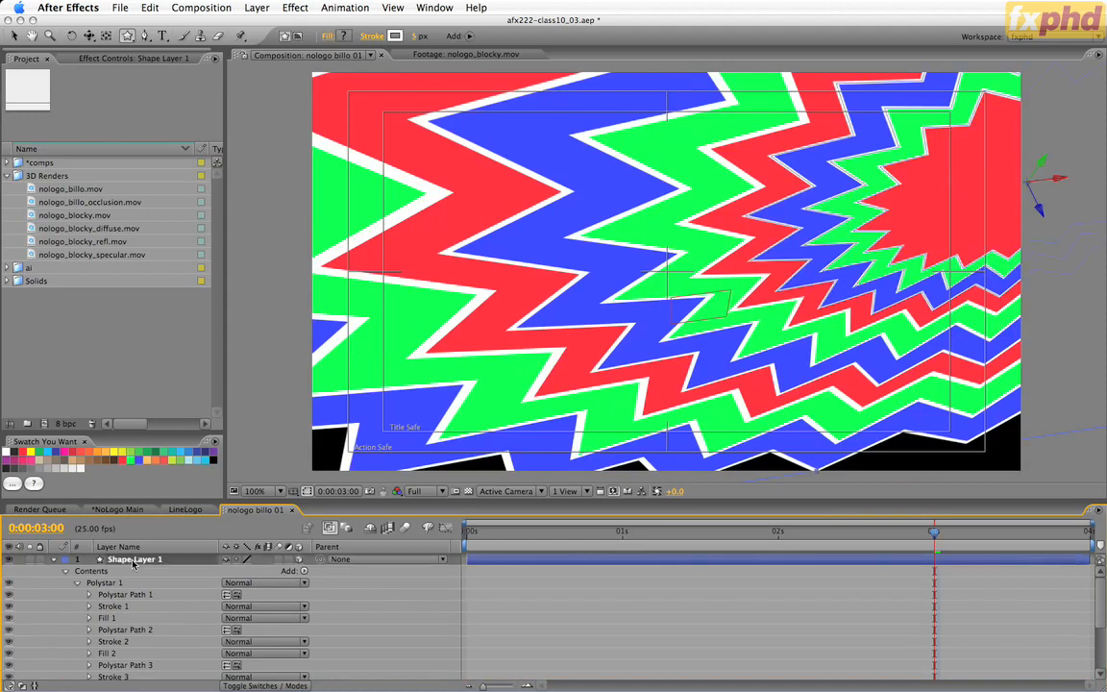
key(p)
key(shift+r)
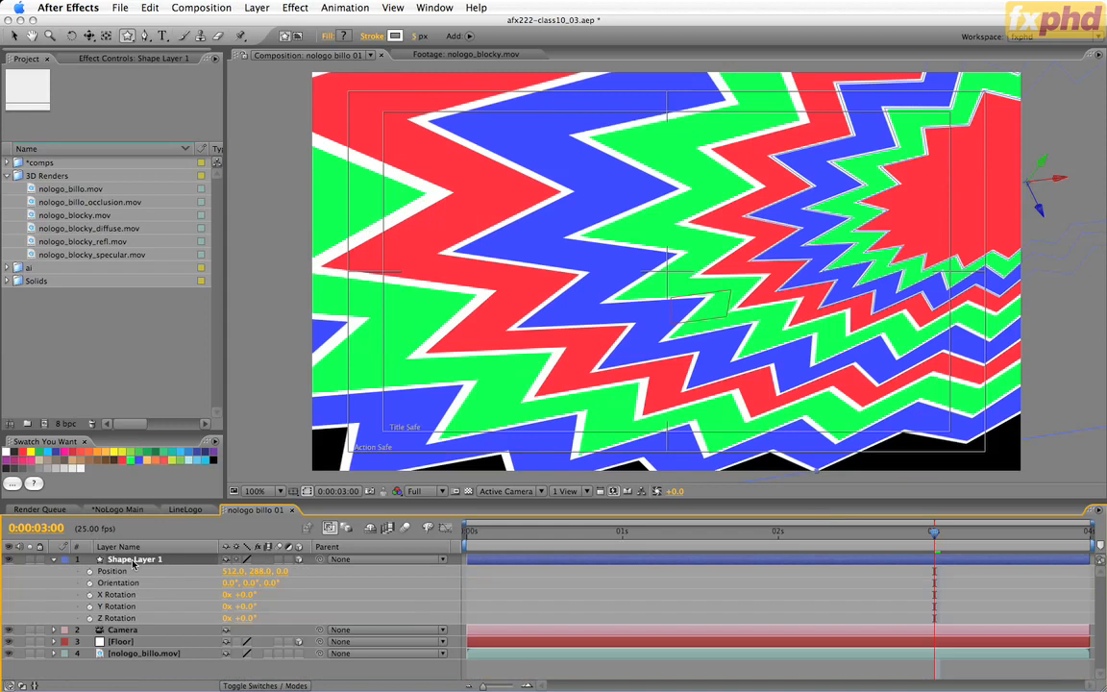
Reveal the Floor layer's position and match Shape Layer 1 to it by setting its position to 0, 500, 0.
click(136, 642)
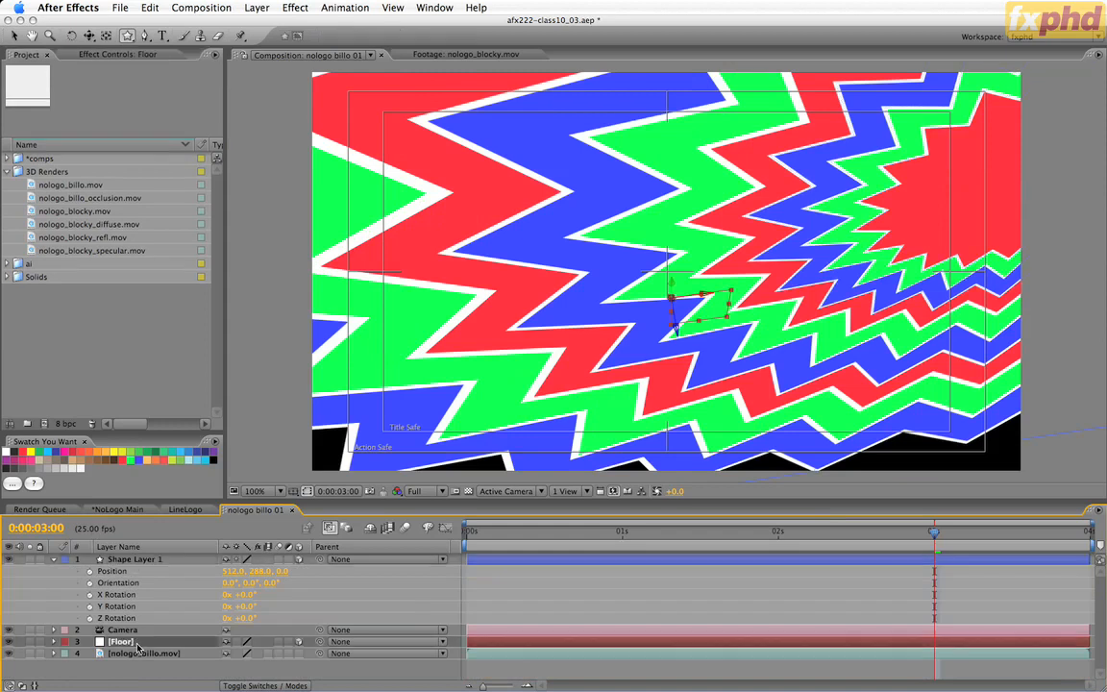
key(p)
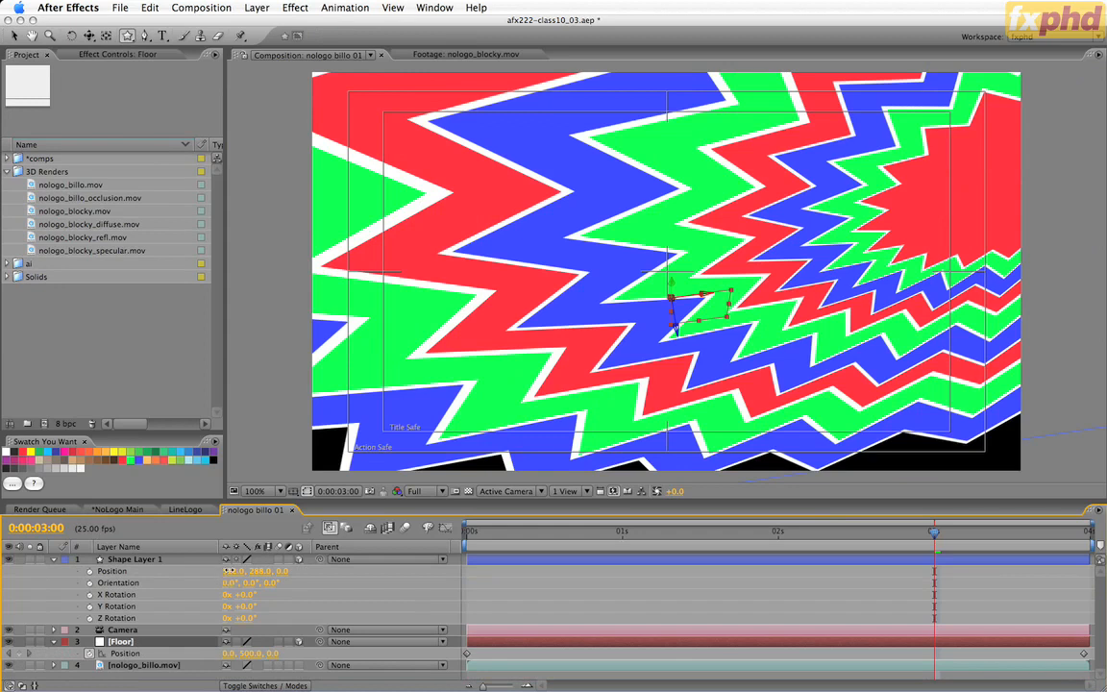
click(229, 574)
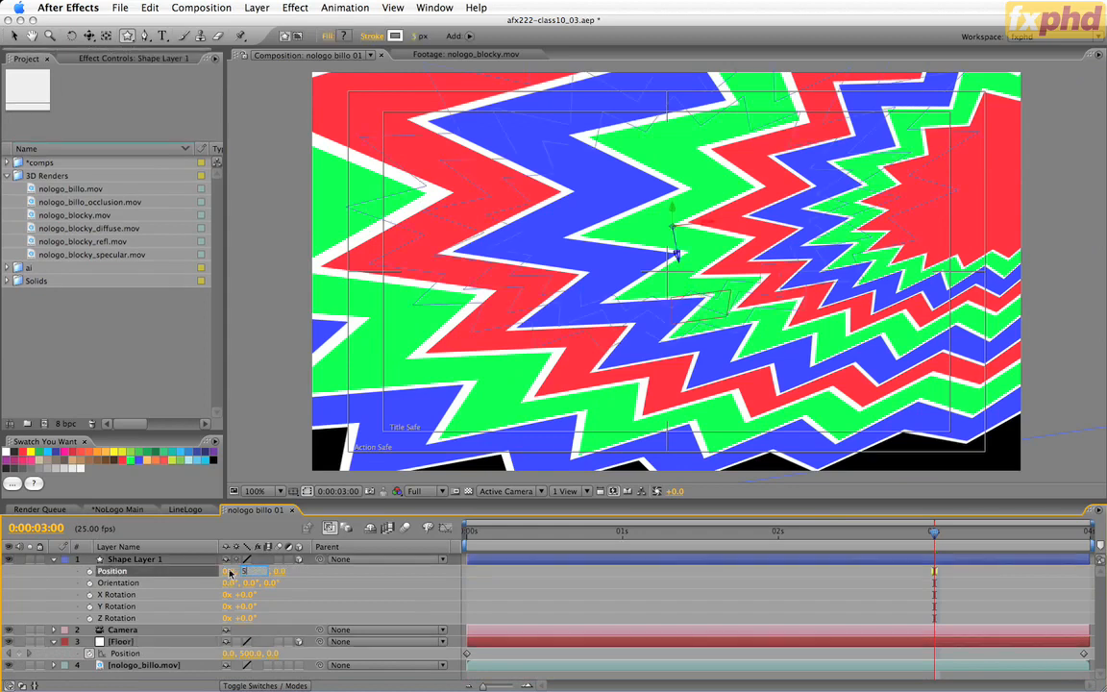
text(500)
key(Return)
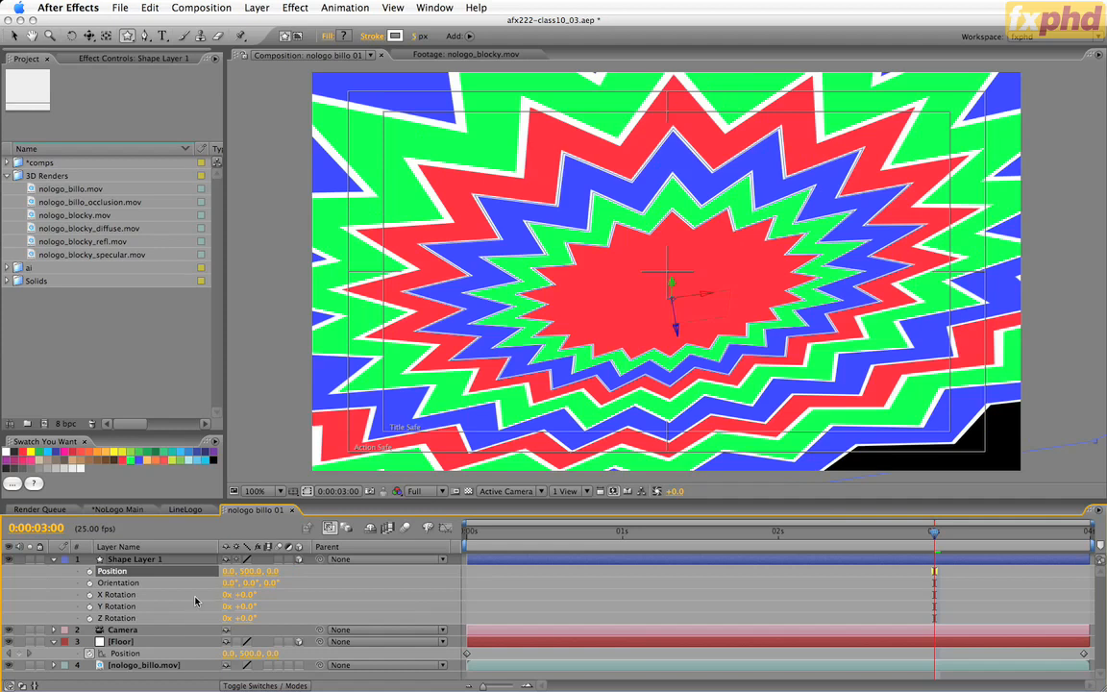
Set Shape Layer 1's X rotation to -90° so it lies flat on the floor plane.
click(242, 595)
text(-90)
key(Return)
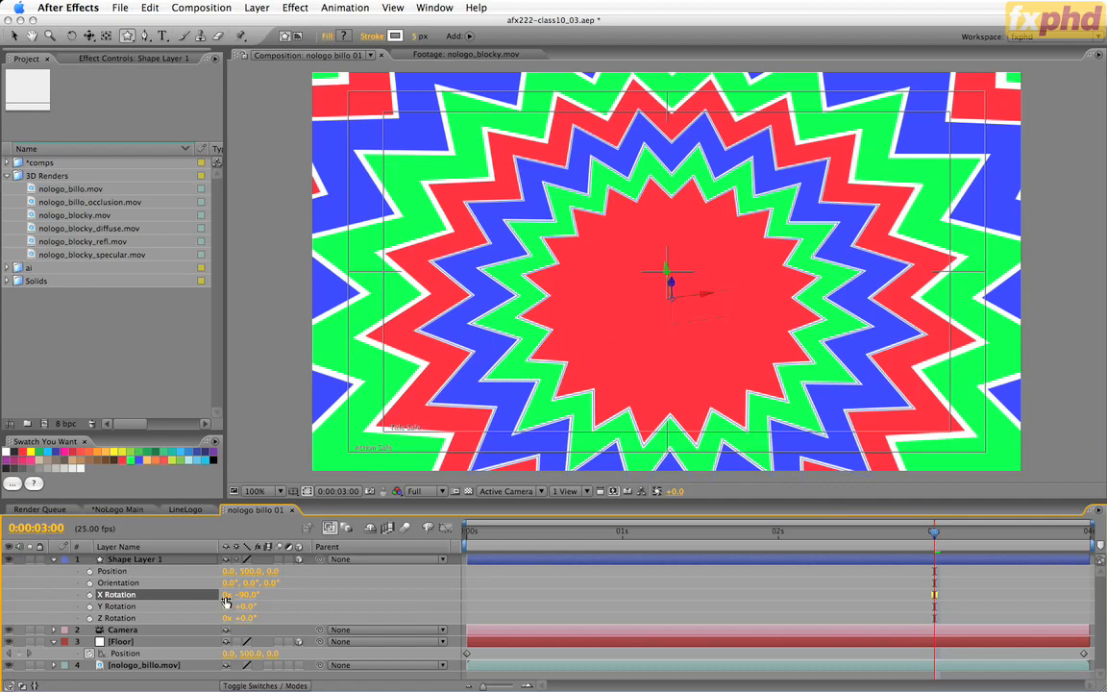
Send Shape Layer 1 to the bottom of the layer stack, beneath nologo_billo.mov, and scrub the animation to 0:00:03:22.
click(55, 561)
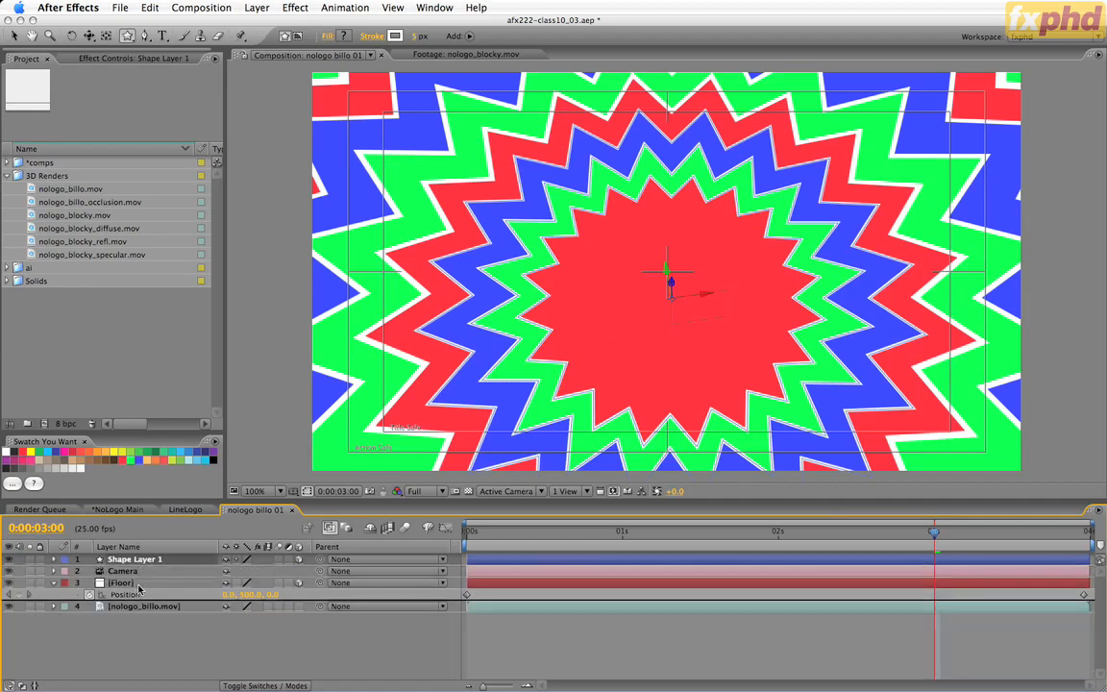
key(super+shift+bracketleft)
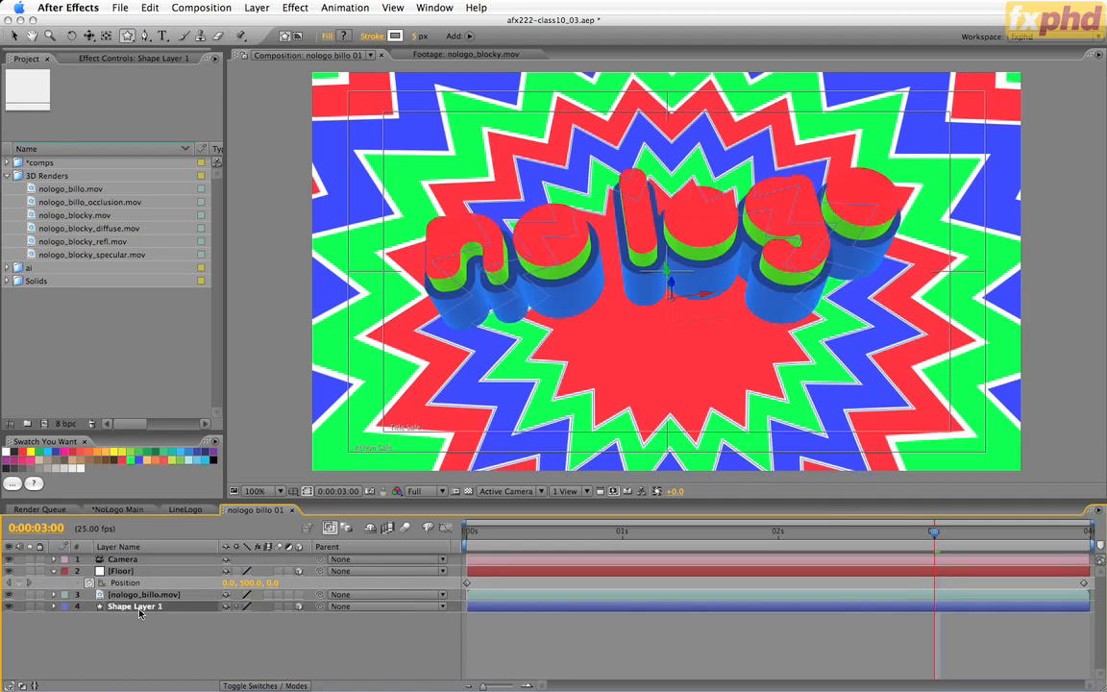
click(556, 636)
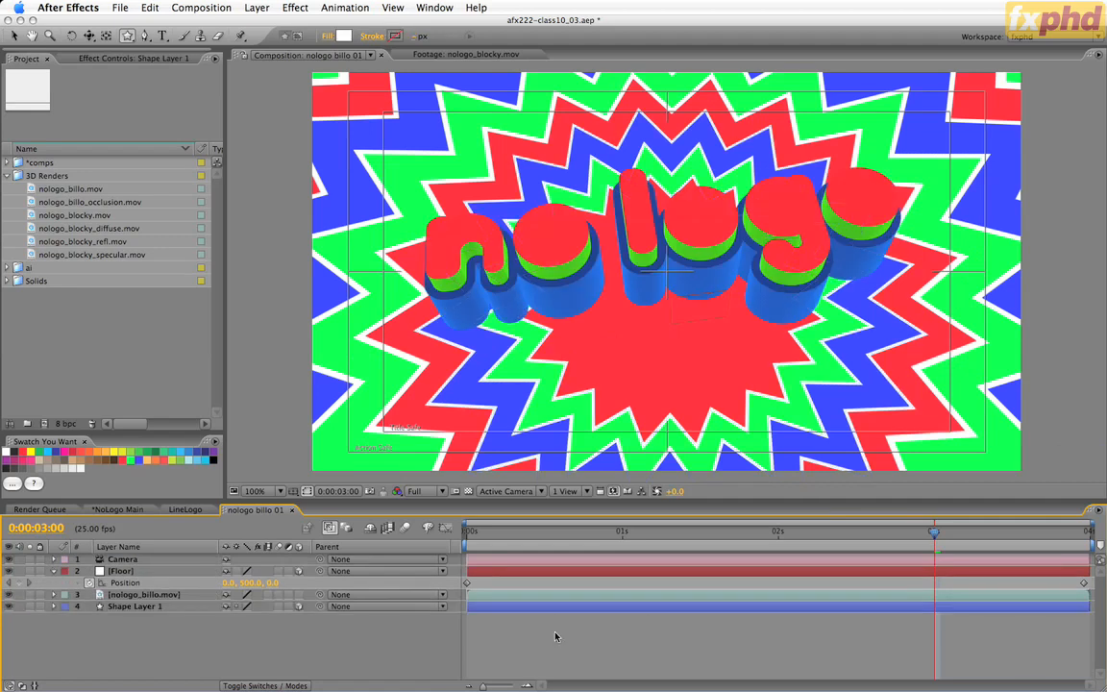
drag(842, 531, 1073, 530)
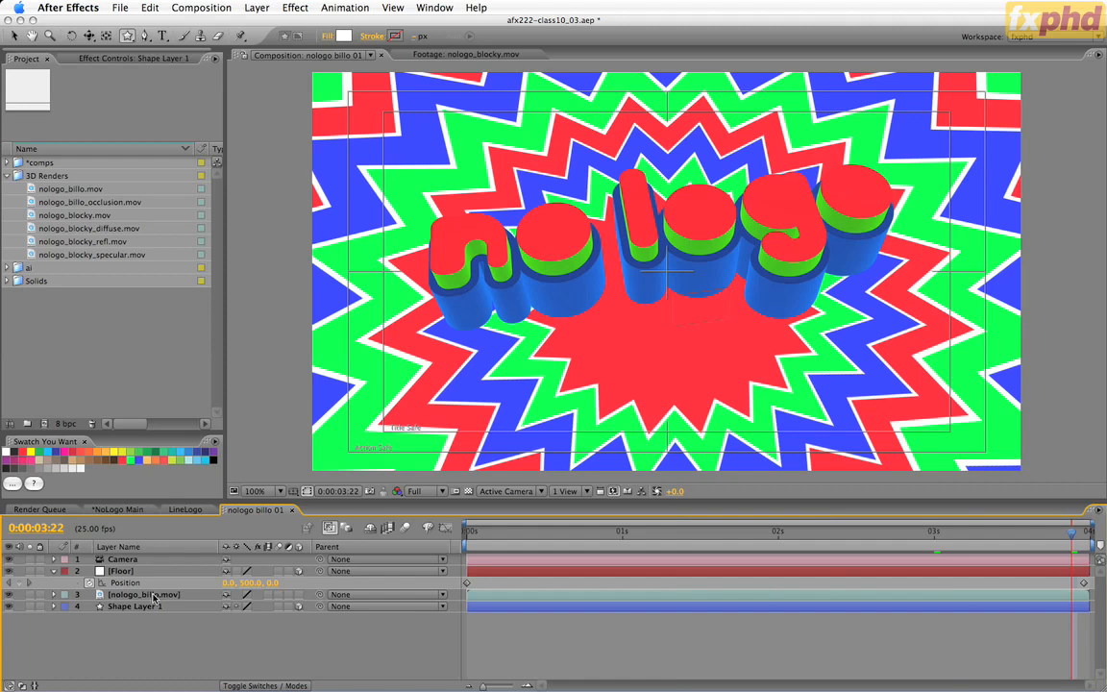
Add nologo_billo_occlusion.mov directly above nologo_billo.mov and set its blending mode to Multiply.
click(44, 201)
click(132, 585)
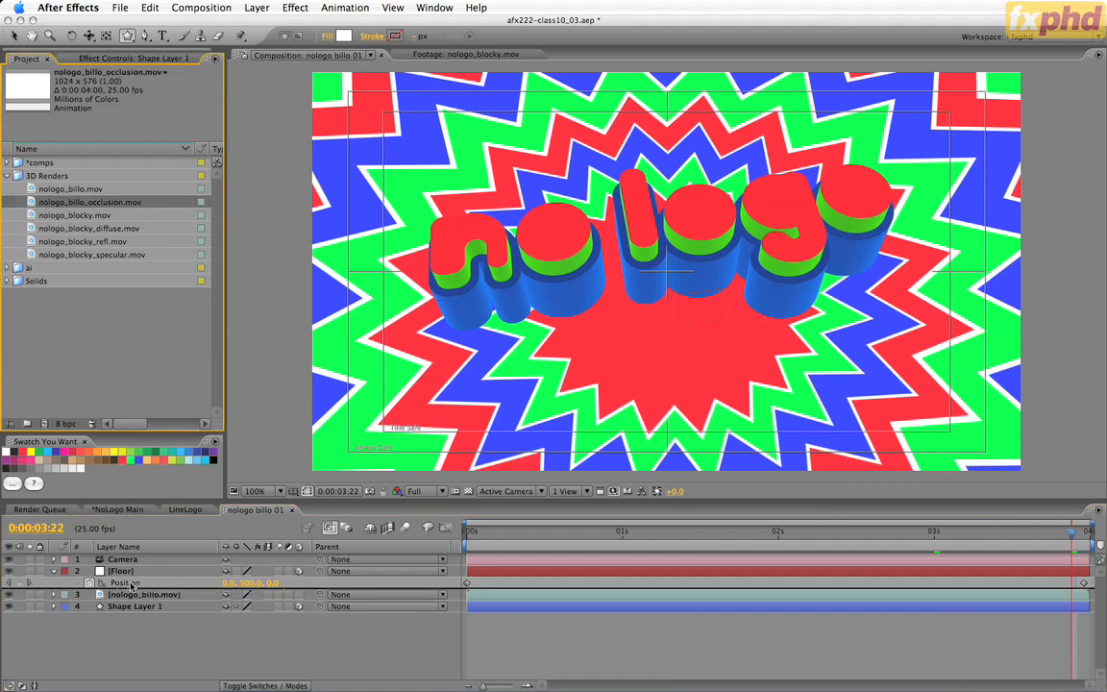
drag(132, 585, 113, 586)
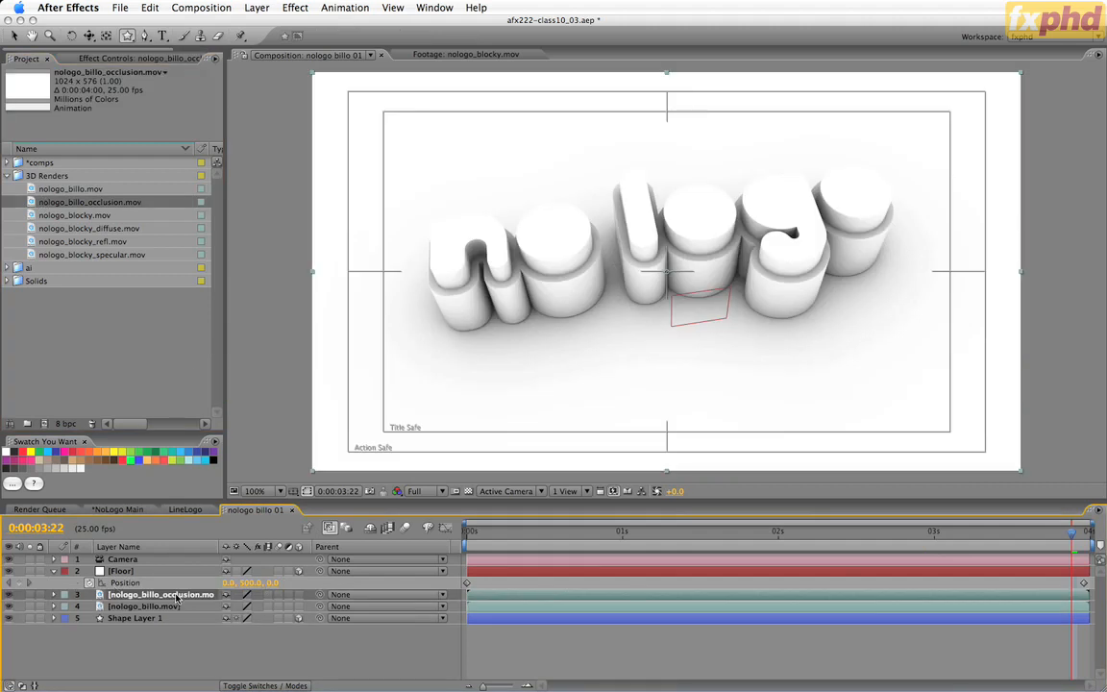
key(F4)
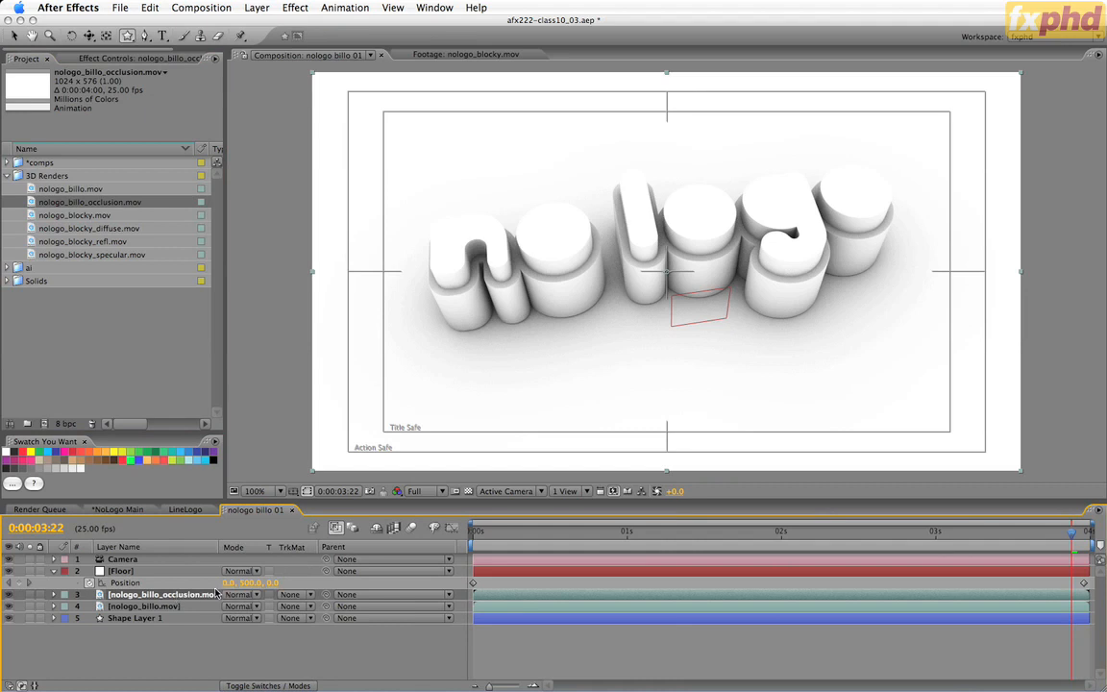
click(252, 596)
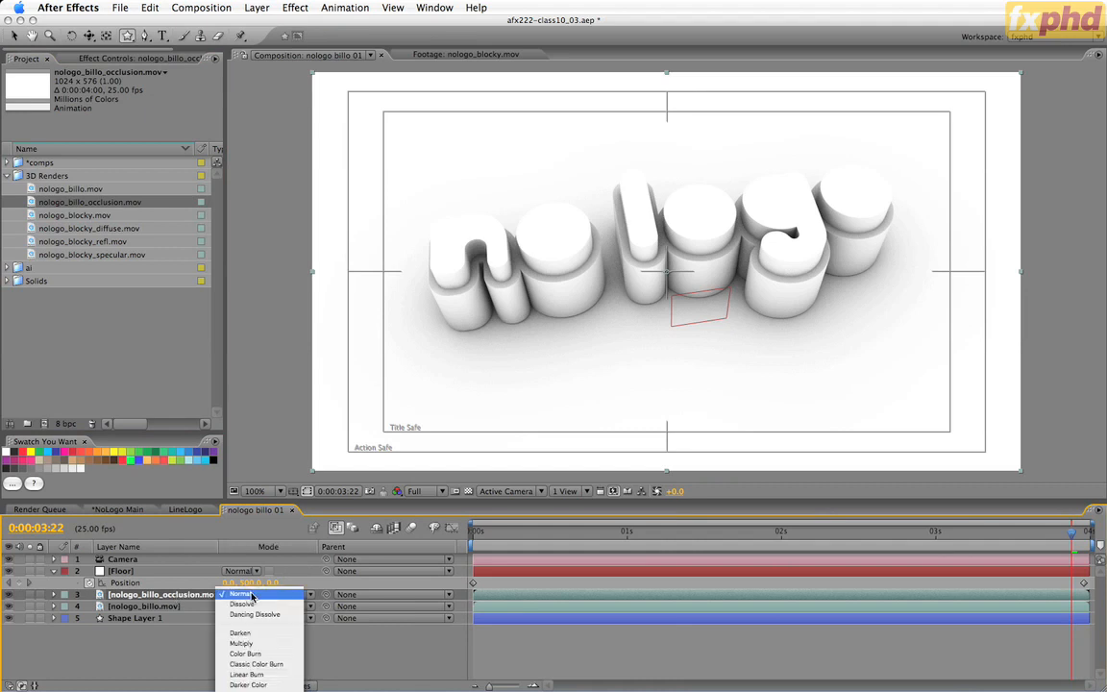
click(245, 644)
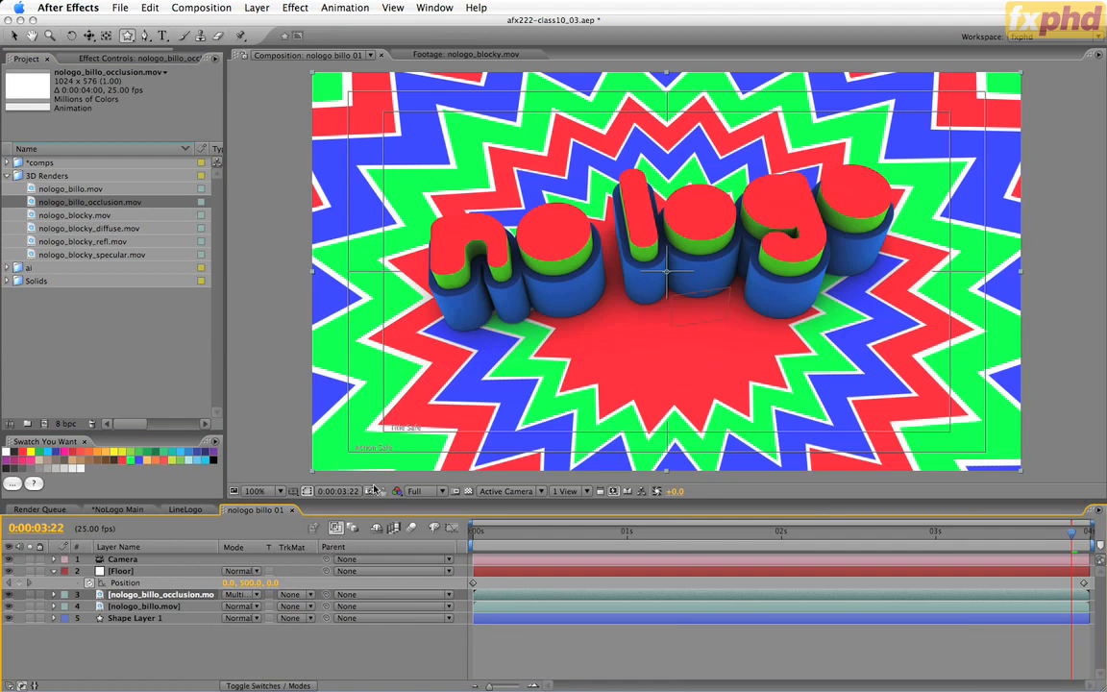
click(144, 650)
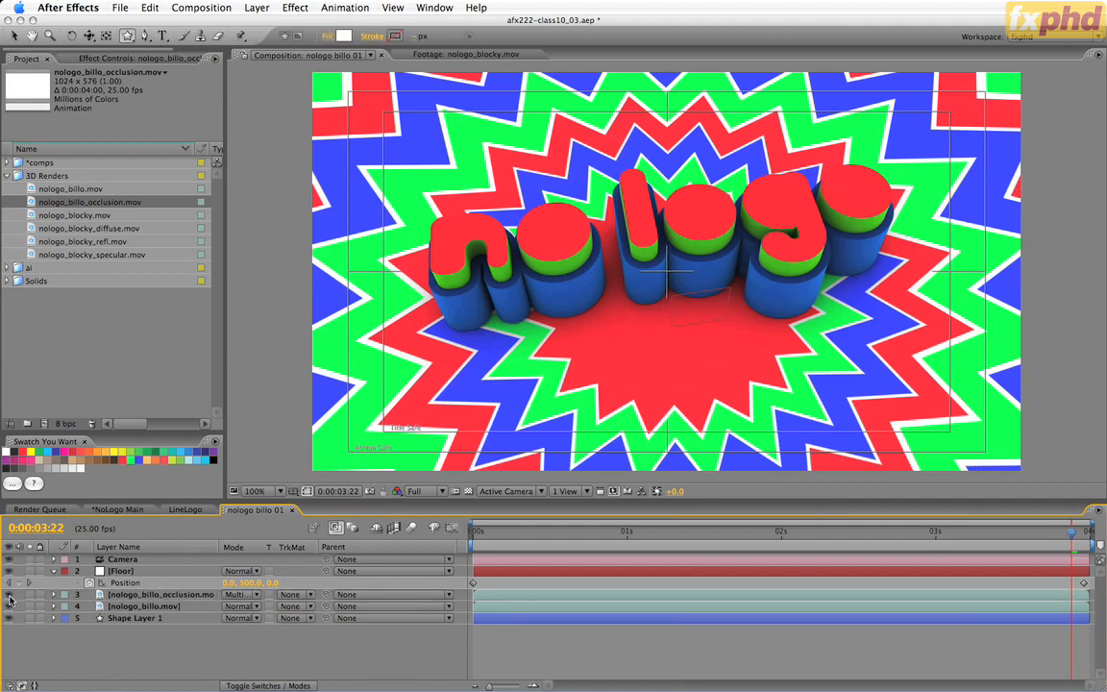
Compare the composite with the occlusion layer hidden and shown, and scrub back to 0:00:02:18 to check the contact shadows.
click(10, 598)
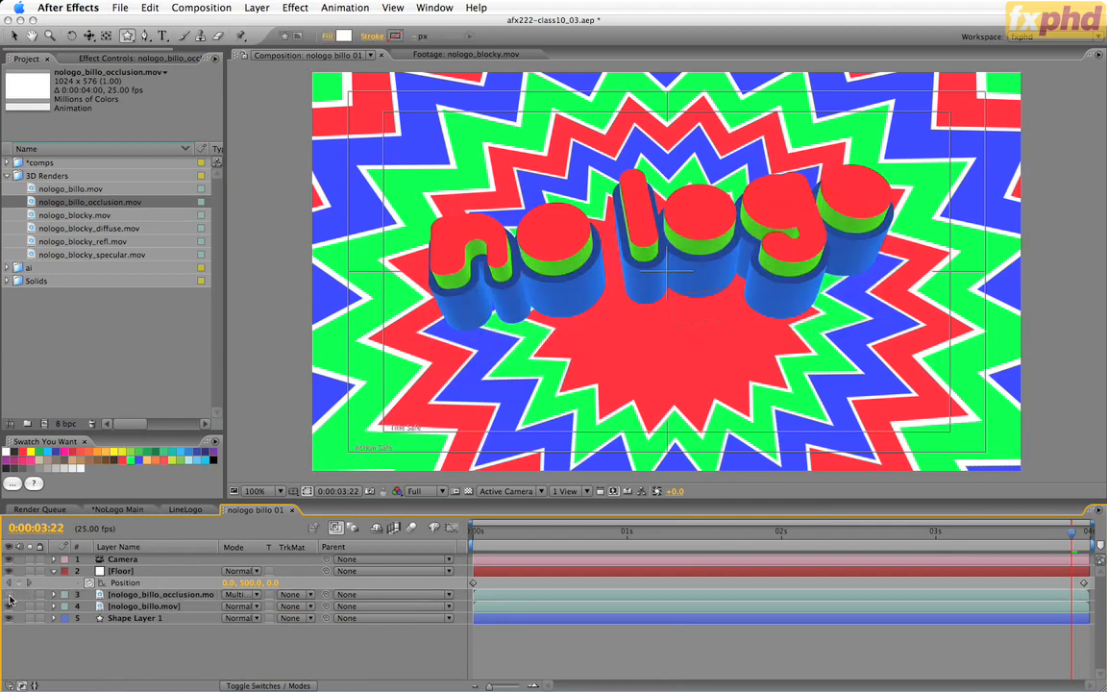
click(10, 598)
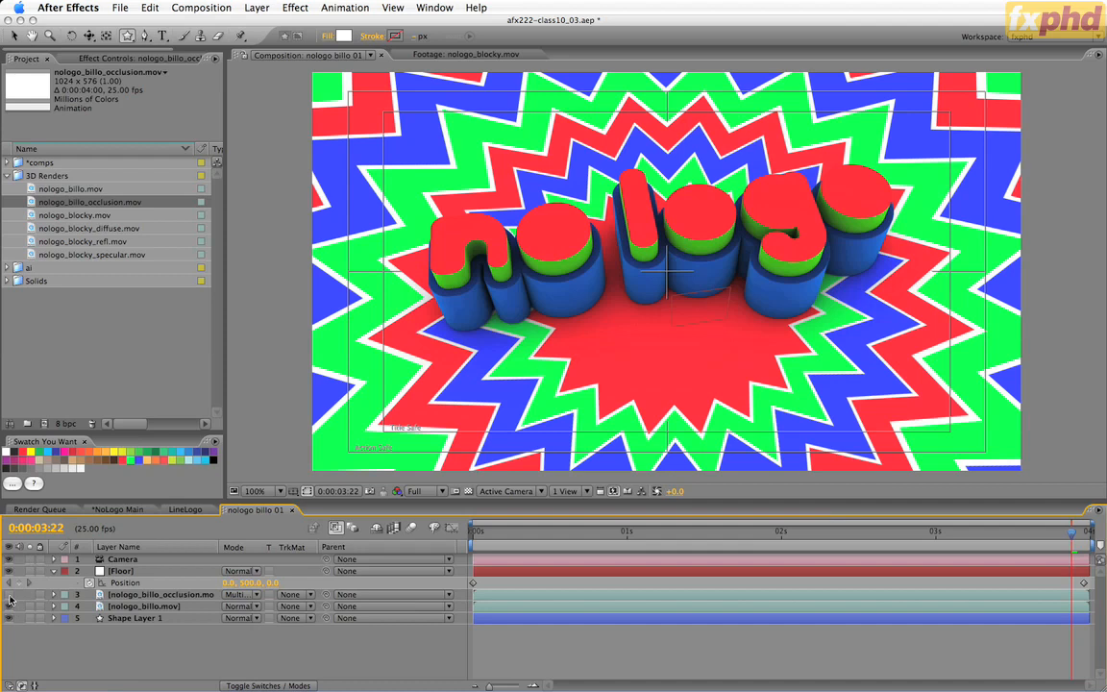
click(10, 598)
click(10, 598)
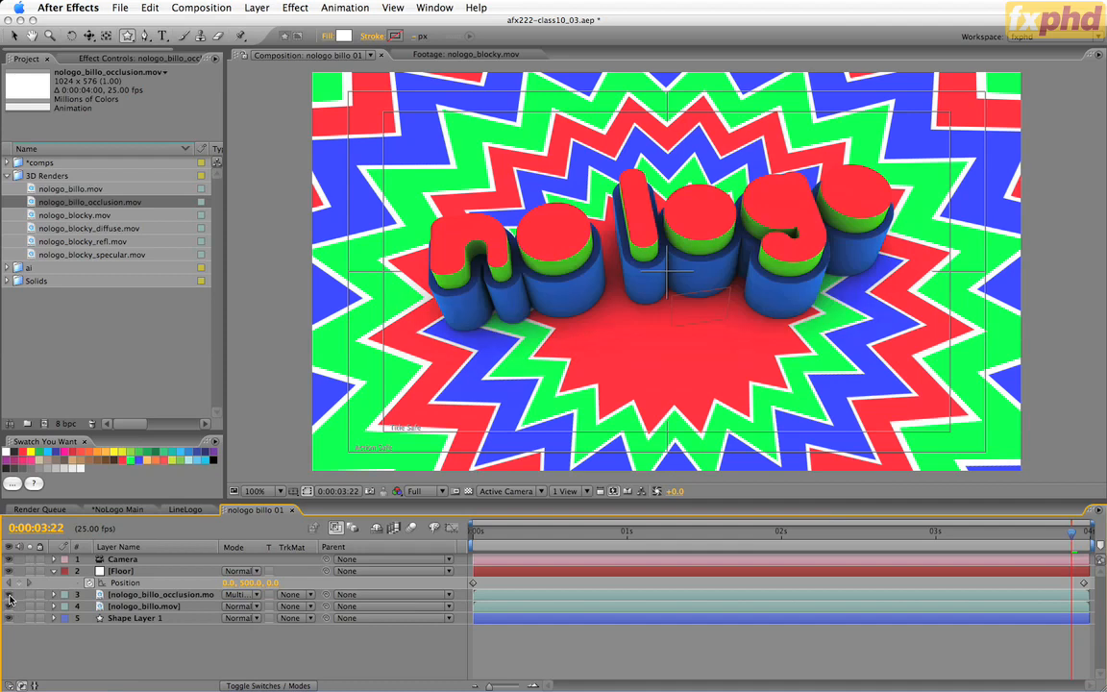
click(1022, 534)
drag(999, 543, 893, 562)
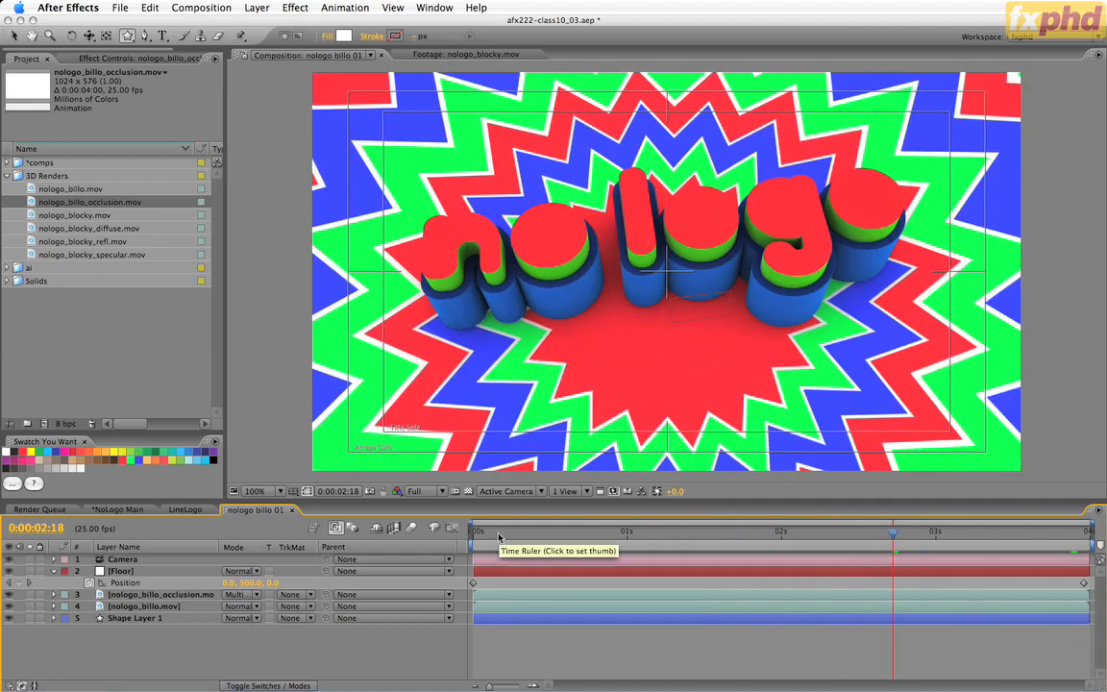
Save an incremented version of the project as afx222-class10_04.aep.
key(super+alt+shift+s)
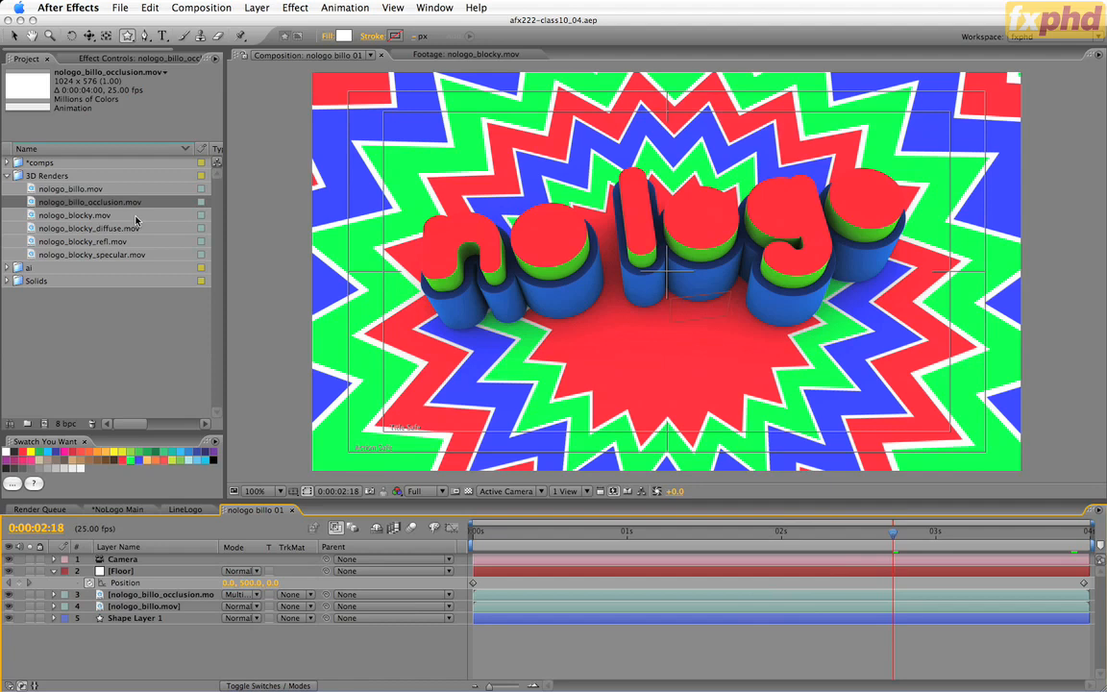
Expand Shape Layer 1's contents down to the transform properties of the Polystar 1 group.
click(172, 620)
click(54, 618)
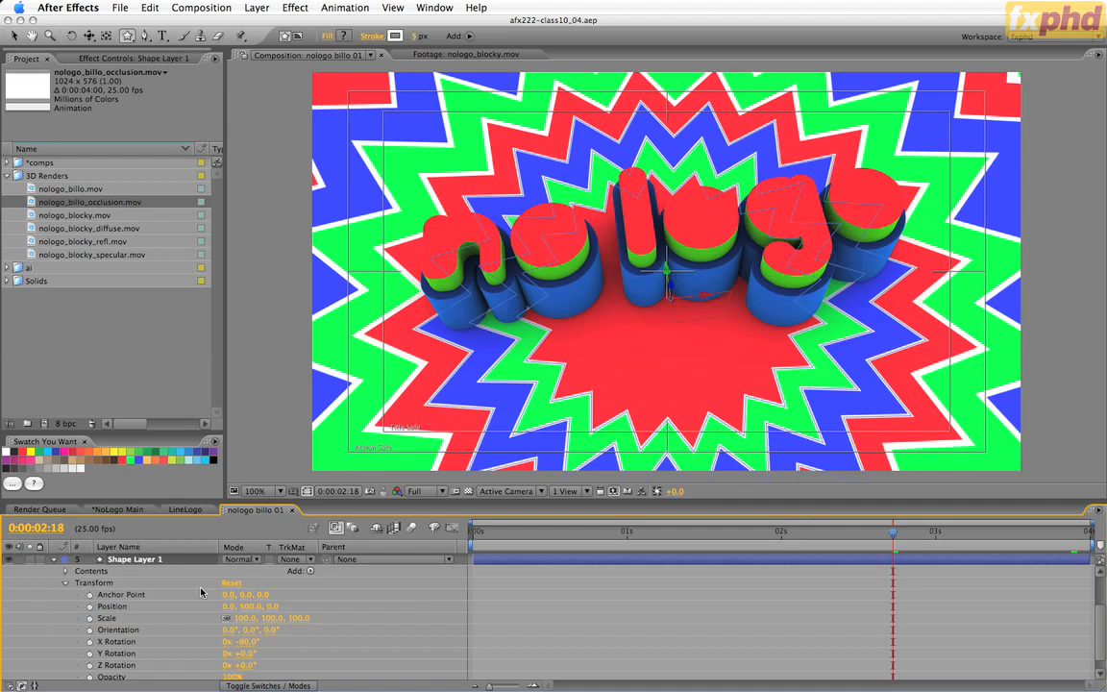
click(65, 584)
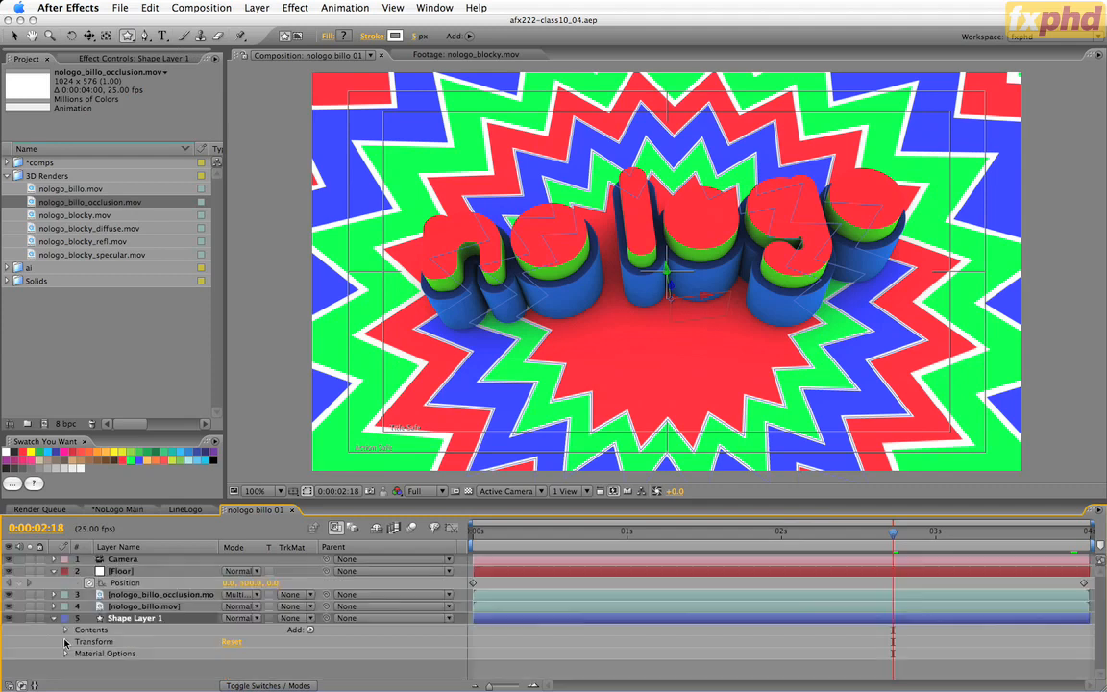
click(67, 630)
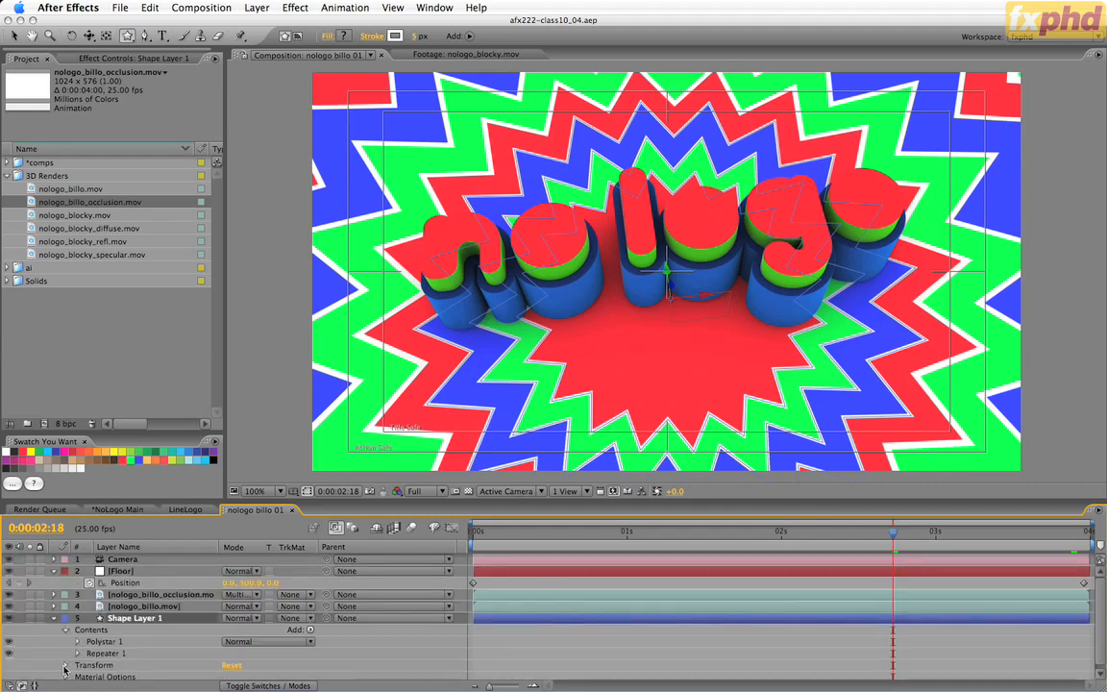
click(66, 604)
scroll(365, 591, up, 4)
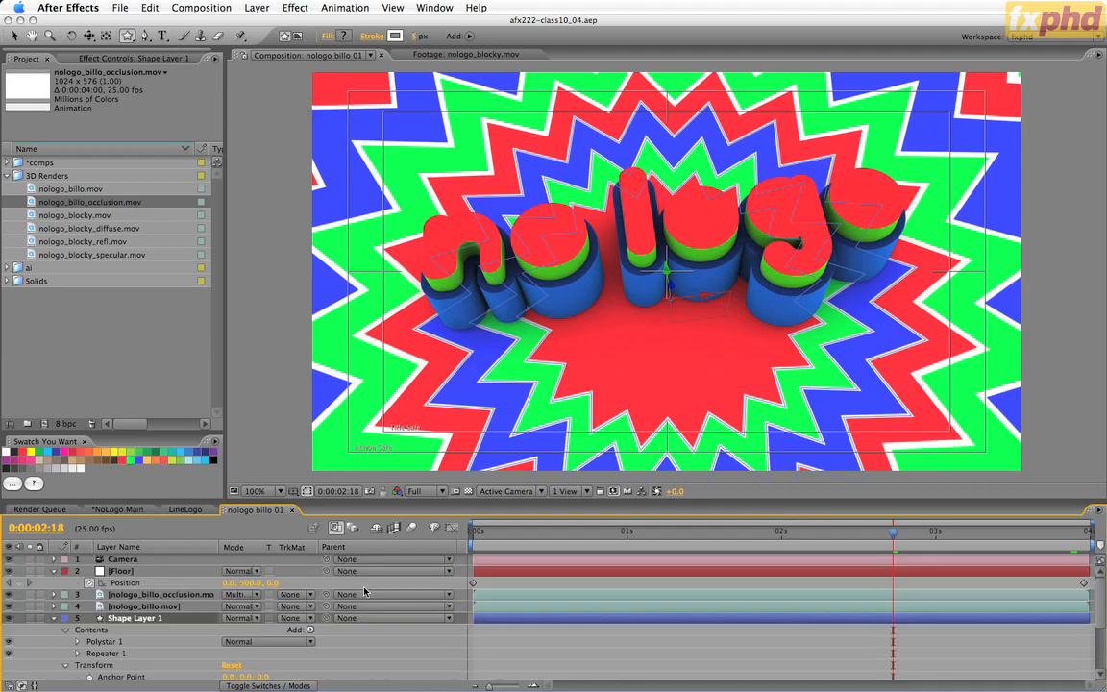
click(66, 665)
click(77, 641)
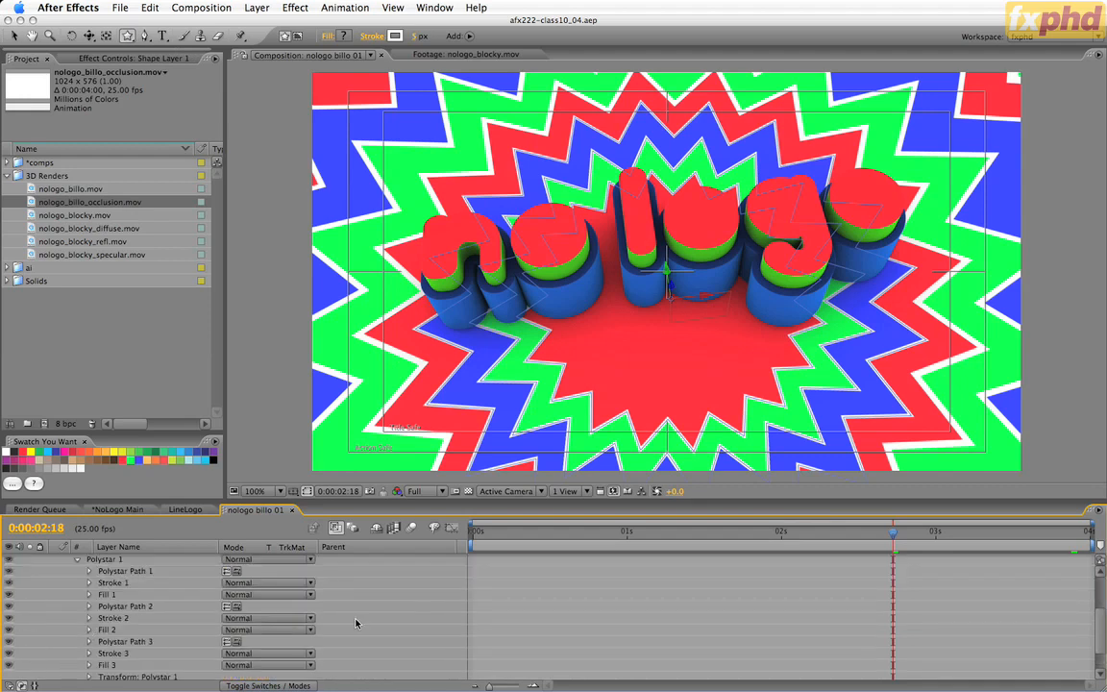
click(89, 638)
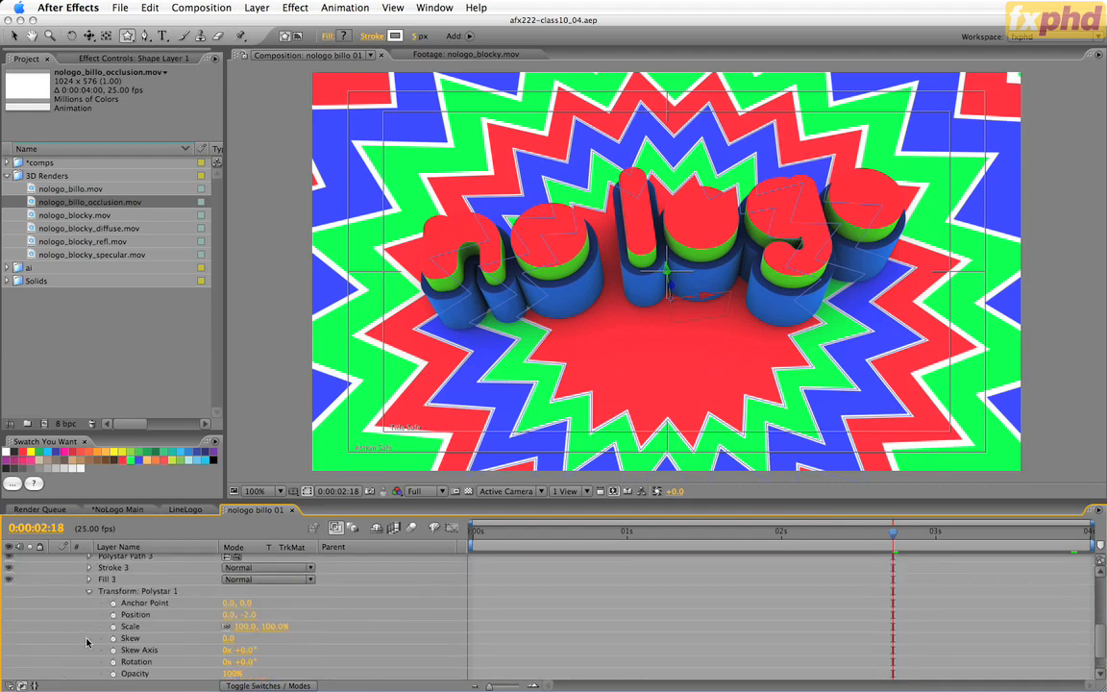
At the first frame, set the Polystar 1 group's scale to 50% and enable keyframing for its scale and rotation.
key(Home)
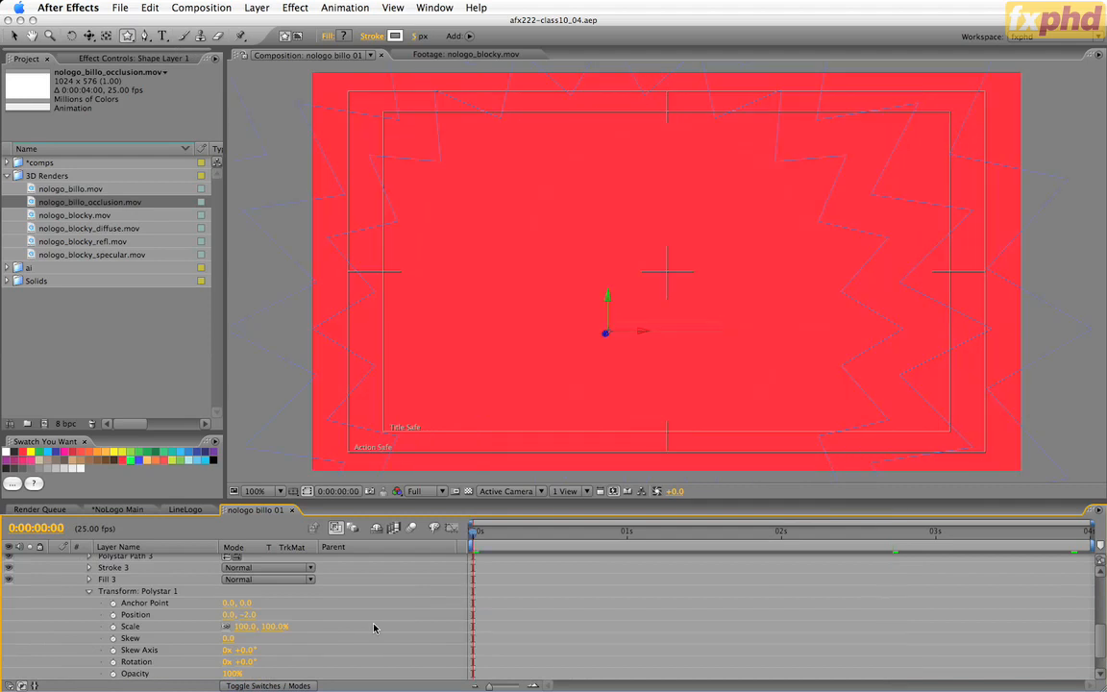
click(243, 627)
text(50)
key(Return)
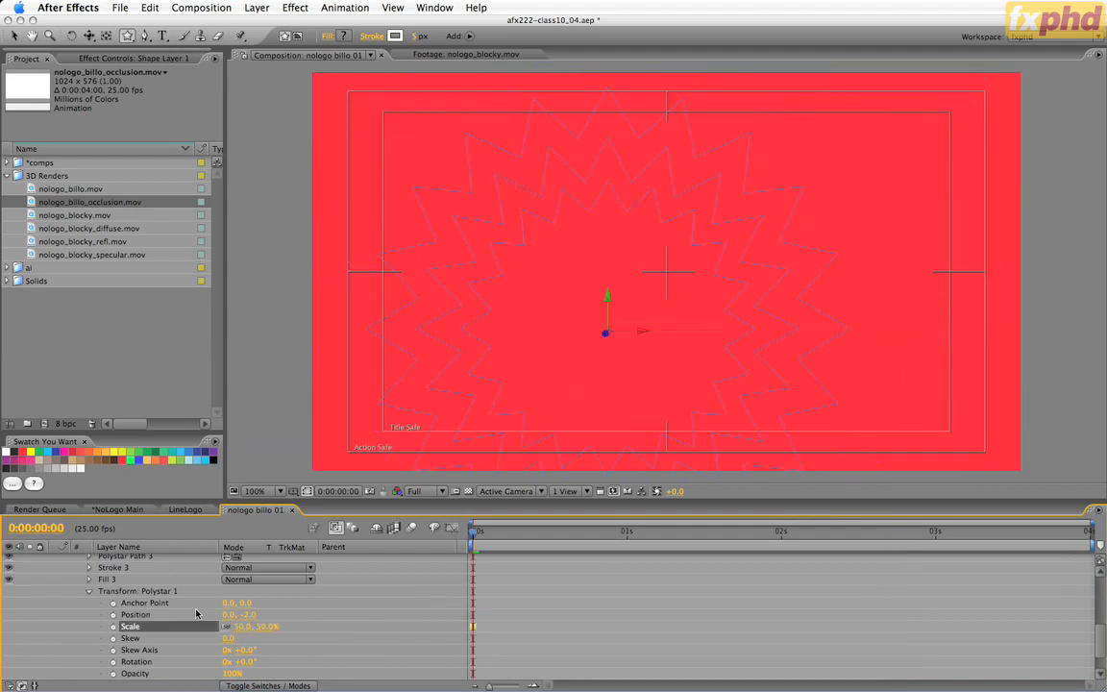
click(114, 627)
click(114, 661)
At the last frame, keyframe the Polystar 1 group's scale at 200% and its rotation at 45°.
key(End)
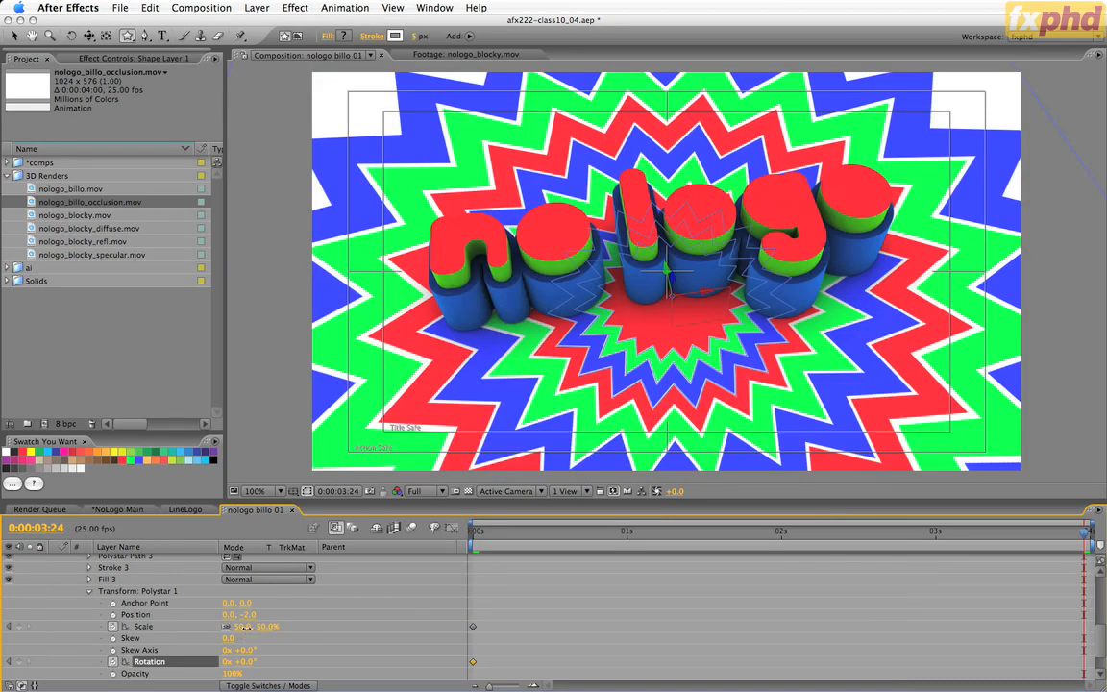
click(241, 626)
text(200)
click(248, 661)
text(45)
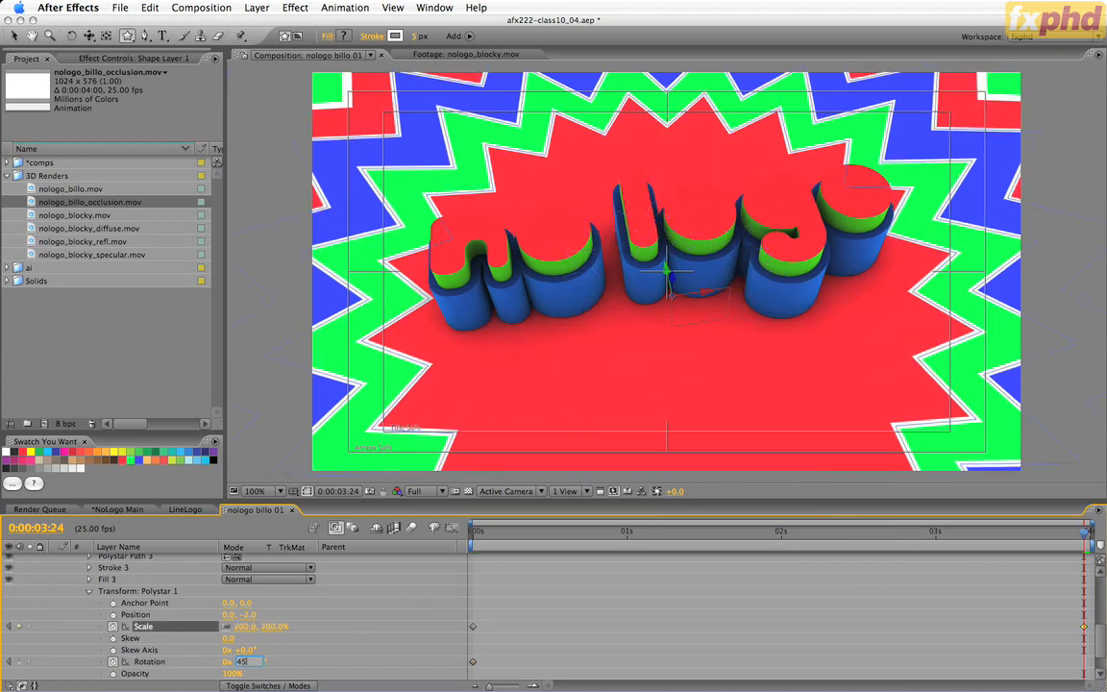
key(Return)
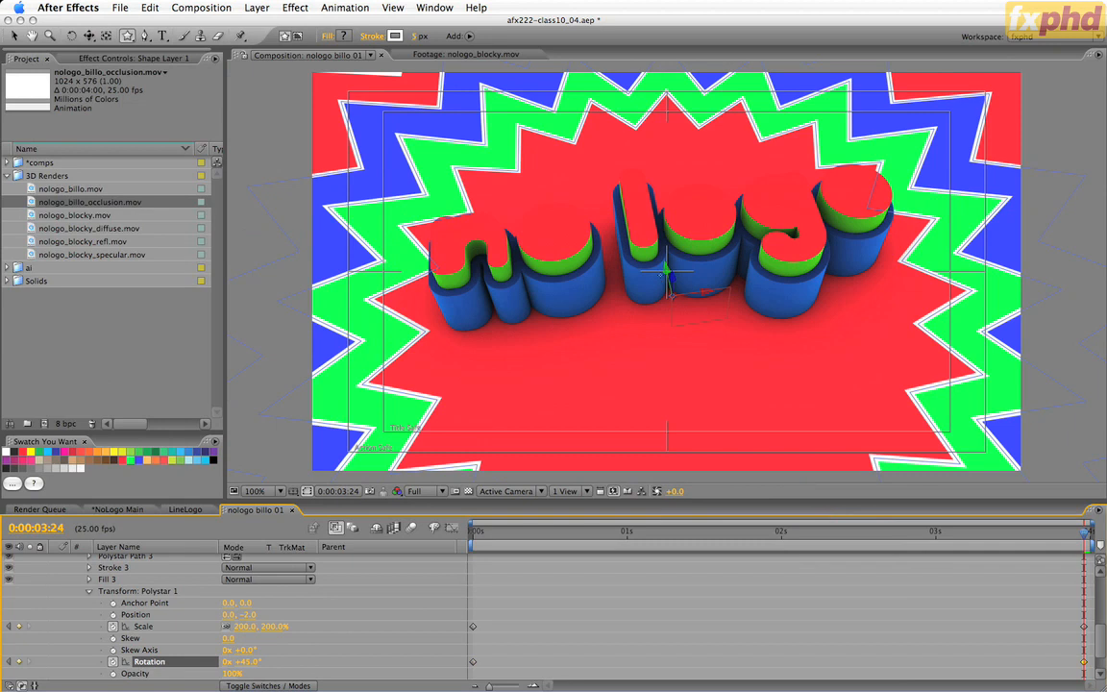
With the Selection tool, move Shape Layer 1 upward along a single axis so its centre sits behind the logo's "l".
key(v)
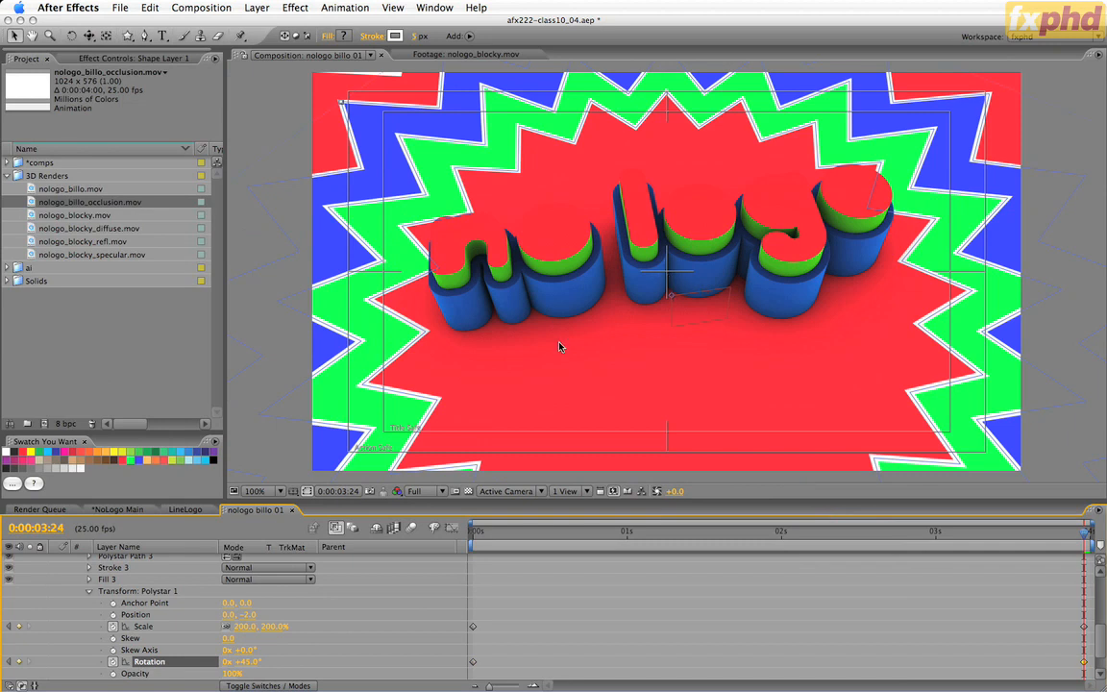
click(365, 612)
scroll(364, 611, up, 10)
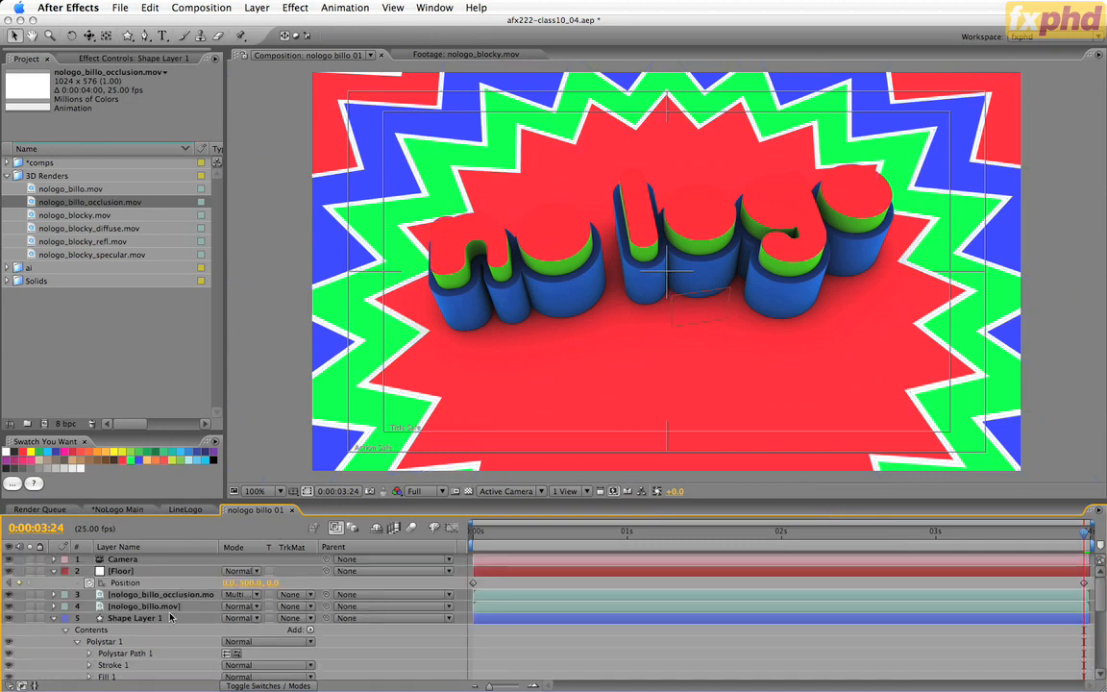
click(177, 619)
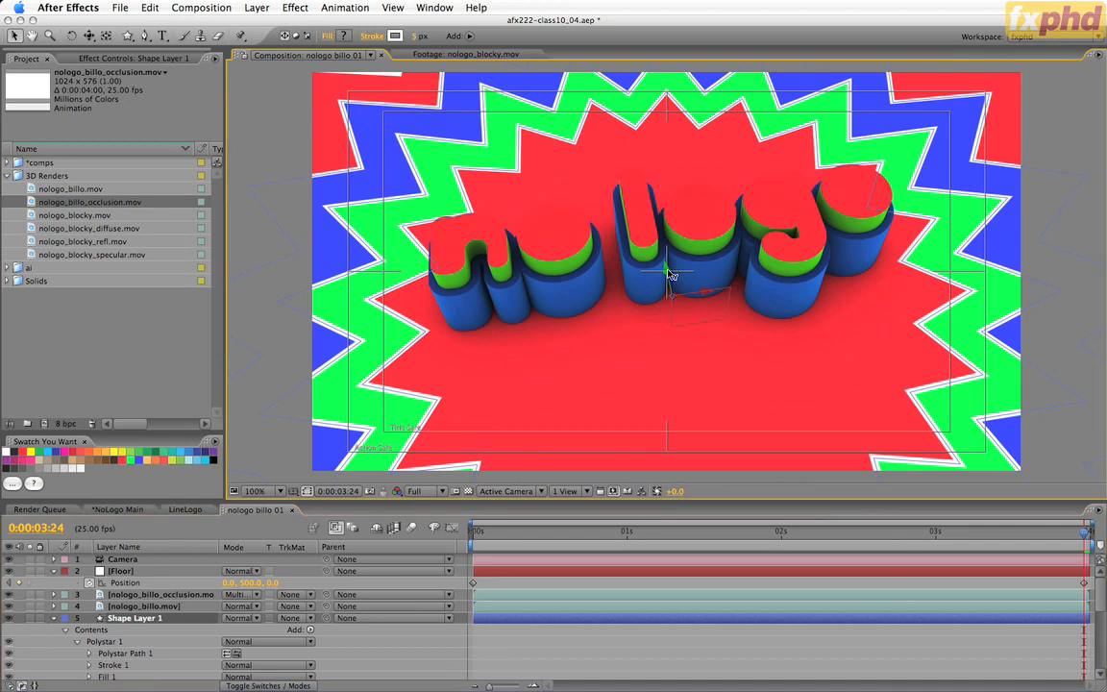
drag(669, 266, 666, 257)
drag(659, 231, 648, 184)
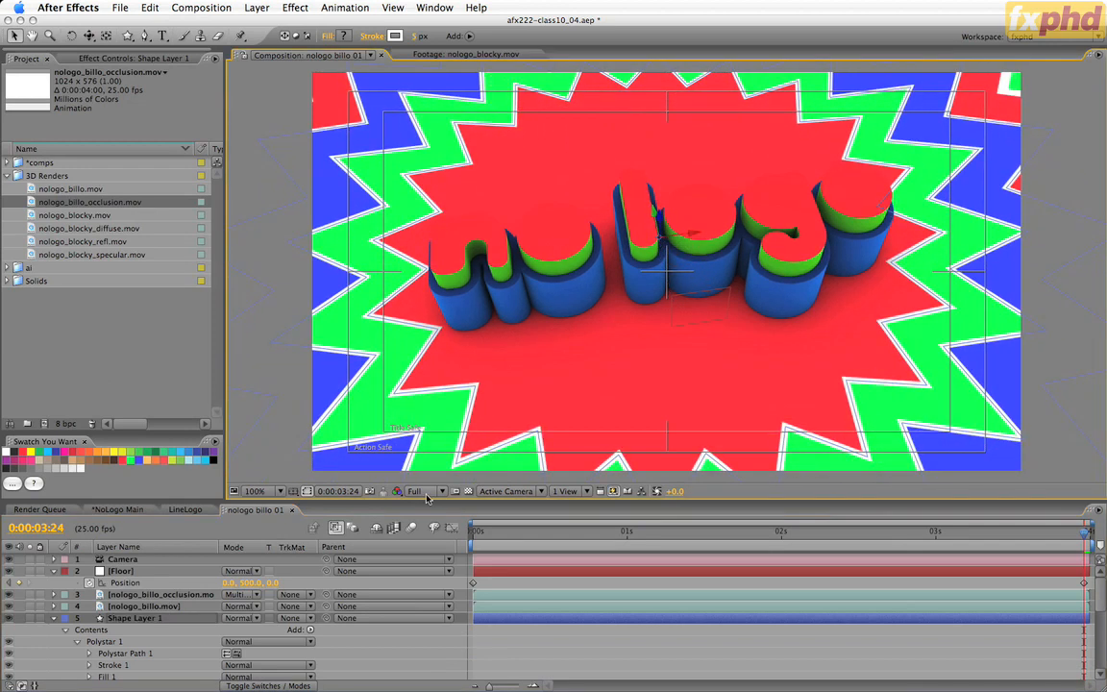
Show only Shape Layer 1's keyframed properties, ease the final scale and rotation keyframes, and preview the animation.
click(153, 621)
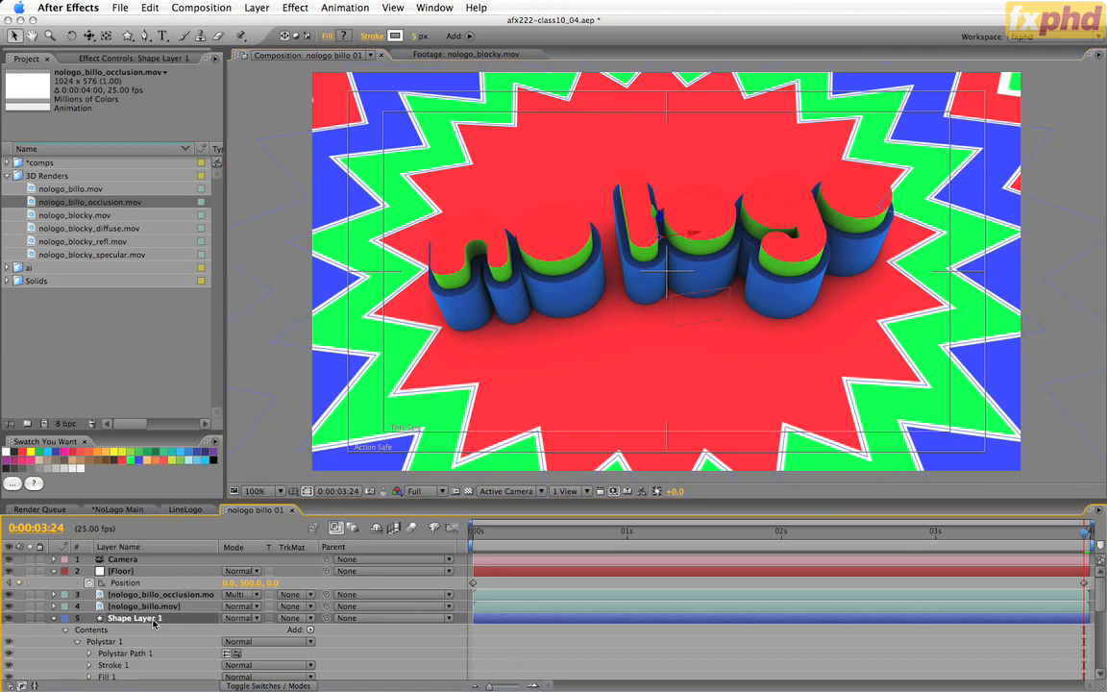
key(u)
drag(1016, 664, 1094, 631)
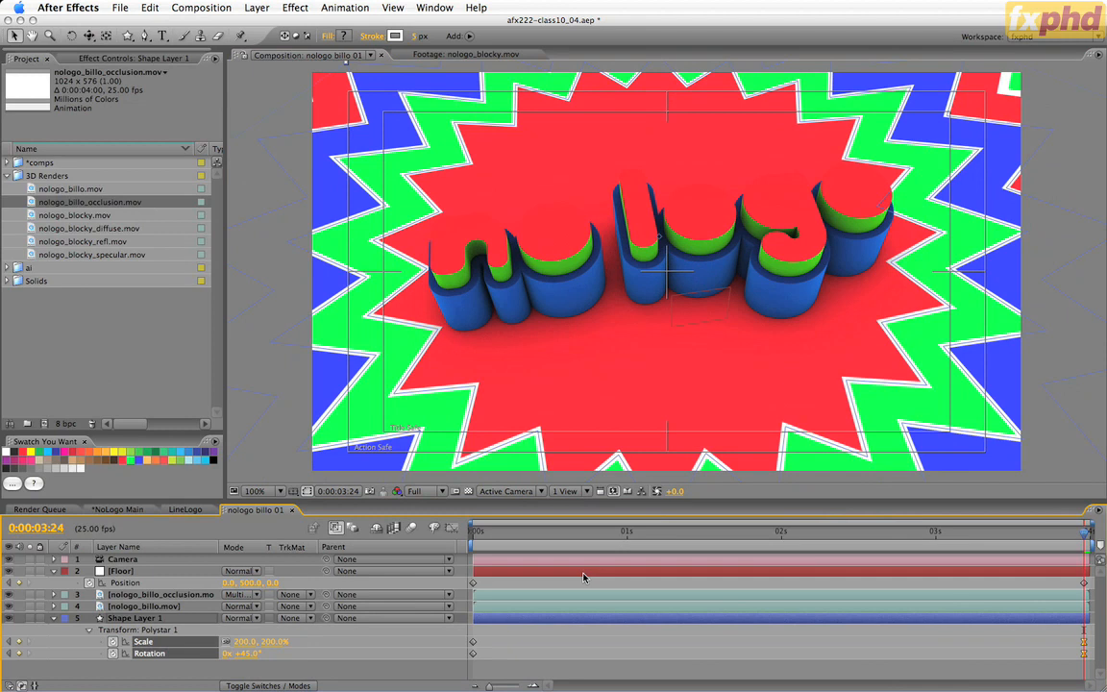
key(space)
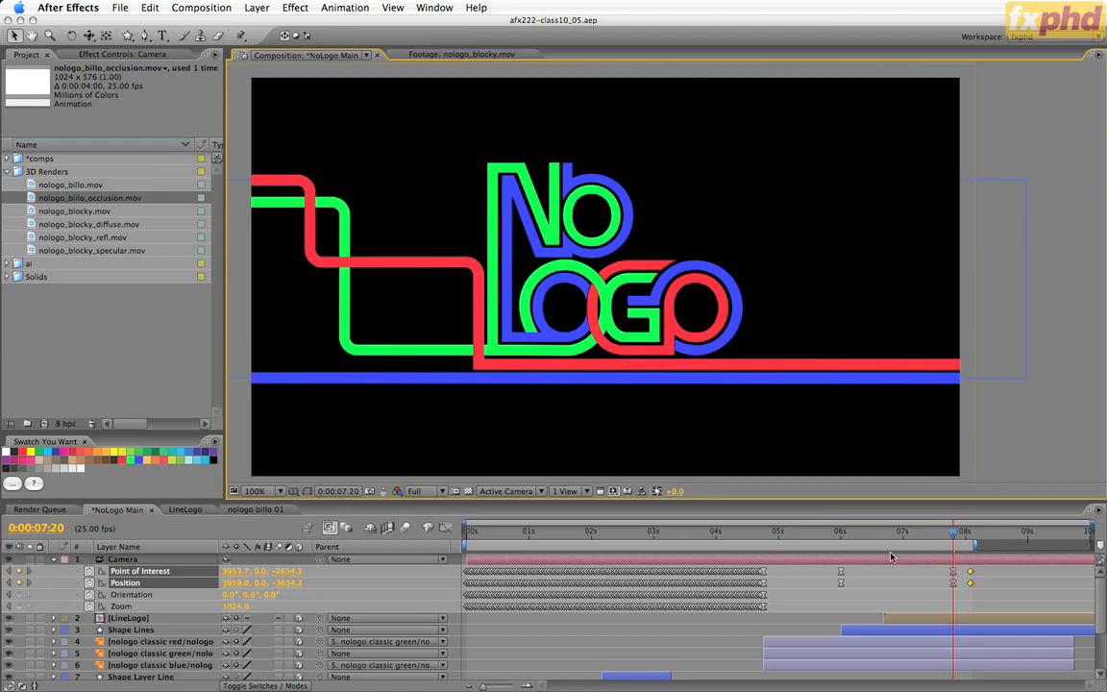
In the *NoLogo Main comp, move to 0:00:08:02 and trim the end of the Camera layer to that frame.
drag(957, 537, 971, 537)
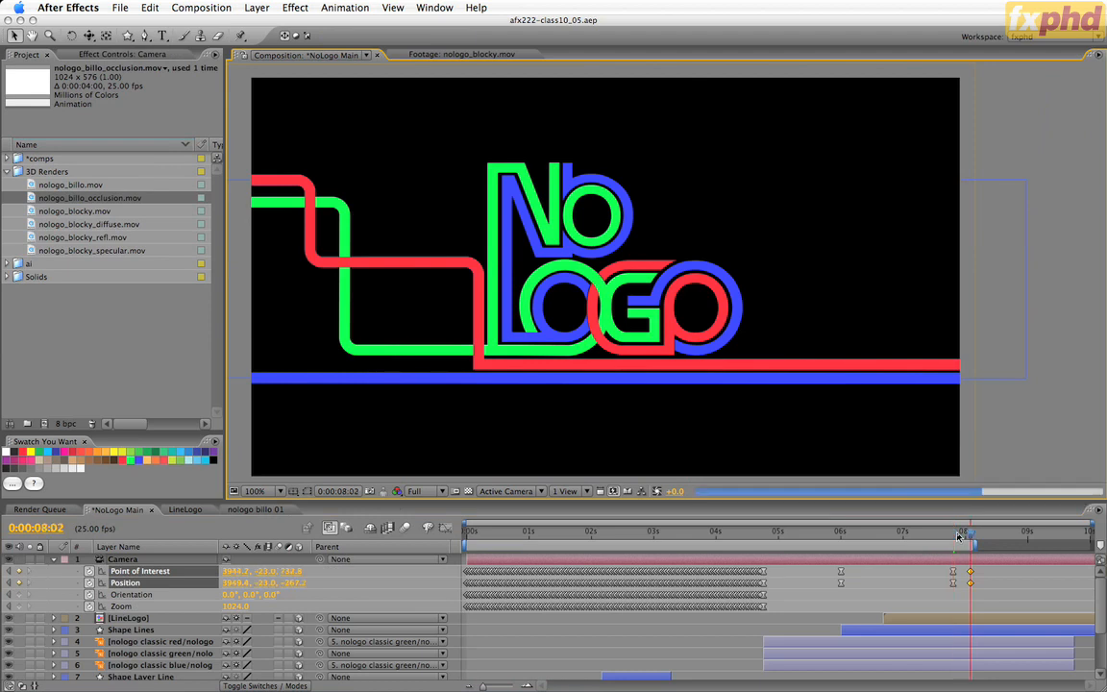
click(910, 565)
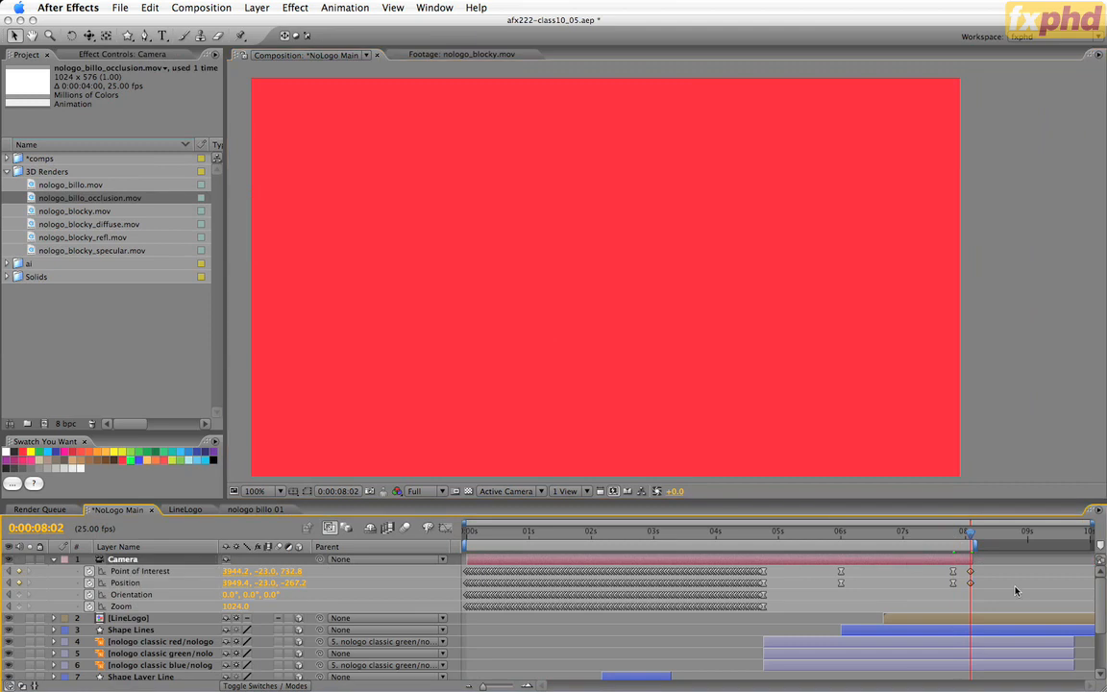
Trim the ends of the LineLogo, Shape Lines and three nologo classic layers to 0:00:08:02.
scroll(1083, 637, down, 4)
scroll(990, 602, up, 1)
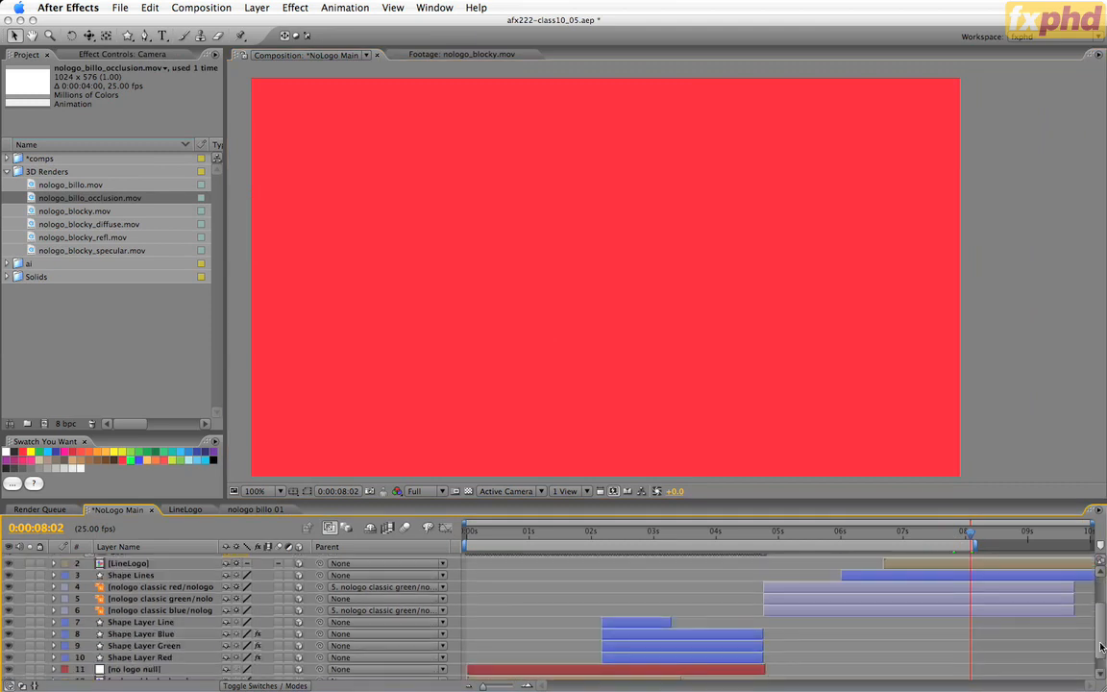
click(995, 610)
shift+click(994, 566)
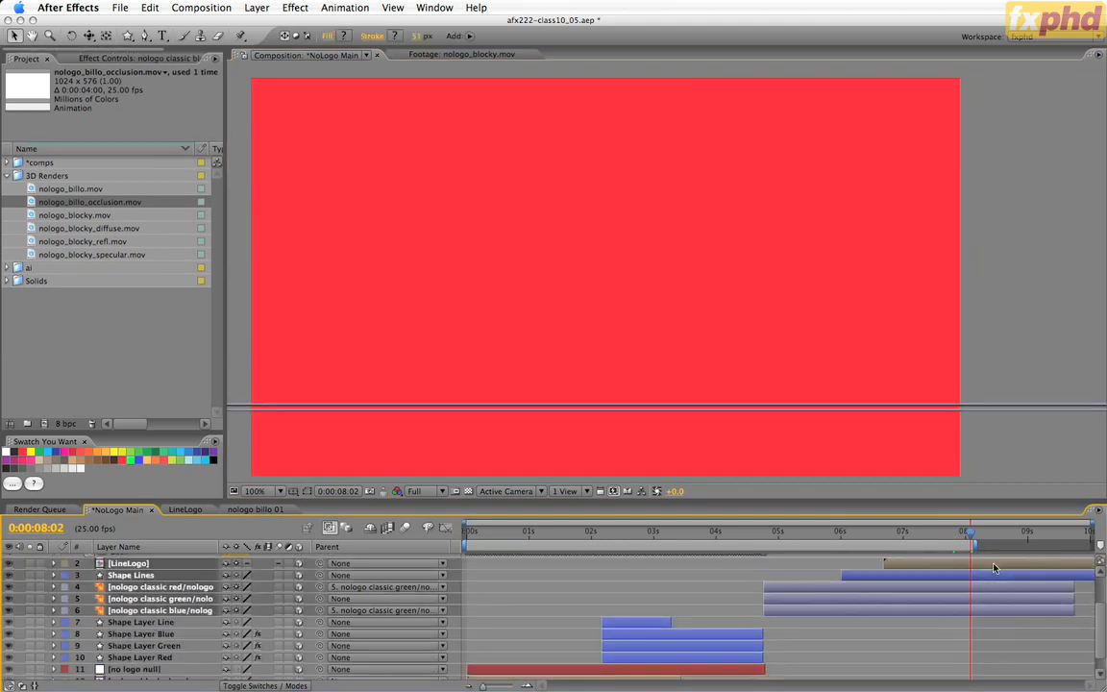
key(alt+])
drag(1101, 616, 1100, 585)
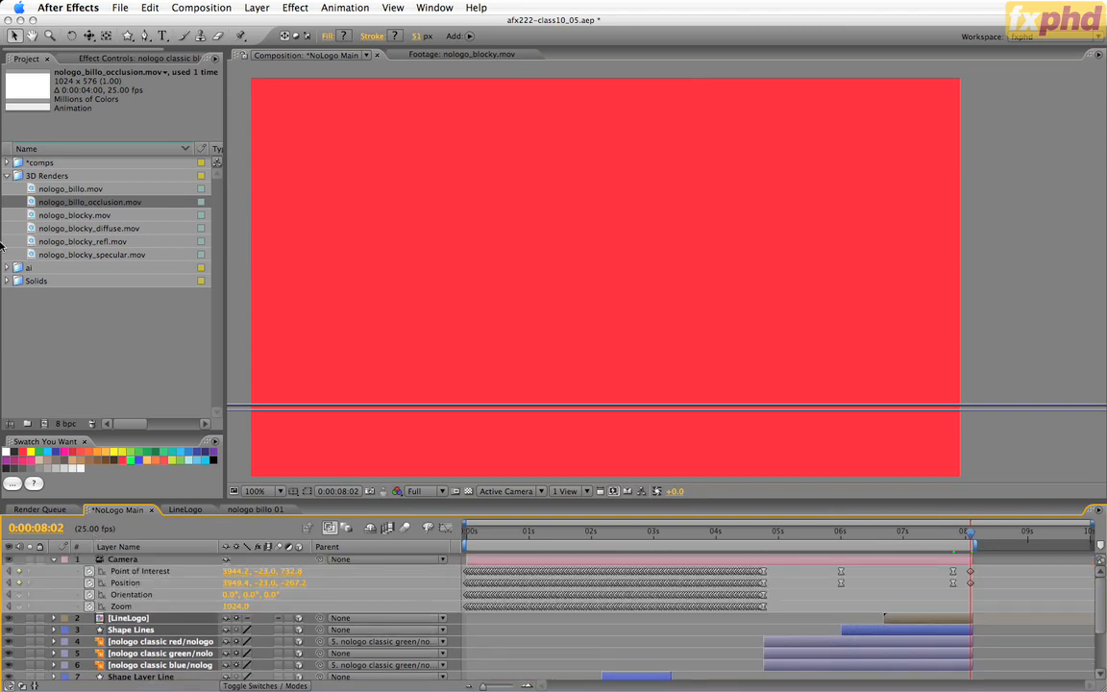
Add the nologo billo 01 comp directly below the Camera layer, starting at 0:00:08:02.
click(7, 163)
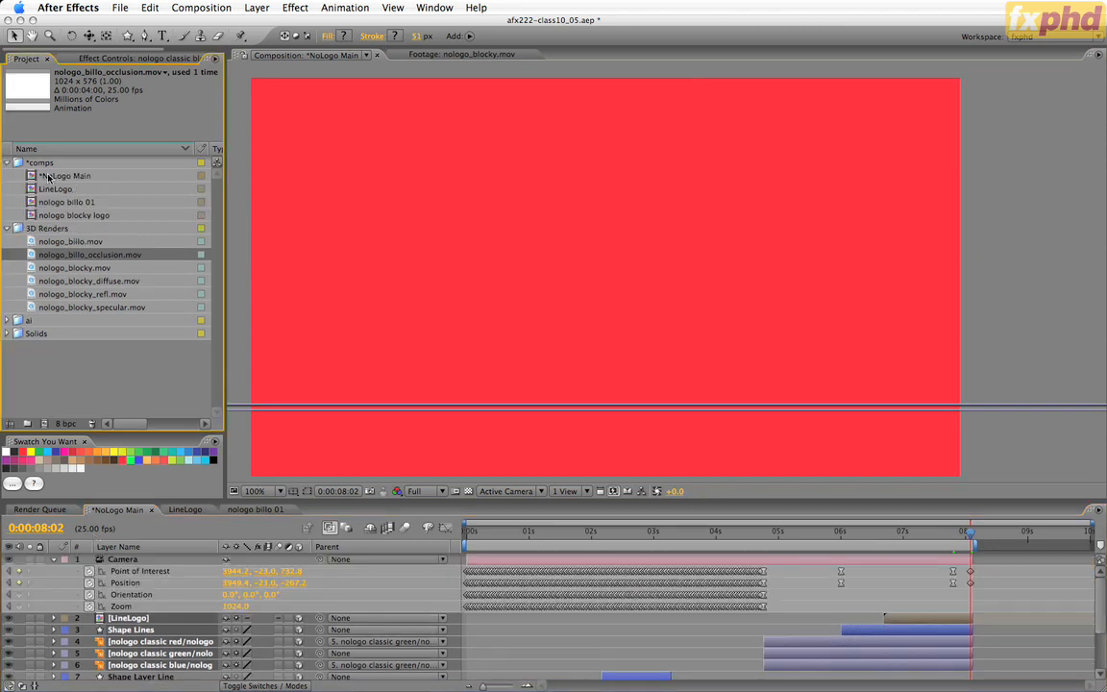
drag(29, 201, 194, 618)
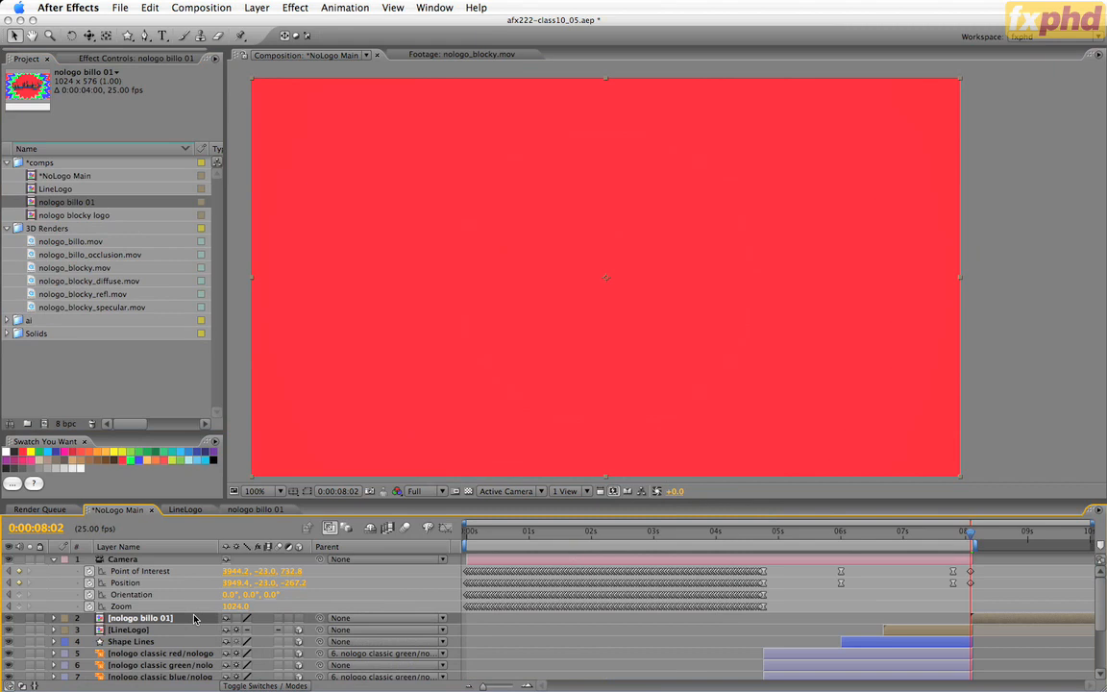
Step through the frames from 0:00:08:01 to 0:00:08:15 to examine the transition into the nologo billo 01 shot.
key(Page_Up)
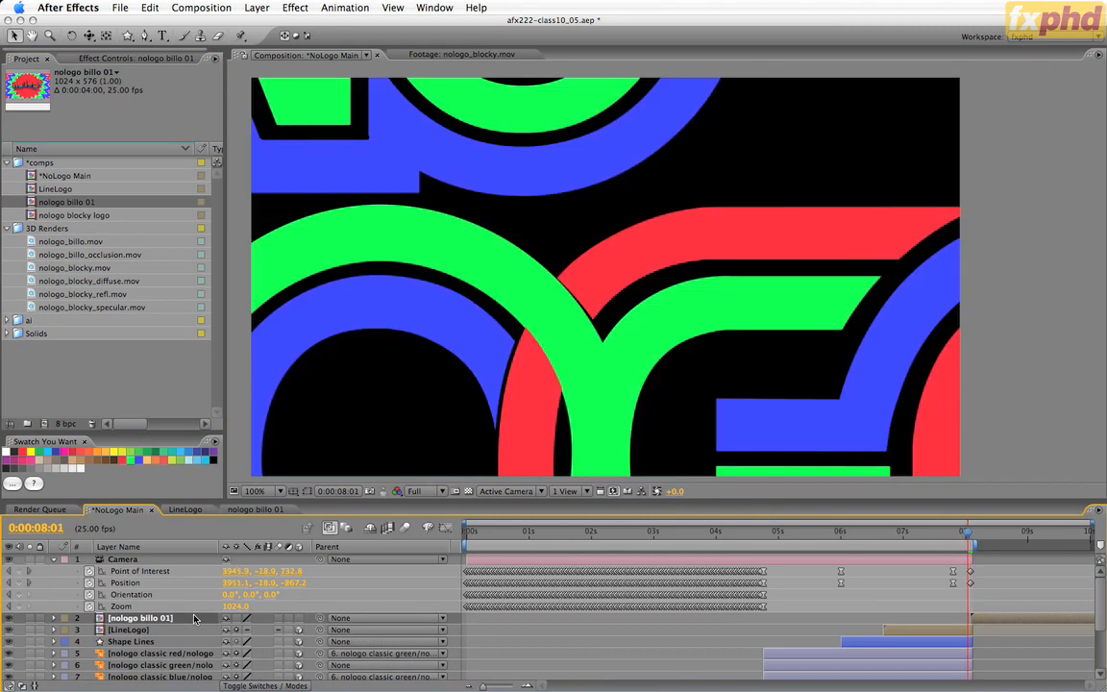
key(Page_Down)
key(Page_Down)
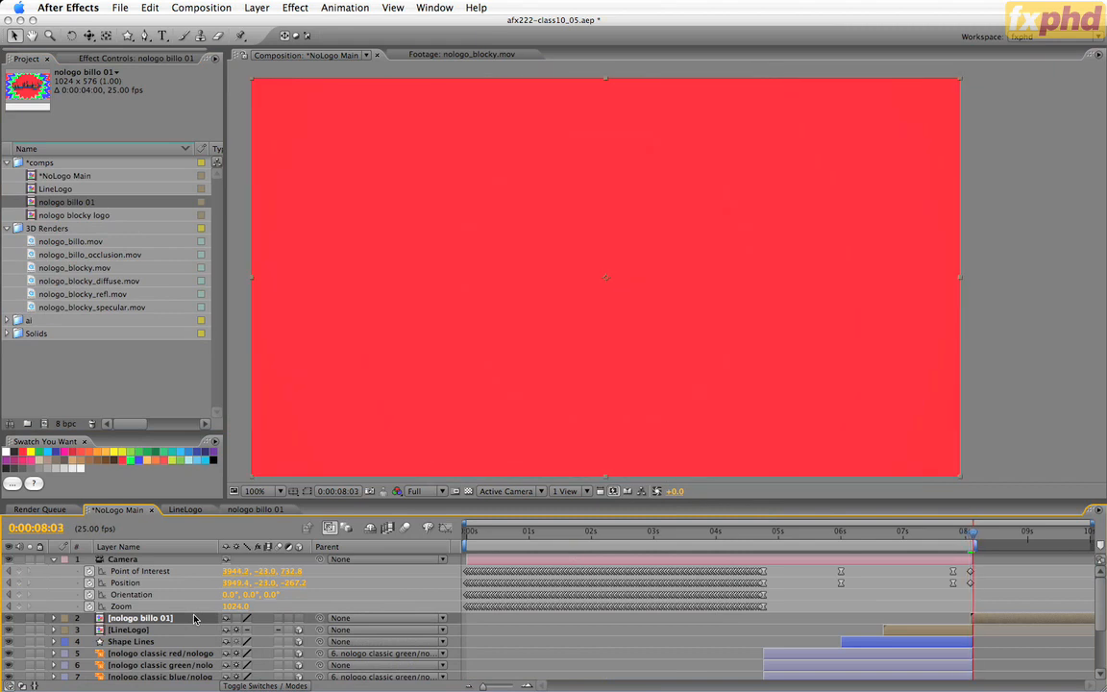
key(Page_Down)
key(Page_Down)
key(Page_Down)
key(Page_Down)
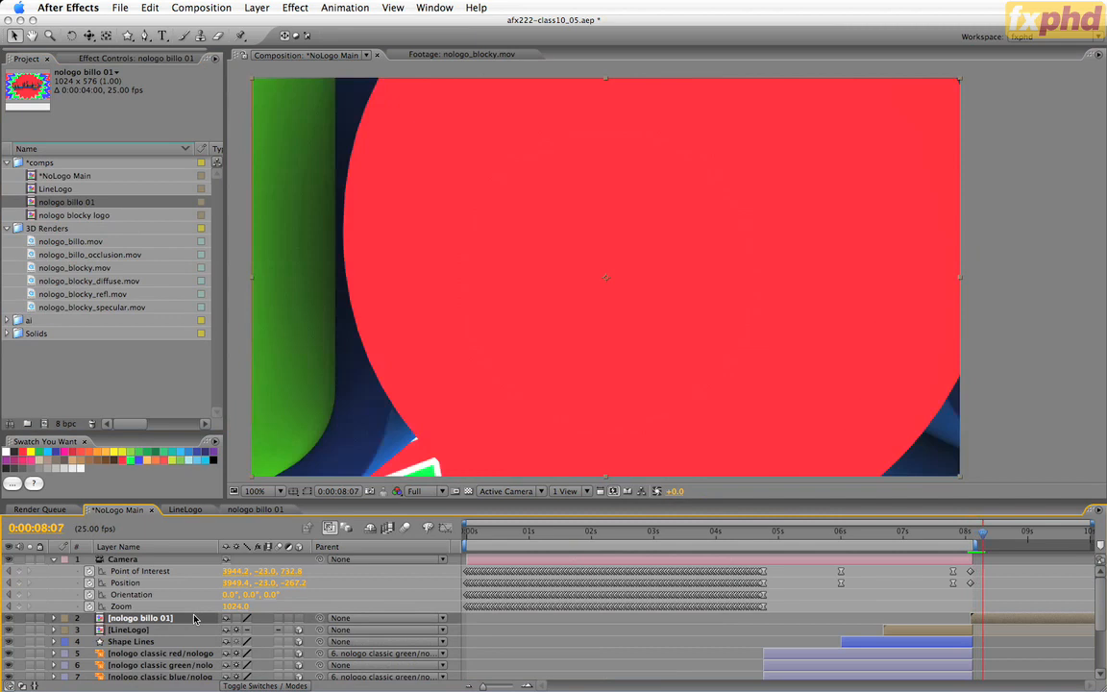
key(Page_Down)
key(Page_Down)
key(Page_Down)
key(Page_Down)
key(Page_Down)
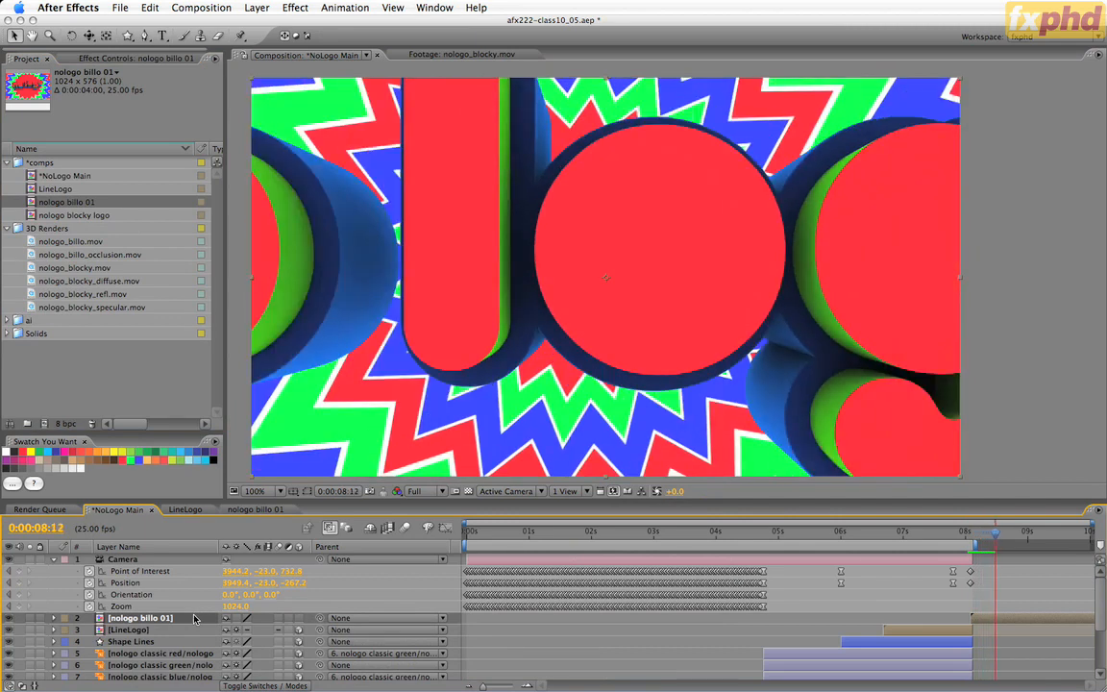
key(Page_Down)
key(Page_Down)
key(Page_Down)
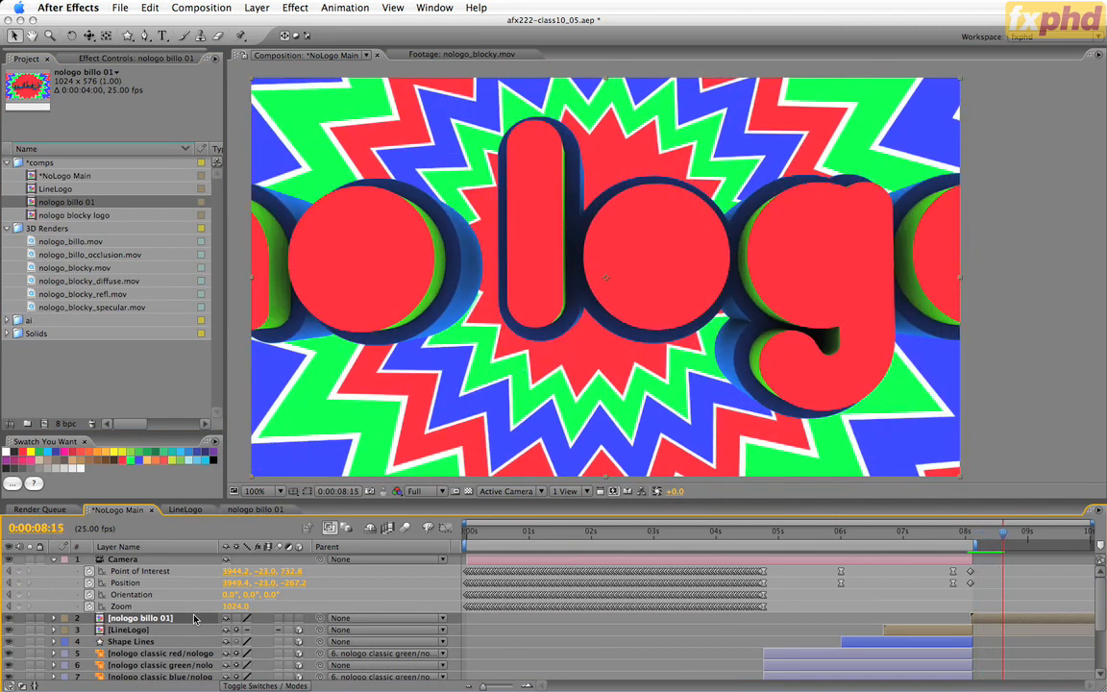
Extend the *NoLogo Main comp's duration to 12 seconds and show the full length in the timeline.
key(super+k)
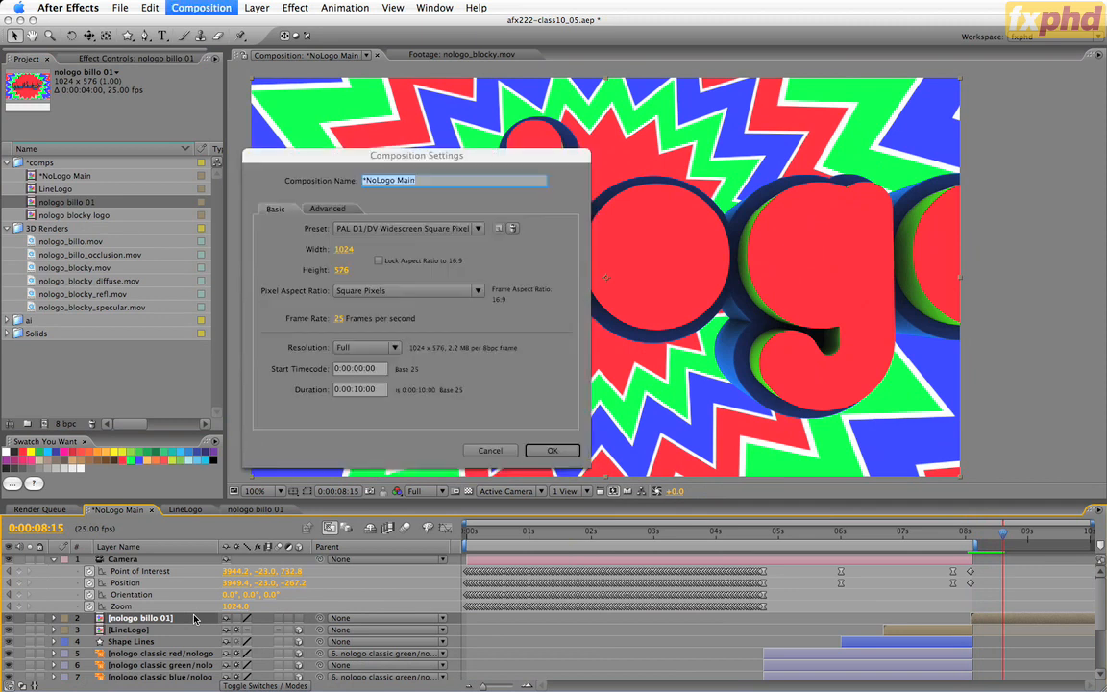
click(361, 390)
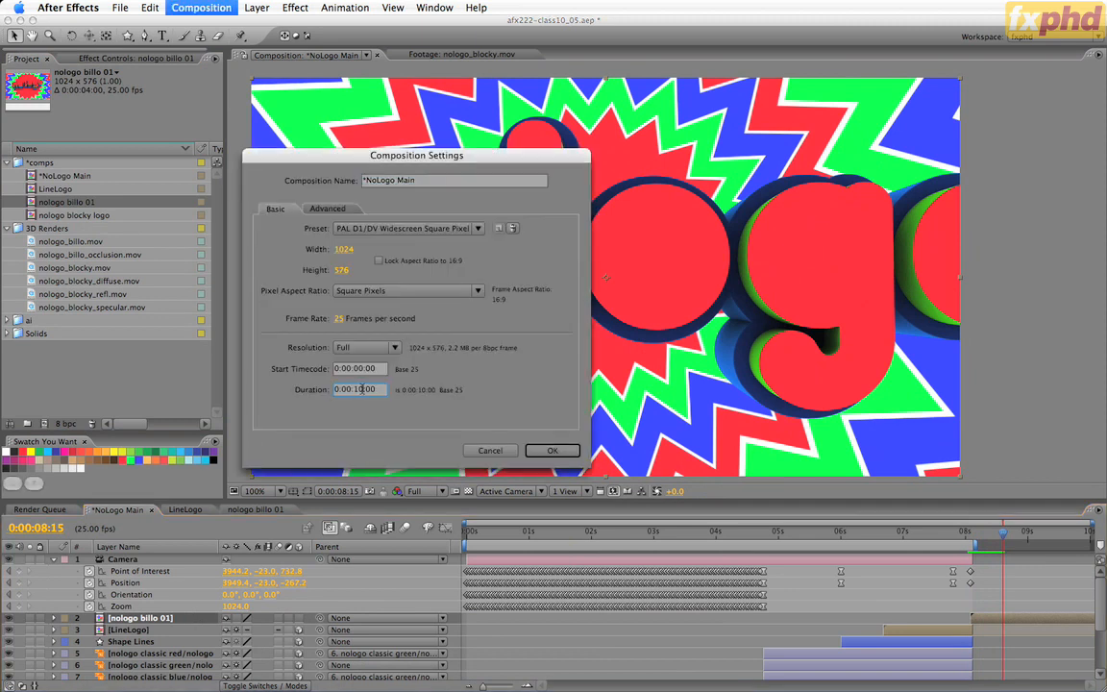
key(Return)
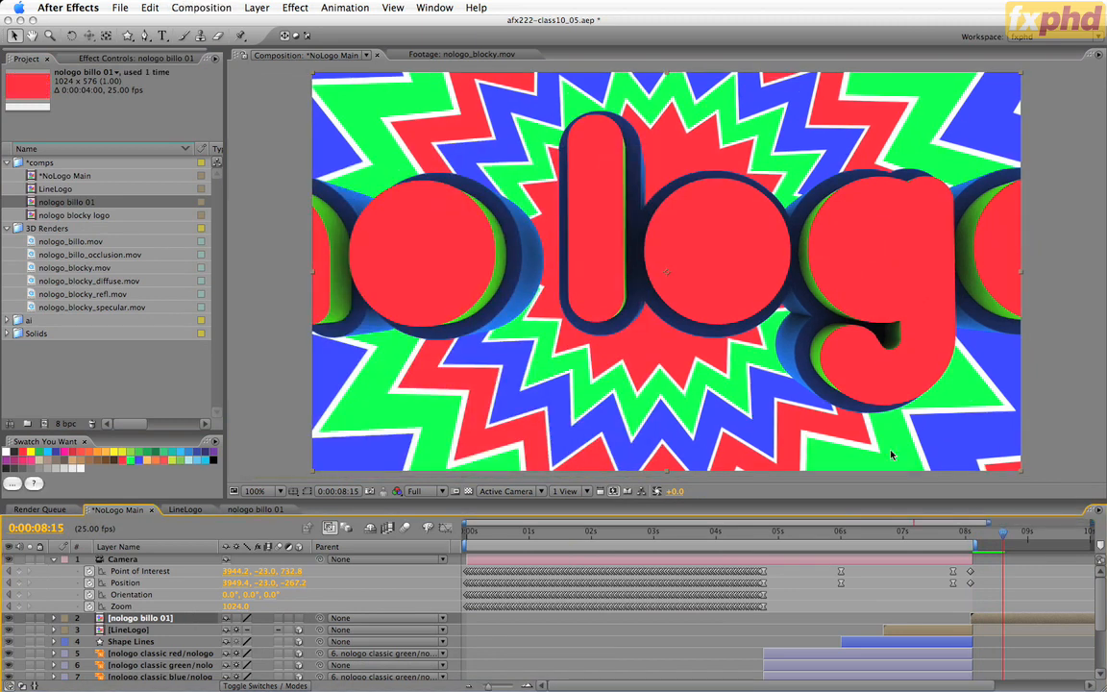
drag(991, 523, 1096, 524)
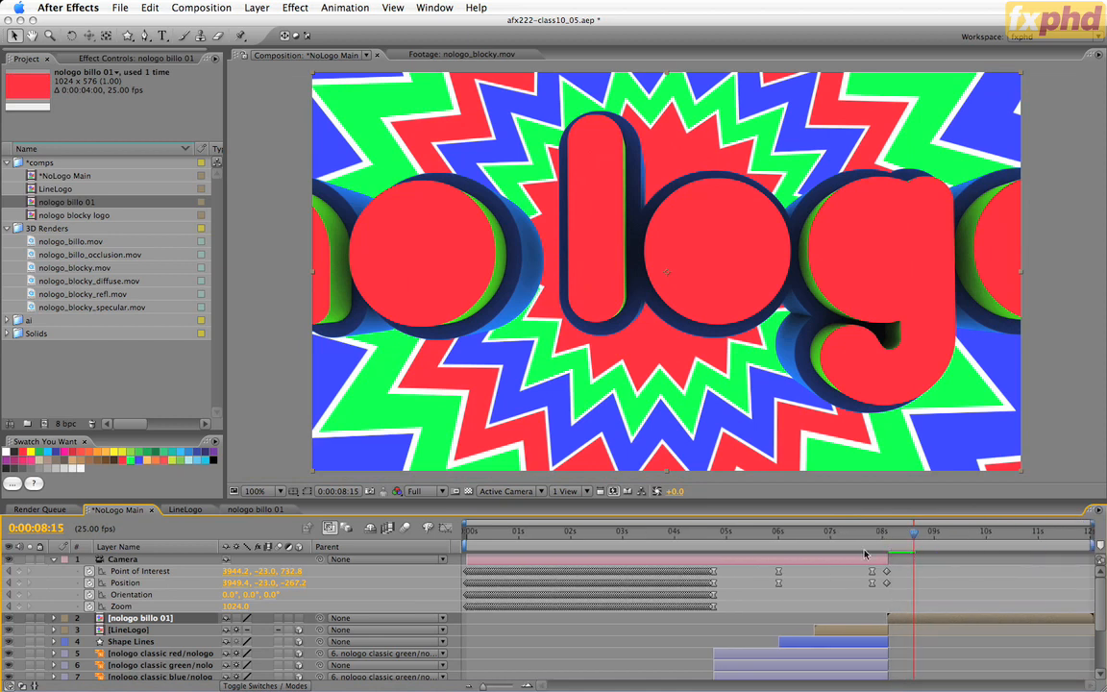
Preview the *NoLogo Main comp from 0:00:07:00 to its end and stop at 0:00:11:12.
click(830, 534)
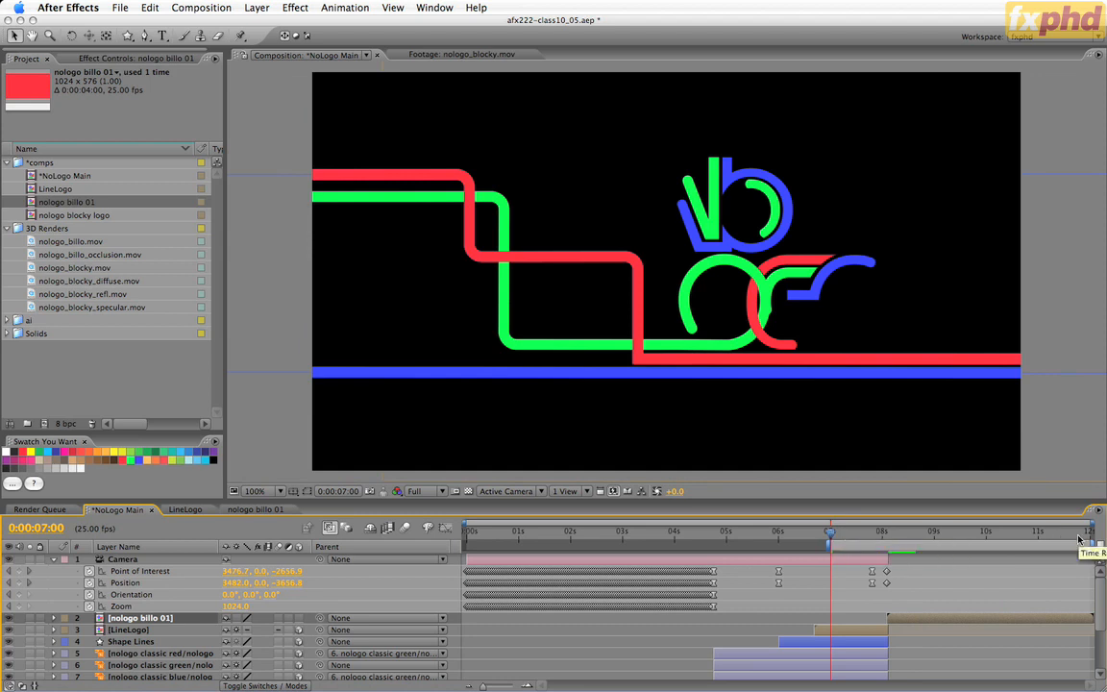
key(0)
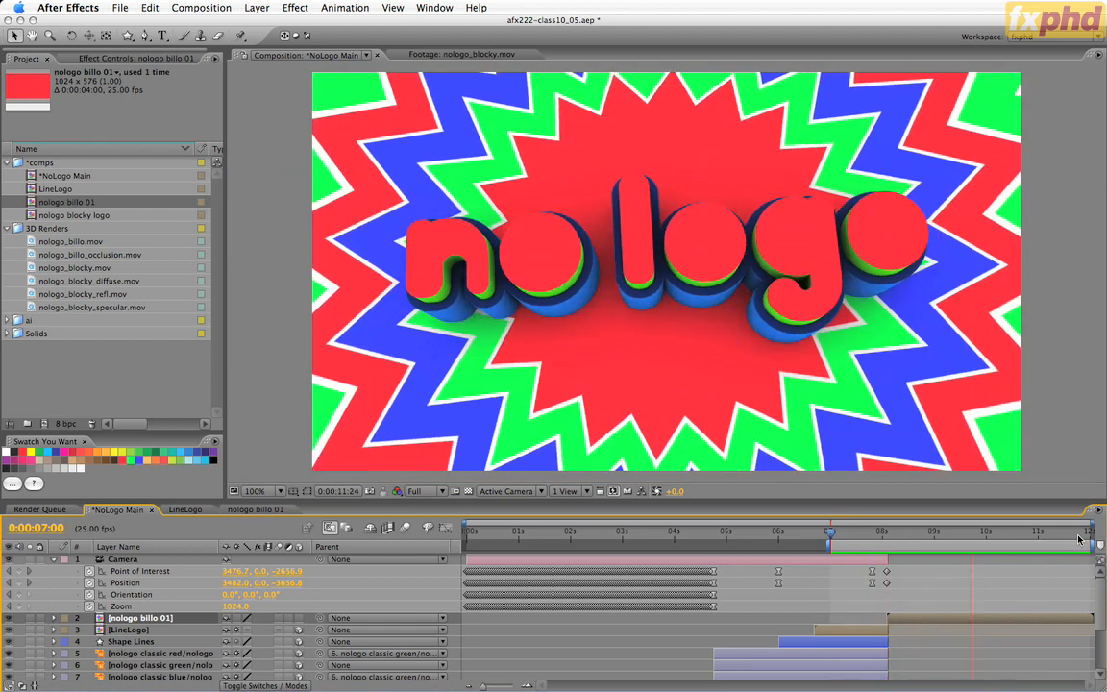
key(space)
drag(834, 532, 1064, 542)
right_click(936, 539)
click(914, 544)
click(871, 536)
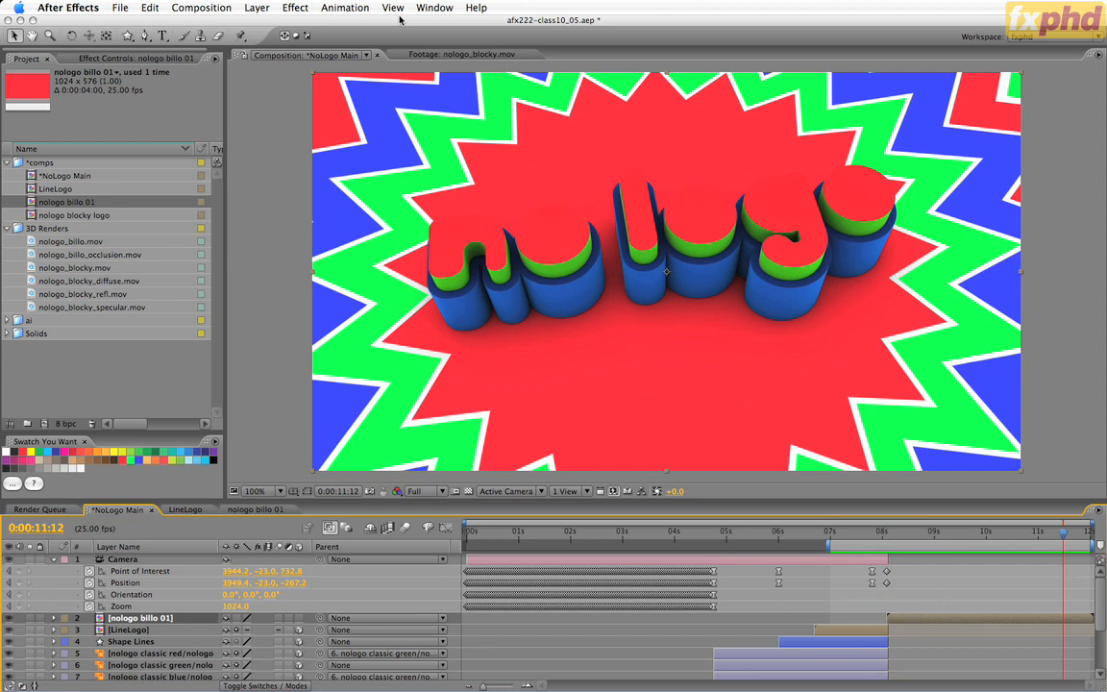
Save the project incrementally as afx222-class10_06.aep and hide the title and action safe guides in the nologo billo 01 comp.
key(super+alt+shift+s)
click(257, 510)
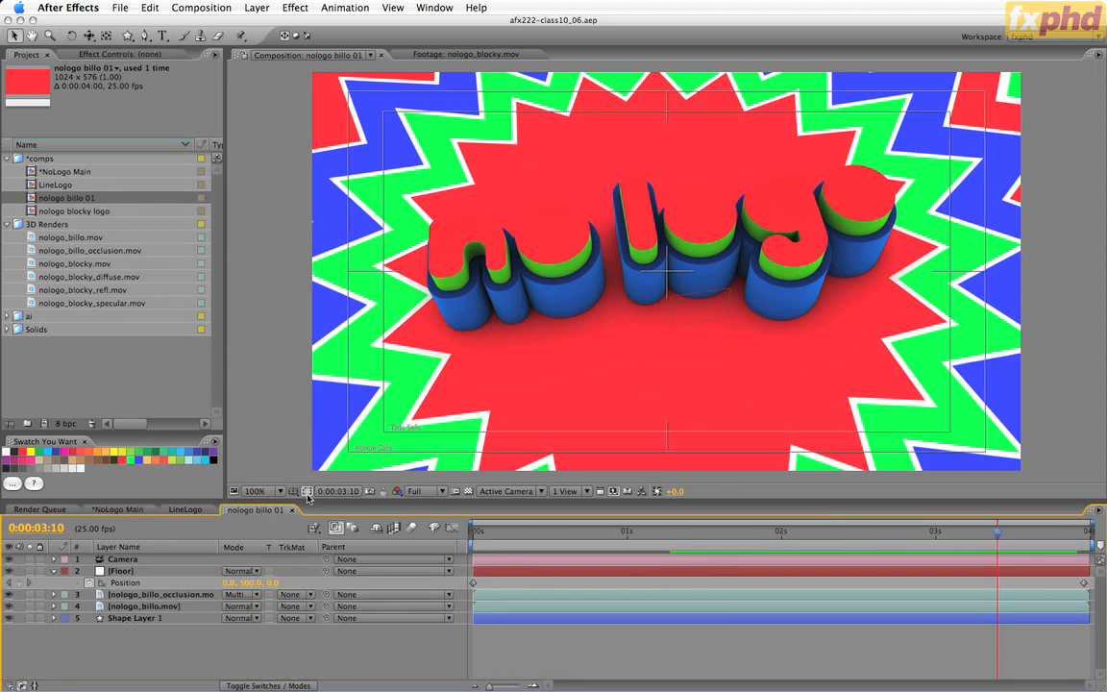
click(308, 493)
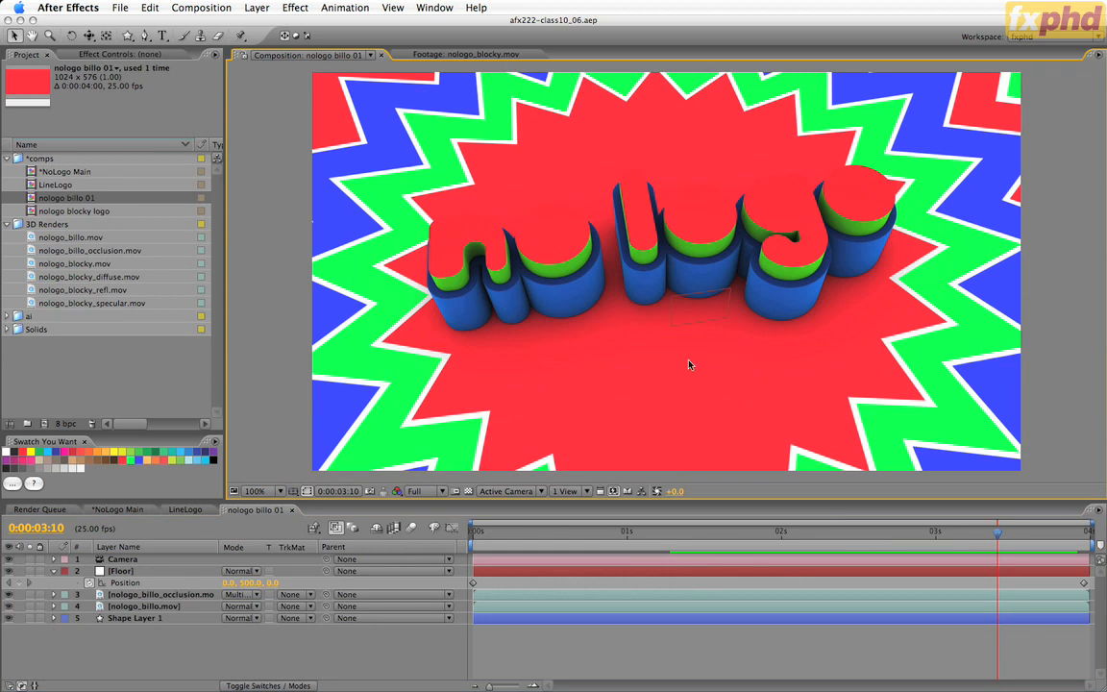
Add Black Solid 1 from the Solids folder as the top layer of the nologo billo 01 comp.
click(7, 328)
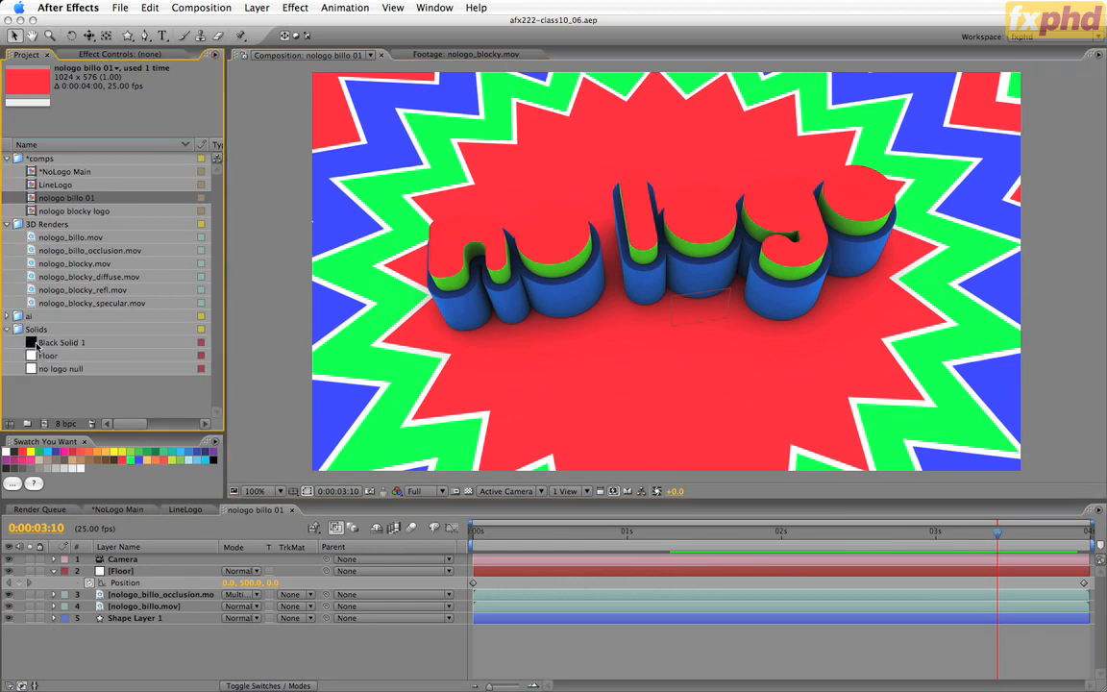
click(30, 344)
drag(29, 343, 94, 556)
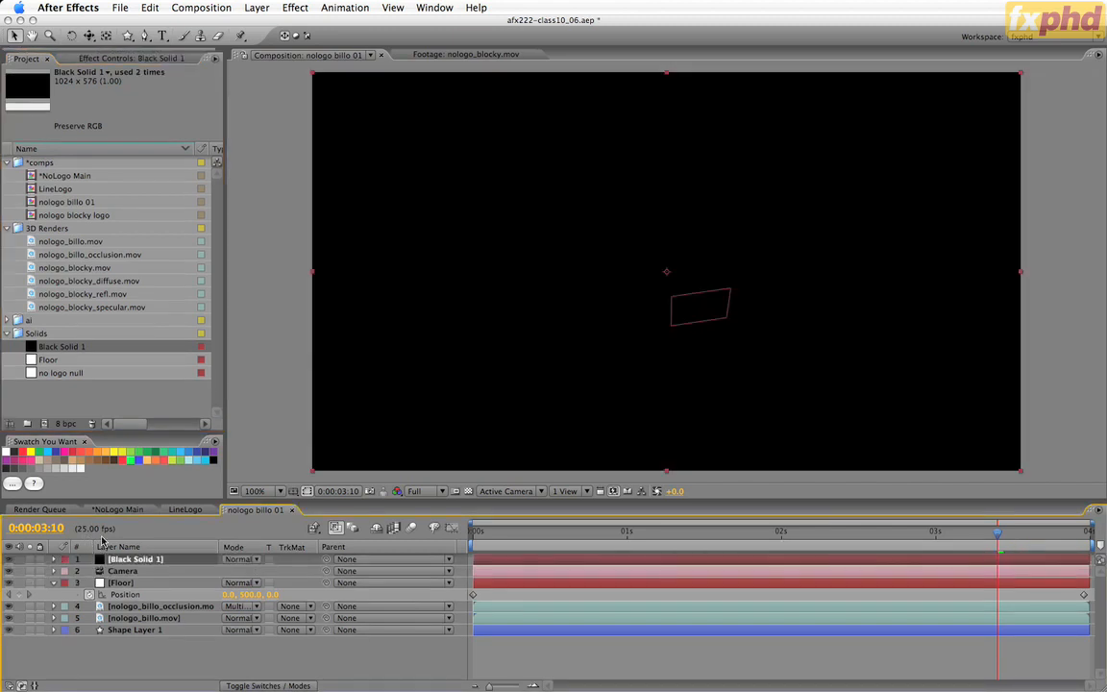
Give Black Solid 1 an elliptical mask filling the whole layer and invert it.
drag(127, 35, 166, 65)
double_click(128, 37)
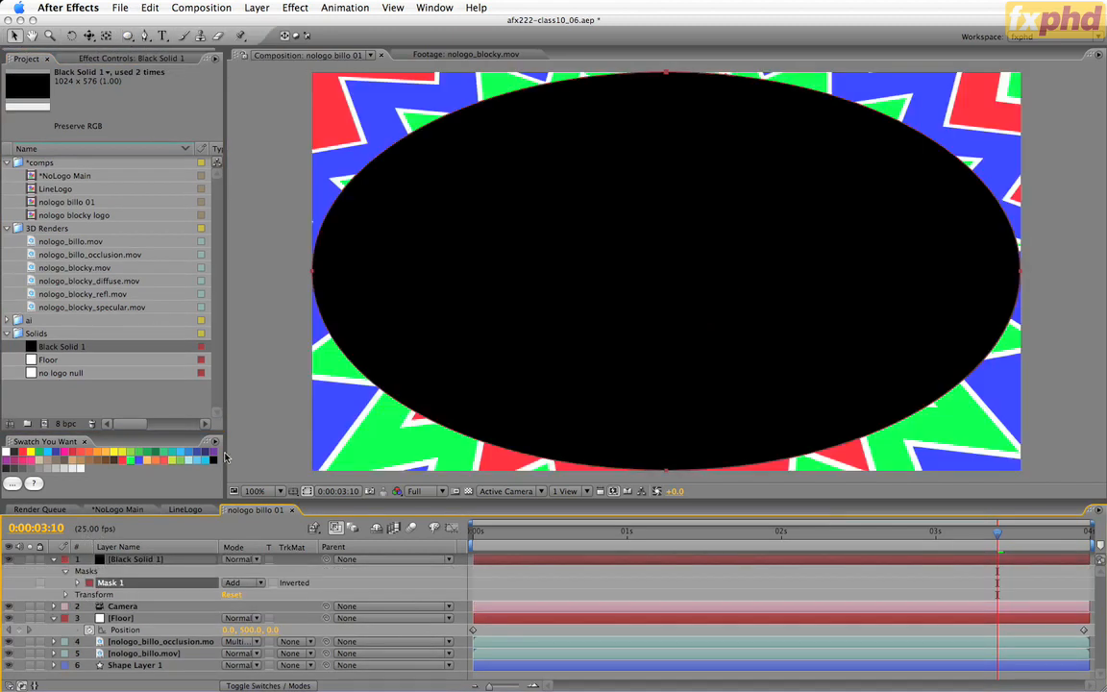
click(273, 582)
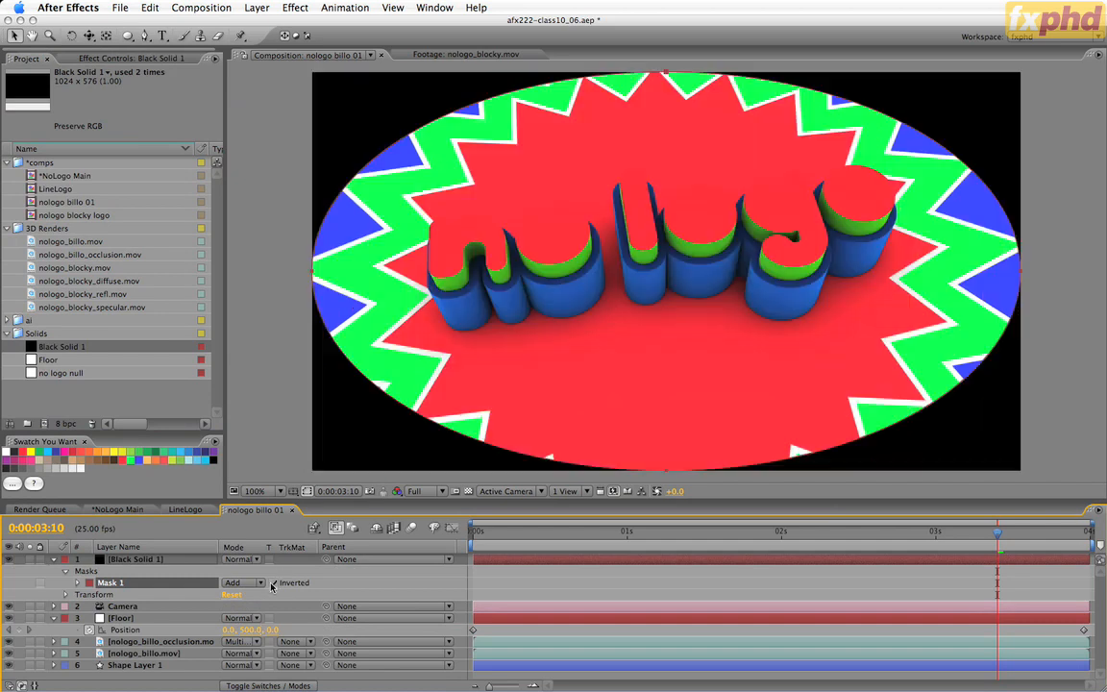
Set Mask 1's feather on Black Solid 1 to 200 pixels.
key(f)
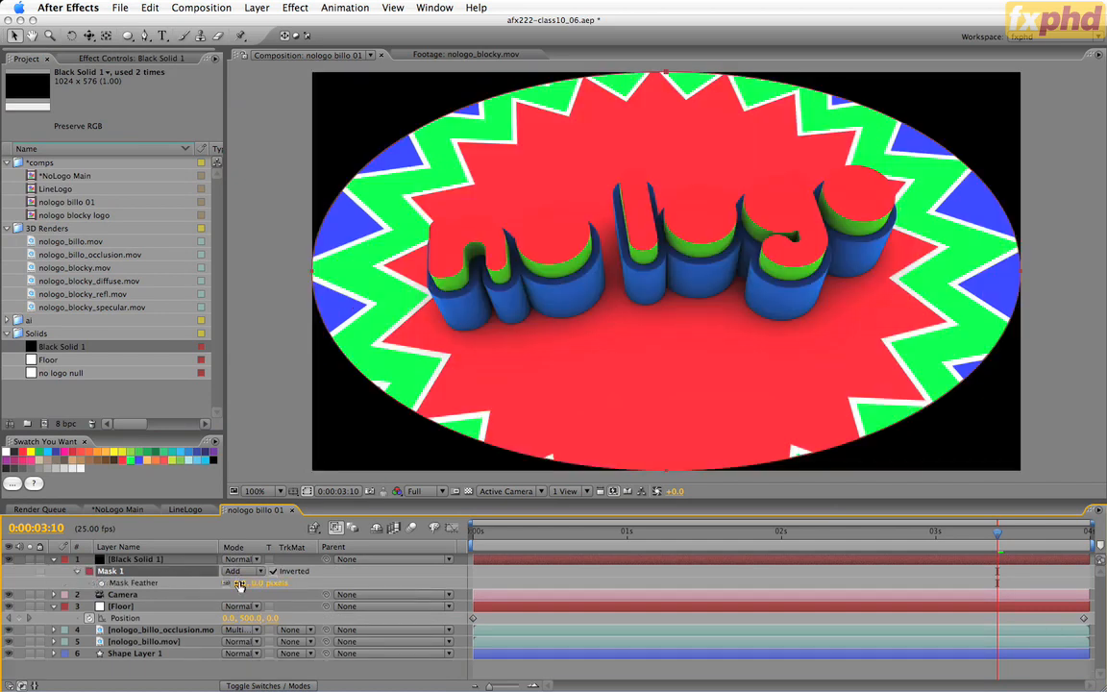
drag(246, 583, 273, 583)
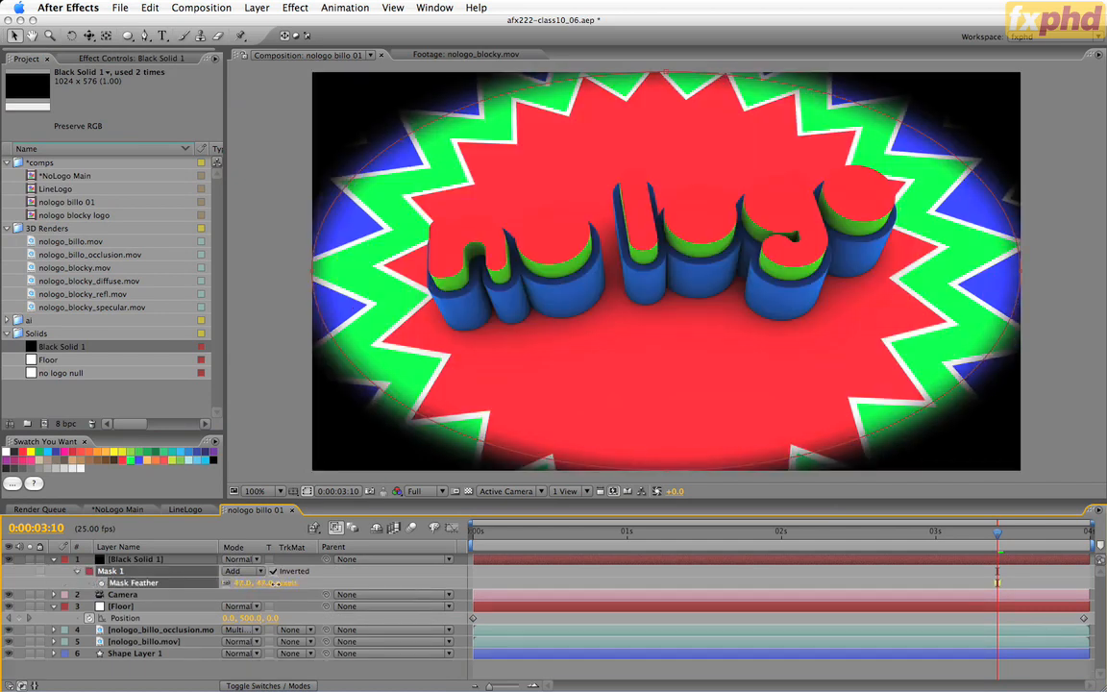
click(241, 582)
text(200)
key(Return)
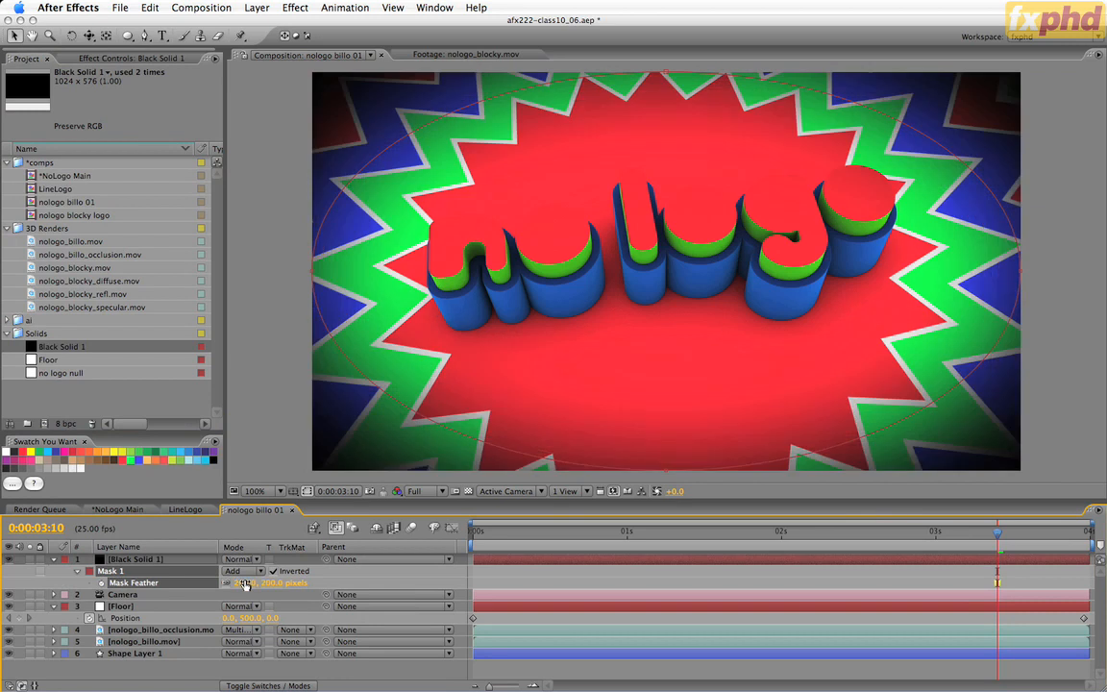
Set Black Solid 1's opacity to 50% and compare the image with the vignette hidden and shown.
click(174, 560)
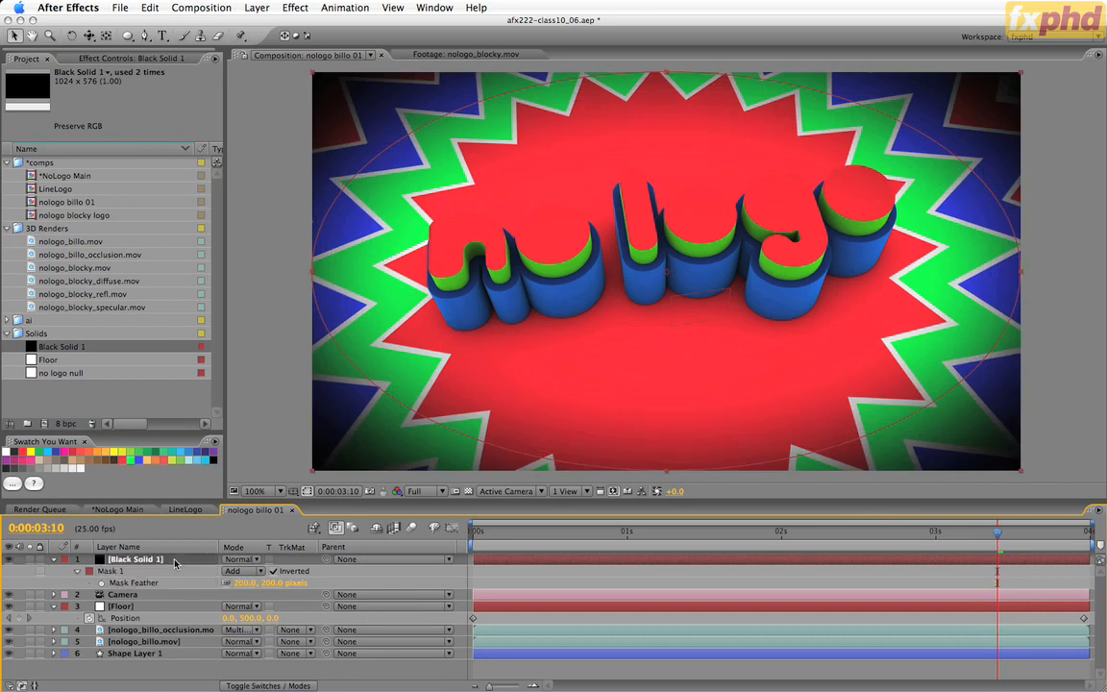
key(t)
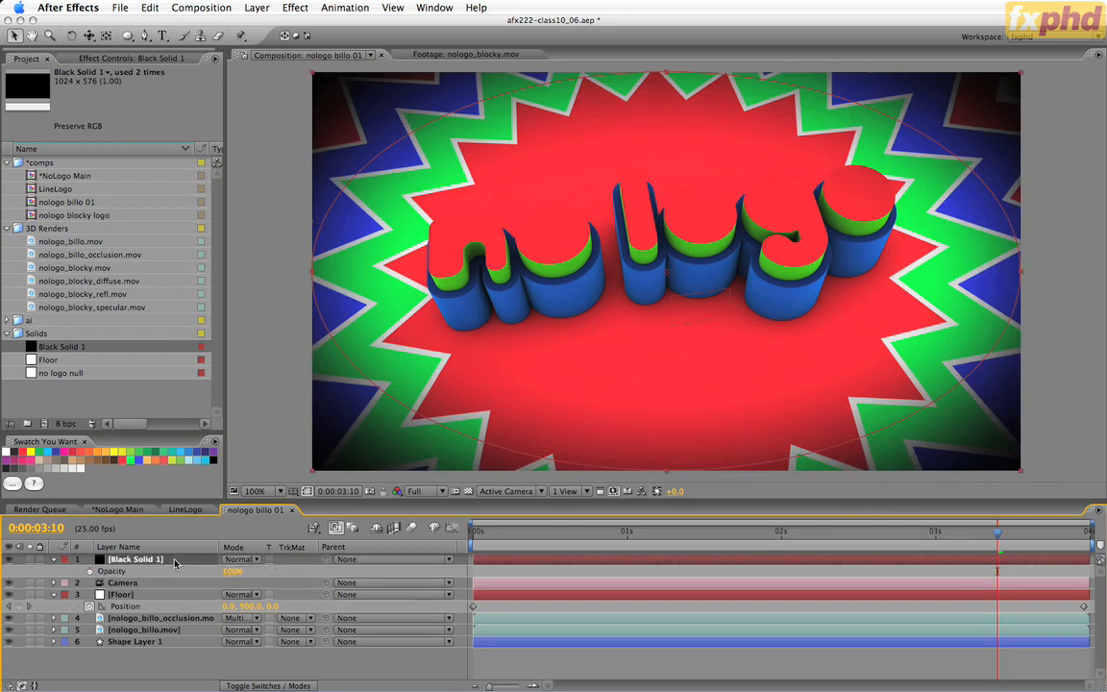
click(236, 571)
text(0)
key(Return)
click(305, 659)
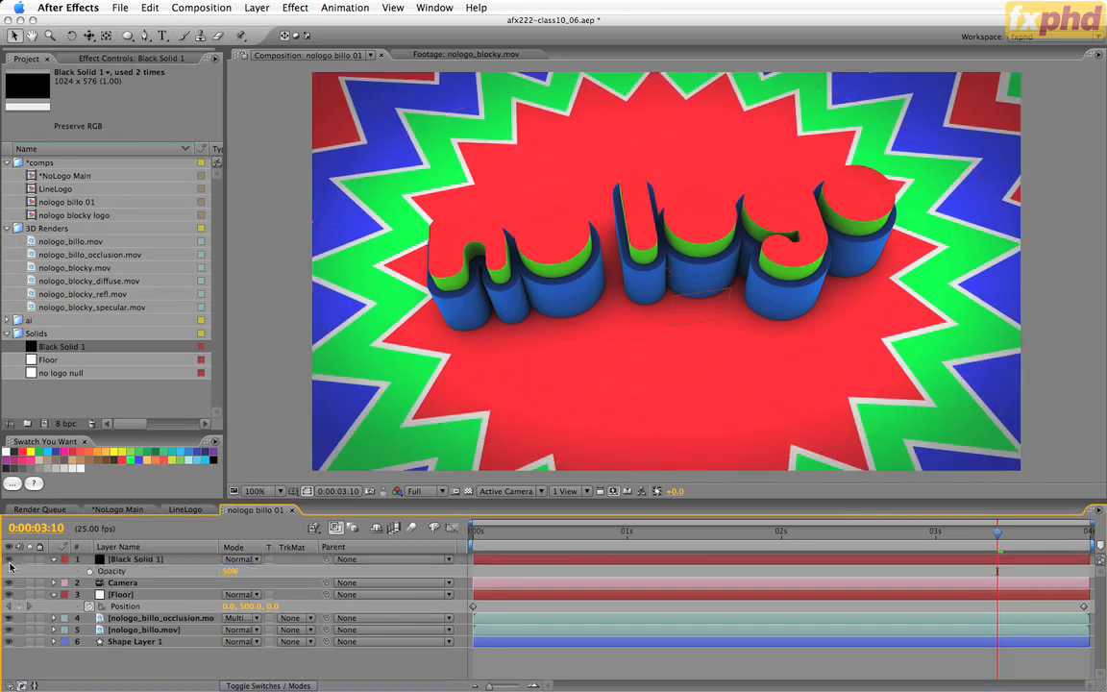
click(9, 561)
click(10, 561)
click(10, 562)
click(10, 562)
In the *NoLogo Main comp, collapse the Camera layer's properties and move to 0:00:03:09.
click(117, 509)
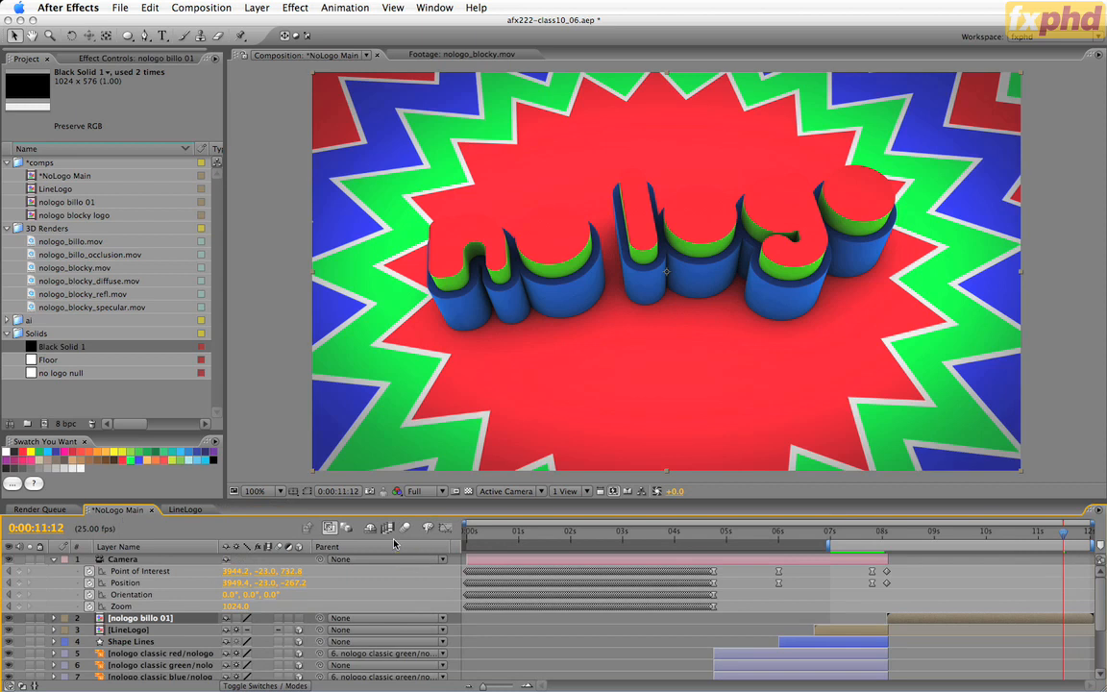
click(54, 559)
click(606, 535)
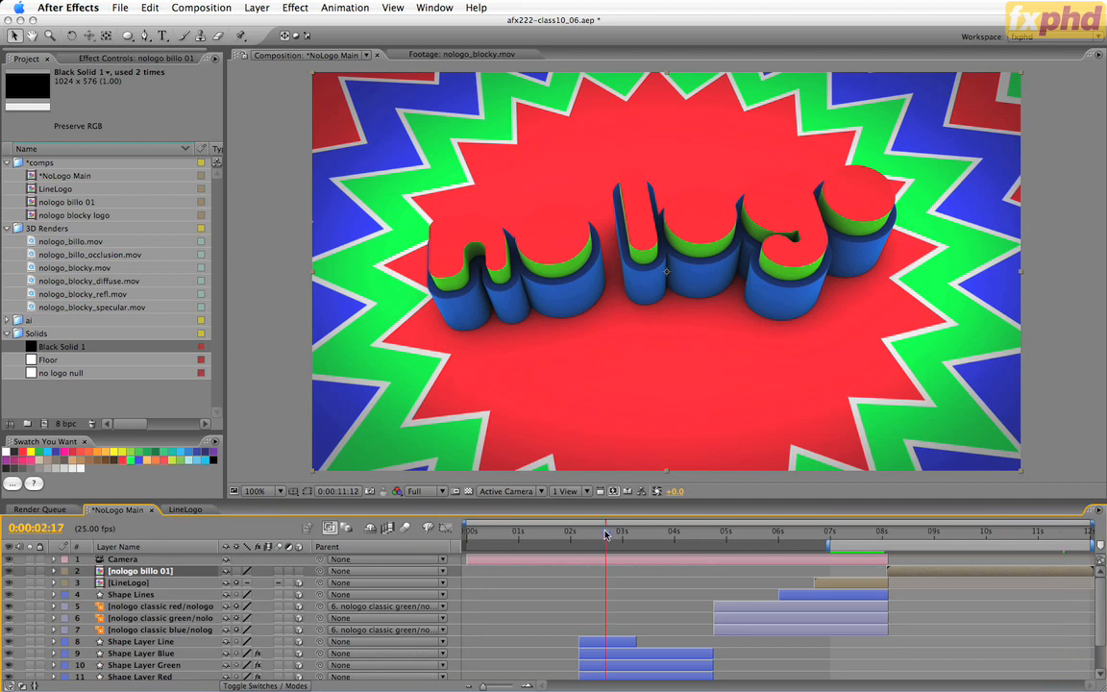
drag(606, 535, 642, 535)
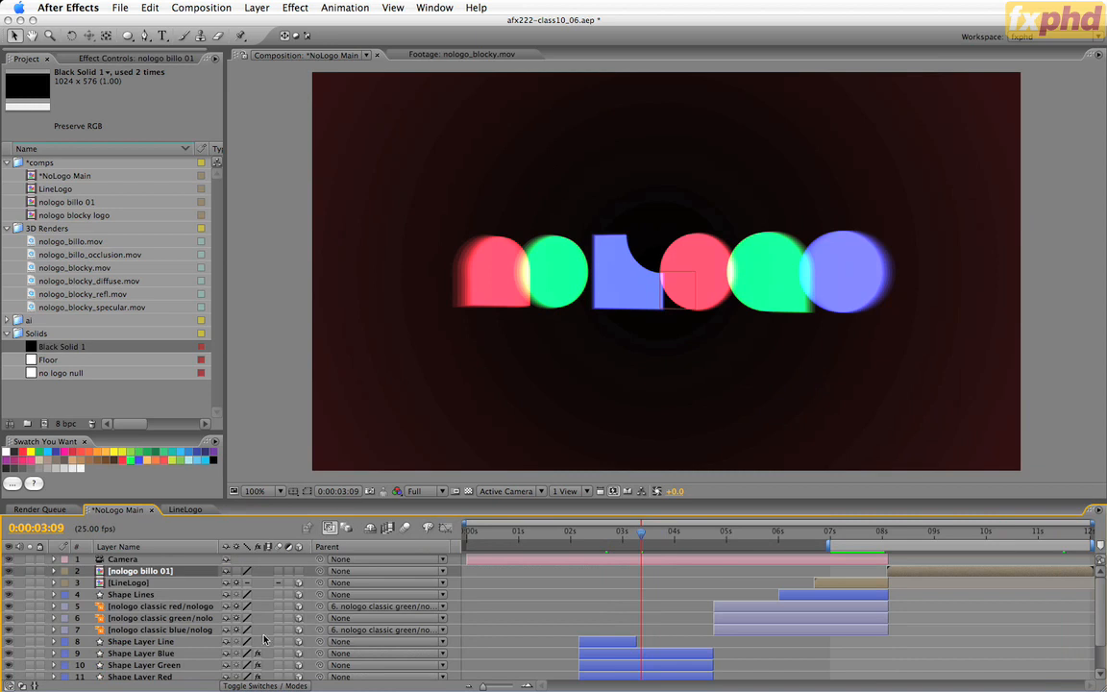
With the title/action-safe guides shown, draw an upright five-point star about 251 px in outer radius, centred on a new shape layer.
key(super+shift+a)
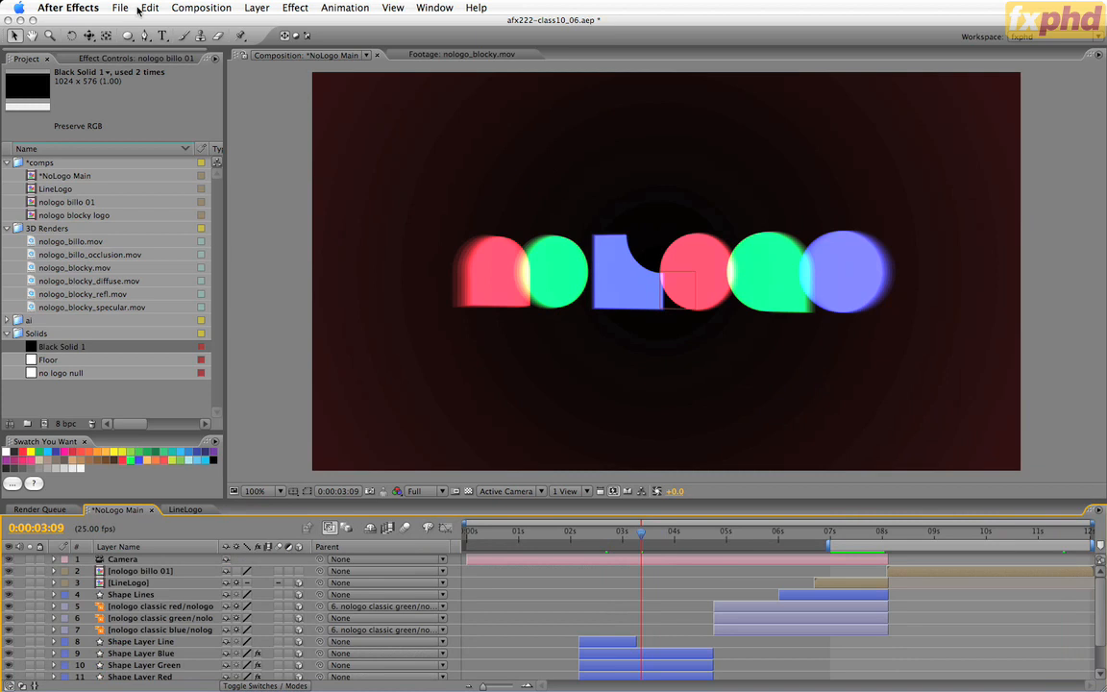
mouse_move(125, 36)
mouse_down()
mouse_move(151, 96)
mouse_move(171, 101)
mouse_up()
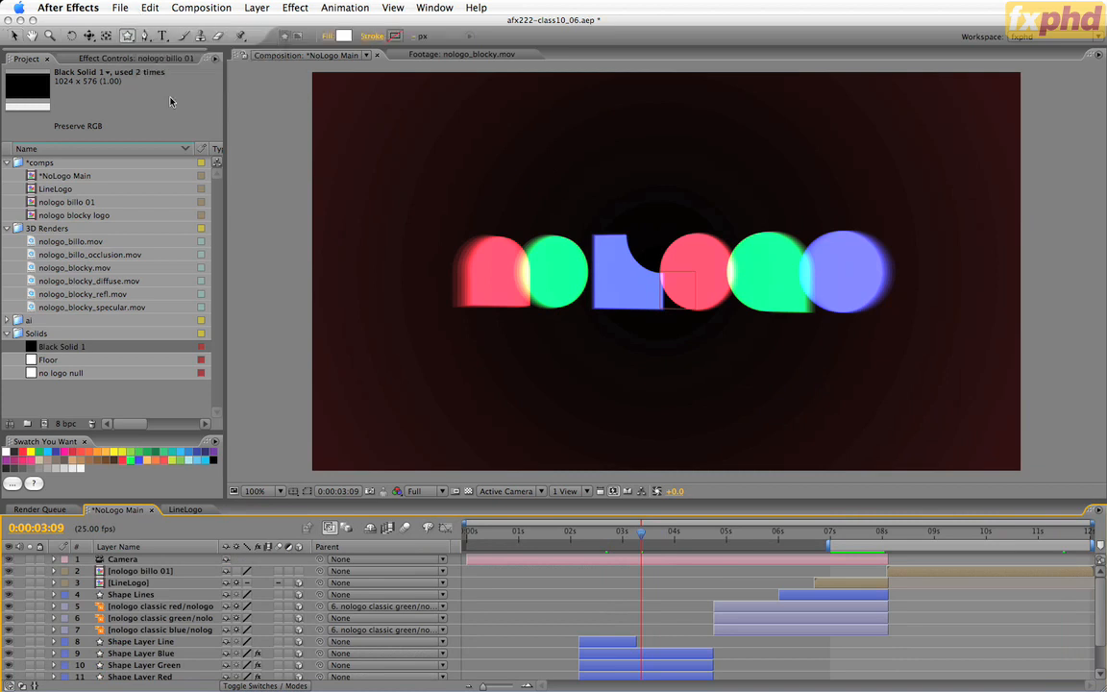
key(apostrophe)
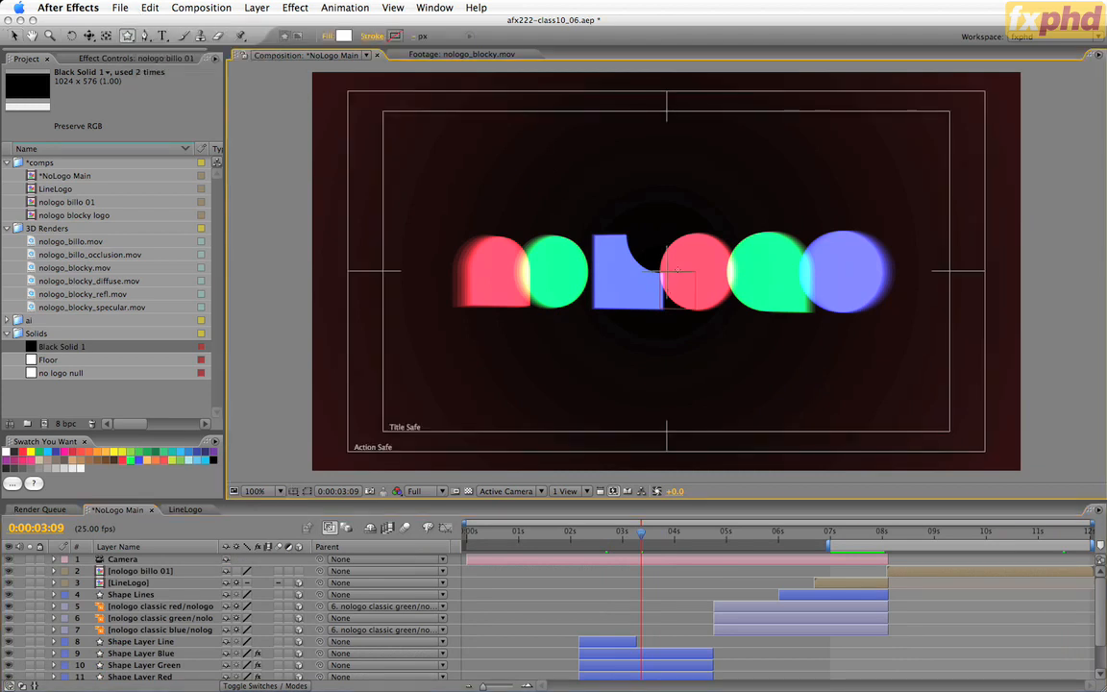
drag(670, 275, 777, 419)
key(super+z)
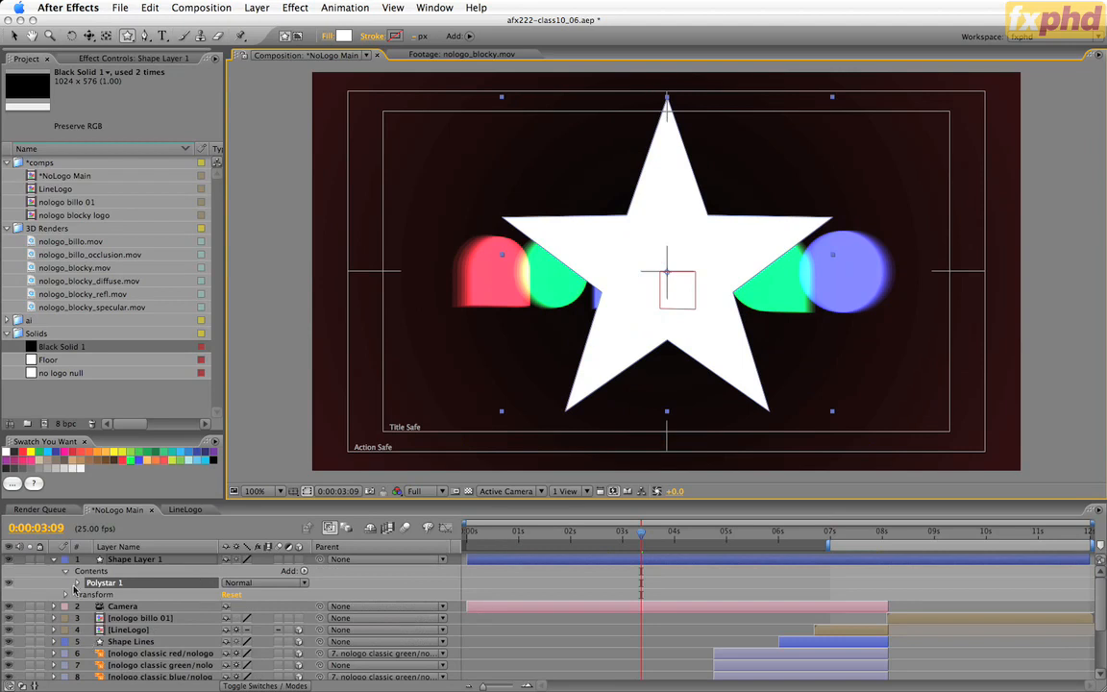
Give Polystar Path 1 24 points, an inner radius of 10 and an outer radius of 200.
click(77, 583)
click(91, 596)
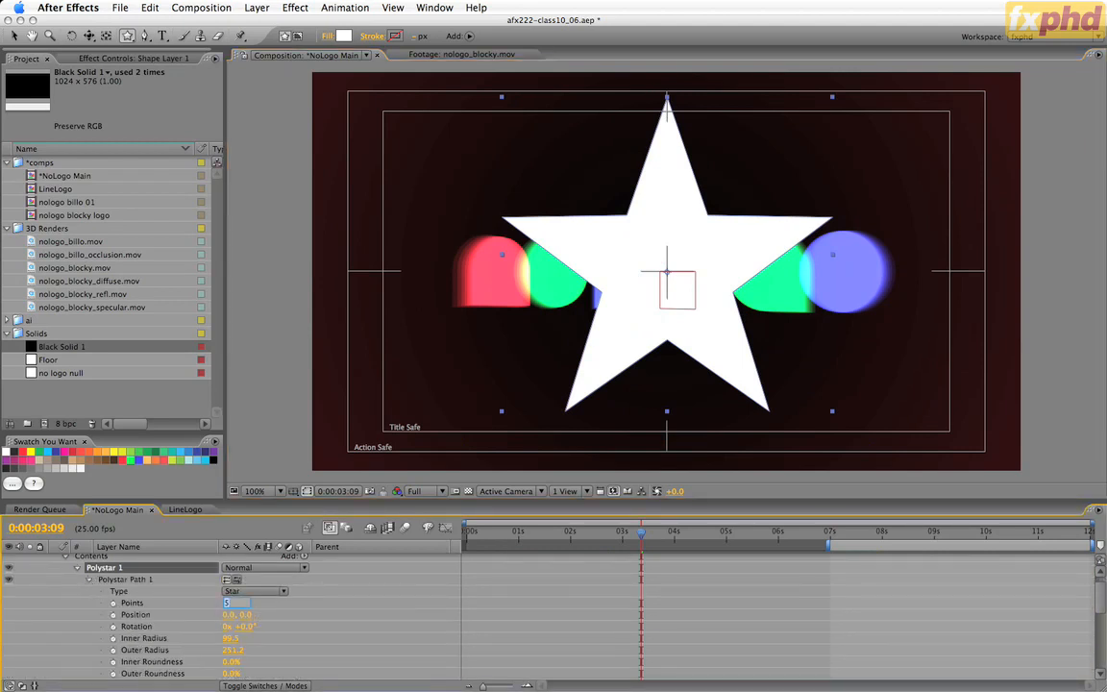
drag(228, 603, 246, 602)
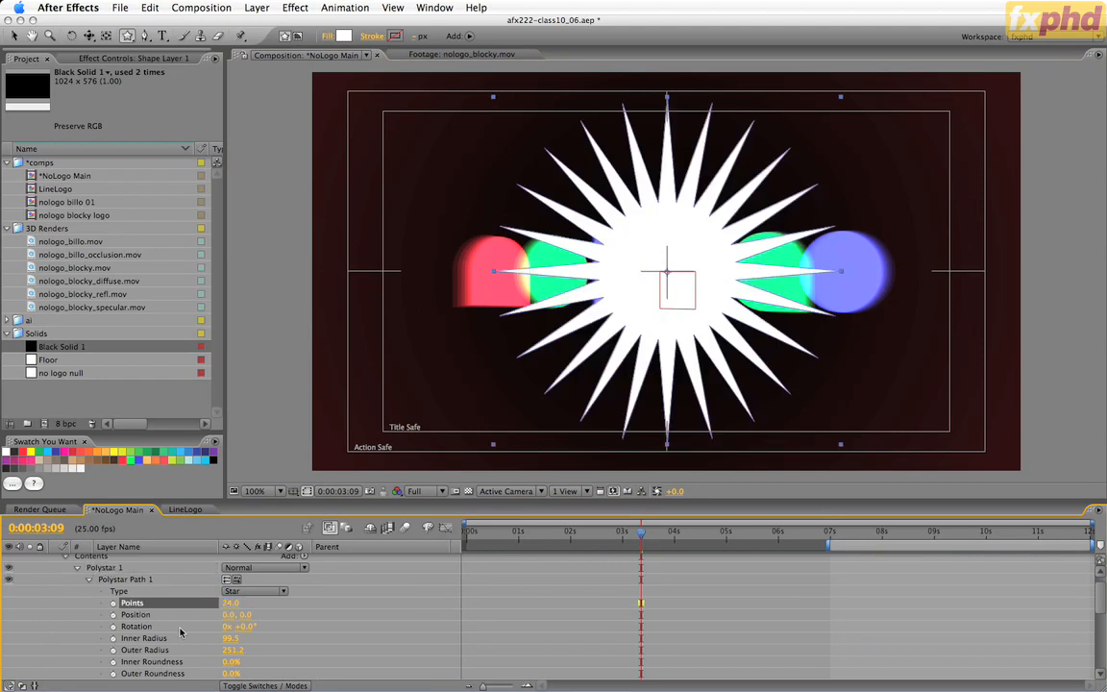
click(232, 638)
text(10)
key(Tab)
text(200)
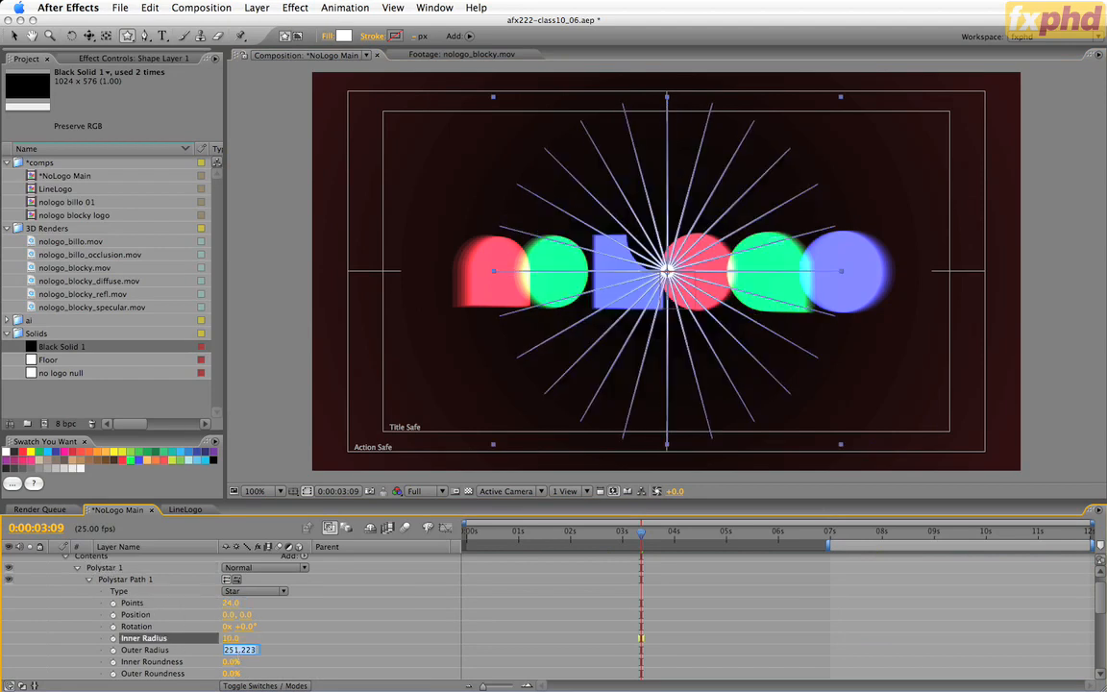
key(Return)
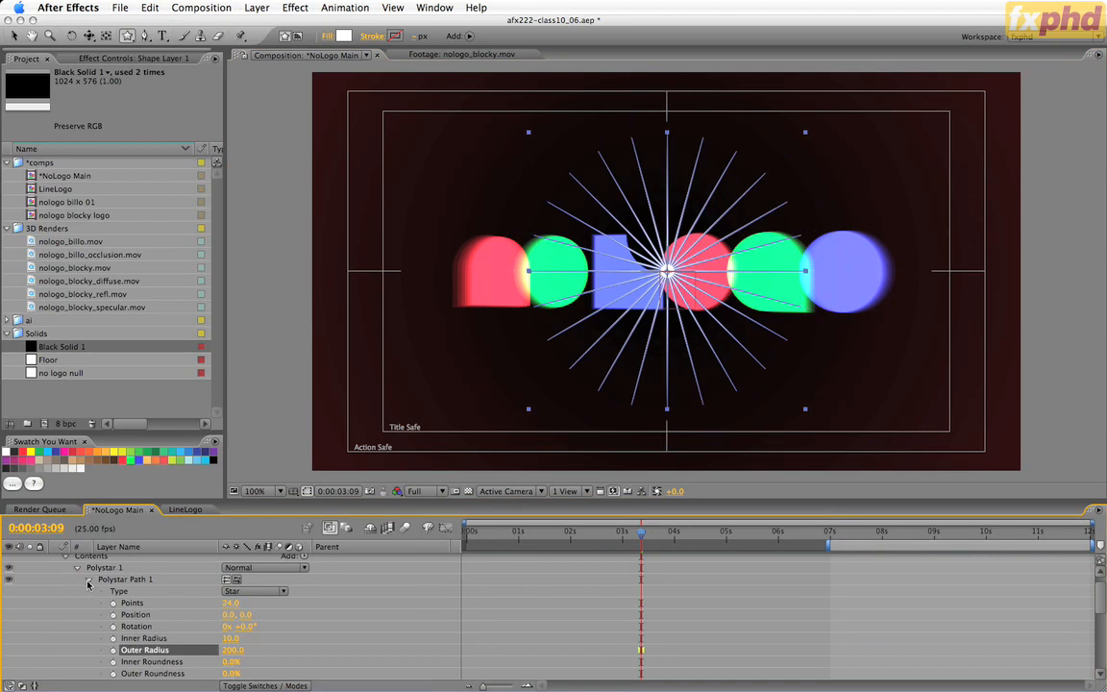
click(89, 581)
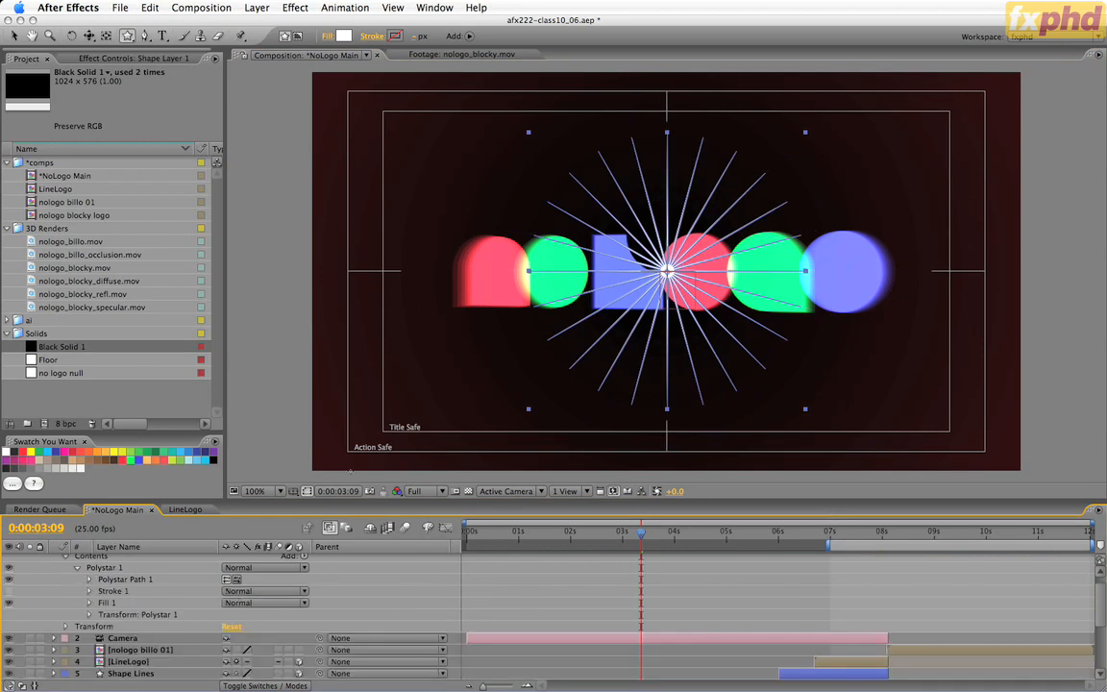
Hide the shape path outlines in the composition view and delete Stroke 1 from Polystar 1.
click(307, 492)
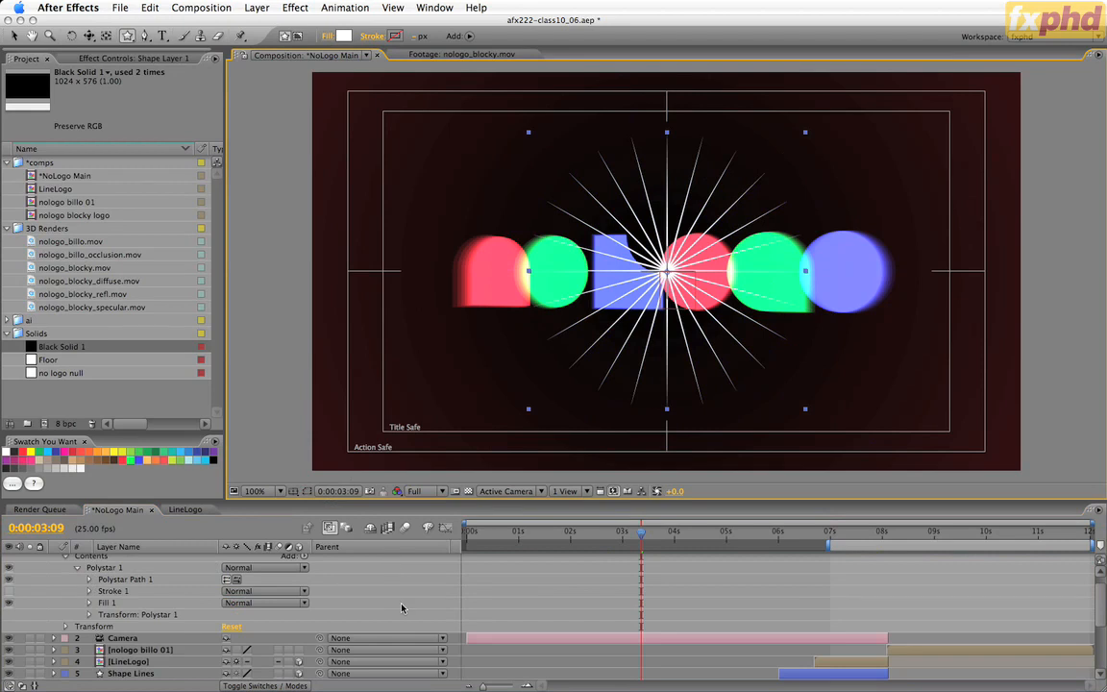
click(122, 592)
key(Delete)
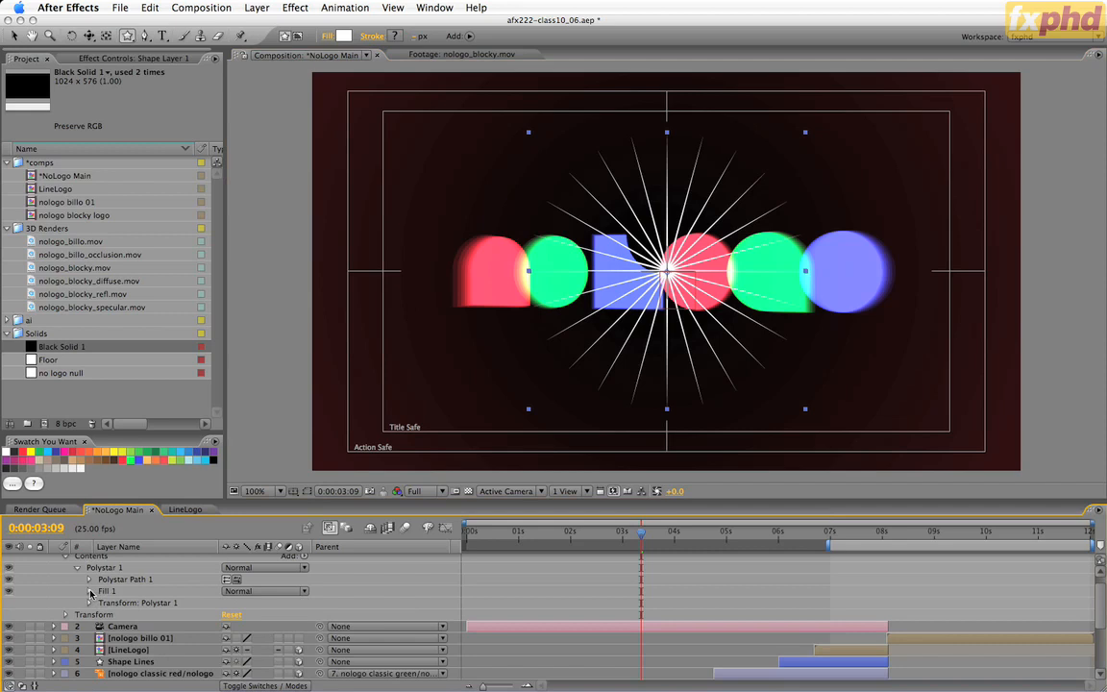
Set Fill 1's colour in Polystar 1 to the bright red sampled from the saved colour swatches.
click(90, 592)
click(246, 627)
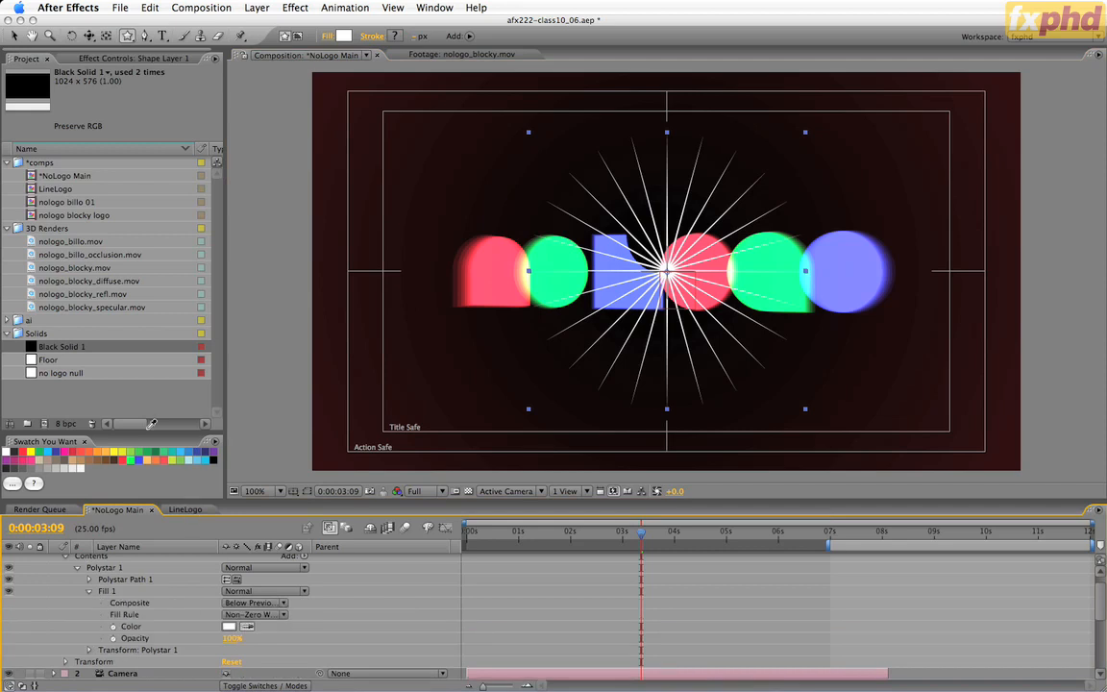
click(125, 456)
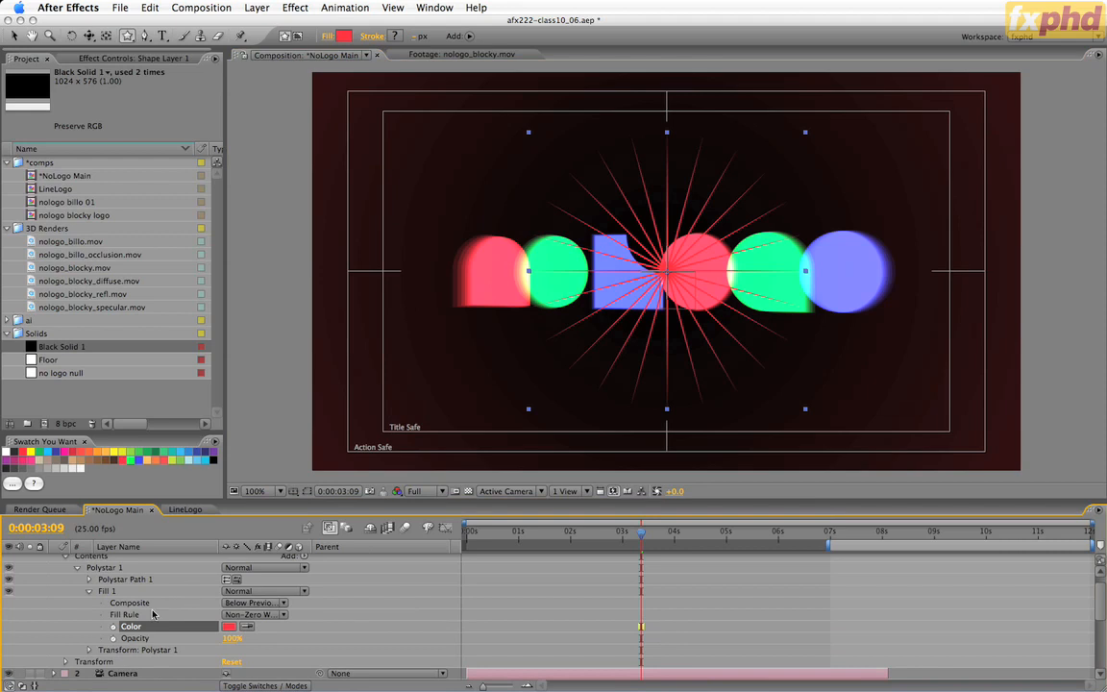
click(90, 591)
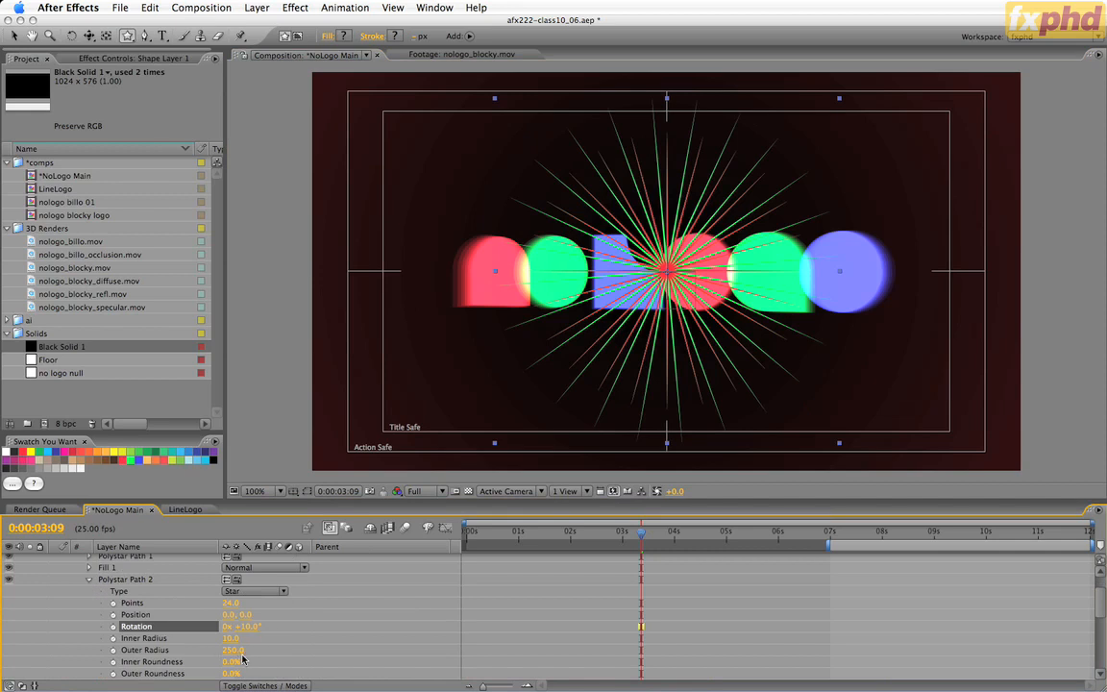
Duplicate Polystar Path 2 together with Fill 2, and set the copied path's outer radius to 300.
click(90, 579)
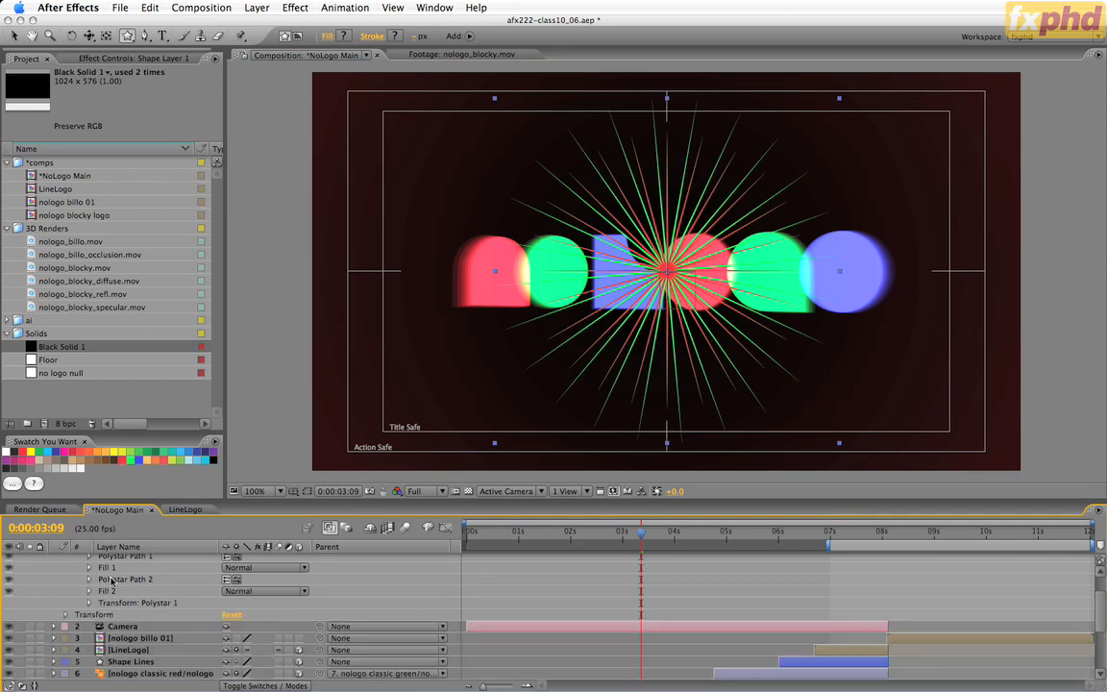
click(111, 581)
shift+click(109, 591)
key(super+d)
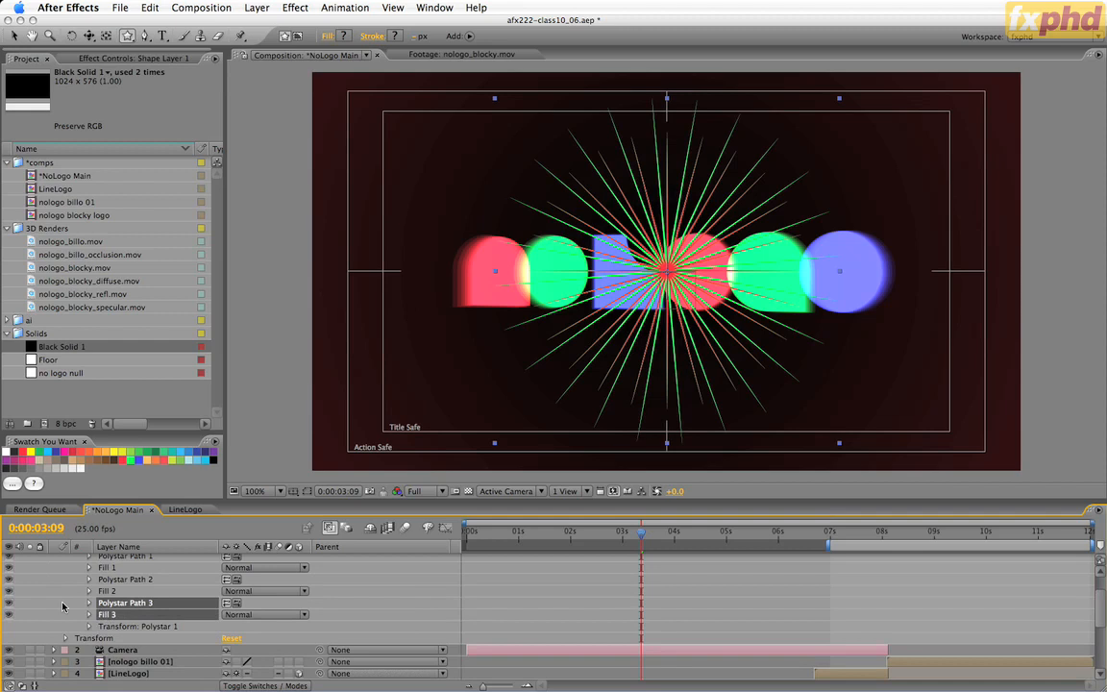
click(90, 602)
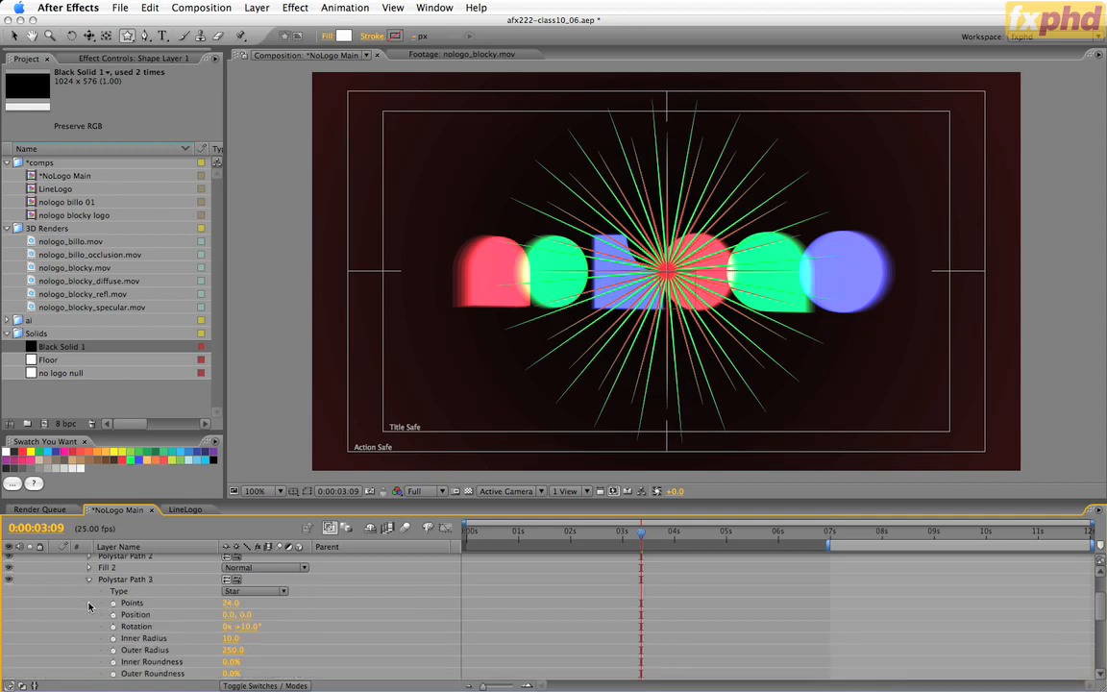
click(232, 650)
text(300)
key(Return)
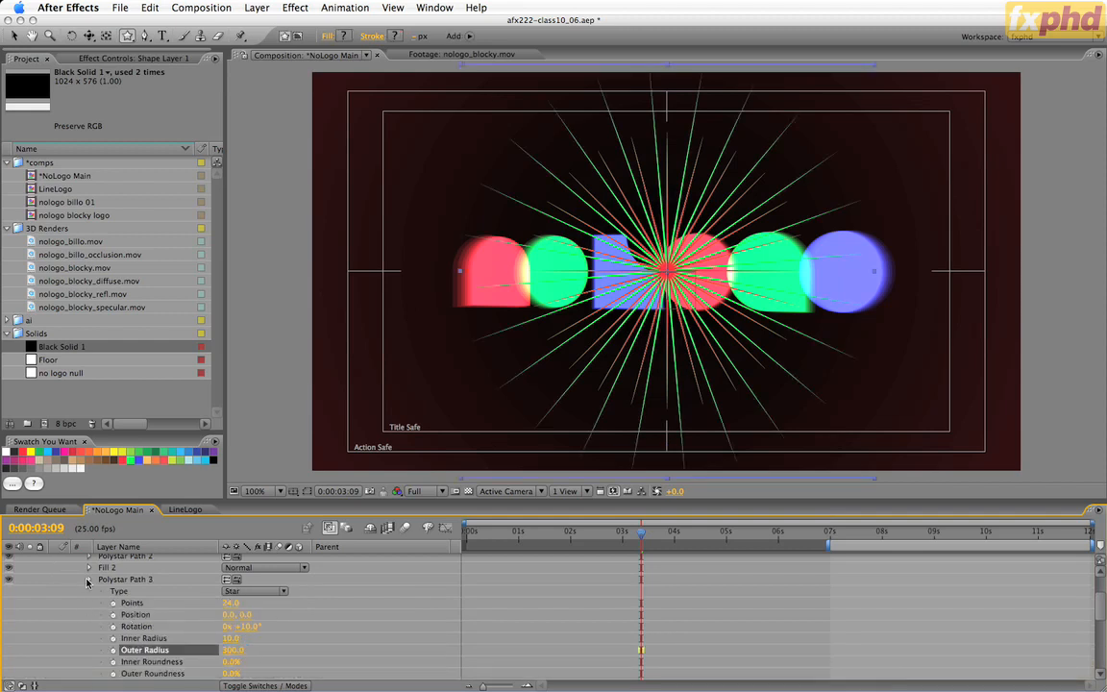
Set Fill 3's colour to the sampled blue swatch and rotate Polystar Path 3 further so its rays separate from the green ones.
click(85, 579)
click(90, 591)
click(247, 628)
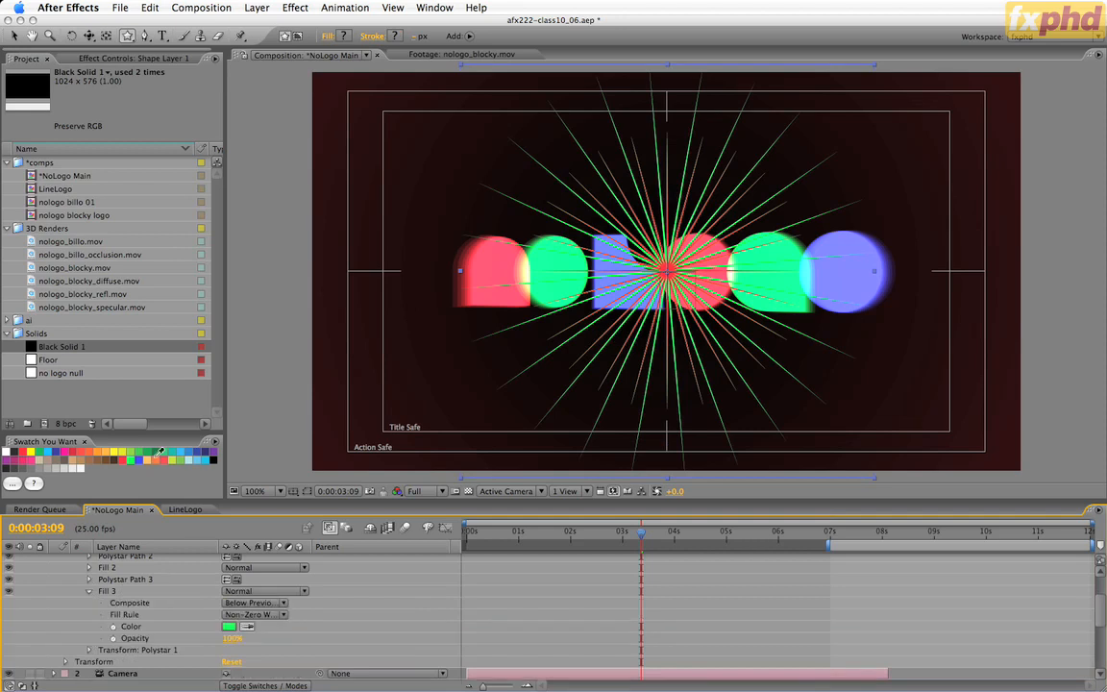
click(141, 459)
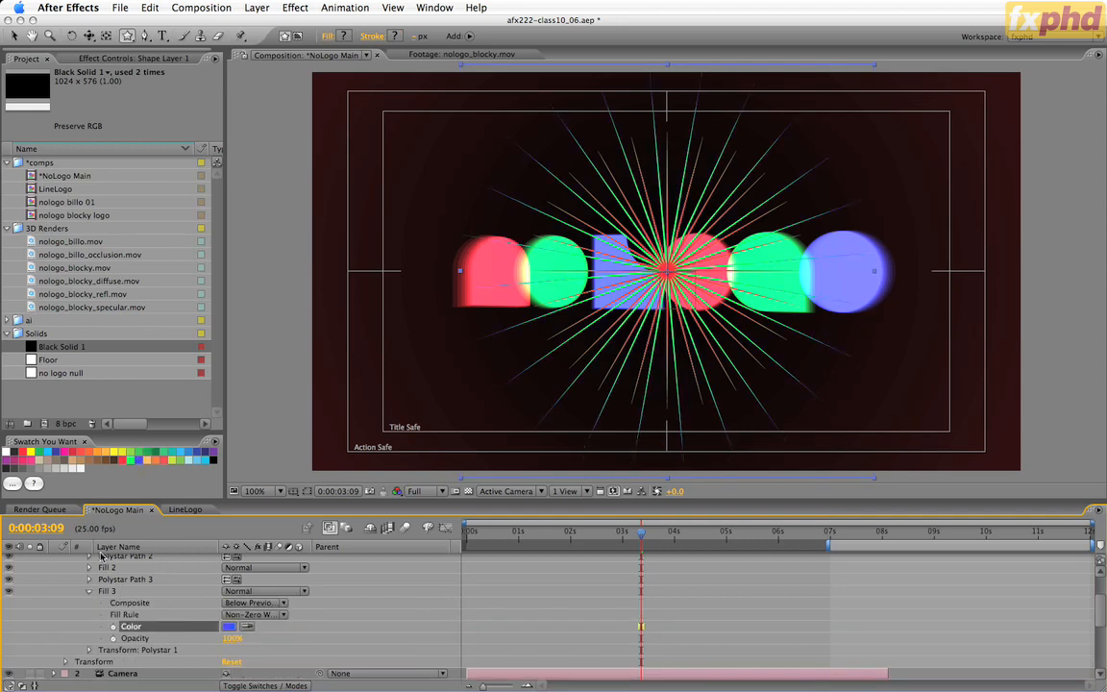
click(90, 592)
click(89, 580)
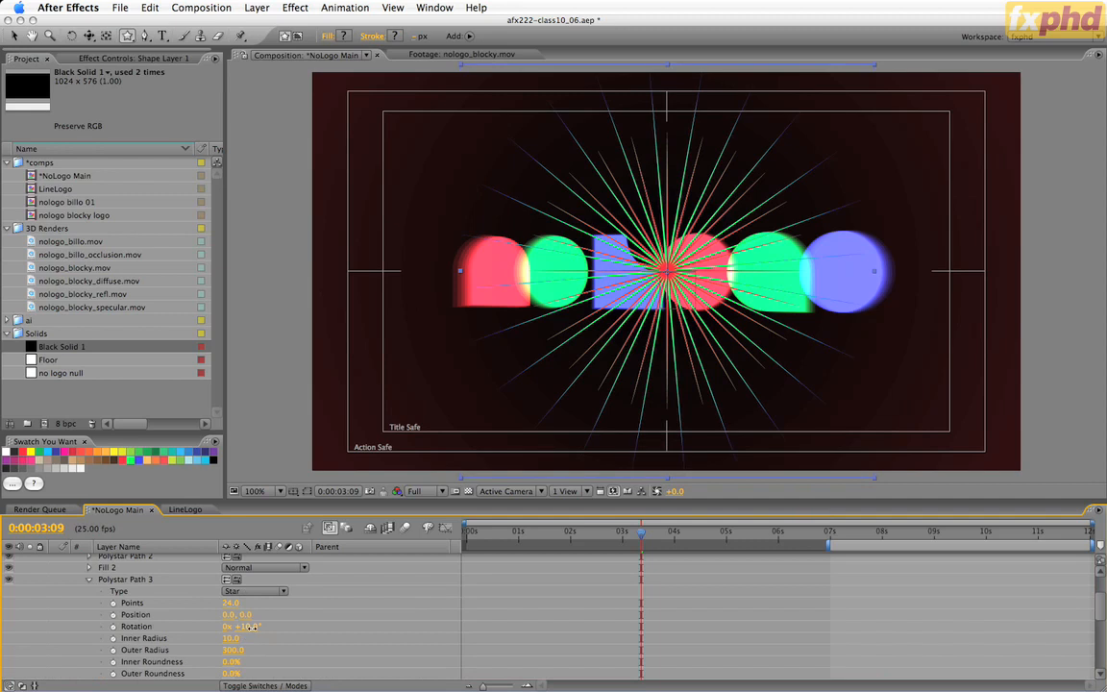
drag(253, 627, 258, 627)
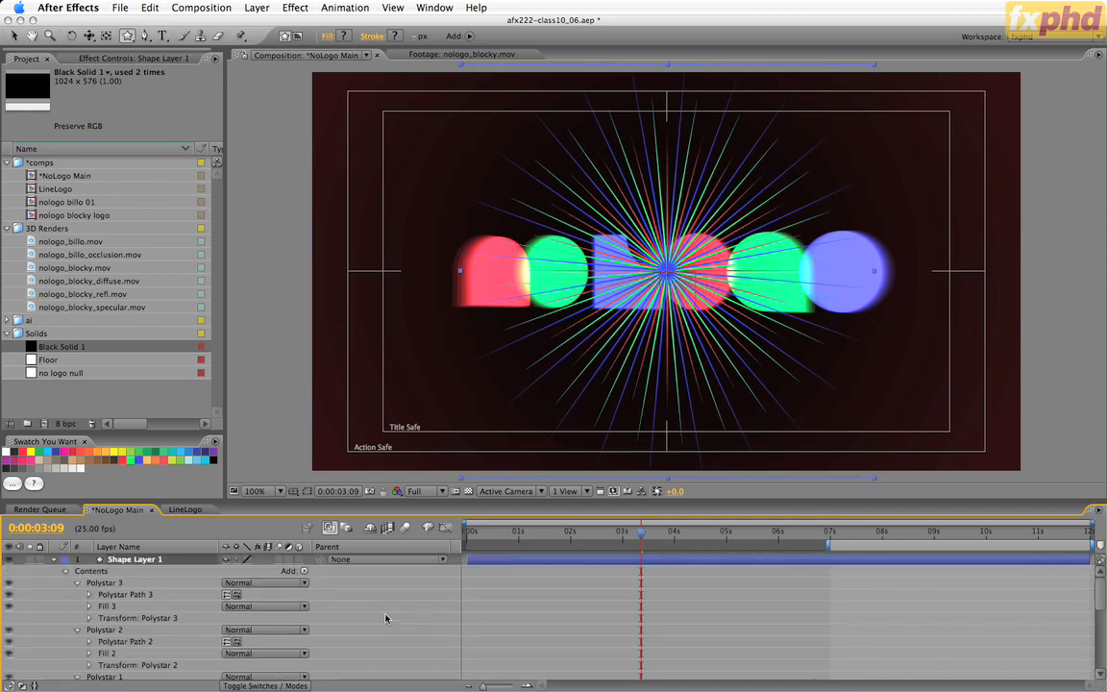
Examine the Polystar 3, Polystar 2 and Polystar 1 groups of Shape Layer 1 in the maximised timeline, then restore the layout.
key(grave)
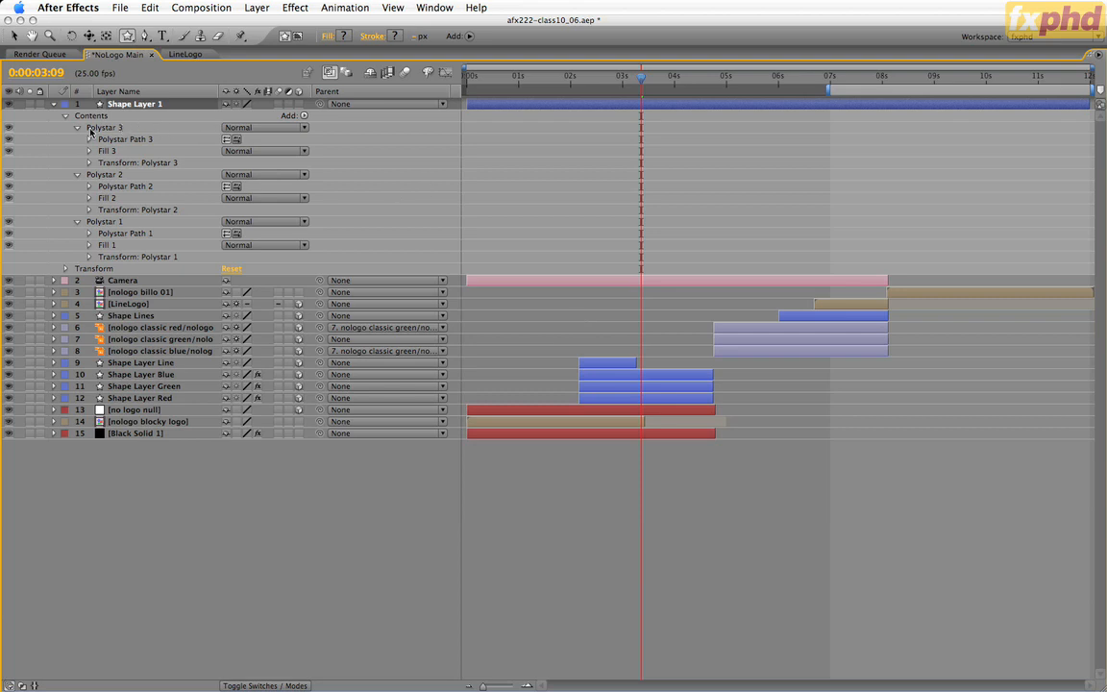
click(96, 125)
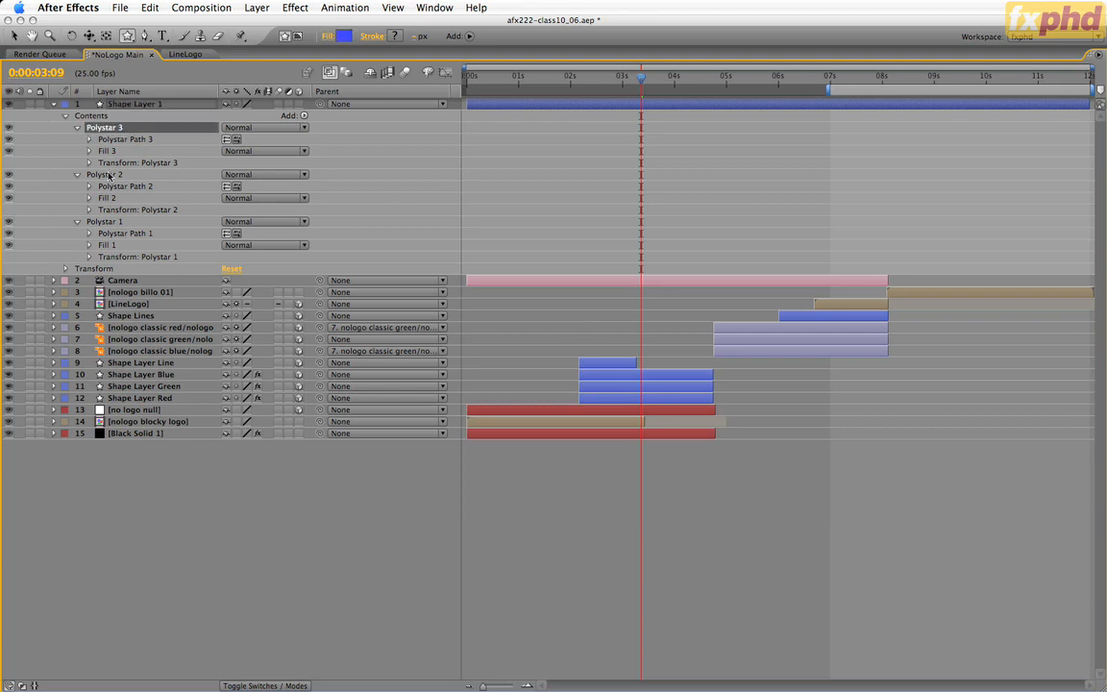
click(109, 175)
click(98, 221)
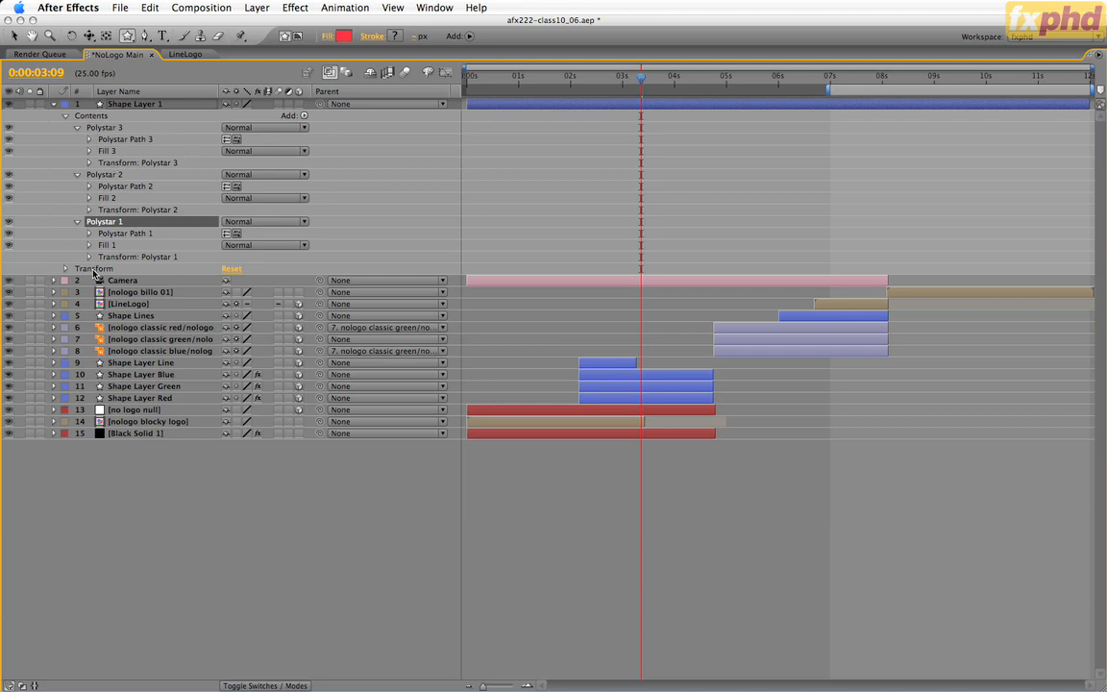
key(grave)
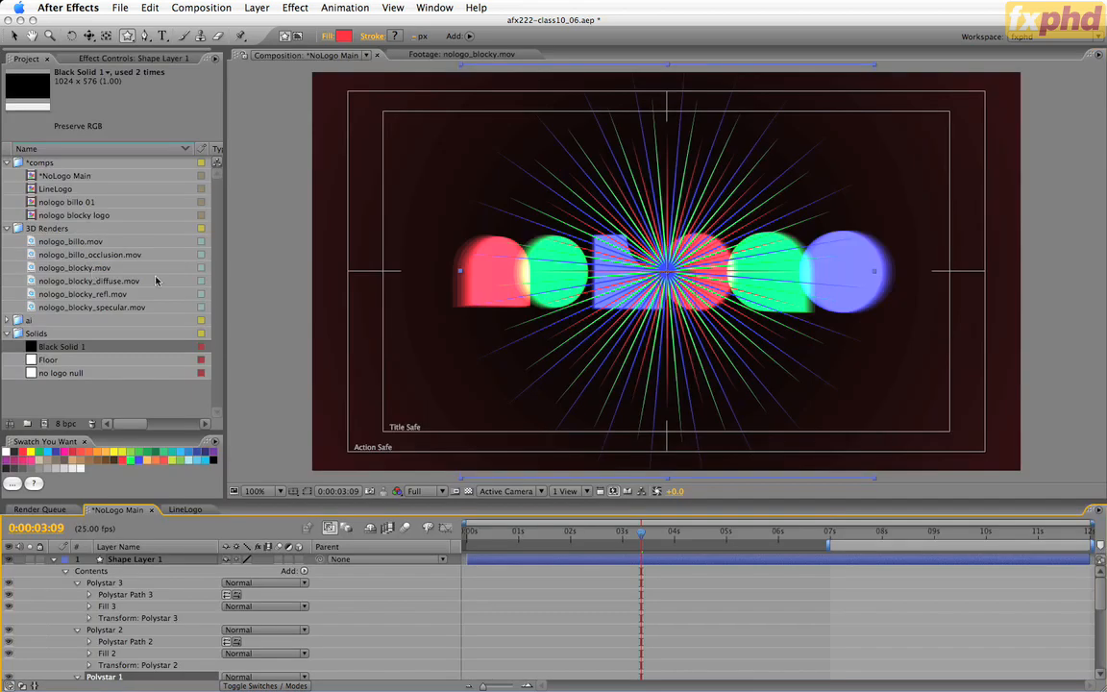
Collapse the Polystar 3, Polystar 2 and Polystar 1 groups in Shape Layer 1.
click(77, 583)
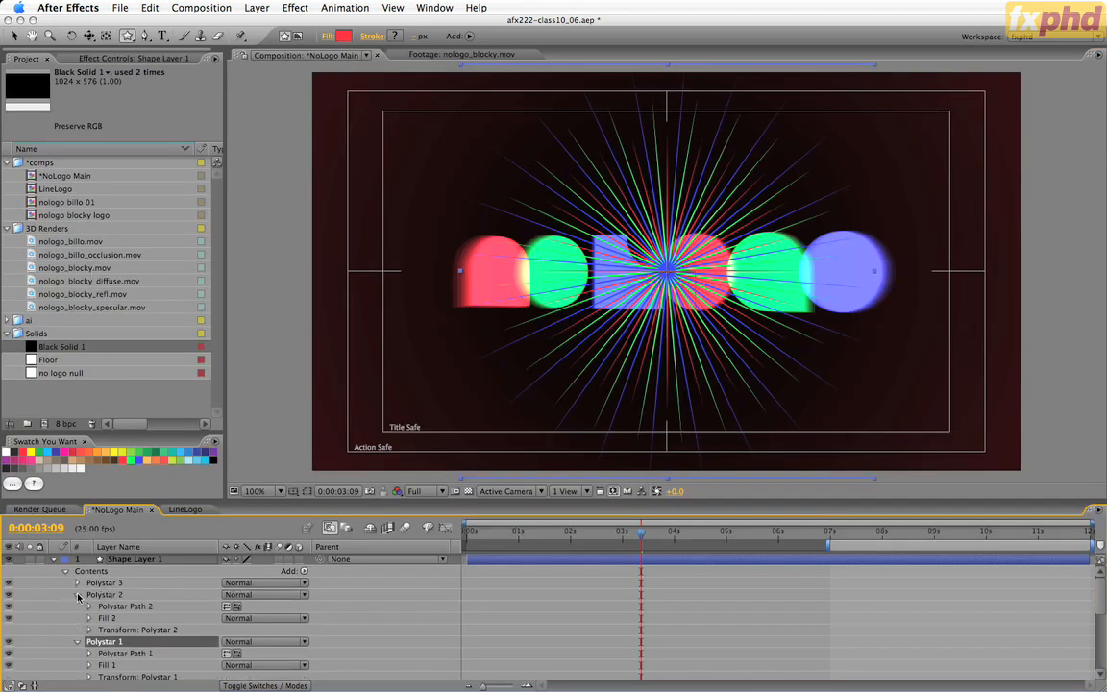
click(77, 595)
click(77, 615)
click(77, 607)
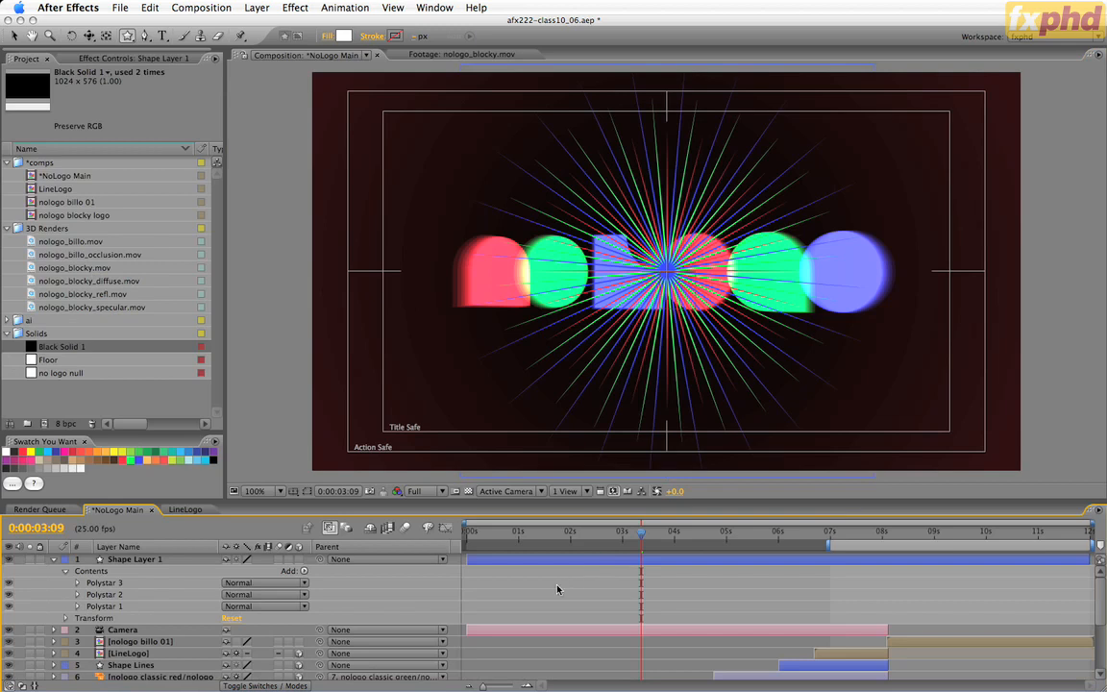
Make Shape Layer 1 start at 0:00:02:04, in line with the start of Shape Layer Blue.
scroll(559, 589, down, 3)
click(606, 659)
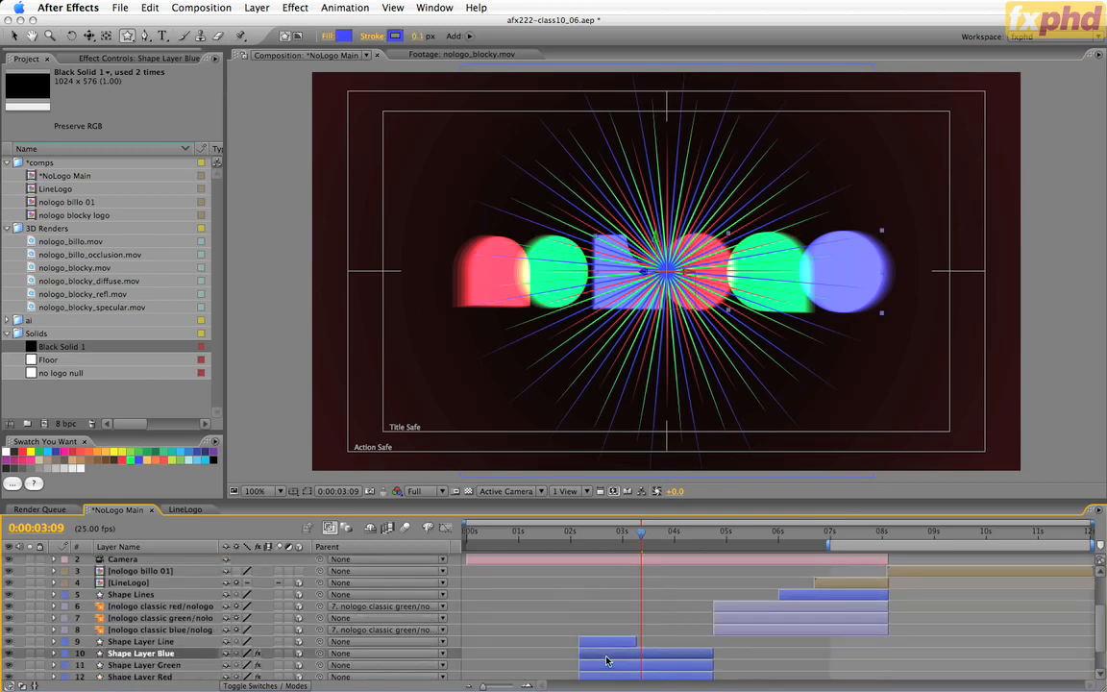
drag(520, 534, 578, 534)
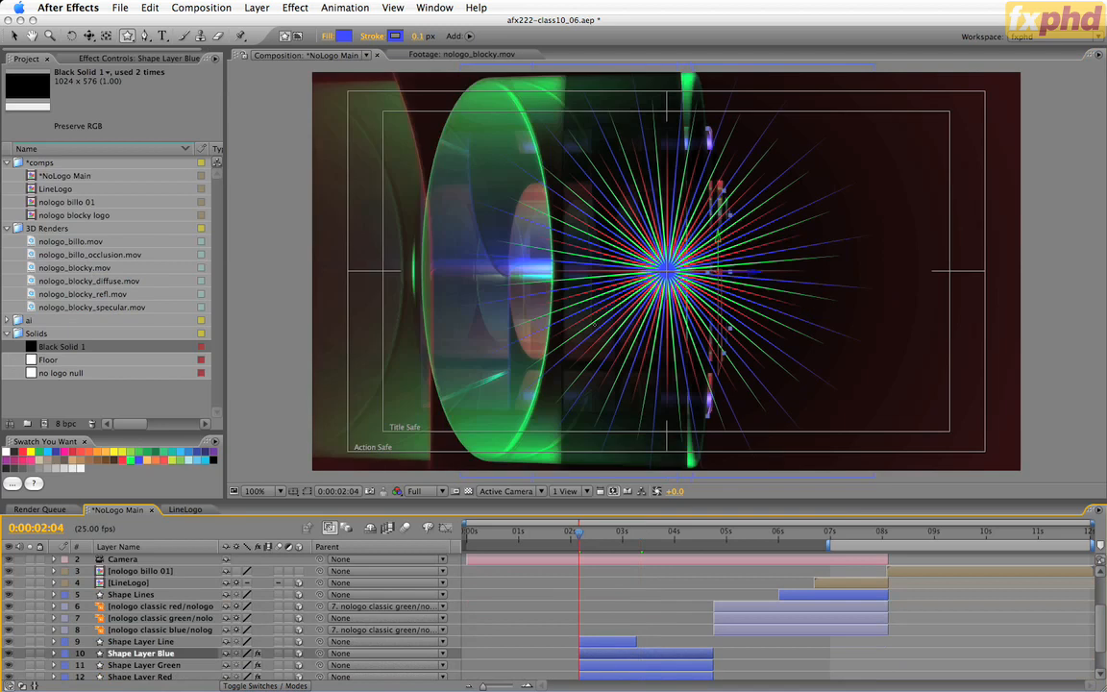
key(v)
scroll(603, 598, up, 3)
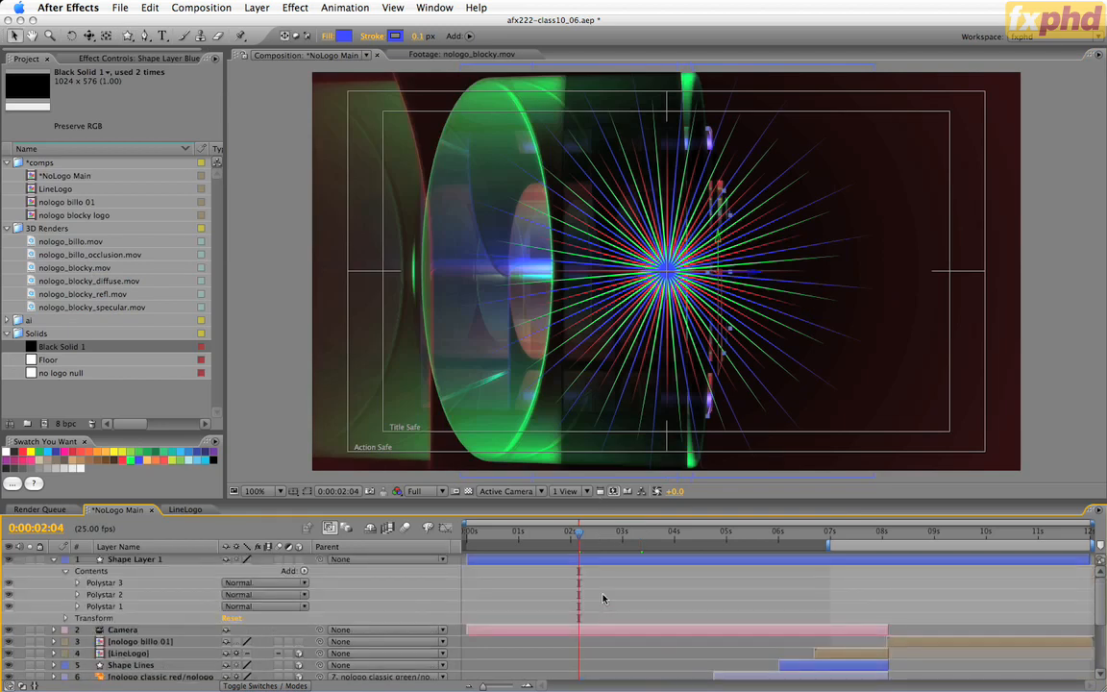
click(599, 565)
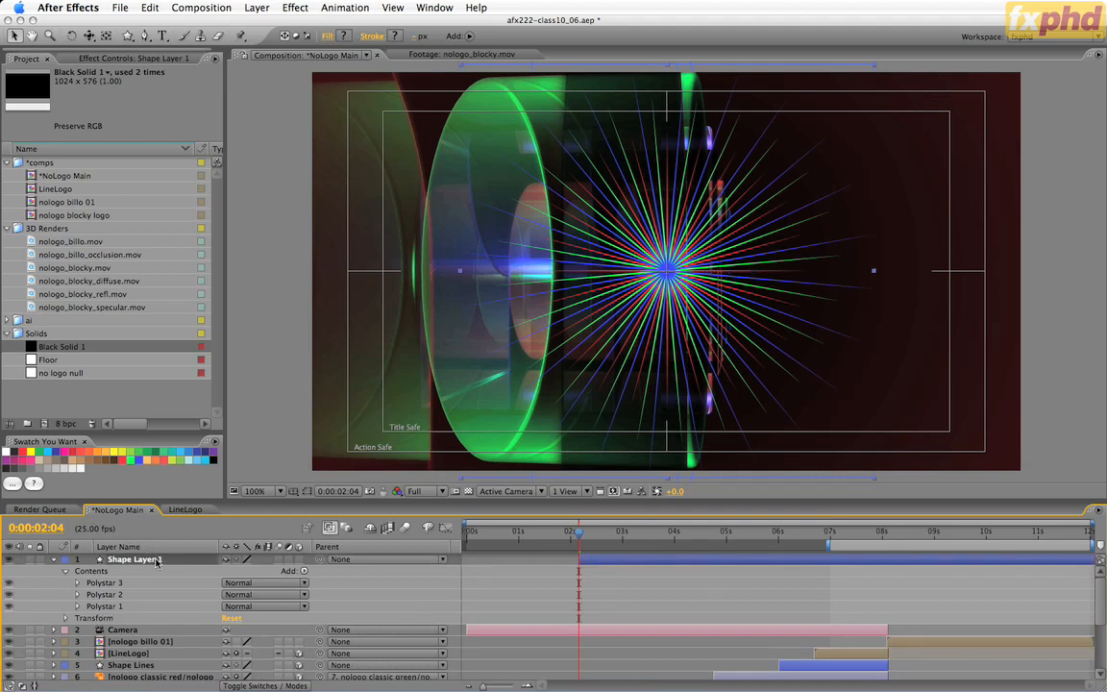
Rename Shape Layer 1 to Shape stars and maximise the timeline to show the full layer stack.
key(Return)
key(Right)
key(BackSpace)
key(BackSpace)
key(BackSpace)
key(BackSpace)
key(BackSpace)
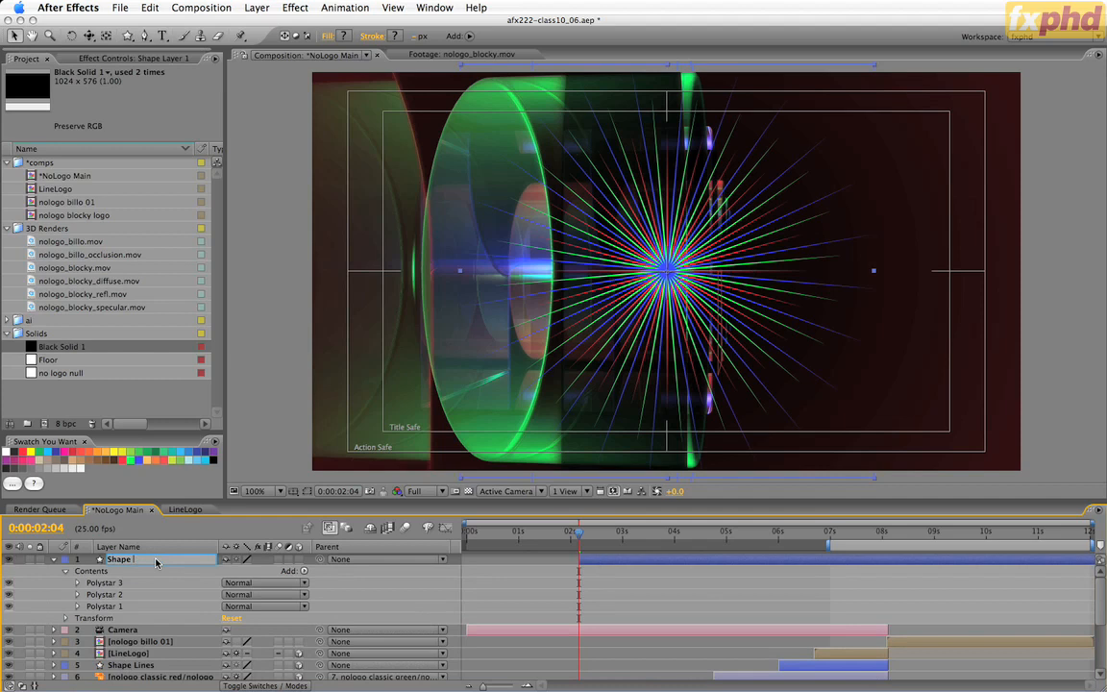
text(stars)
key(Return)
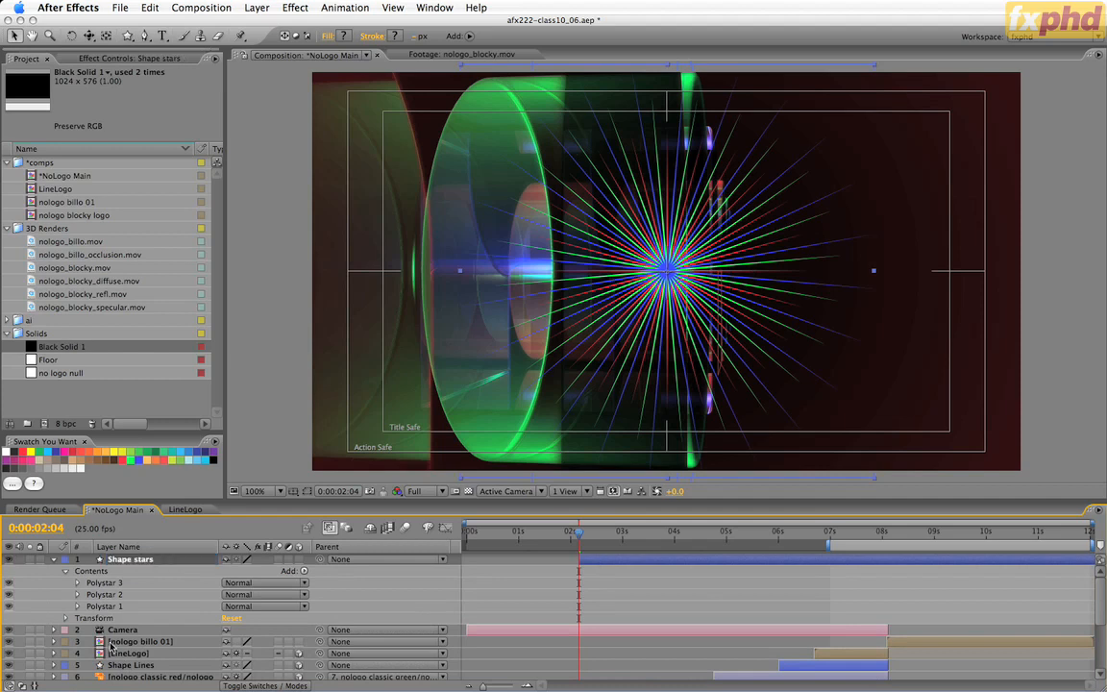
key(grave)
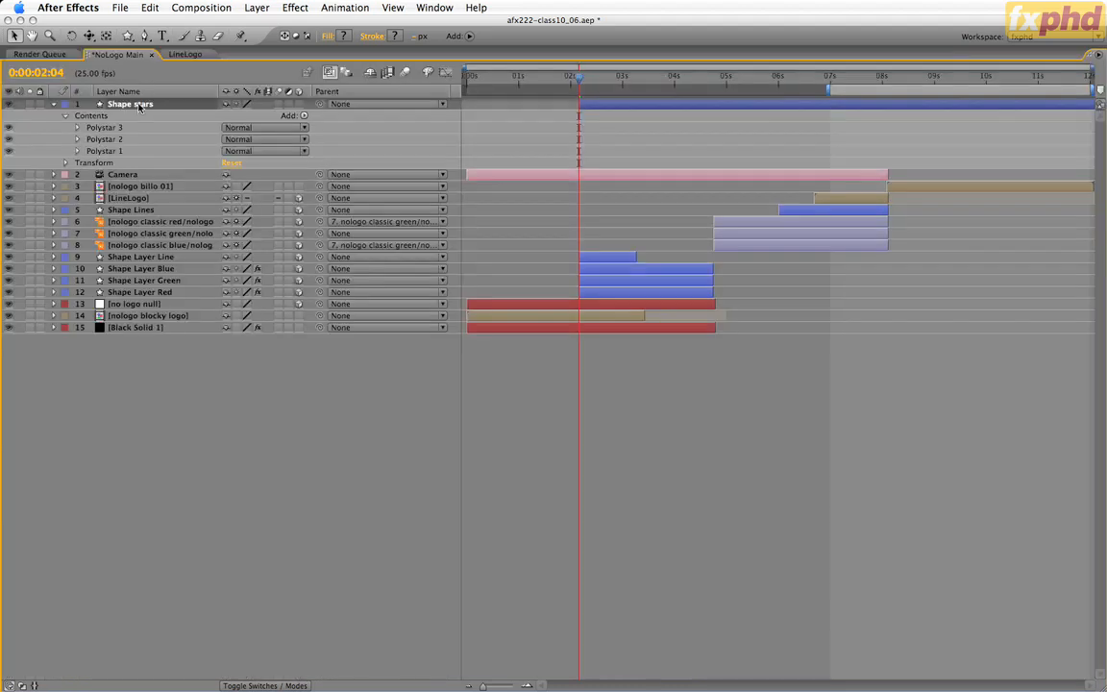
Place the Shape stars layer directly above Shape Layer Blue in the stack, restore the panel layout and make the layer 3D.
drag(127, 102, 133, 269)
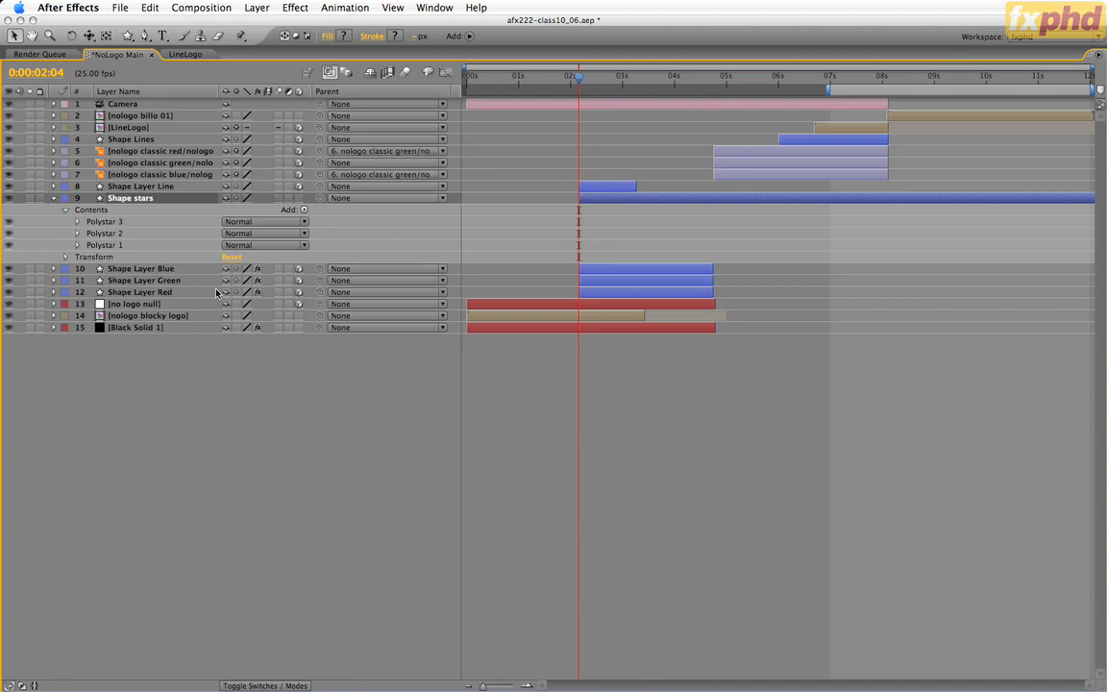
key(grave)
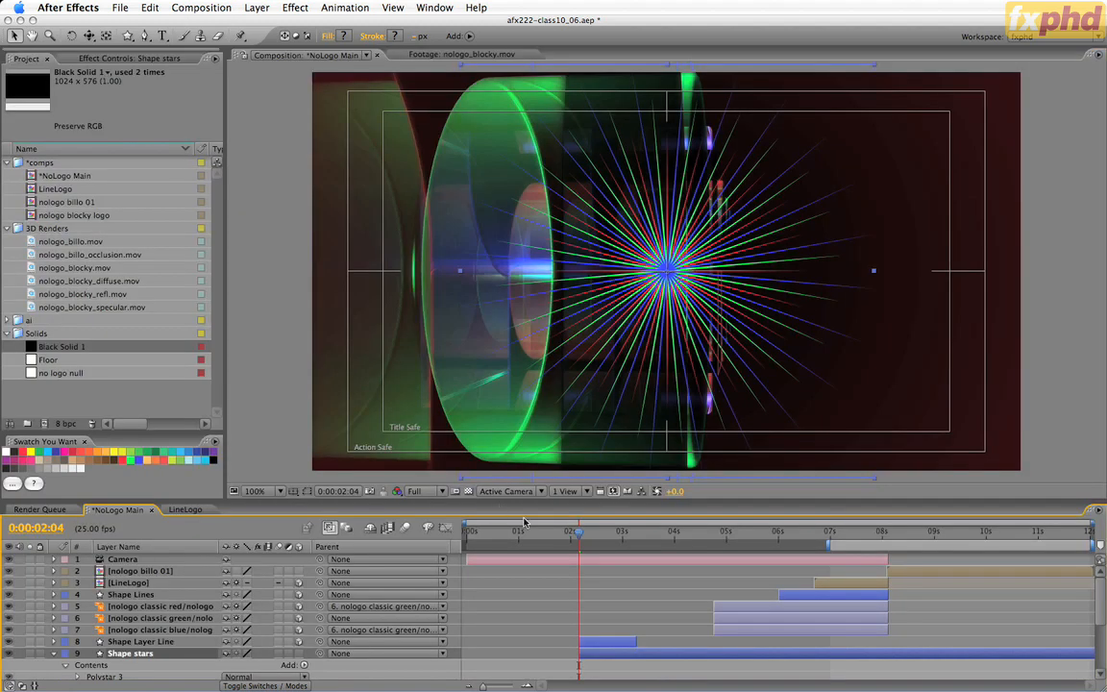
click(299, 654)
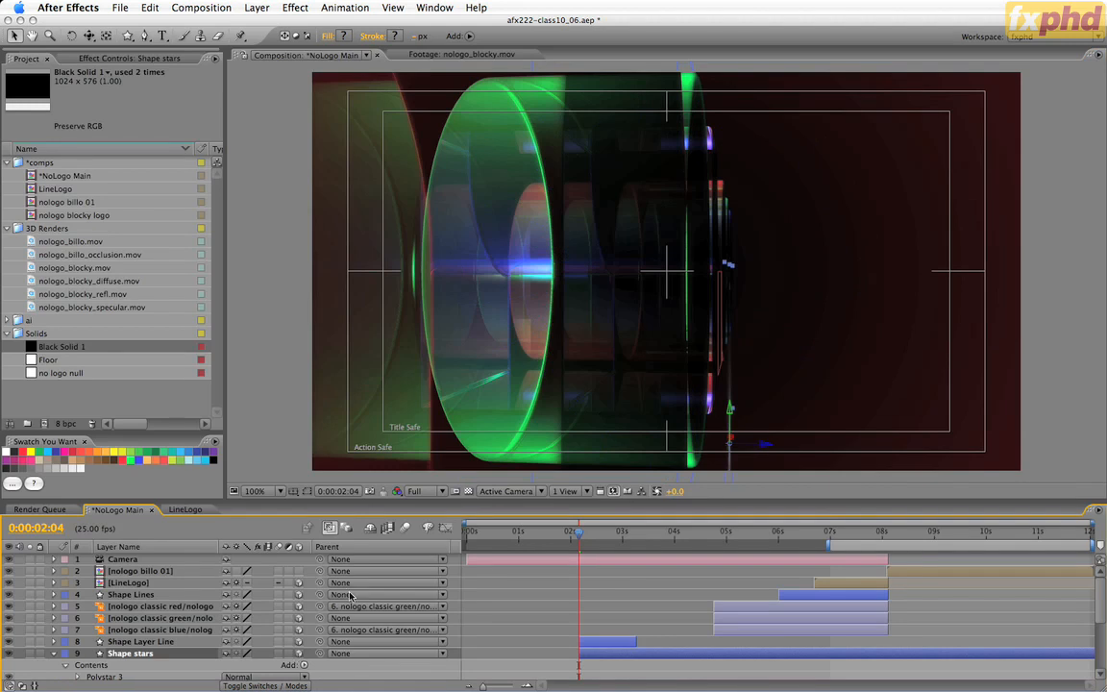
Show the positions of Shape stars and no logo null, and set the Shape stars position to 0, 0, 0 to match the null.
key(p)
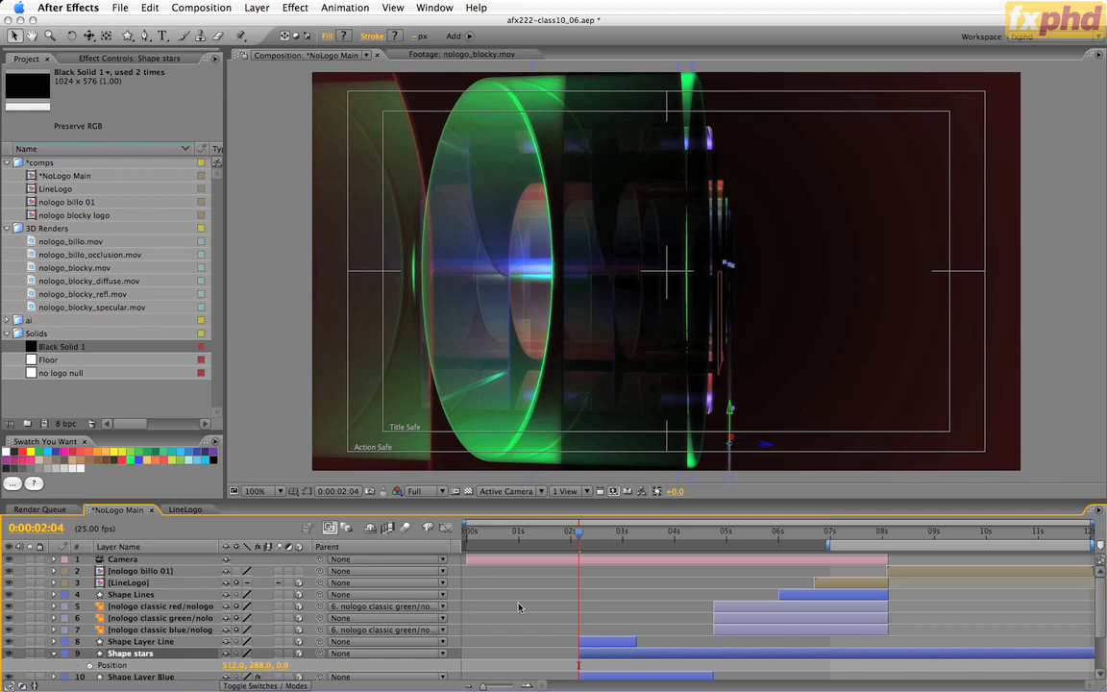
scroll(463, 582, down, 4)
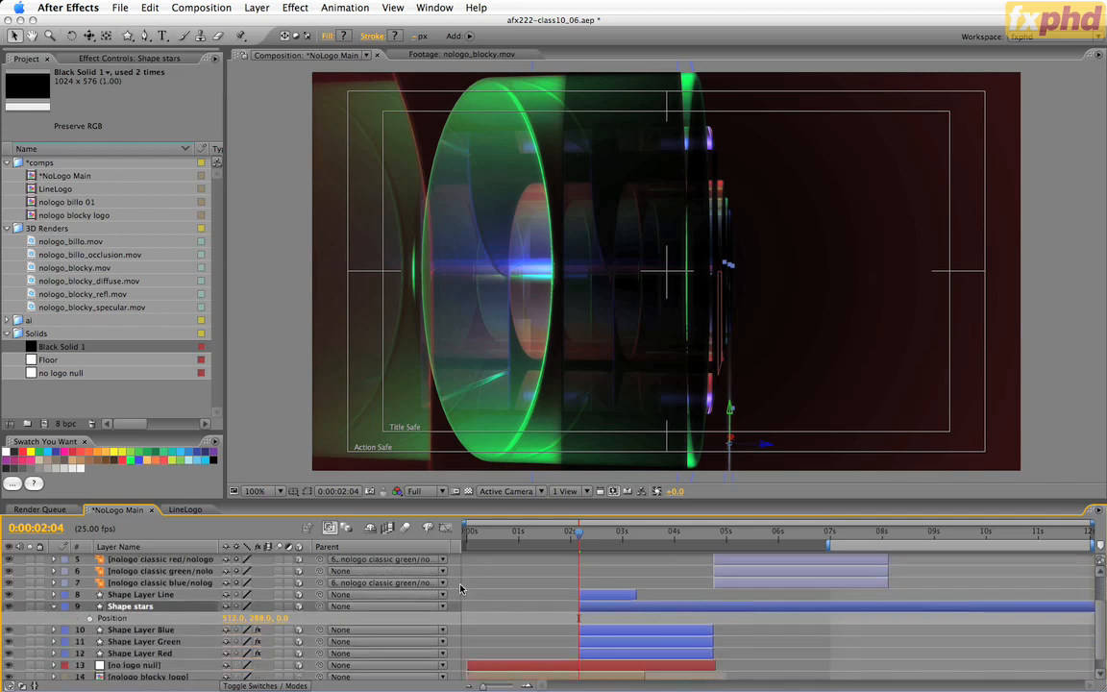
click(165, 665)
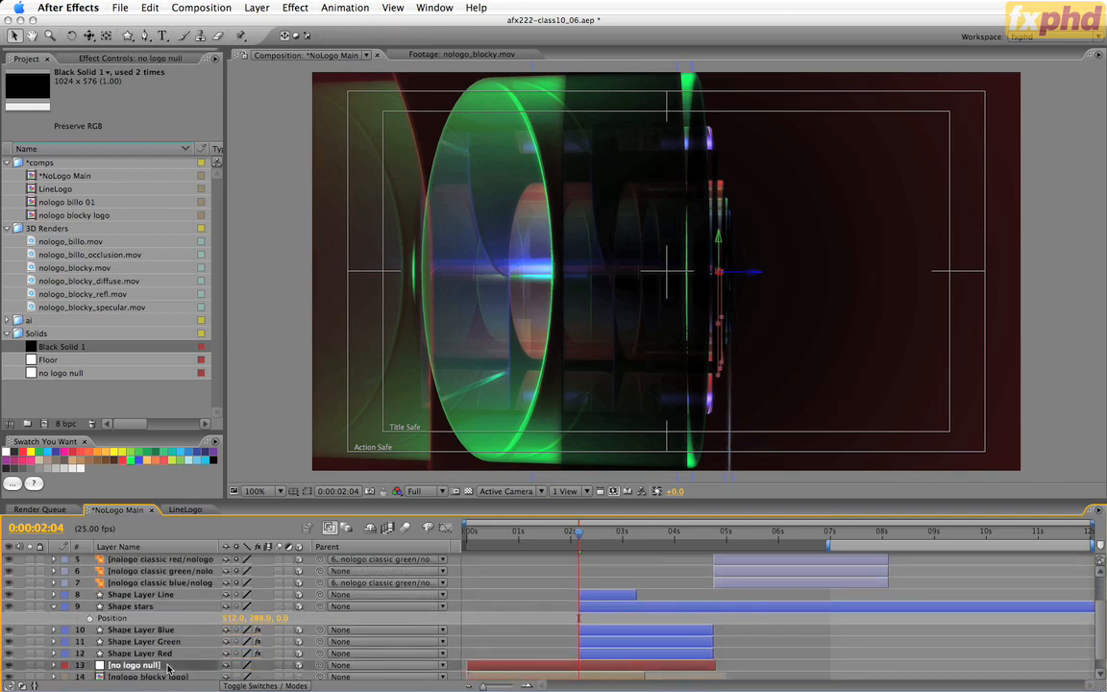
key(p)
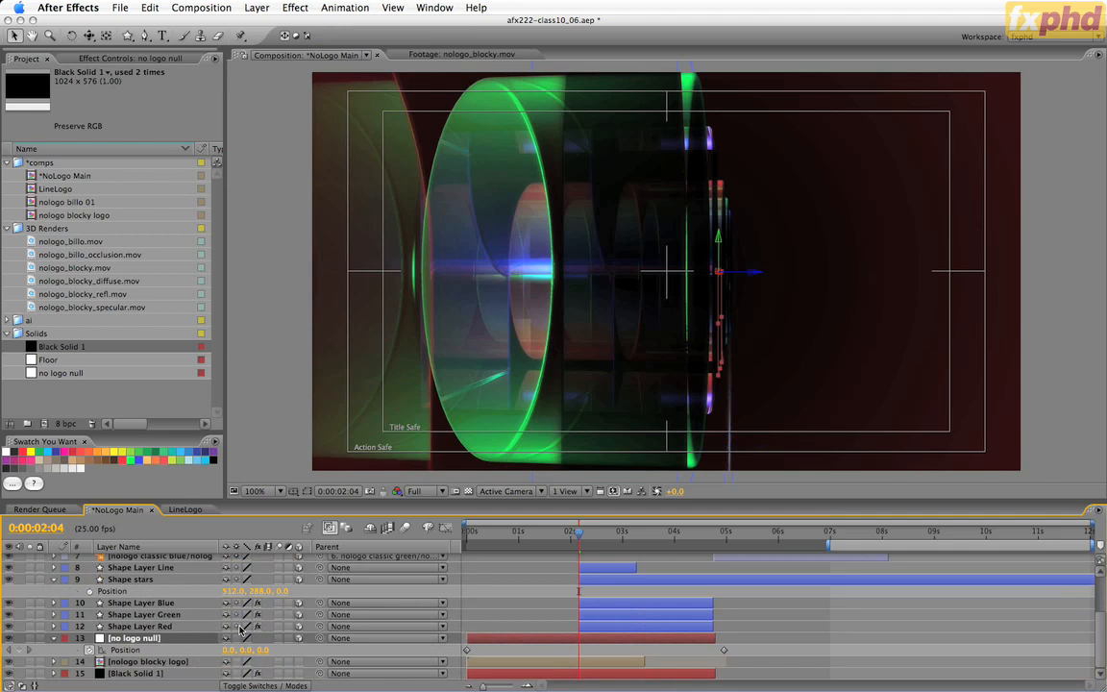
text(0)
key(Tab)
text(0)
key(Return)
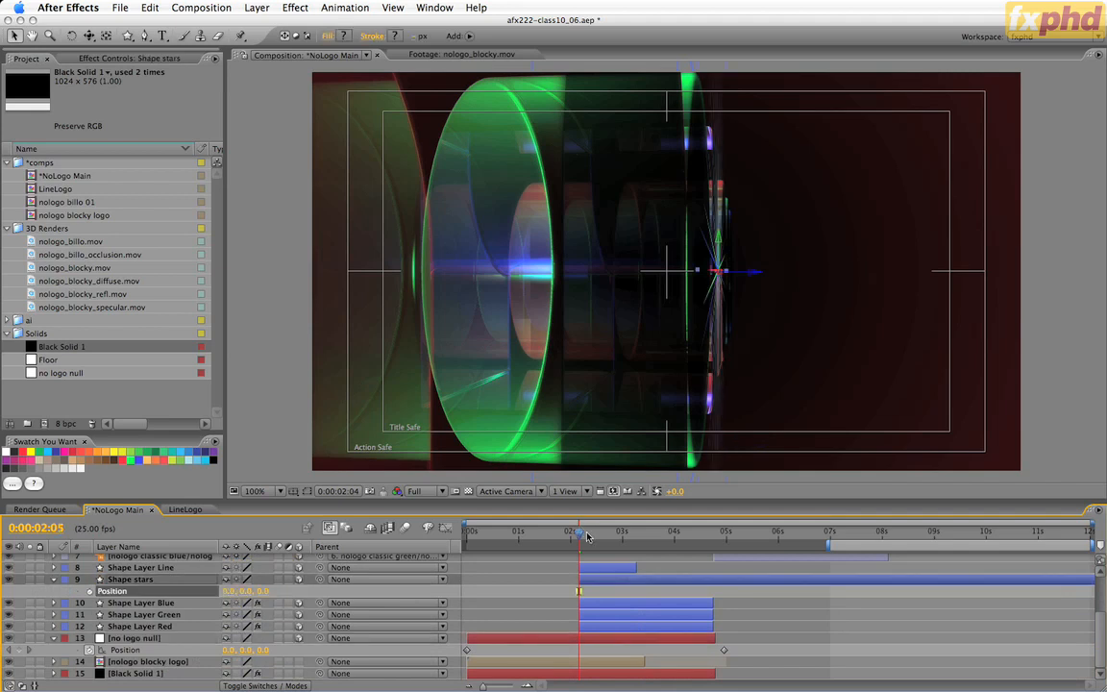
Preview the stars at 0:00:02:24, set the Shape stars Z position to 10, and check the result at 0:00:03:08.
drag(579, 531, 611, 535)
key(Page_Down)
key(Page_Down)
key(Page_Down)
key(Page_Down)
key(Page_Down)
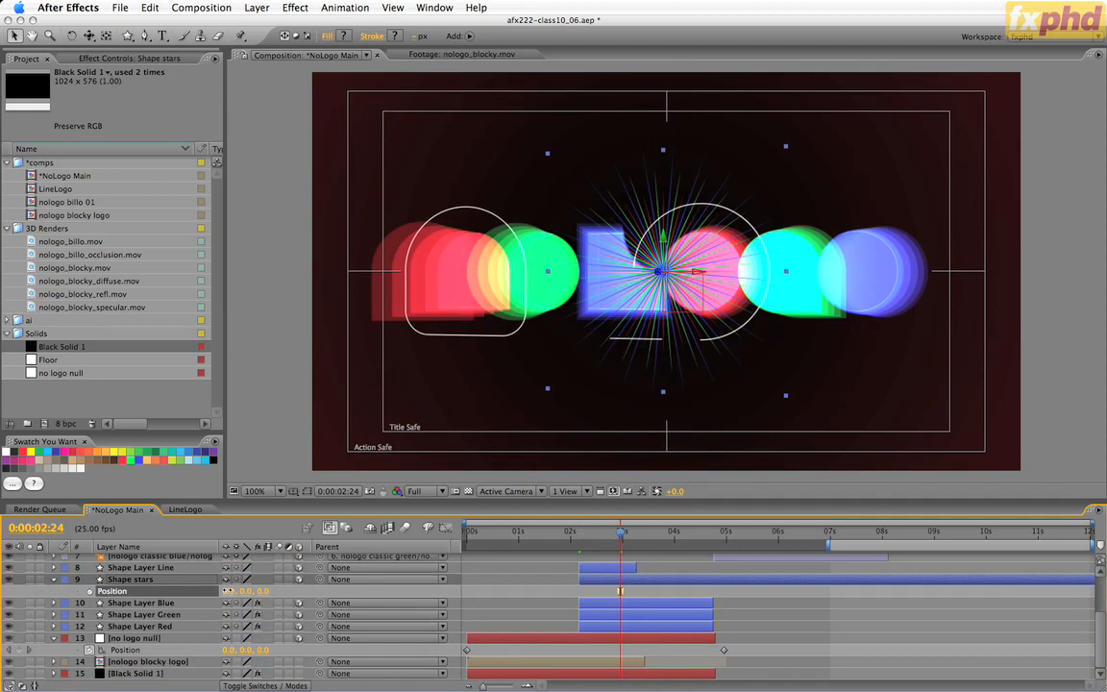
mouse_move(228, 591)
mouse_down()
mouse_move(209, 591)
mouse_move(230, 597)
mouse_up()
click(263, 592)
text(10)
key(Return)
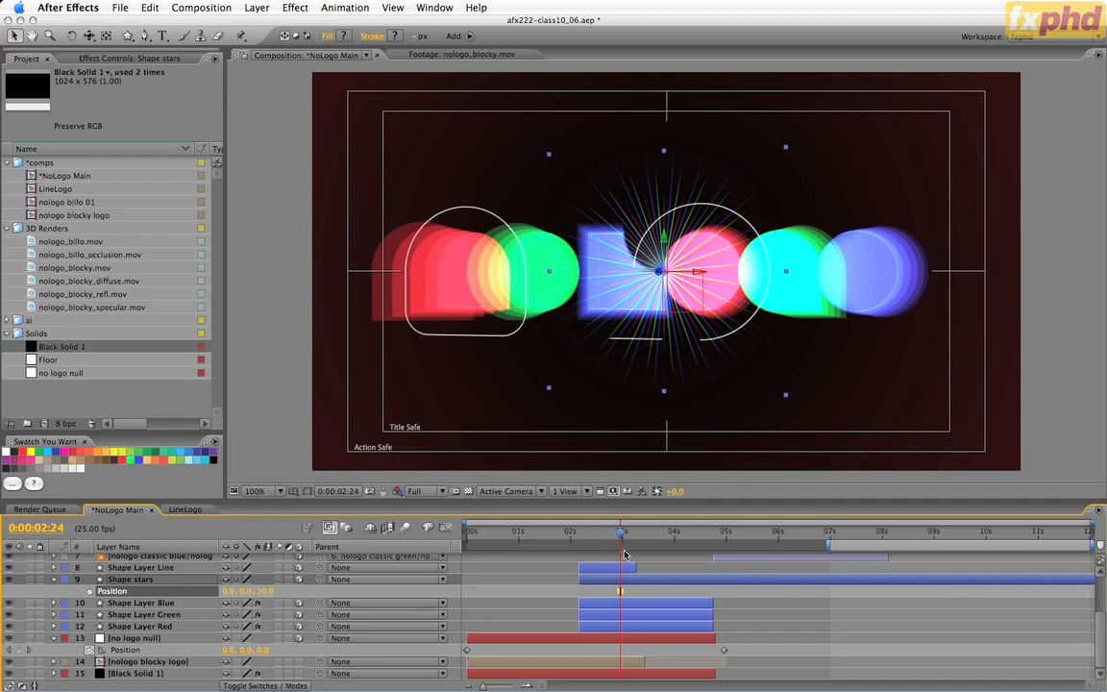
mouse_move(622, 534)
mouse_down()
mouse_move(638, 543)
mouse_move(569, 540)
mouse_move(640, 542)
mouse_up()
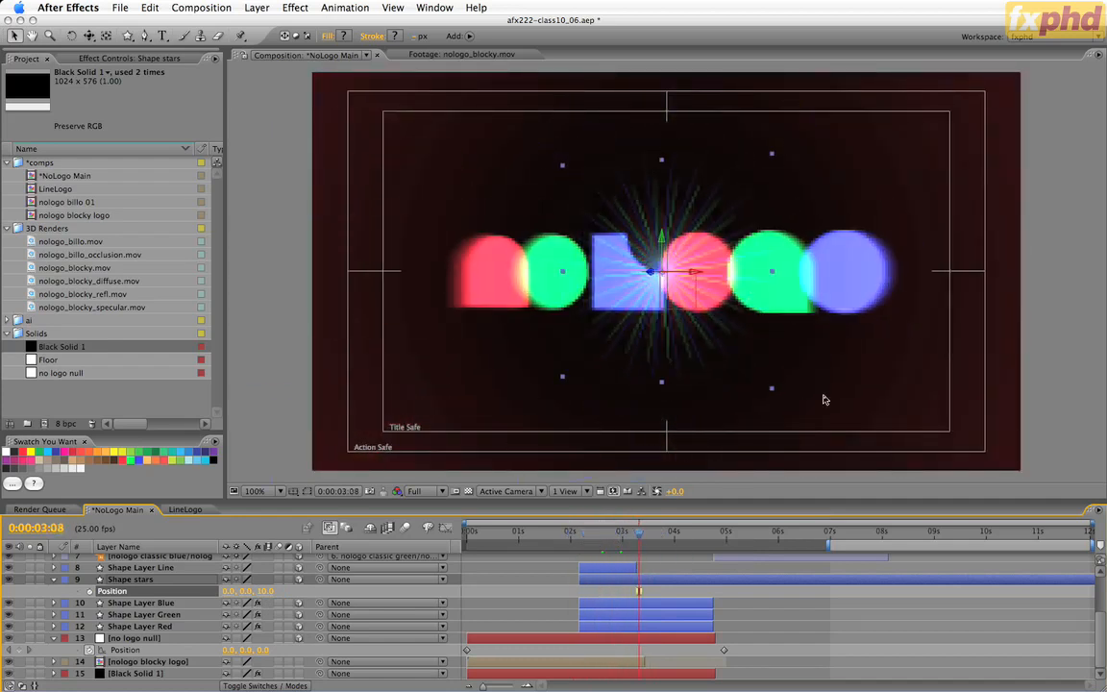
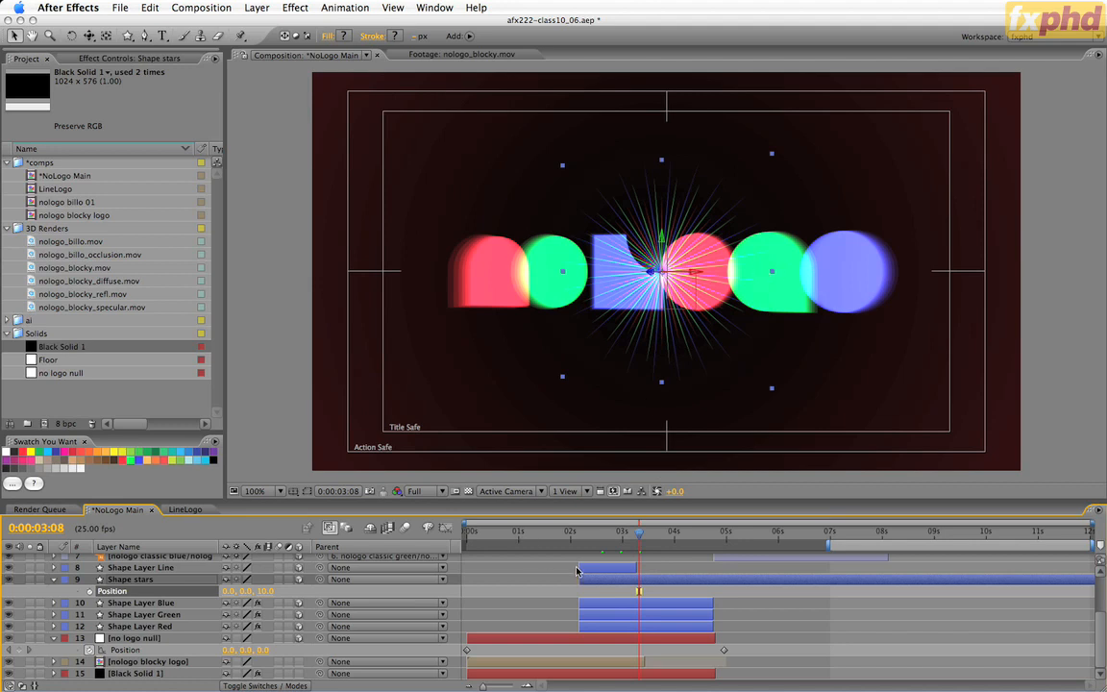
Go to the start of the Shape stars layer at 0:00:02:04 and show its Scale, Rotation and Opacity properties.
click(642, 582)
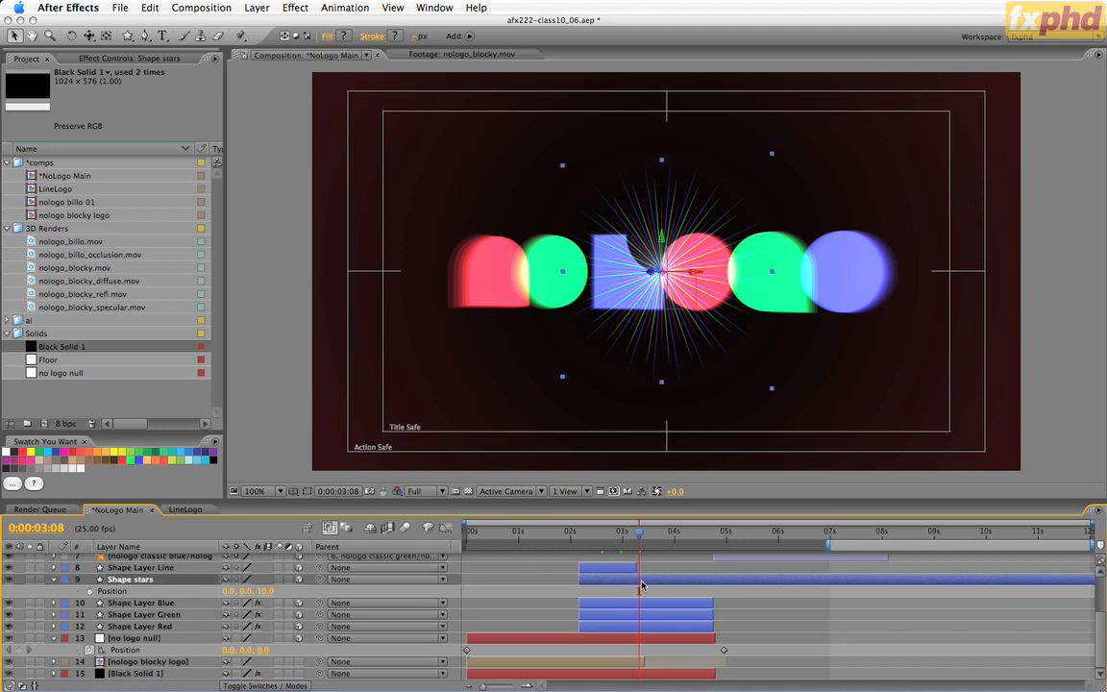
key(i)
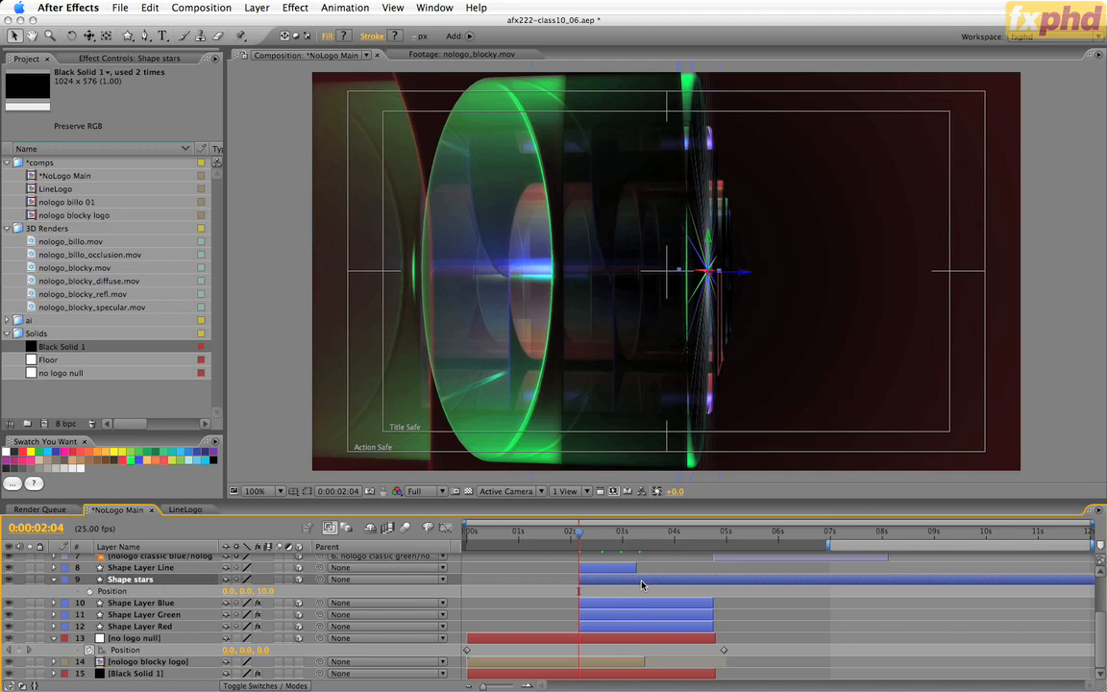
key(s)
key(shift+r)
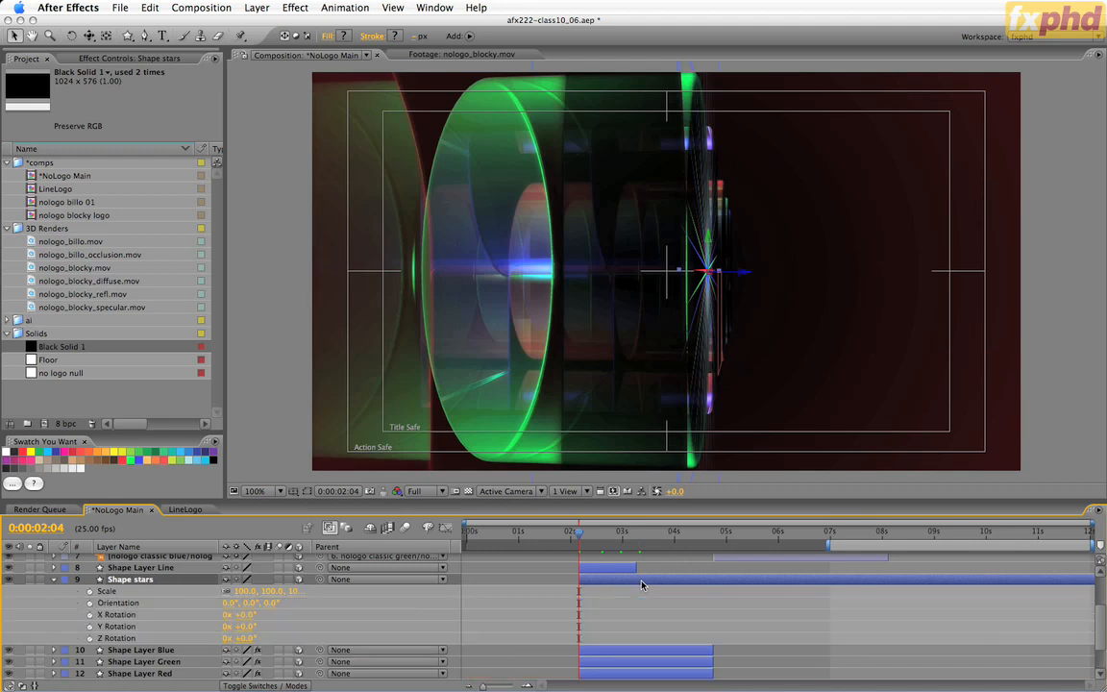
key(shift+t)
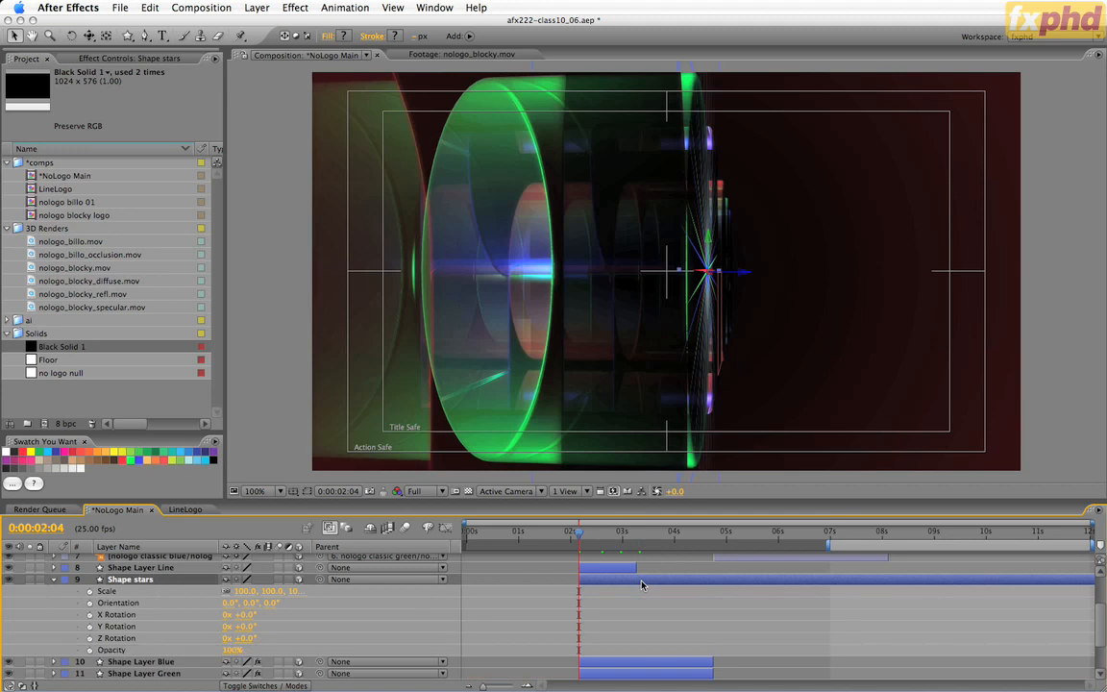
Set the Shape stars scale to 5% and start keyframing its Scale and Z Rotation at 0:00:02:04.
click(243, 591)
key(Return)
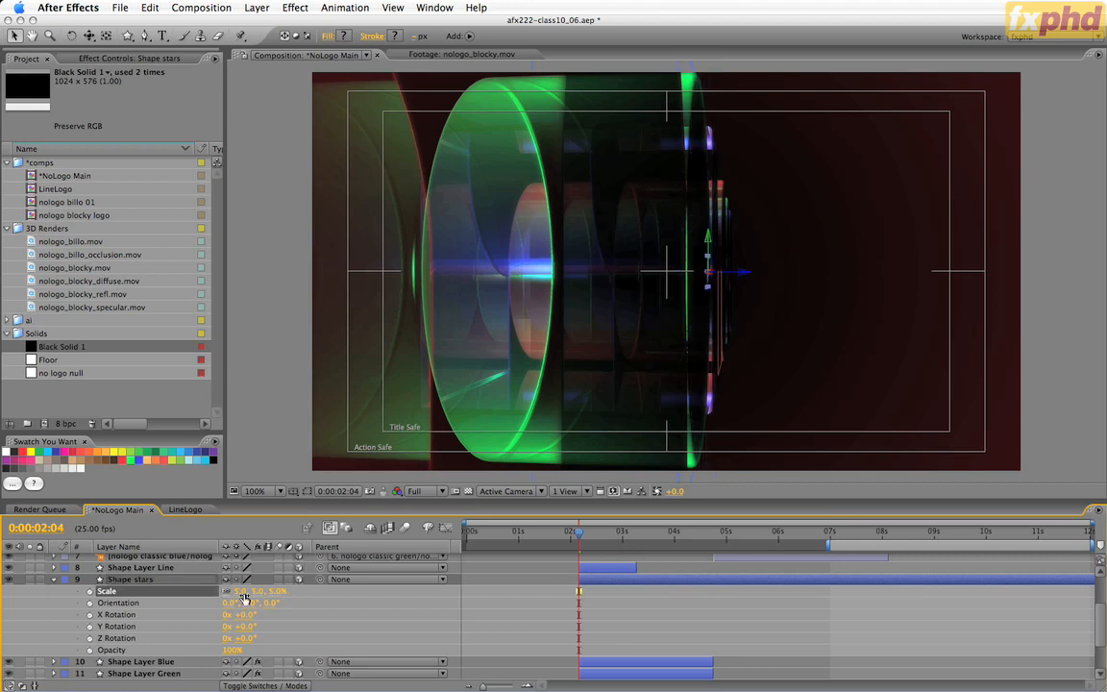
click(89, 593)
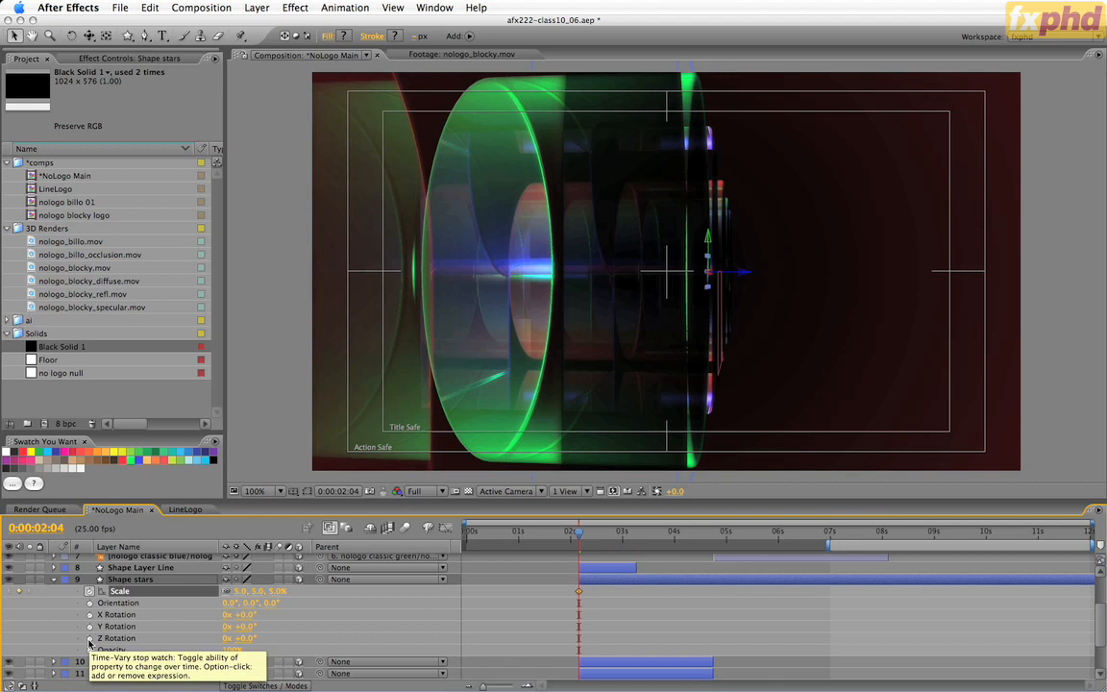
click(89, 640)
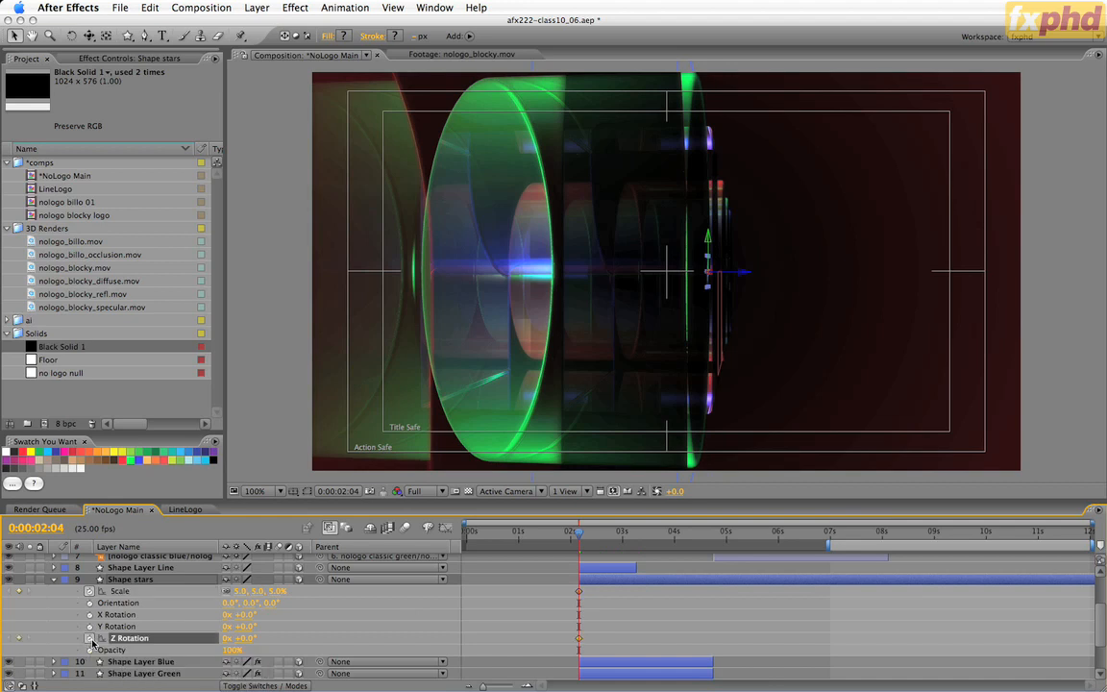
Trim the end of the Shape stars layer to the end of Shape Layer Blue at 0:00:04:18.
click(606, 664)
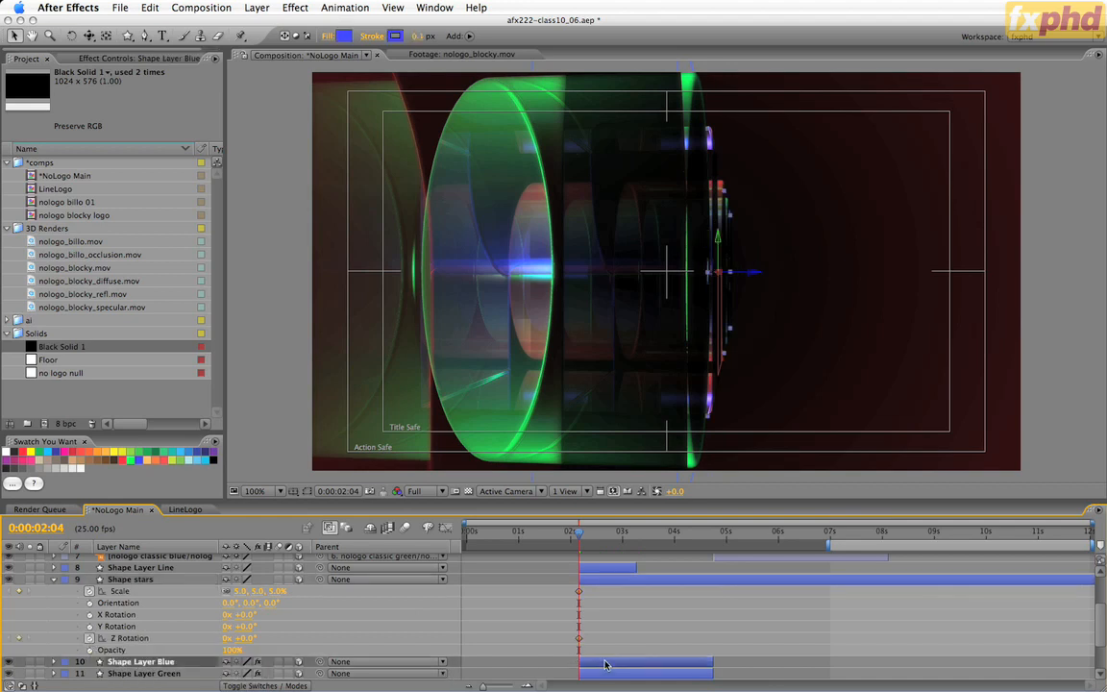
key(o)
click(643, 579)
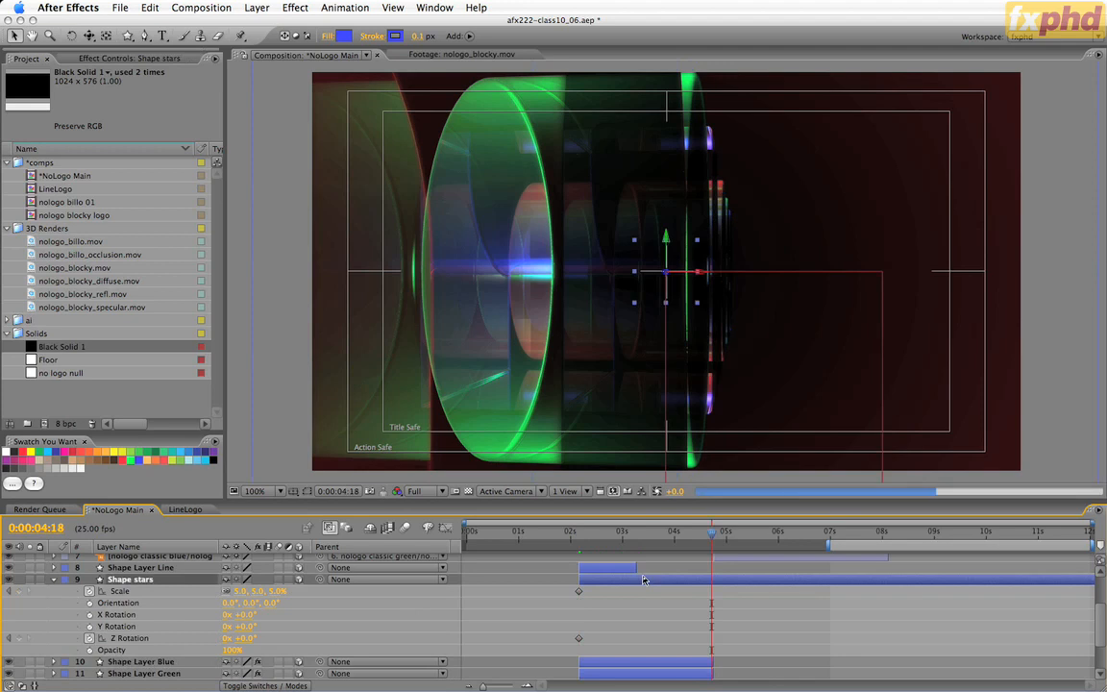
key(alt+])
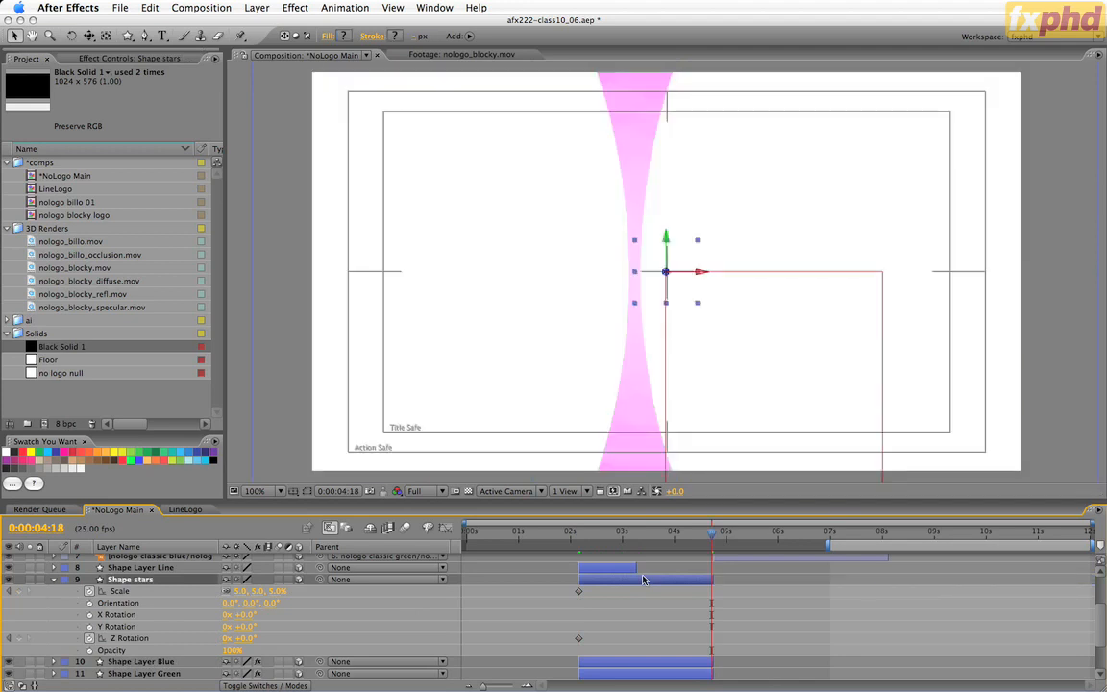
Keyframe the Shape stars layer at 0:00:04:18 with a scale of 200% and a Z Rotation of 45°.
click(241, 591)
text(200)
key(Return)
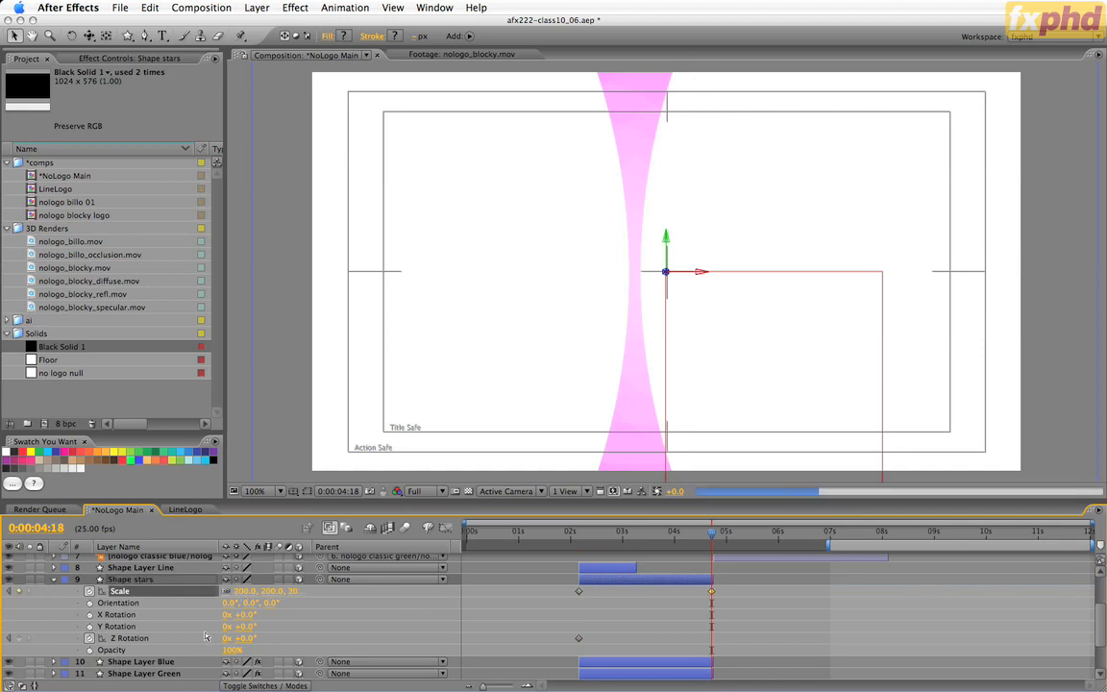
click(248, 639)
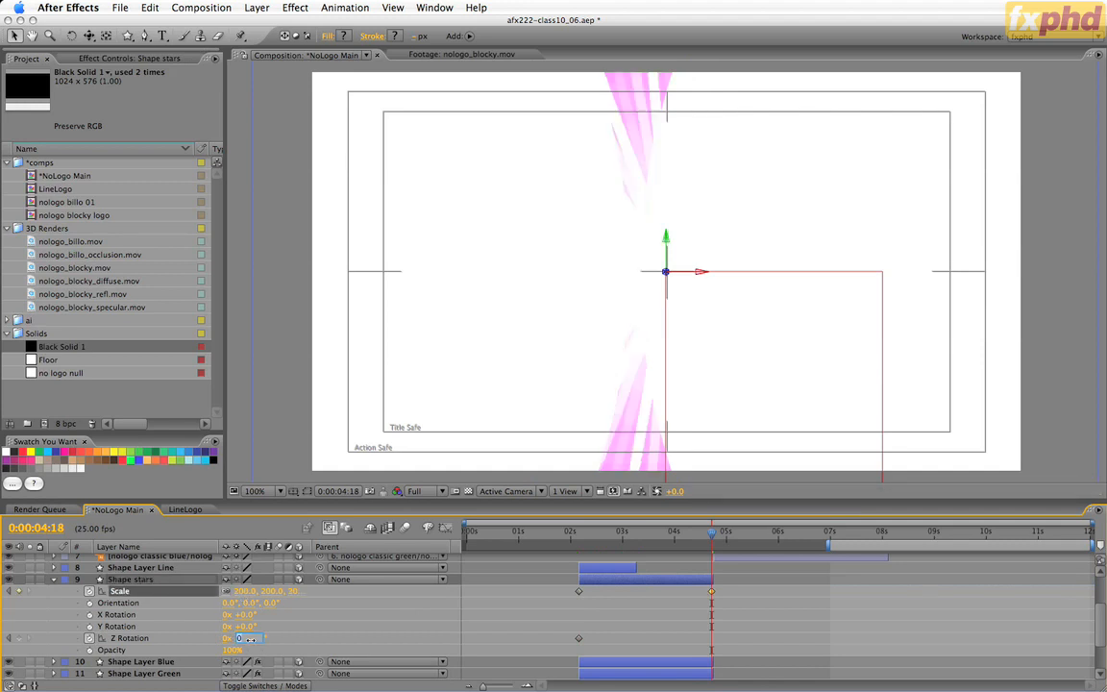
text(45)
key(Return)
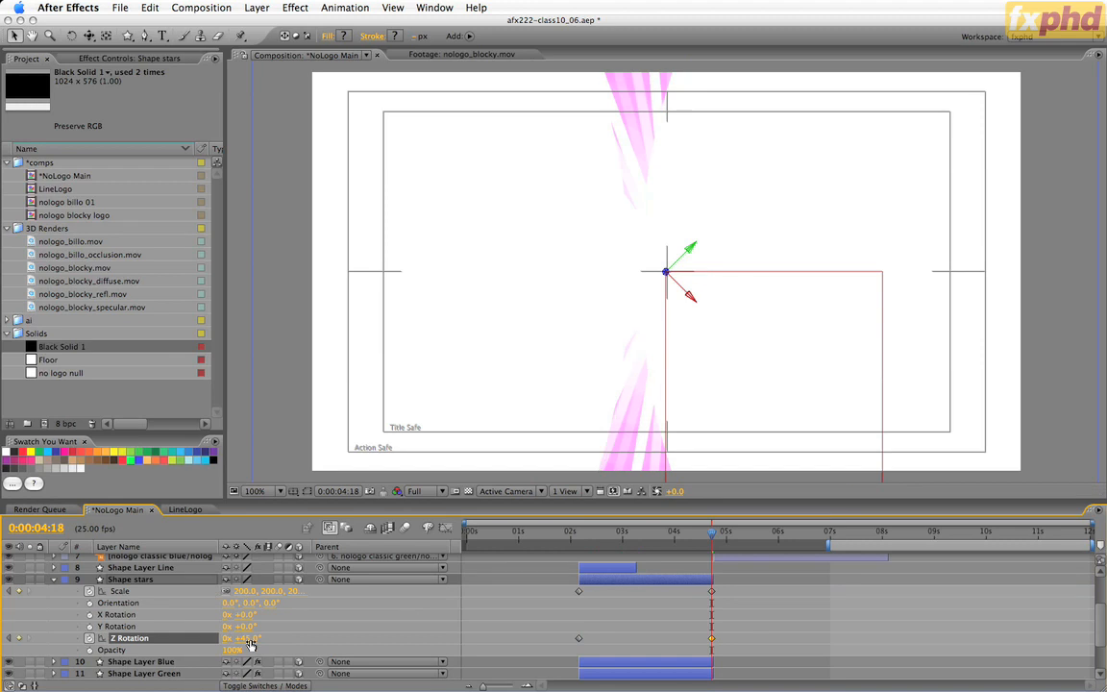
Preview the star animation back at 0:00:02:24 and collapse the Shape stars properties.
key(Page_Down)
drag(713, 532, 621, 564)
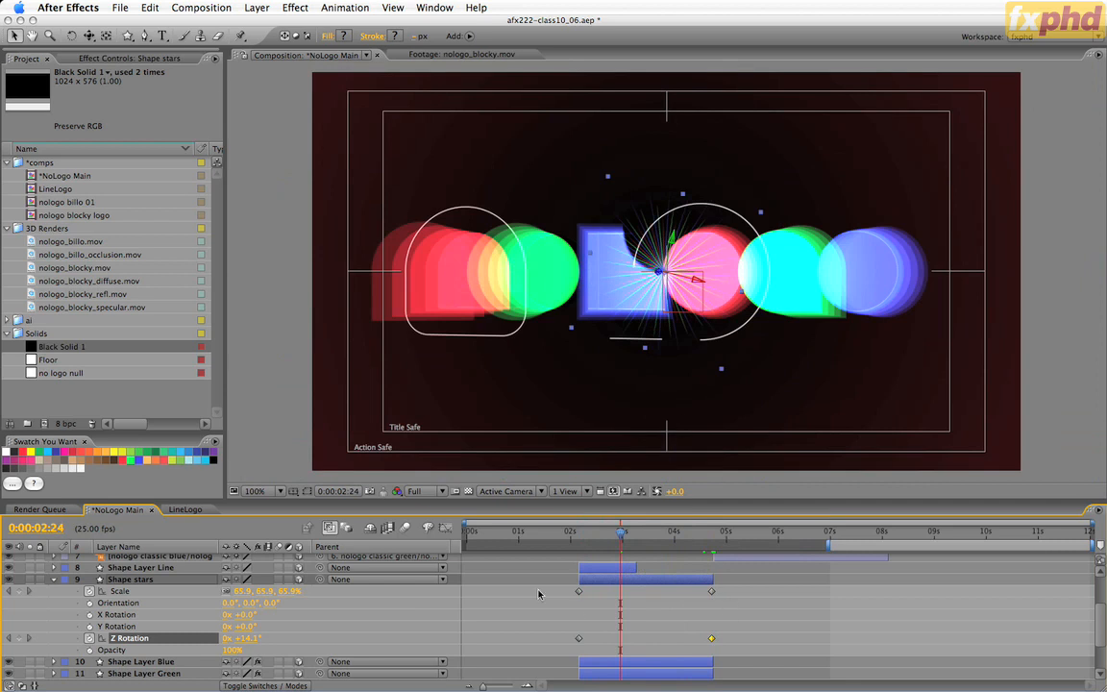
click(54, 580)
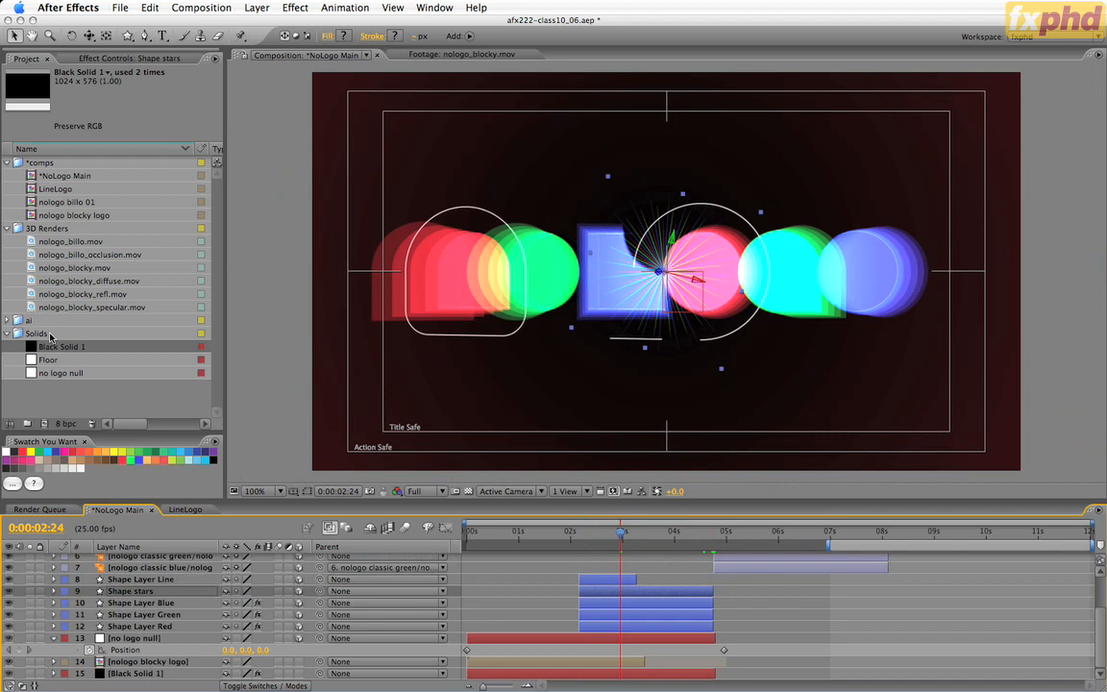
Add Black Solid 1 directly above Shape stars in the layer stack and start it at 0:00:02:04.
drag(58, 346, 120, 586)
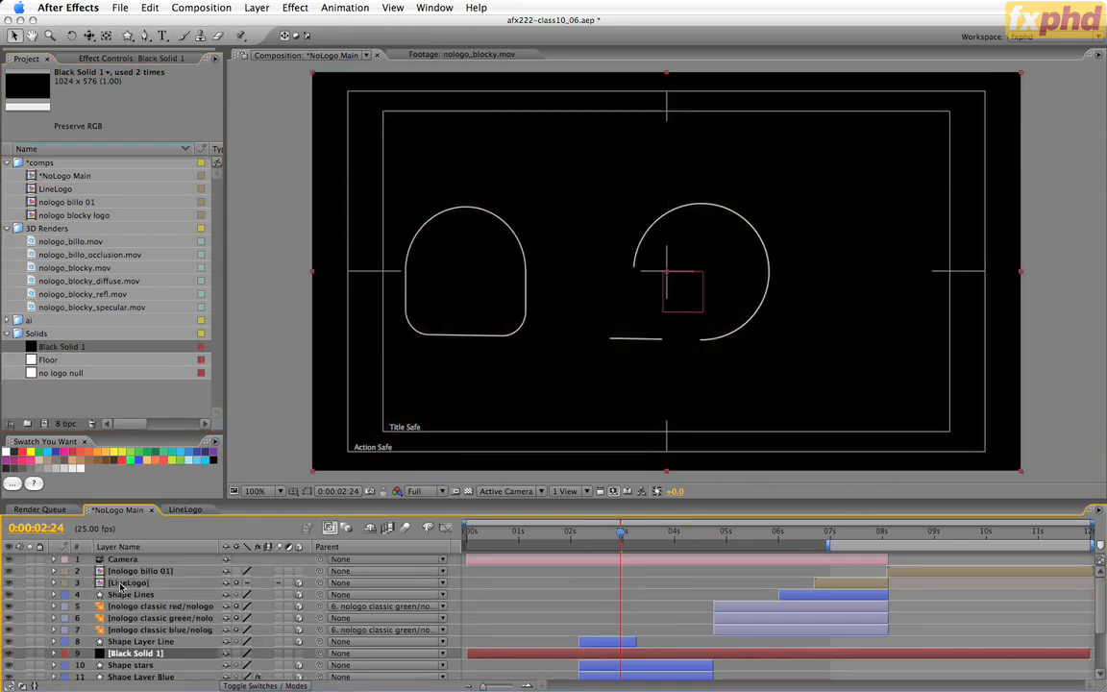
click(658, 665)
key(i)
click(658, 657)
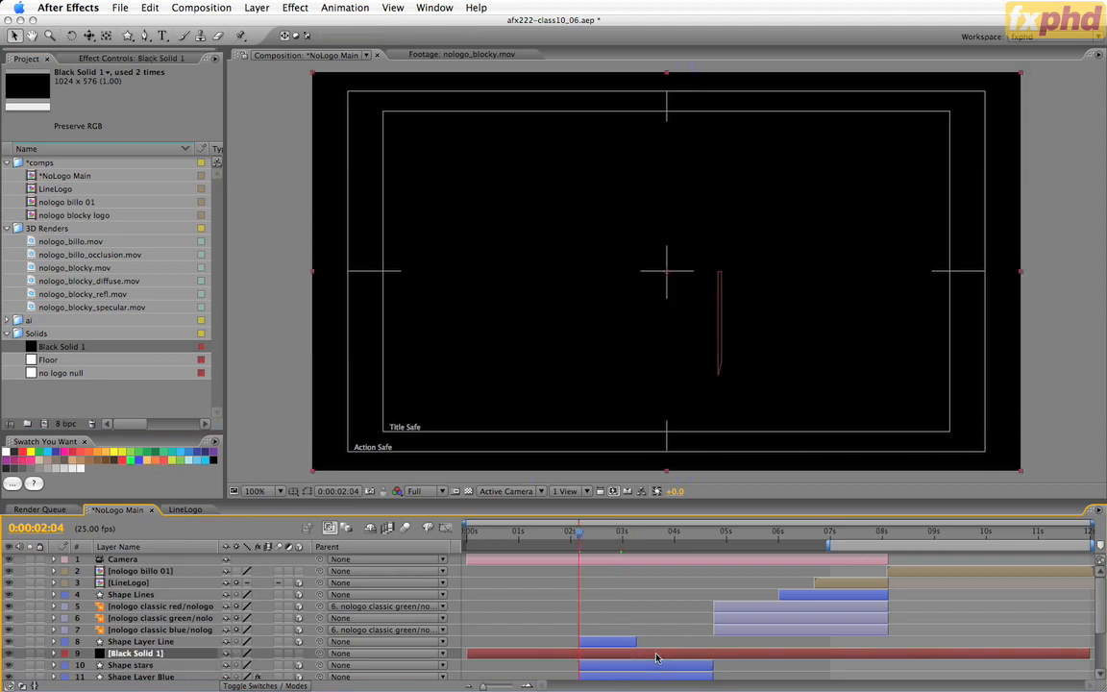
key([)
Trim the end of the new Black Solid 1 layer to the end of Shape stars at 0:00:04:18 and make it 3D.
click(661, 667)
key(o)
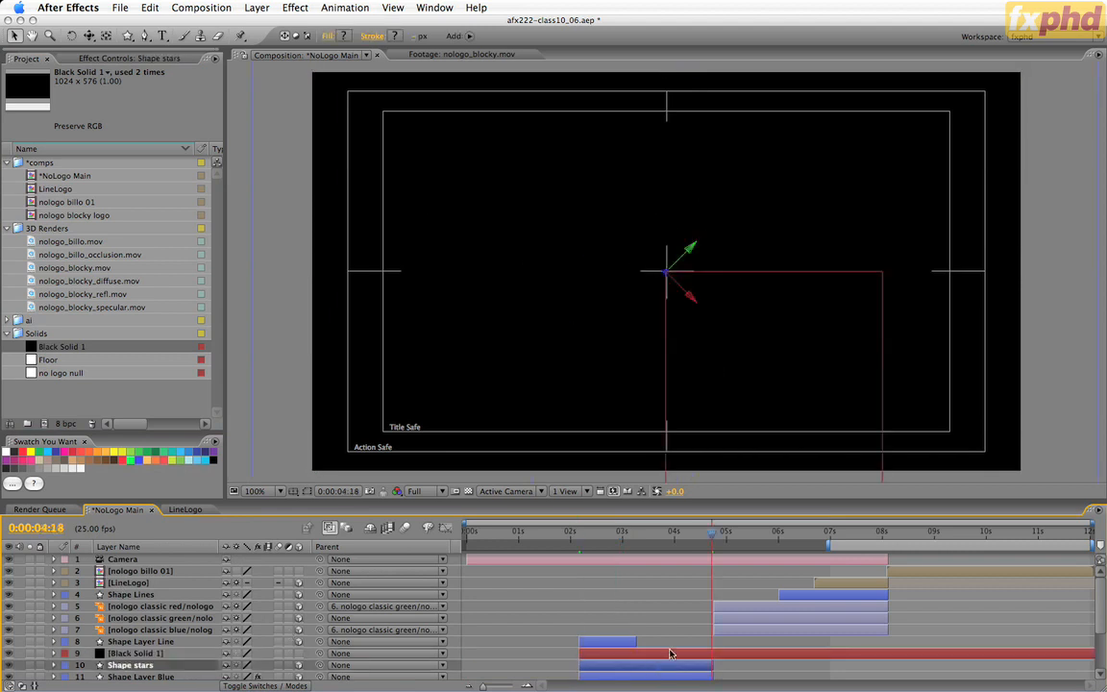
click(671, 654)
key(alt+])
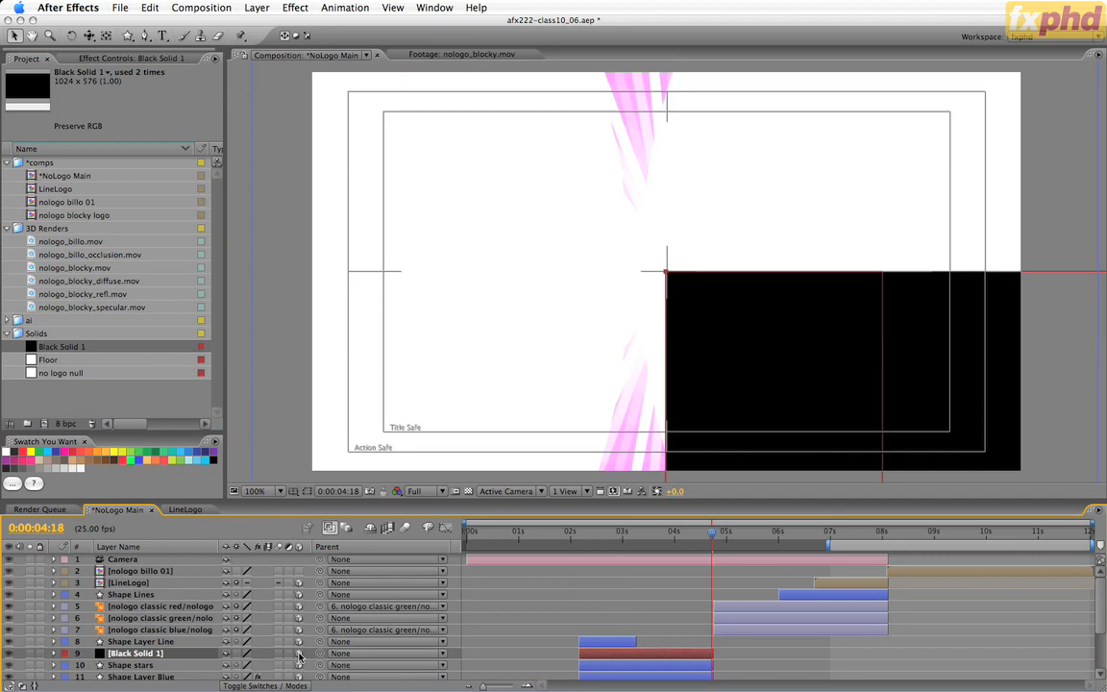
View the frame at 0:00:03:10 and set the position of the upper Black Solid 1 layer to 0, 0, 10.
drag(581, 534, 644, 536)
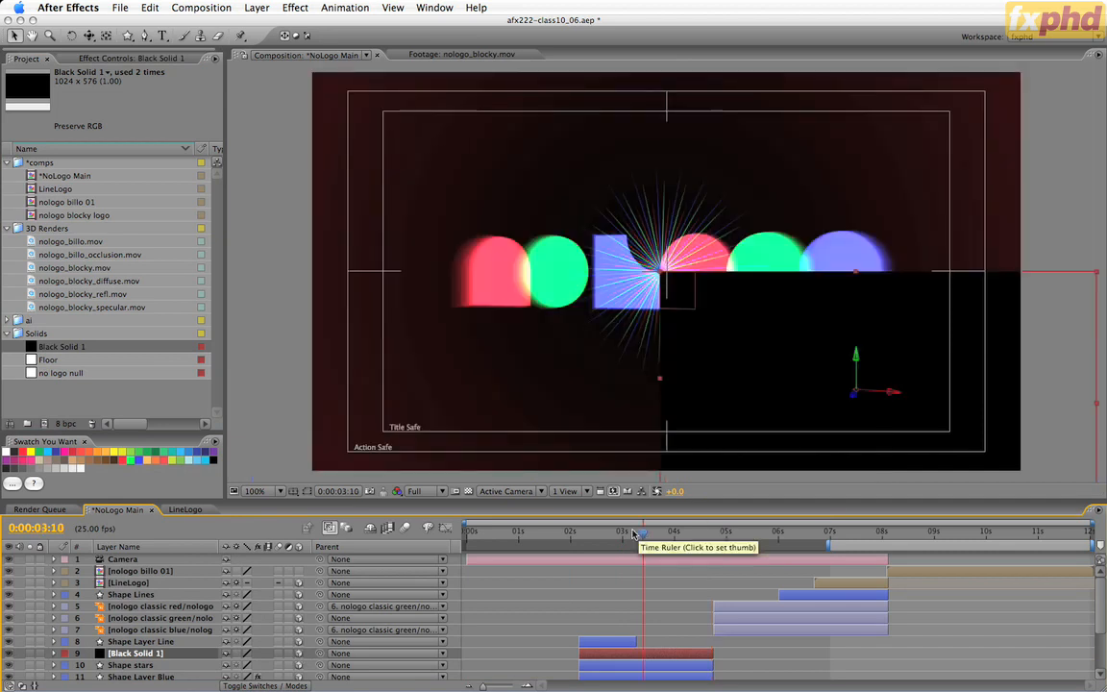
key(alt+shift+p)
click(235, 665)
text(0)
key(Tab)
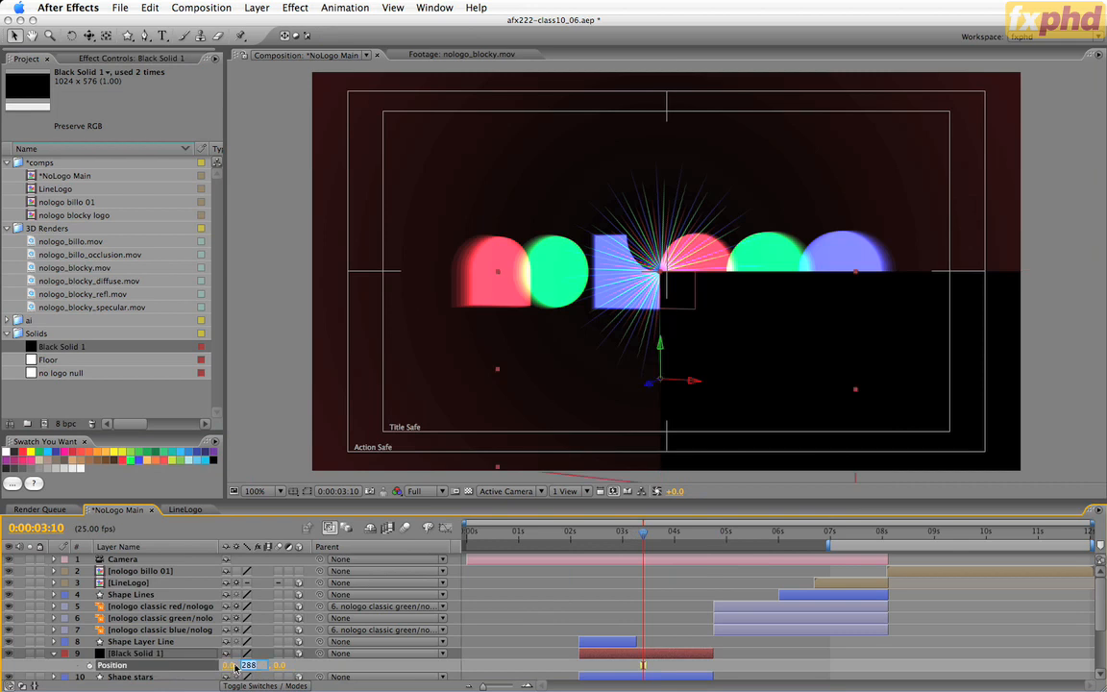
text(0)
key(Tab)
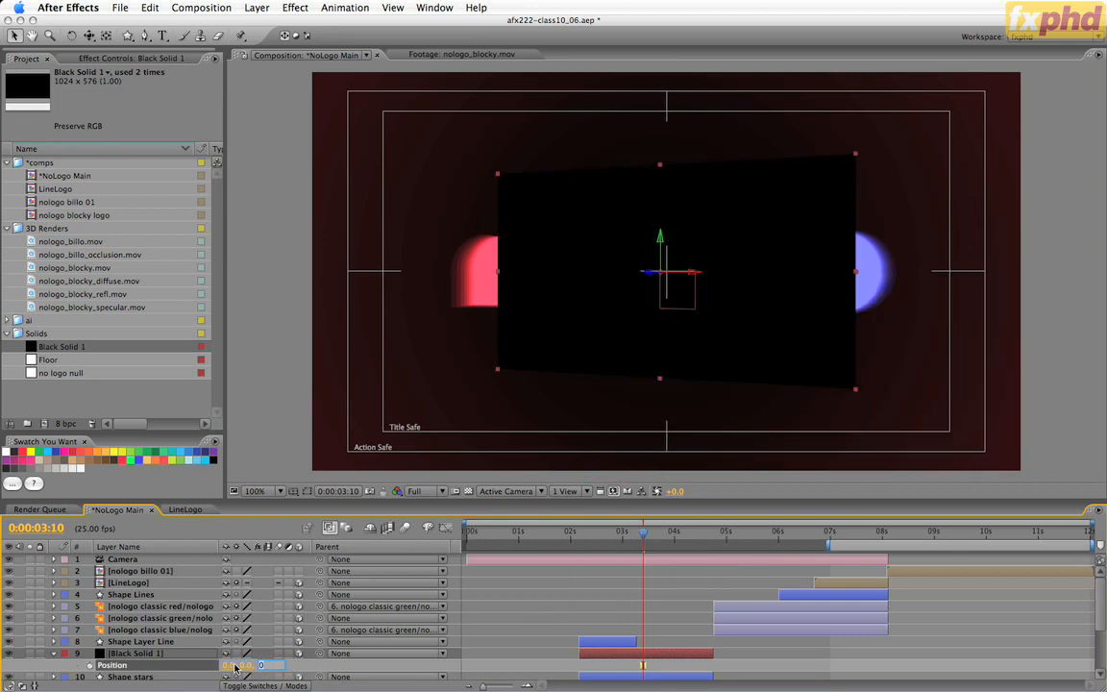
text(-10)
key(Return)
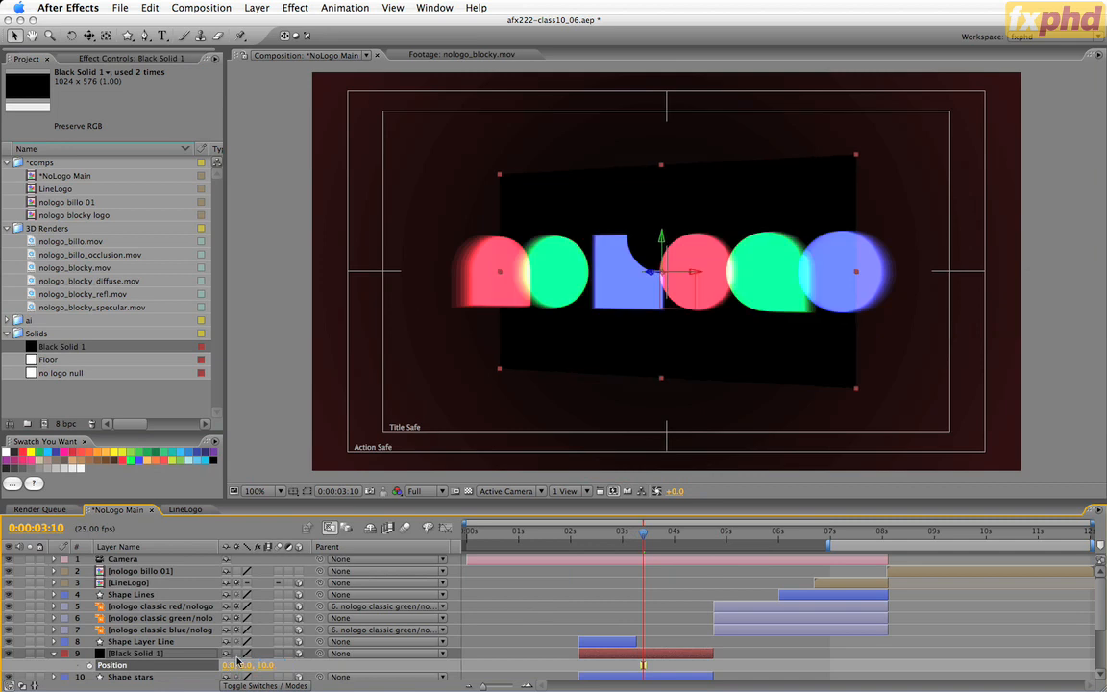
Add an elliptical mask that fills the upper Black Solid 1 layer and display the mask outline in the composition.
click(10, 653)
click(11, 654)
drag(127, 35, 163, 70)
double_click(129, 41)
key(v)
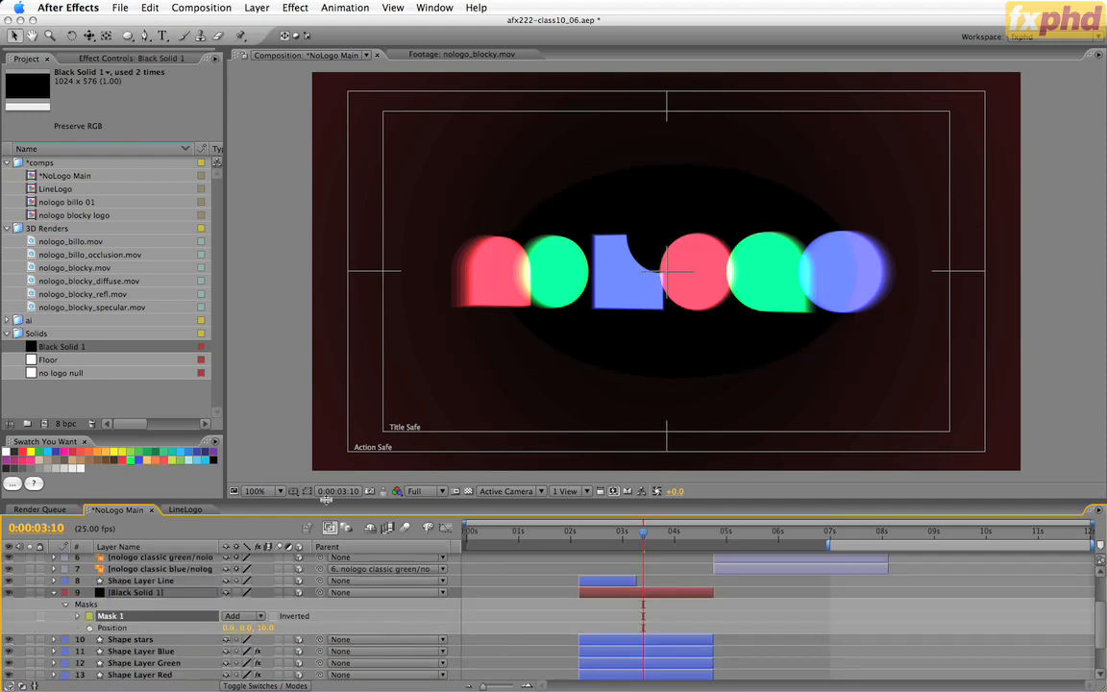
click(306, 491)
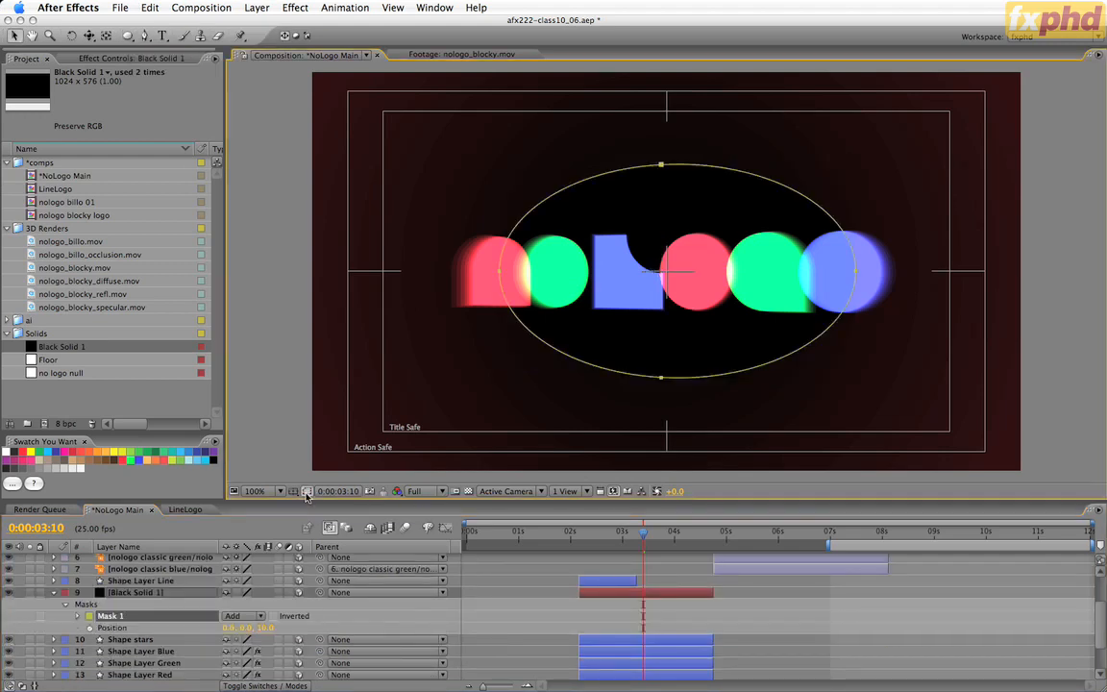
Set the mask feather of the upper Black Solid 1 layer to 150 pixels.
click(190, 594)
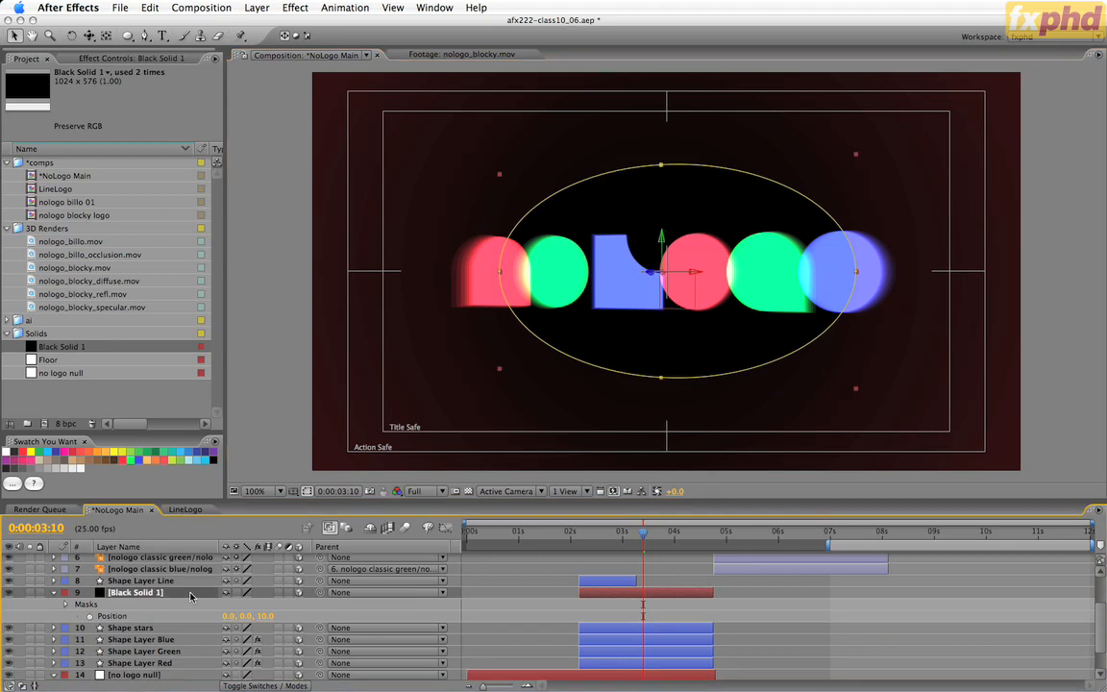
key(f)
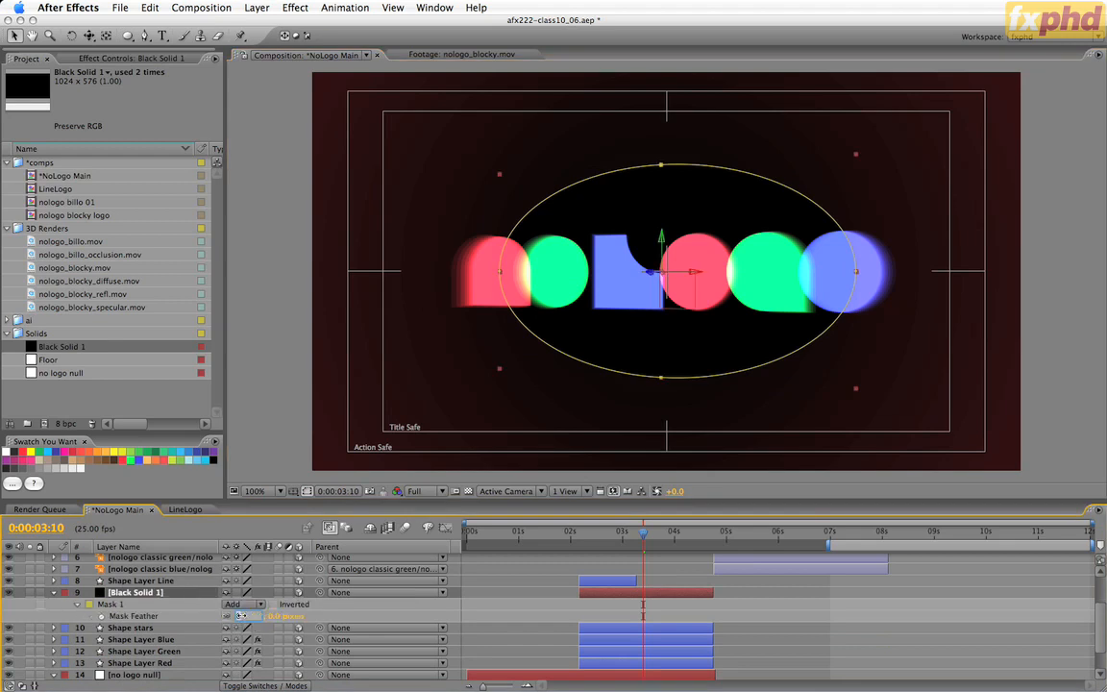
key(Return)
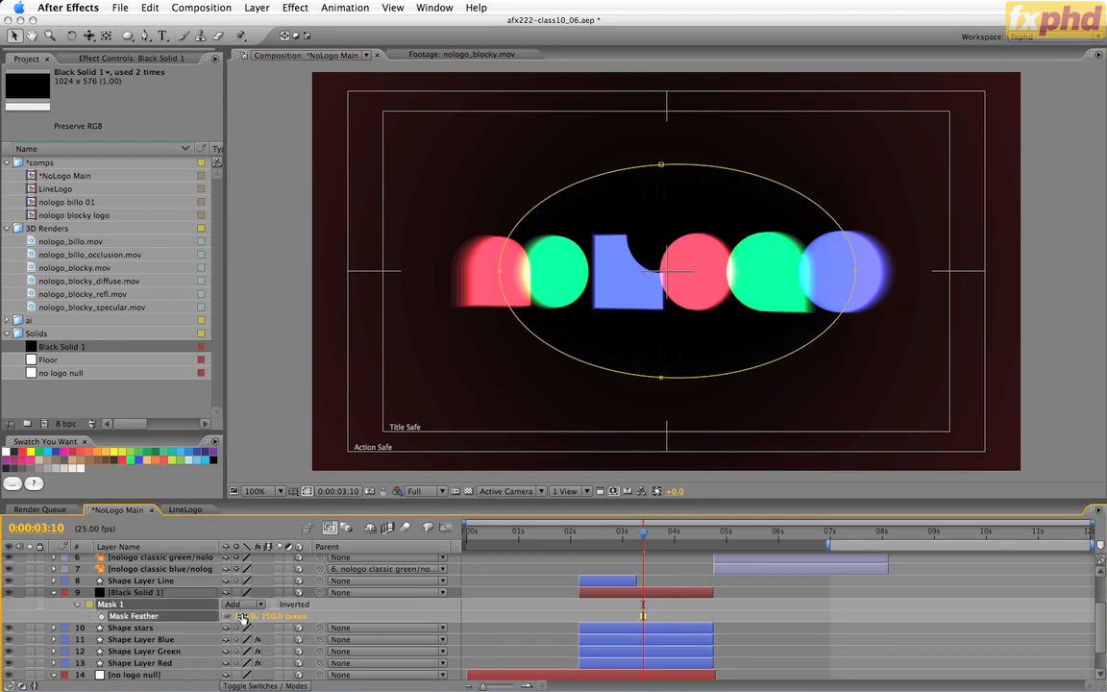
Free-transform the elliptical mask symmetrically about its centre, making it about 60% of its original height and 80% of its width.
double_click(726, 171)
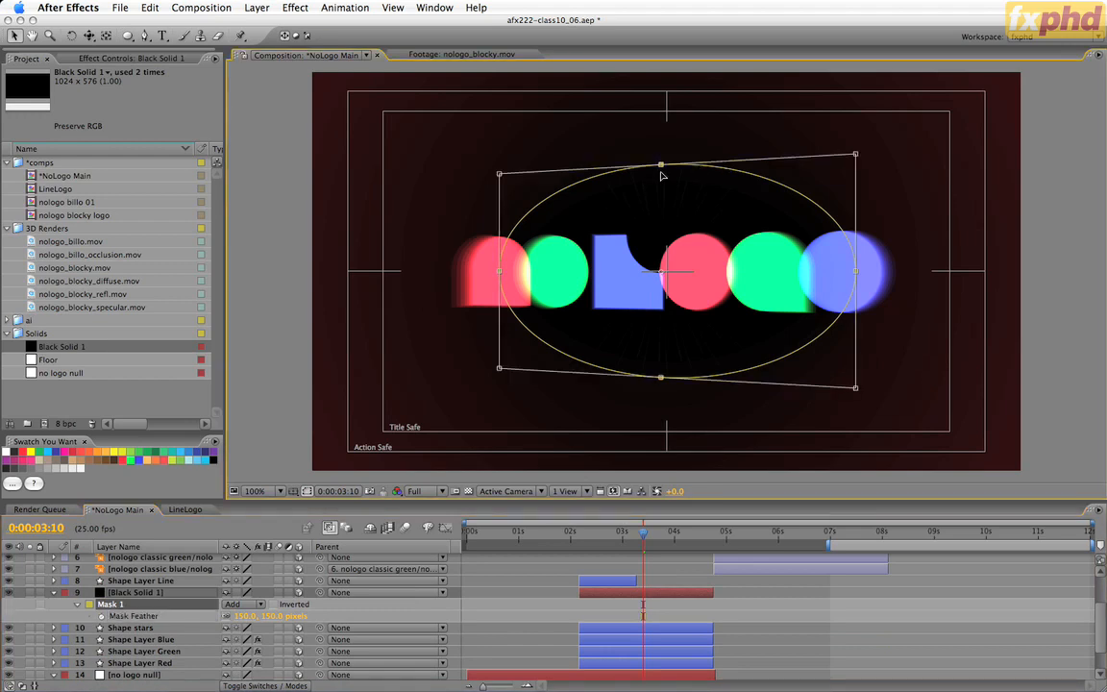
drag(661, 171, 662, 226)
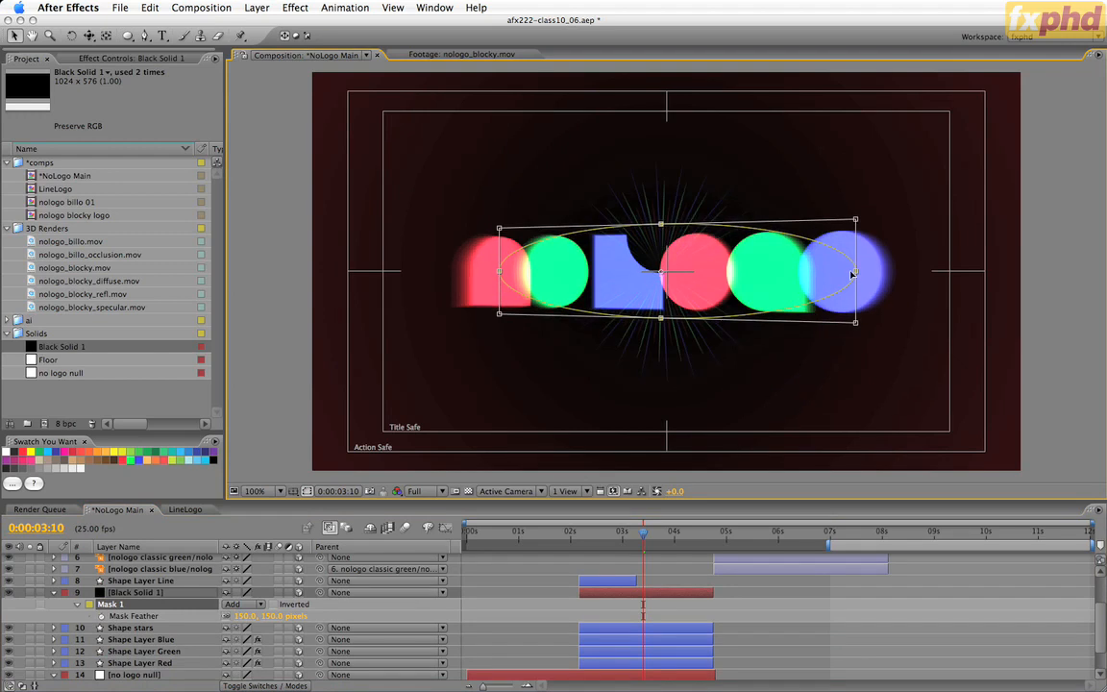
drag(852, 273, 817, 274)
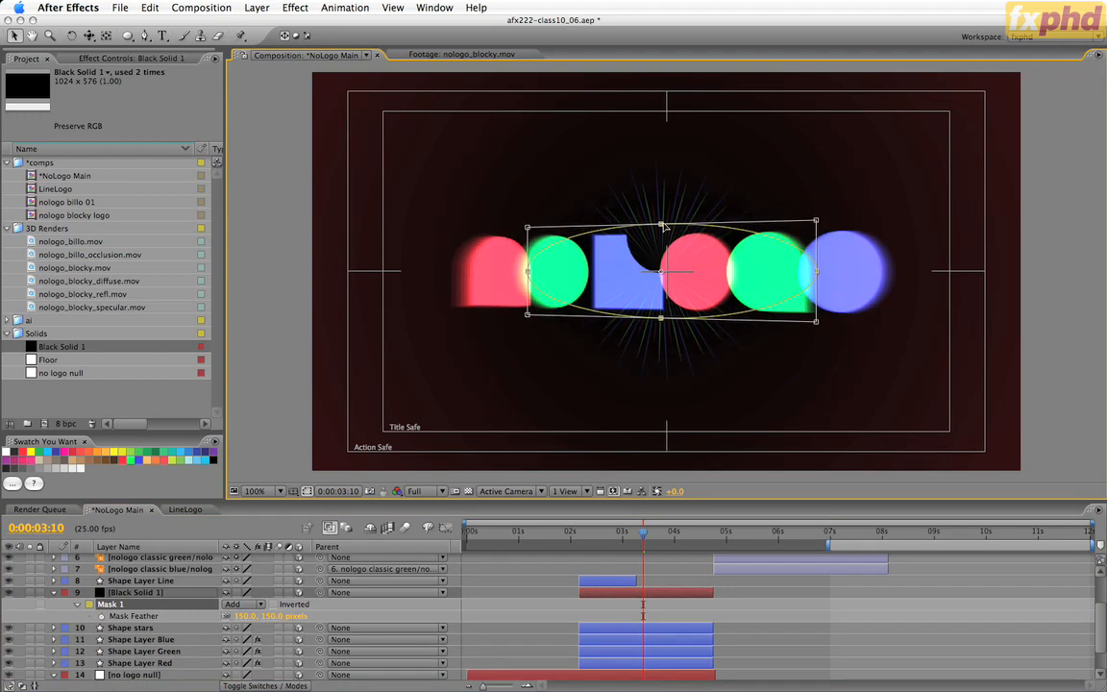
drag(662, 222, 661, 208)
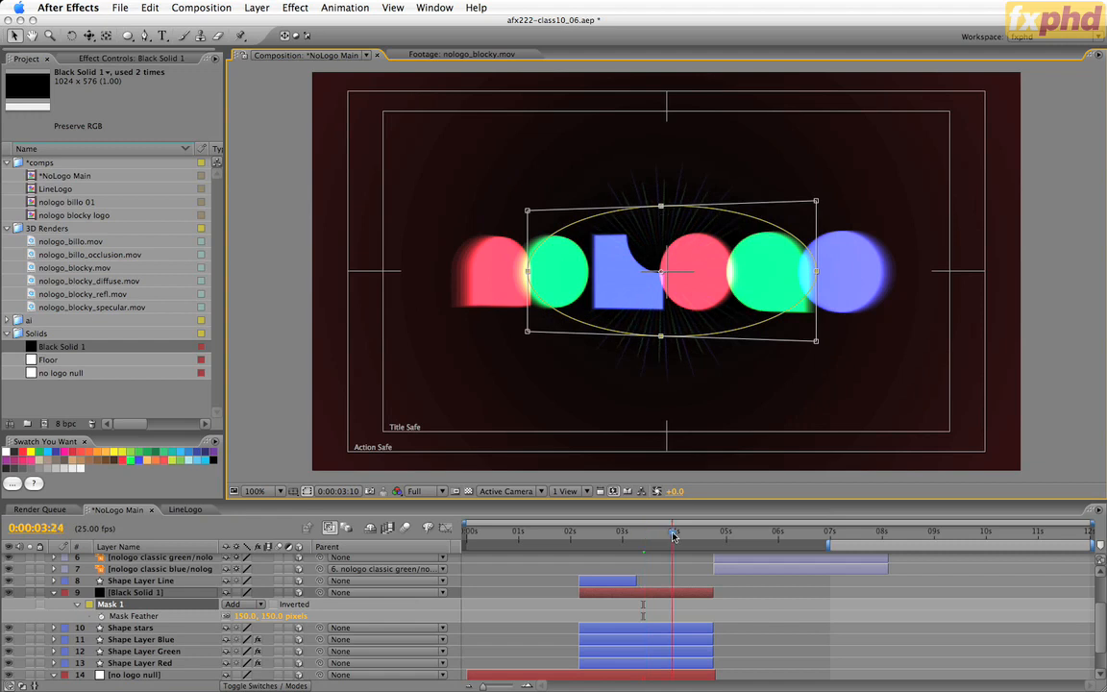
Check the masked starburst at several frames, including 0:00:03:24, 0:00:04:10 and 0:00:02:10.
click(674, 535)
click(695, 535)
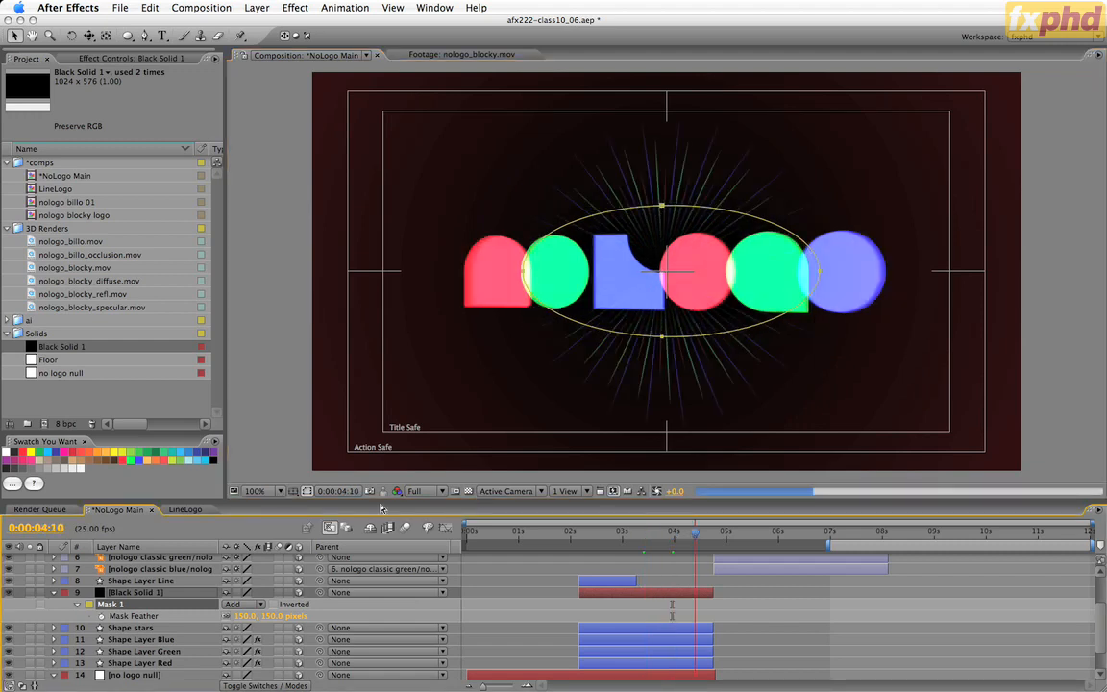
click(677, 535)
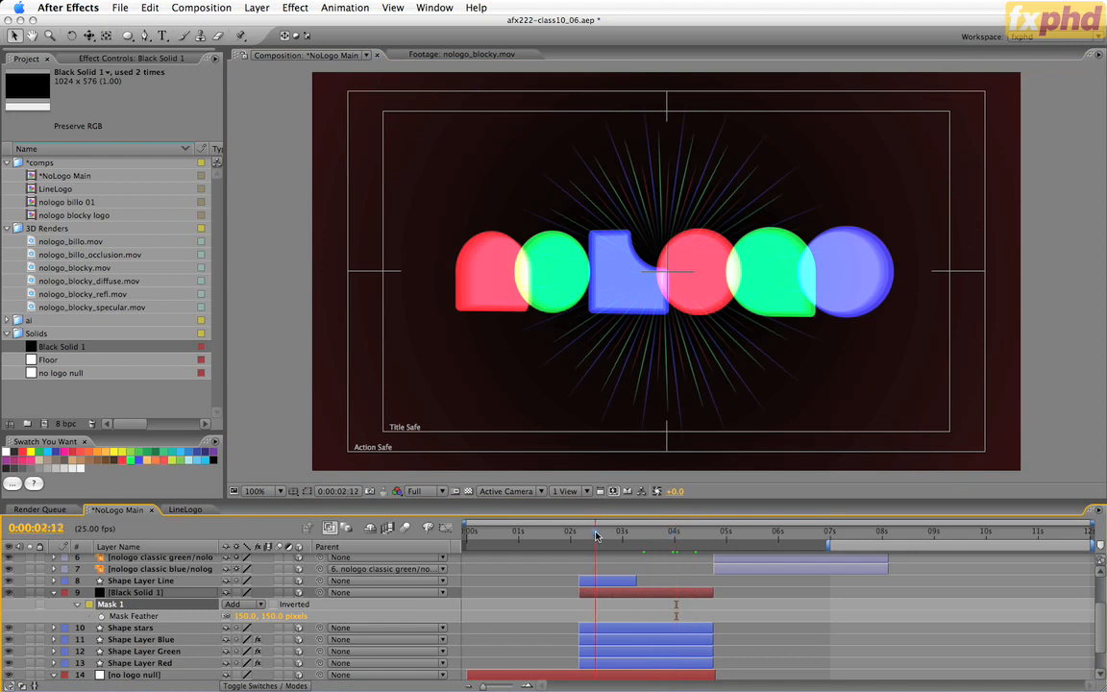
mouse_move(596, 535)
mouse_down()
mouse_move(582, 536)
mouse_move(693, 539)
mouse_move(591, 537)
mouse_up()
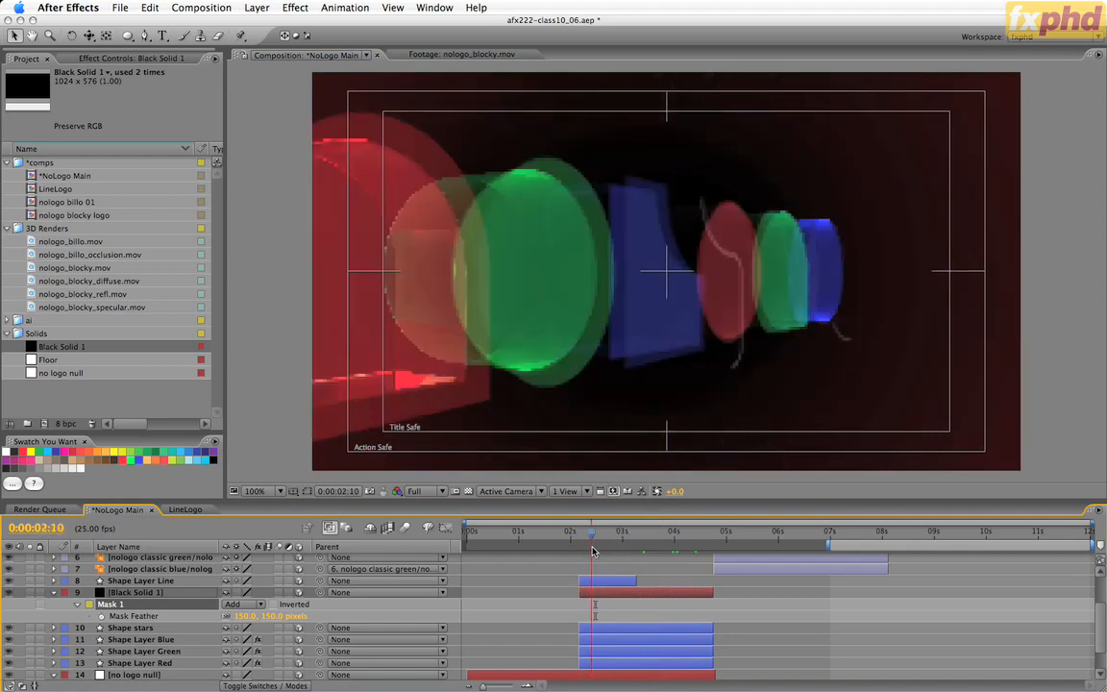
Keyframe the upper Black Solid 1 layer's opacity from 0% at 0:00:02:04 to 100% at 0:00:02:14 and check the fade at 0:00:02:10.
key(i)
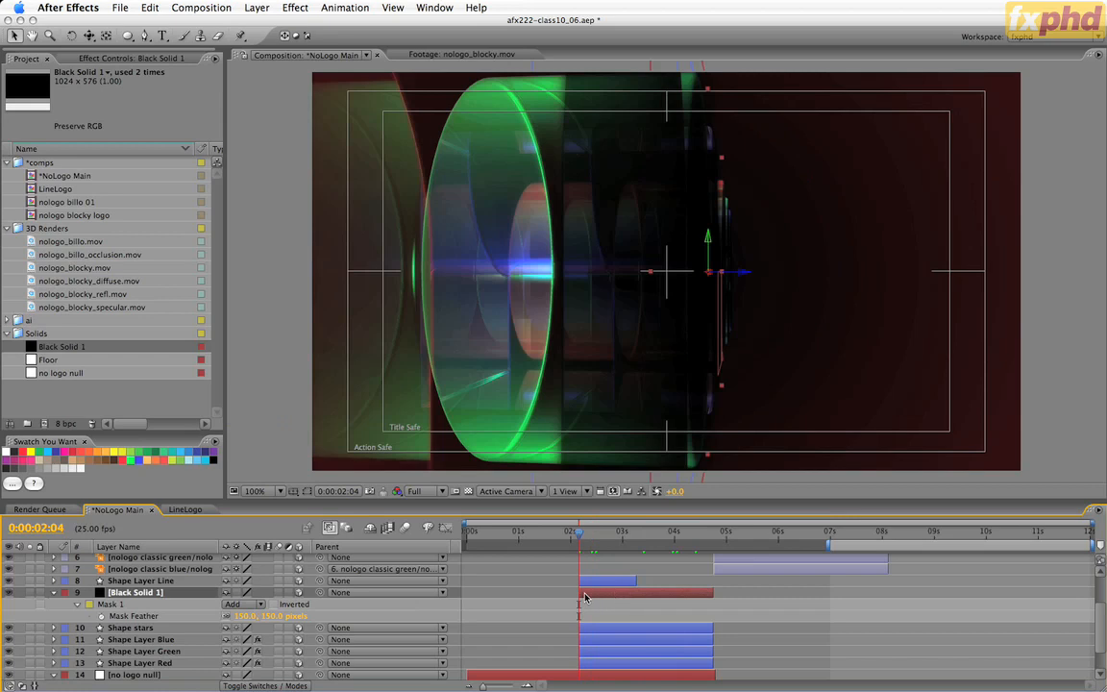
key(u)
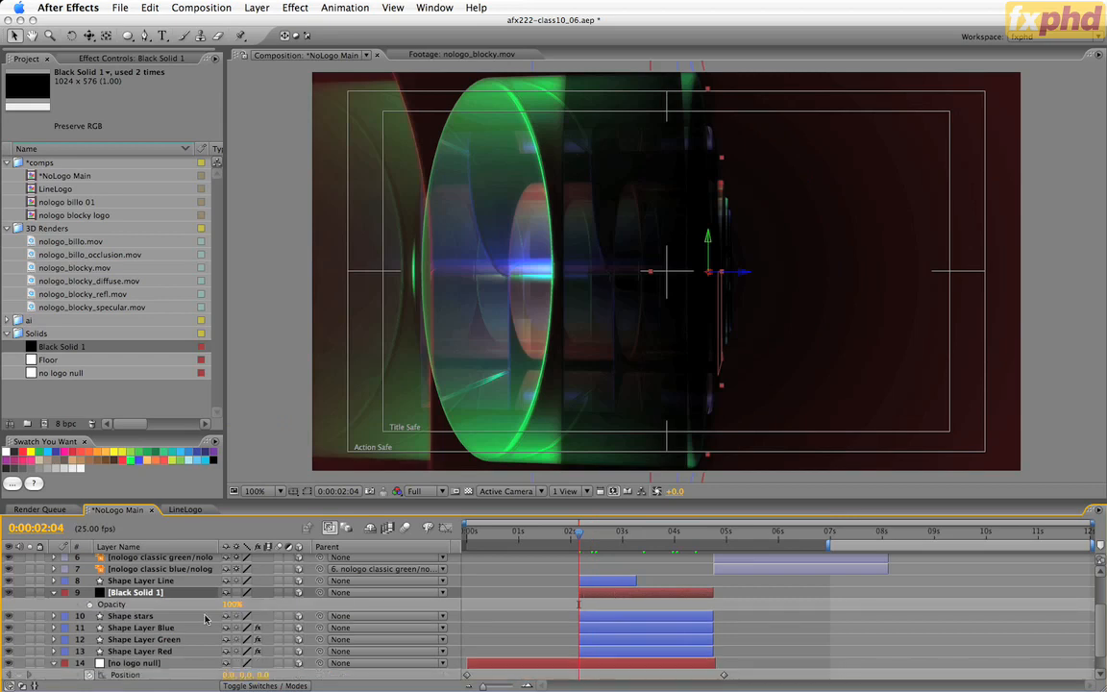
click(234, 604)
text(0)
key(Return)
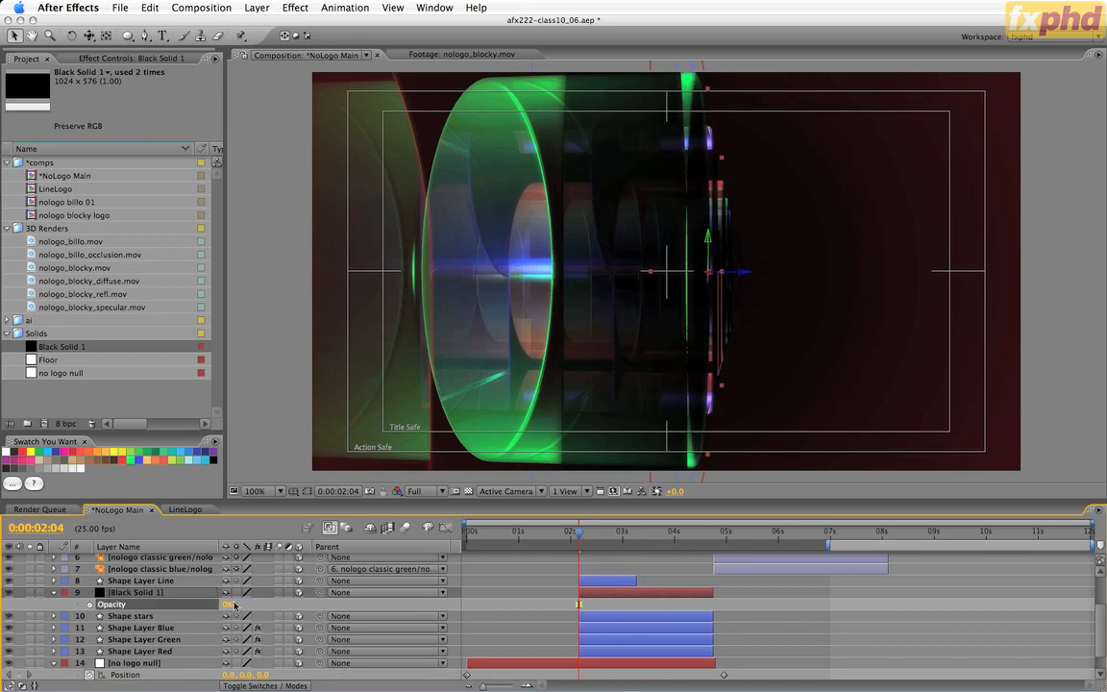
click(88, 604)
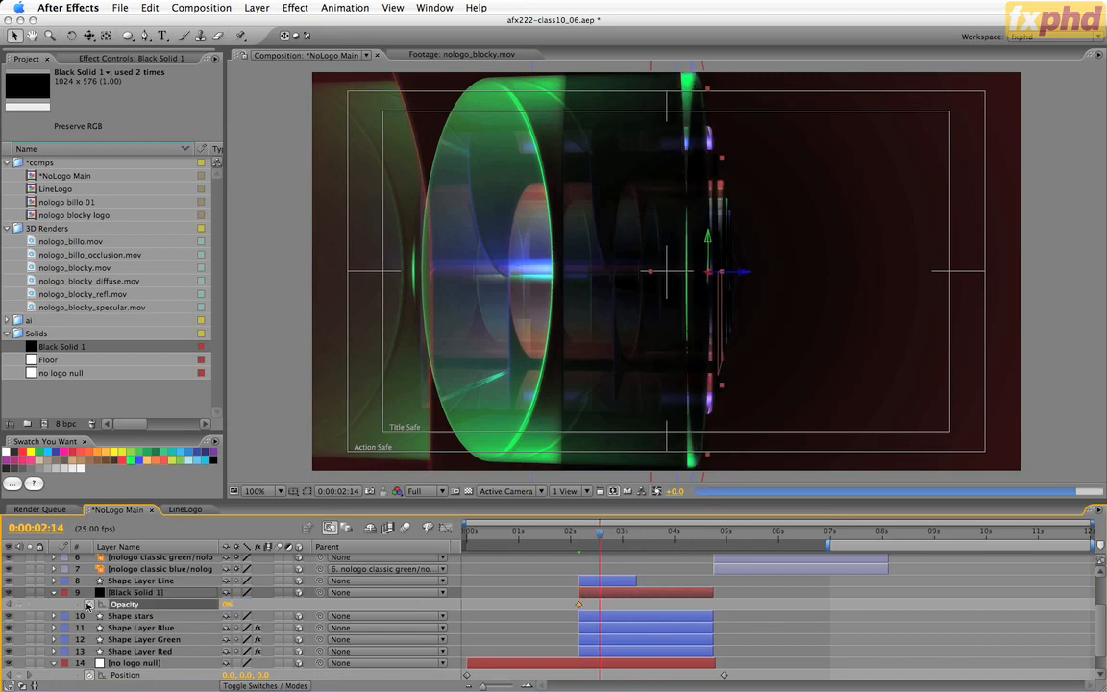
key(shift+Page_Down)
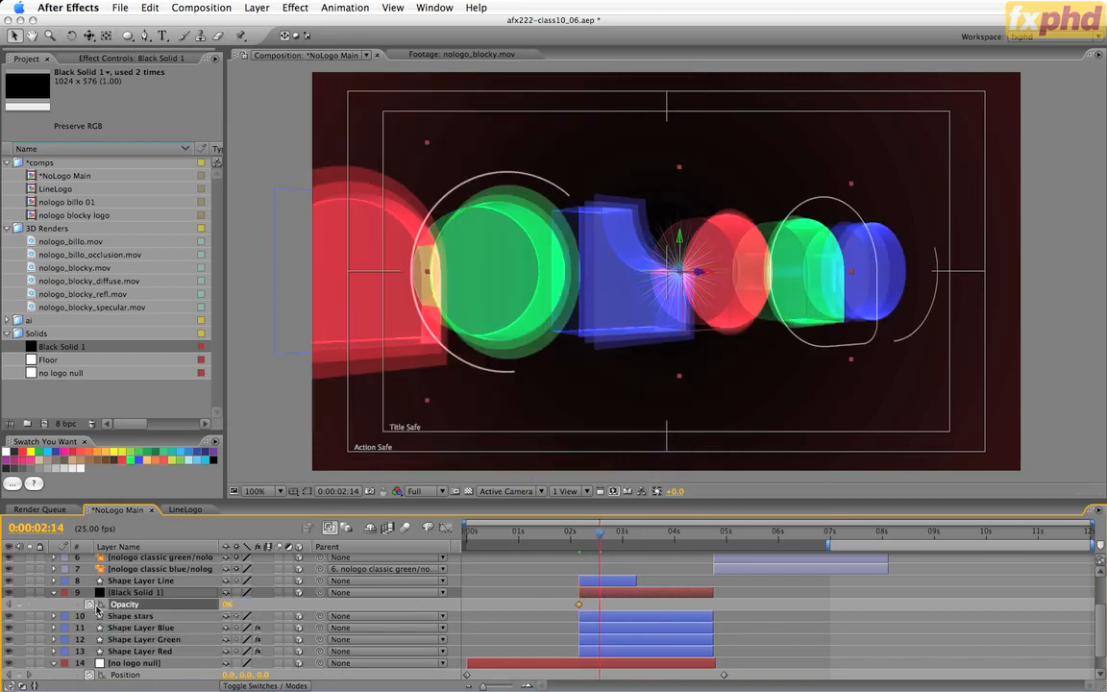
drag(226, 606, 327, 606)
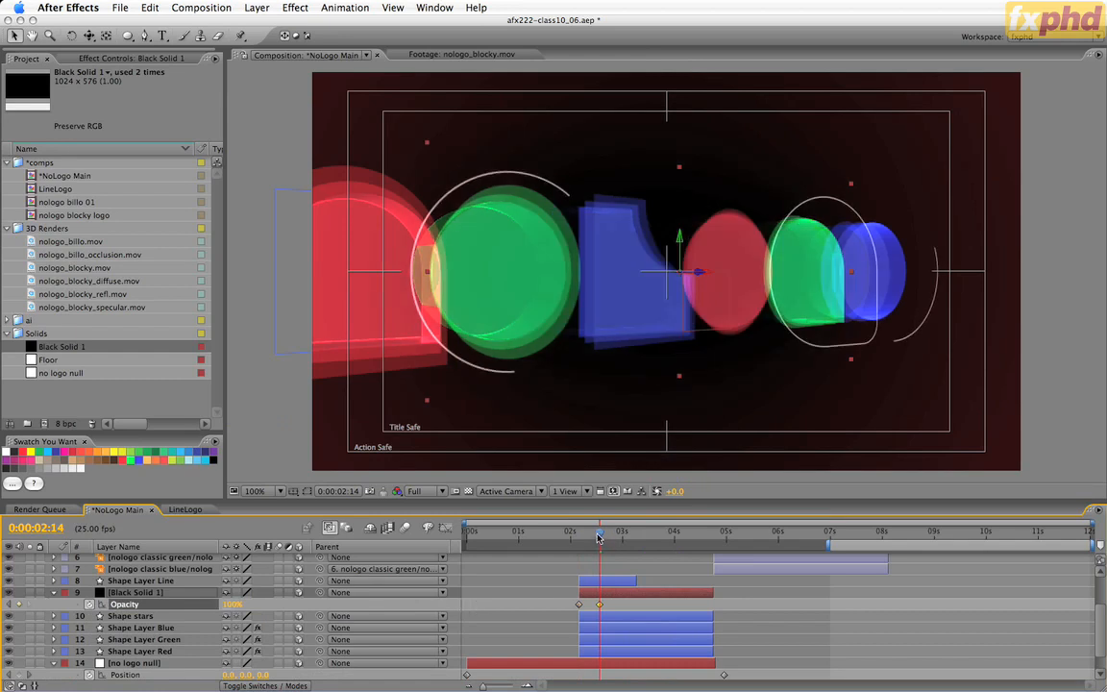
drag(598, 539, 591, 540)
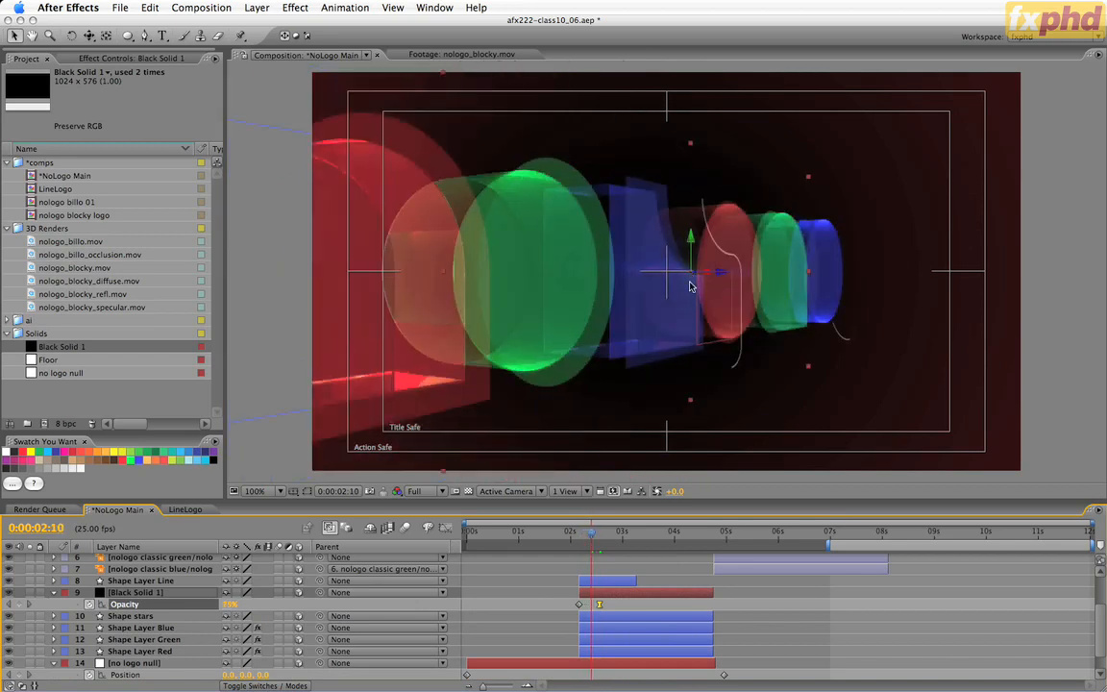
Keyframe the Shape stars layer's opacity from 0% at 0:00:02:14 to 100% at 0:00:02:24.
click(609, 617)
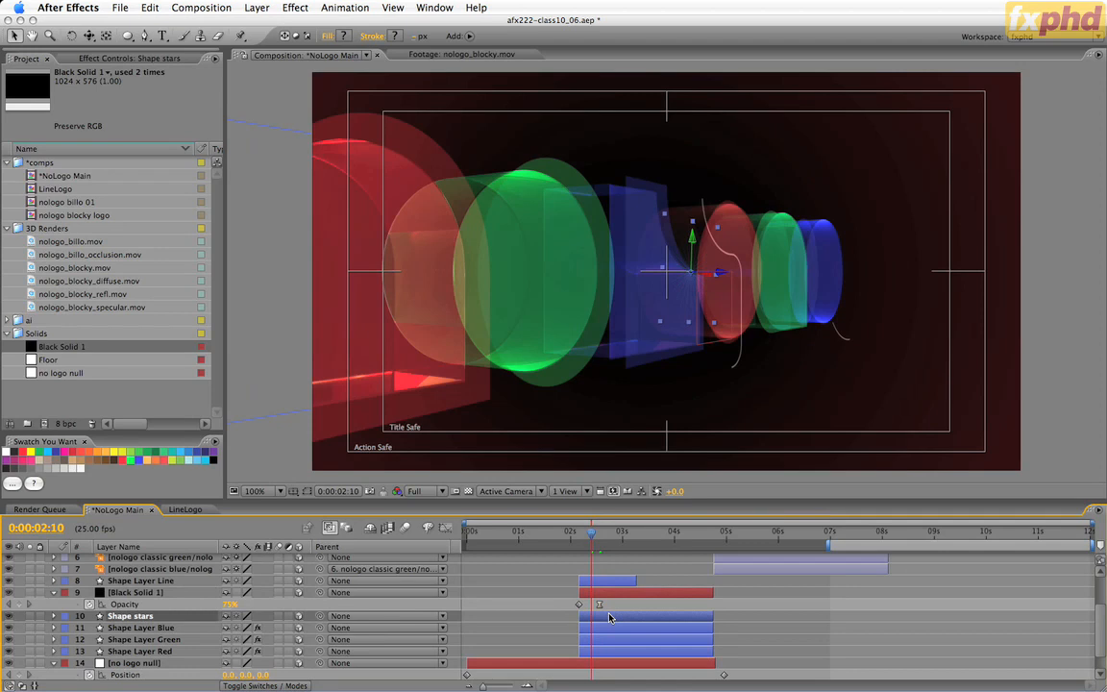
key(t)
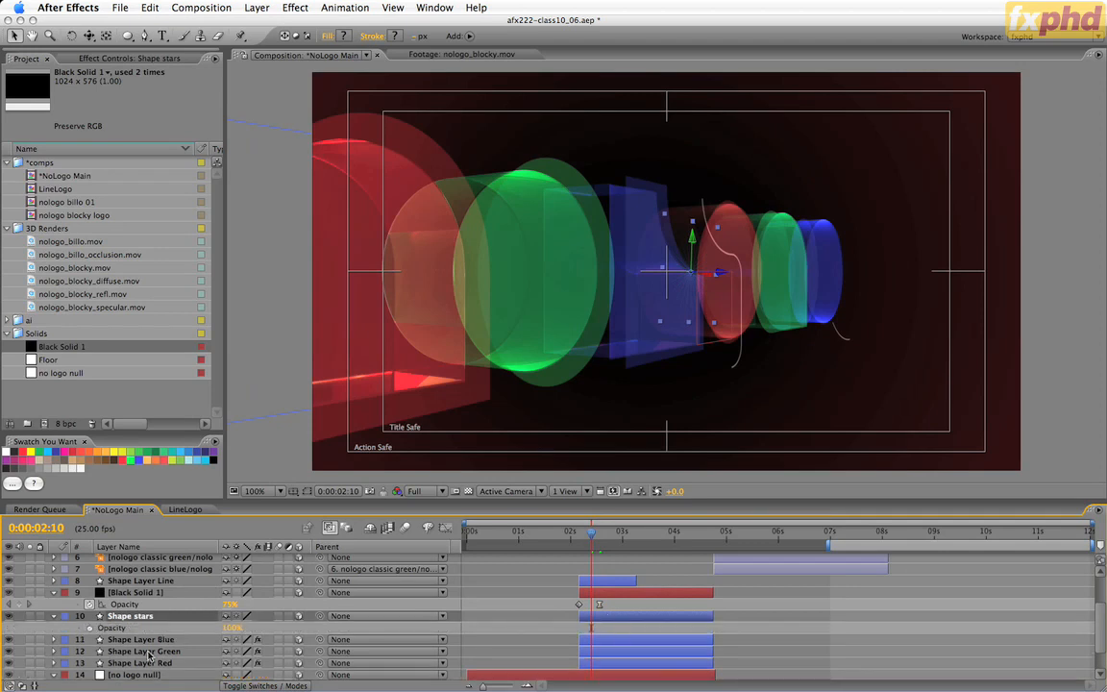
key(k)
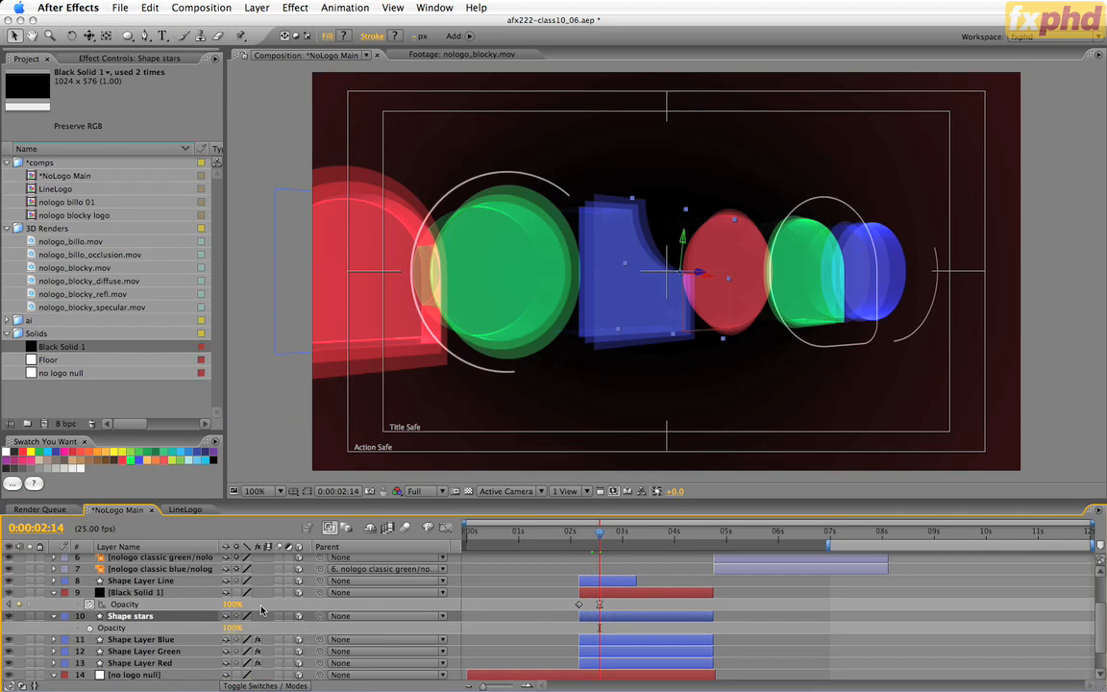
drag(230, 627, 188, 633)
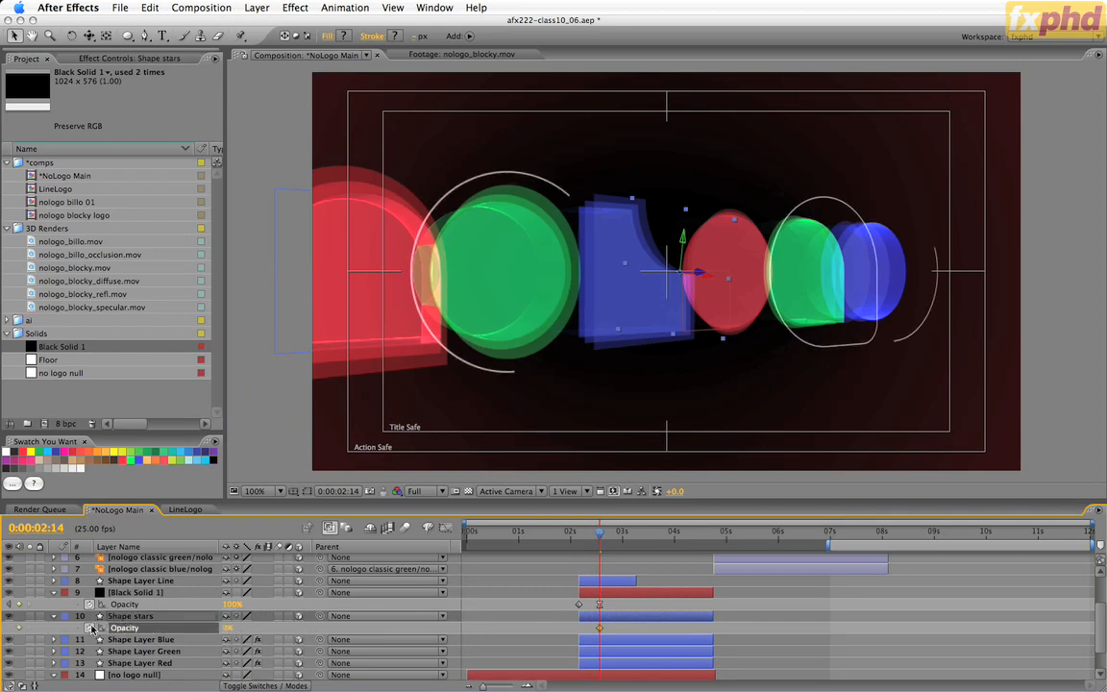
key(shift+Page_Down)
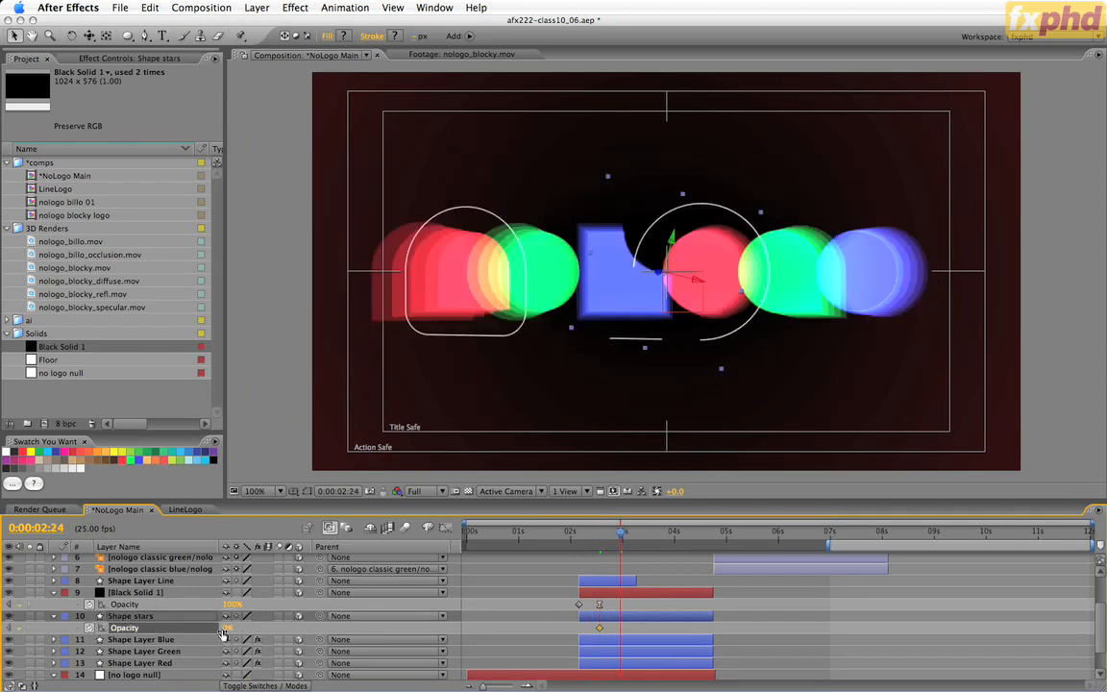
drag(227, 631, 423, 579)
Review the starburst fade-in and the following logo section through 0:00:04:00, 0:00:05:10 and 0:00:05:18.
drag(580, 531, 642, 532)
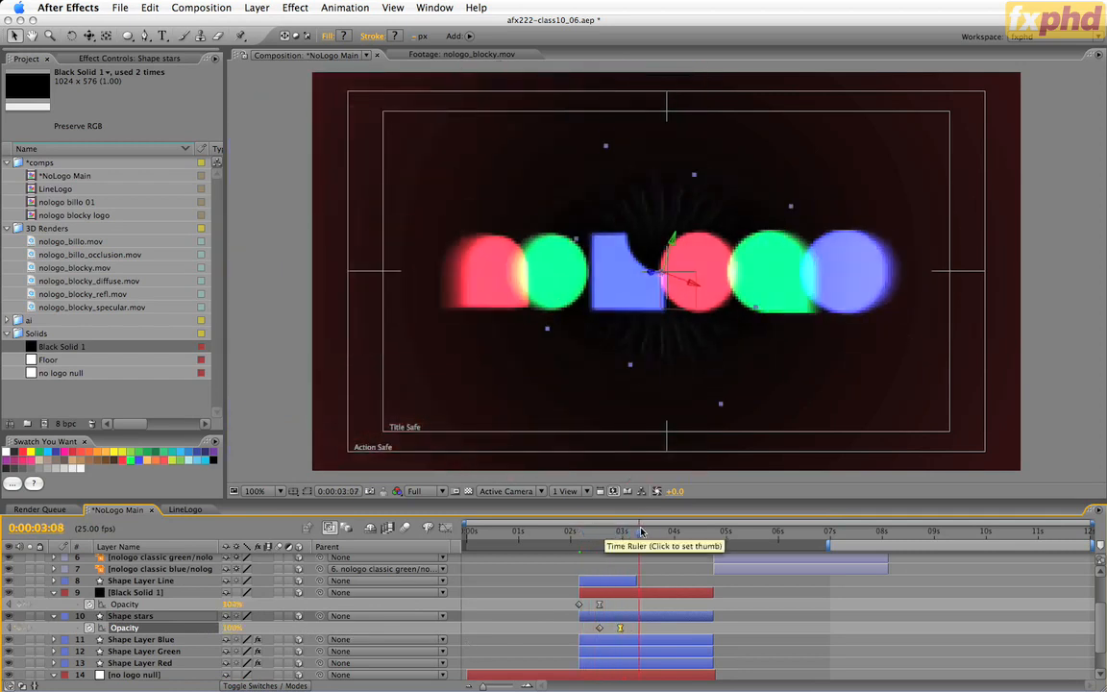
key(space)
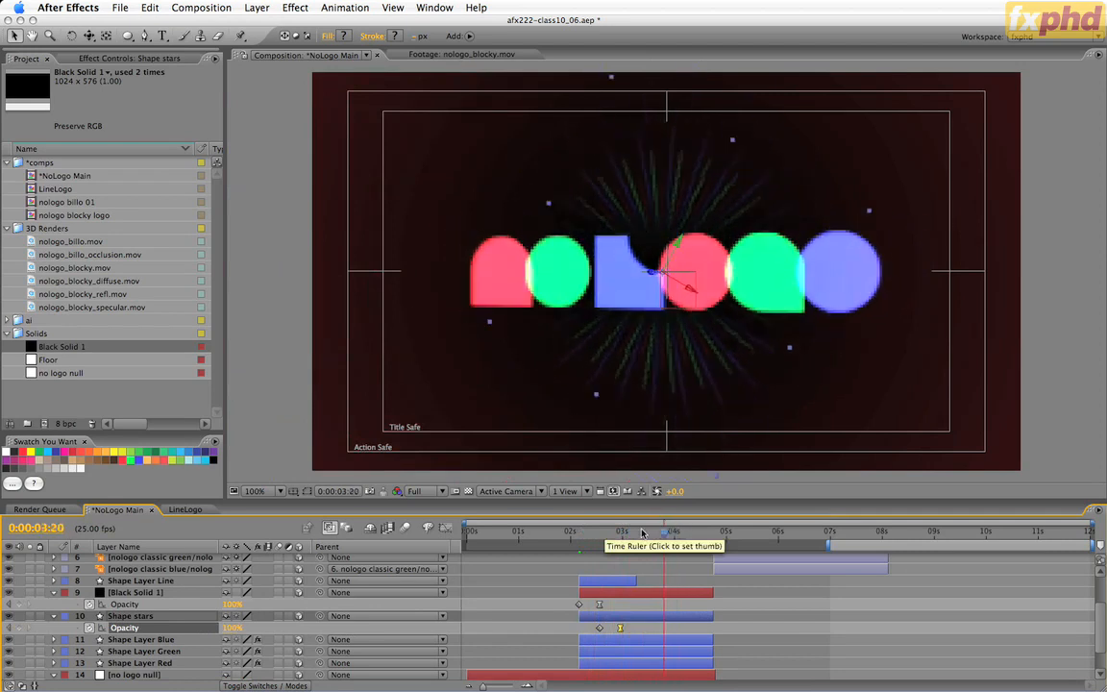
drag(642, 533, 676, 544)
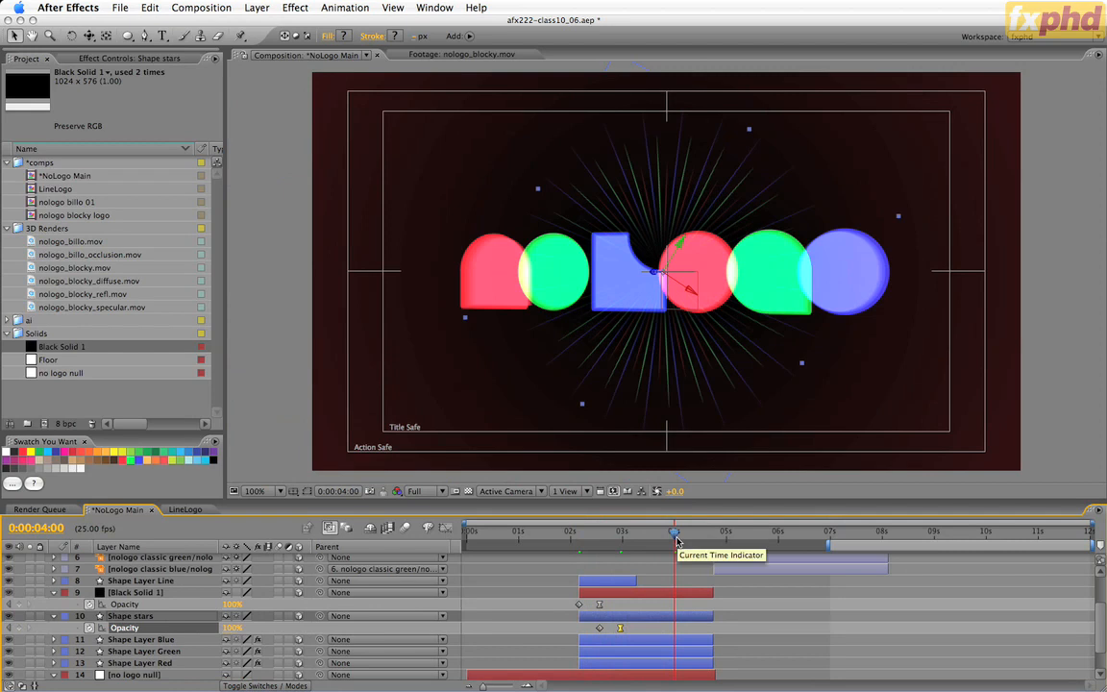
key(space)
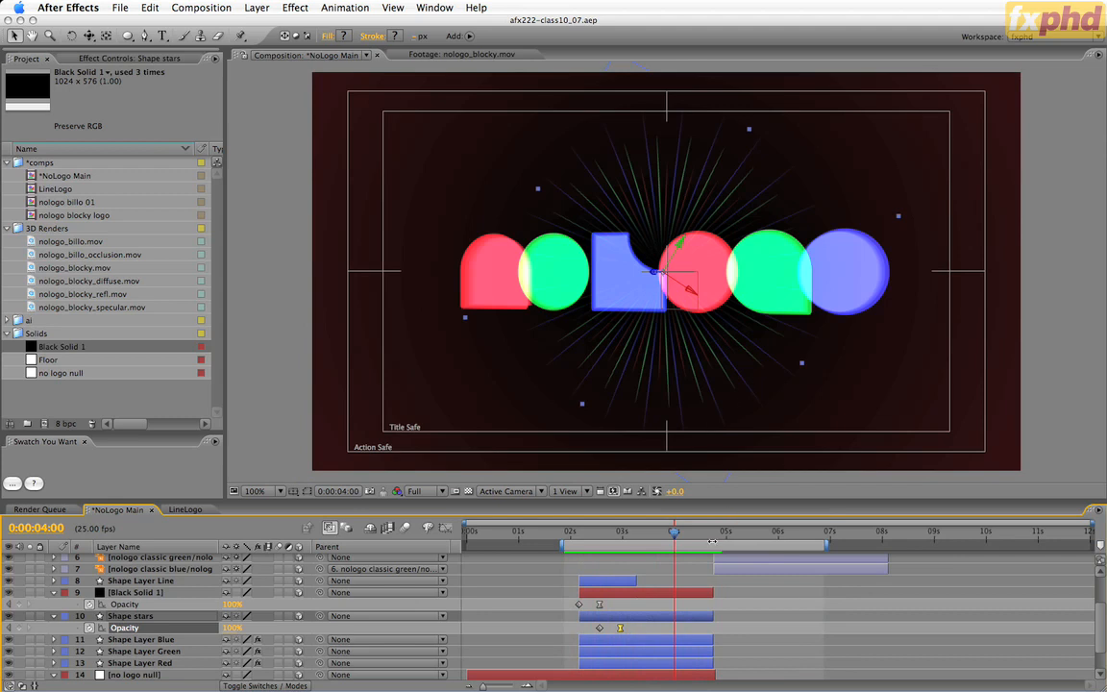
drag(607, 530, 748, 537)
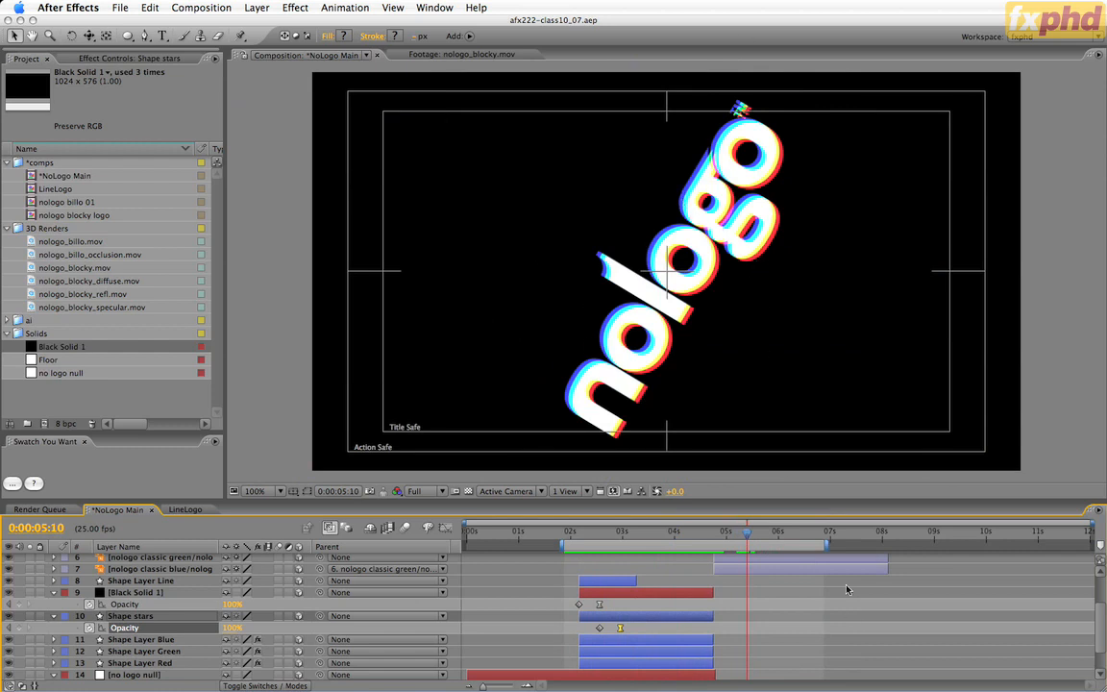
drag(748, 536, 764, 543)
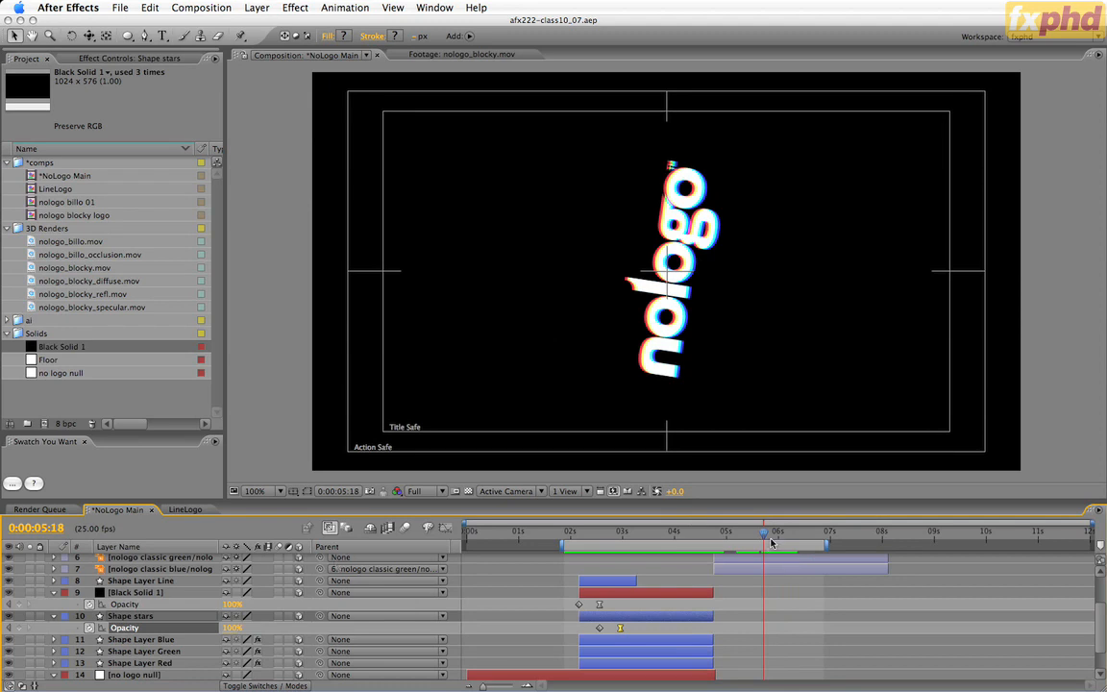
drag(1103, 622, 1102, 590)
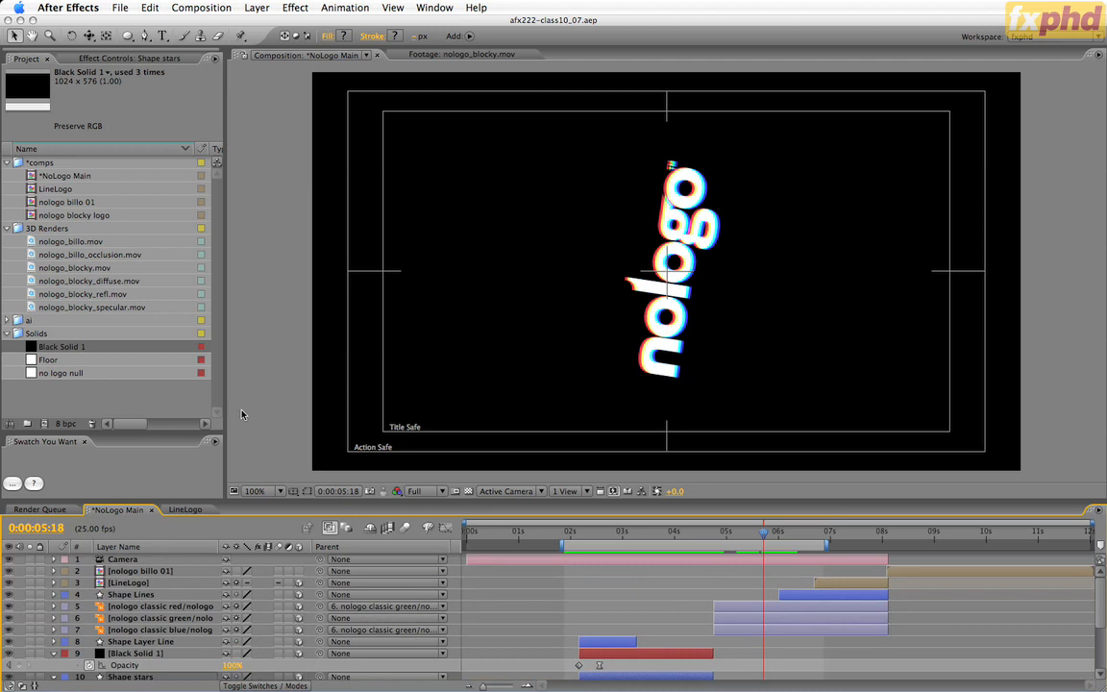
Nest the *NoLogo Main comp in a new composition named *NoLogo Output.
click(149, 100)
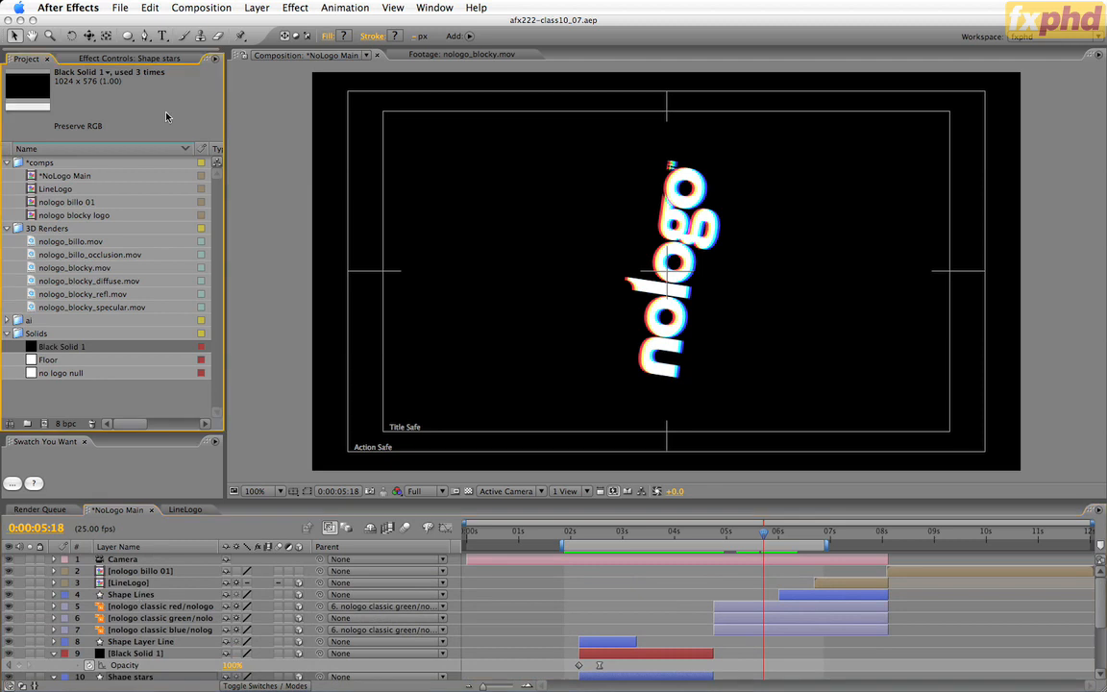
click(69, 175)
click(45, 426)
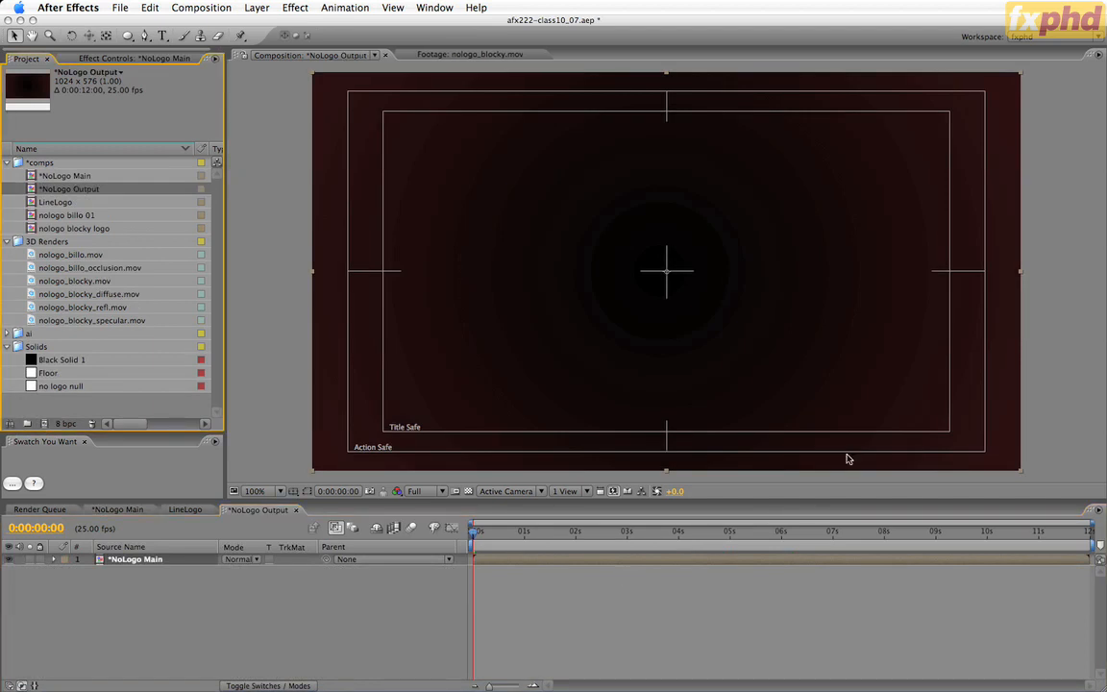
Go to 0:00:05:19 in *NoLogo Output and apply the 3D Glasses effect to the *NoLogo Main layer.
drag(578, 533, 770, 530)
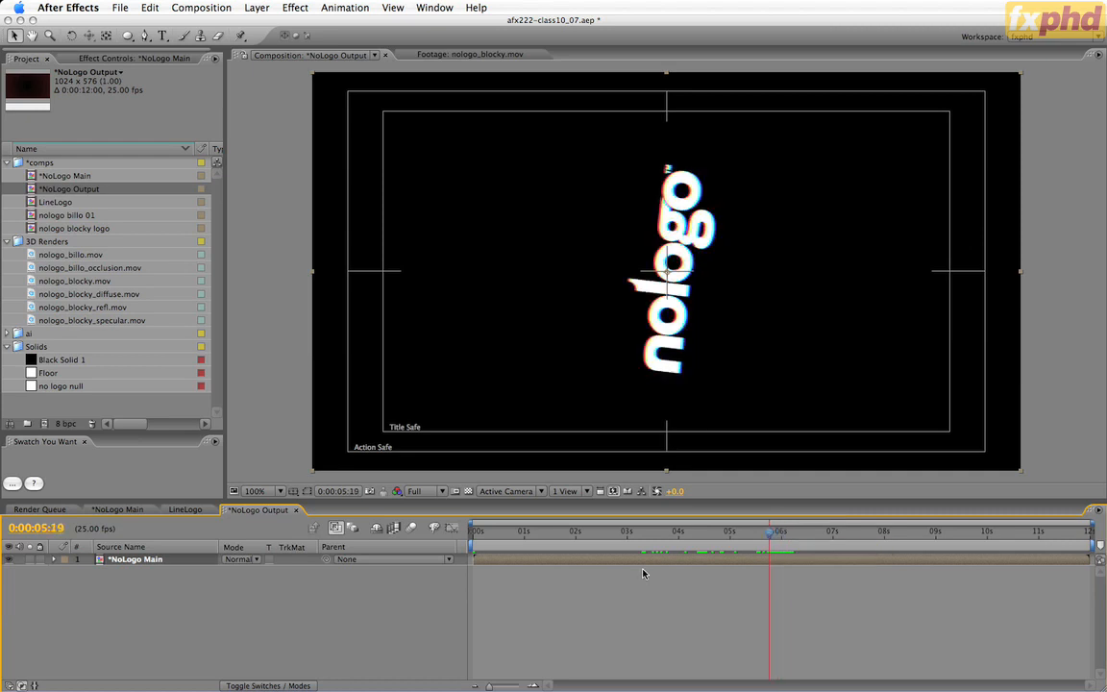
click(248, 7)
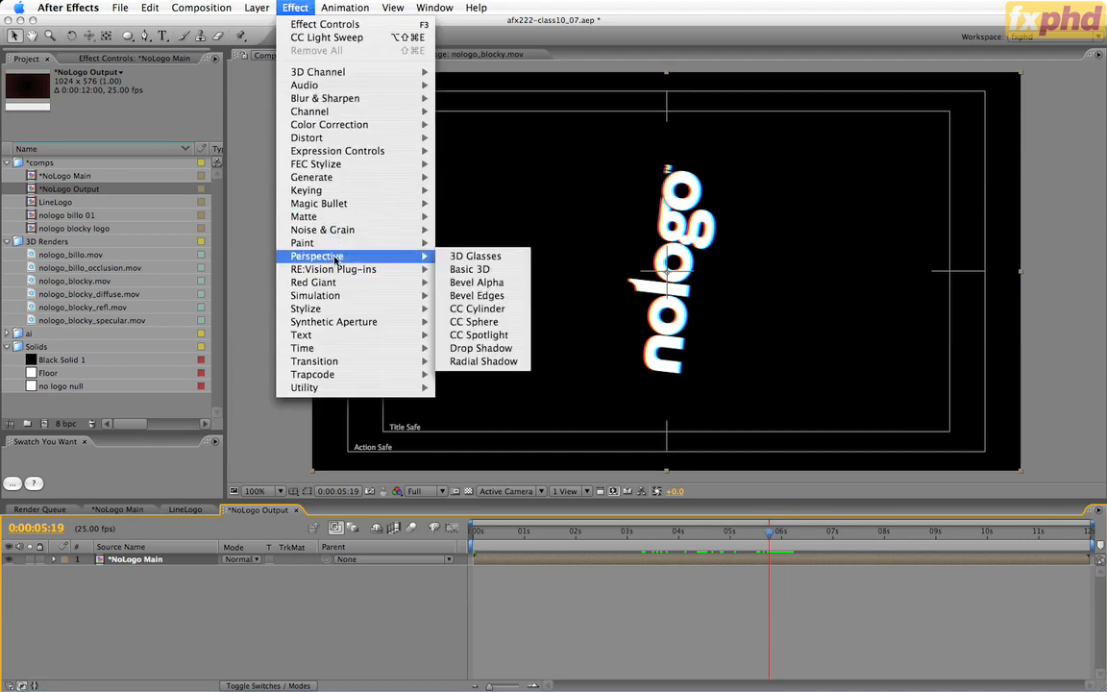
mouse_move(426, 263)
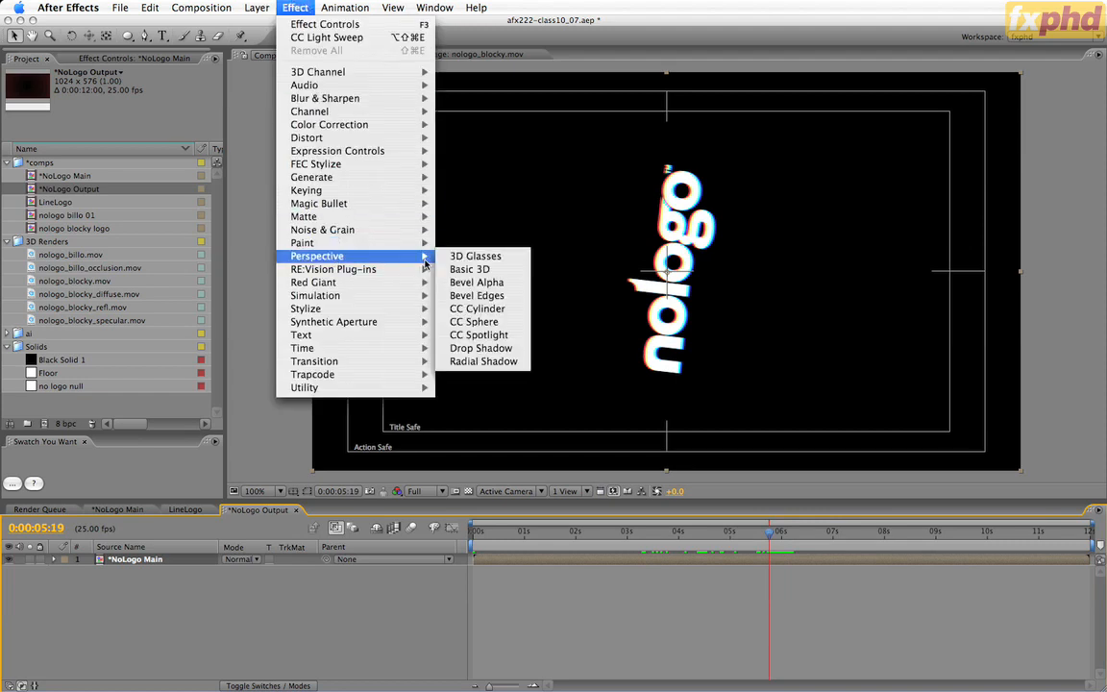
click(506, 258)
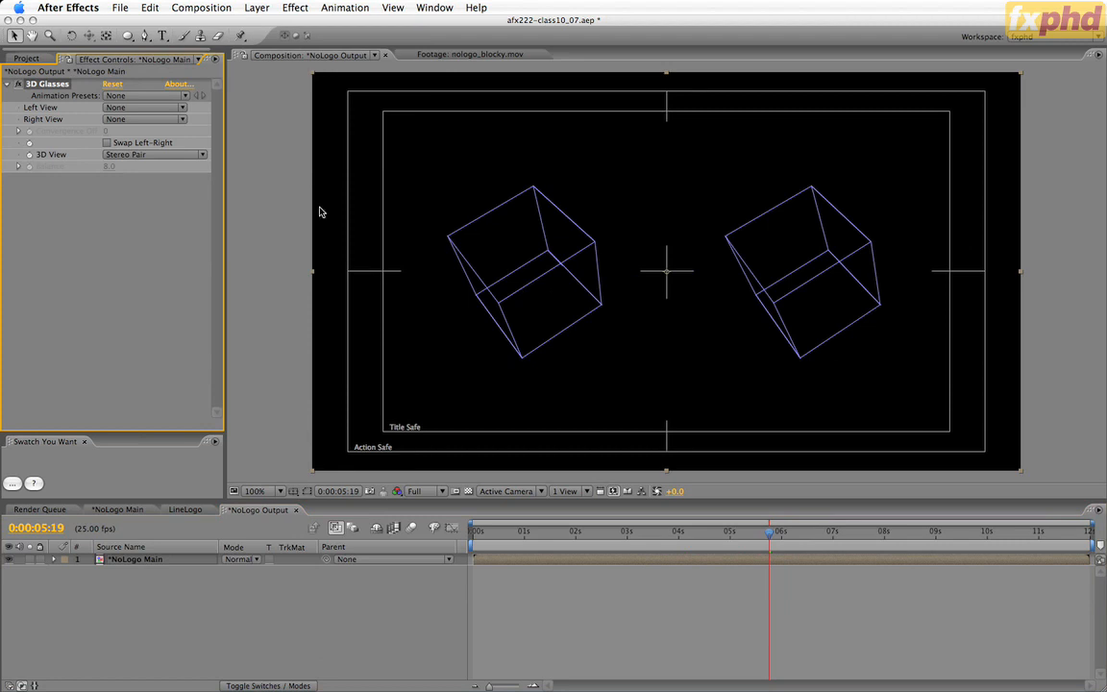
Set both the Left View and Right View of the 3D Glasses effect to the *NoLogo Main layer.
click(132, 106)
click(135, 126)
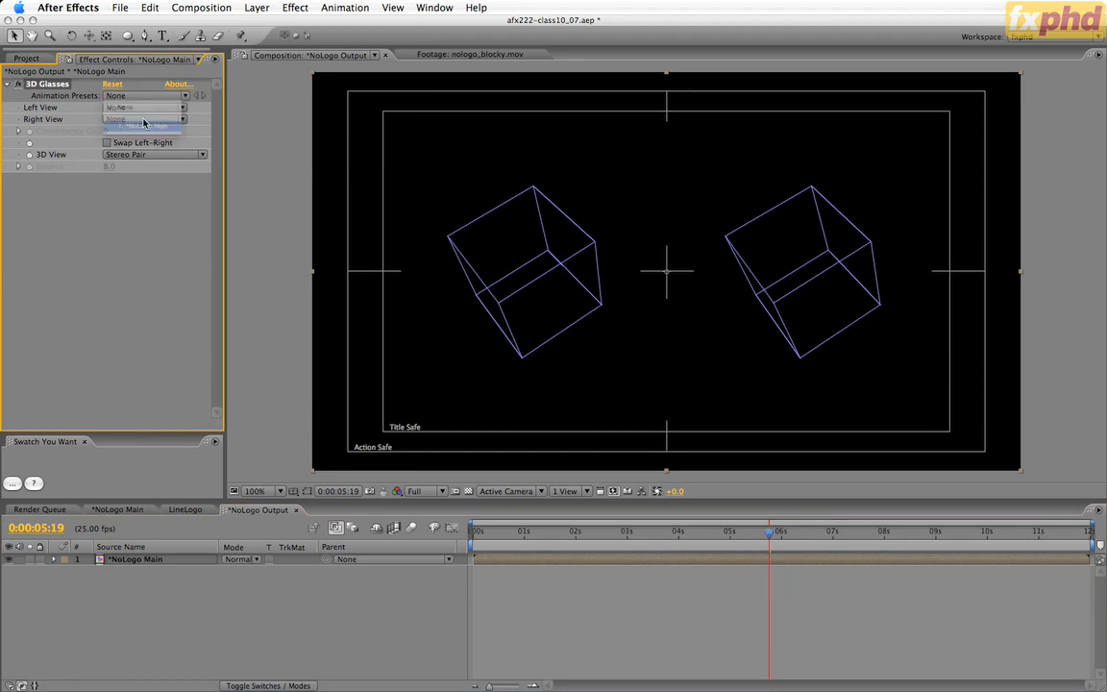
click(143, 119)
click(145, 139)
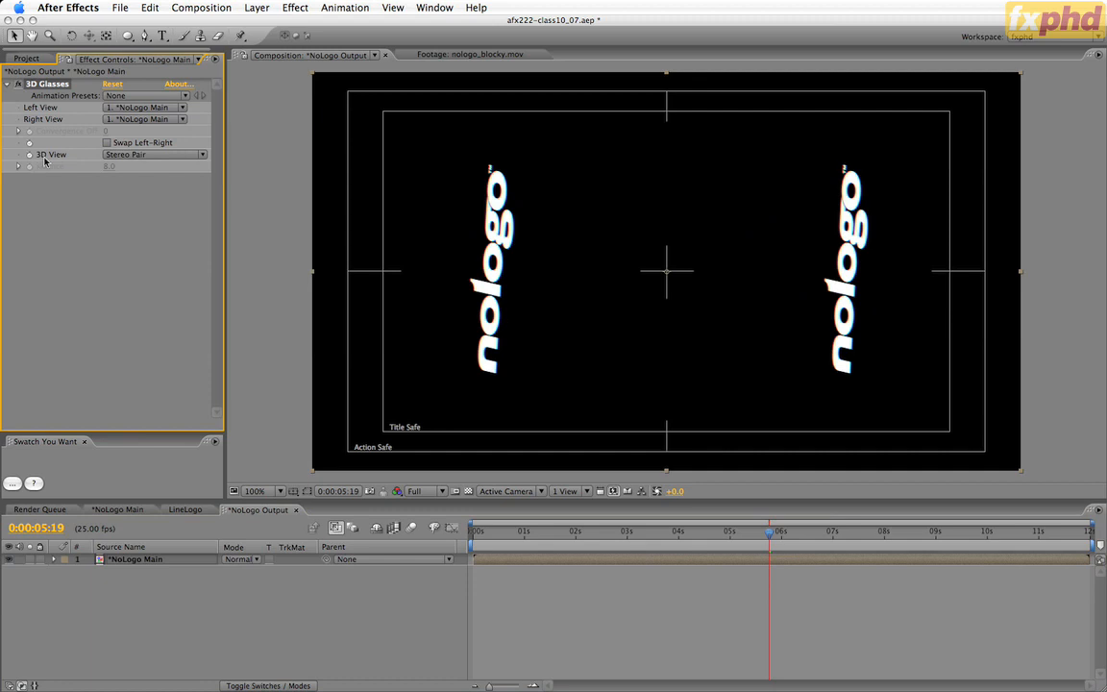
Try the Red Green LR and Balanced Red Green LR views of 3D Glasses and settle on Balanced Colored Red Blue.
click(143, 158)
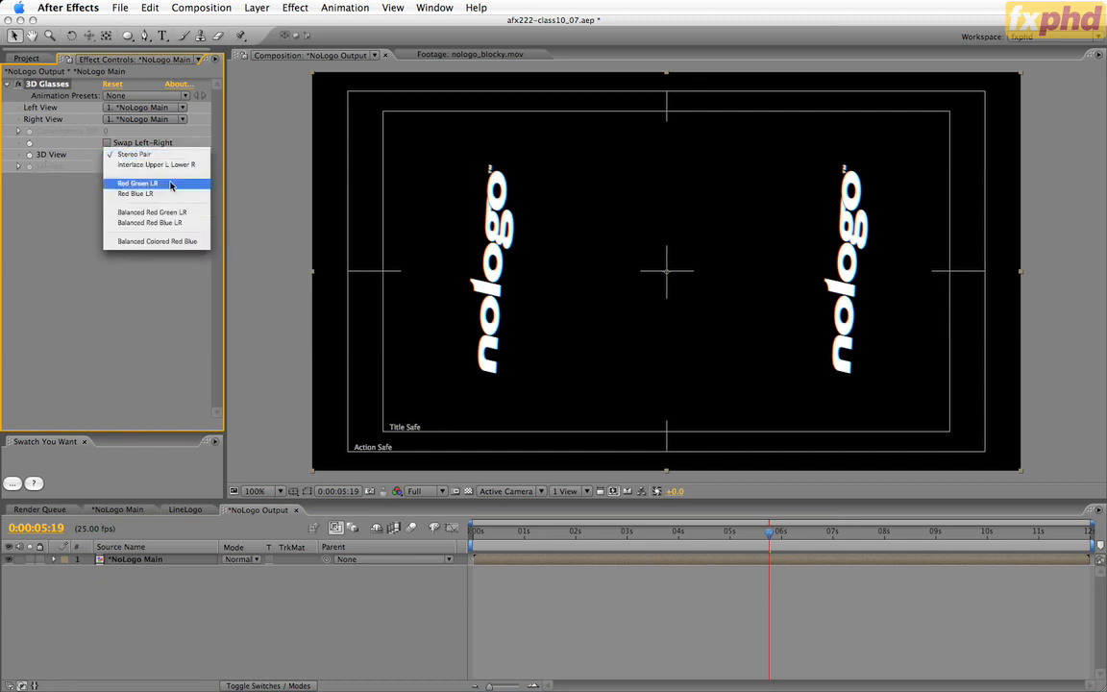
click(171, 183)
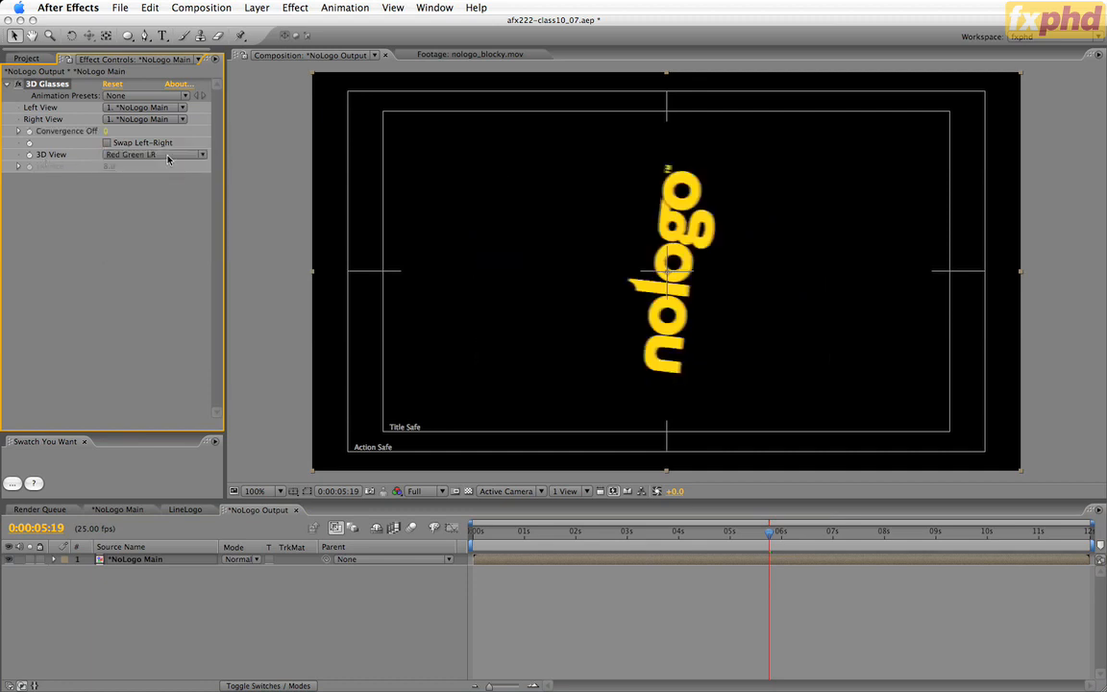
click(168, 158)
click(168, 182)
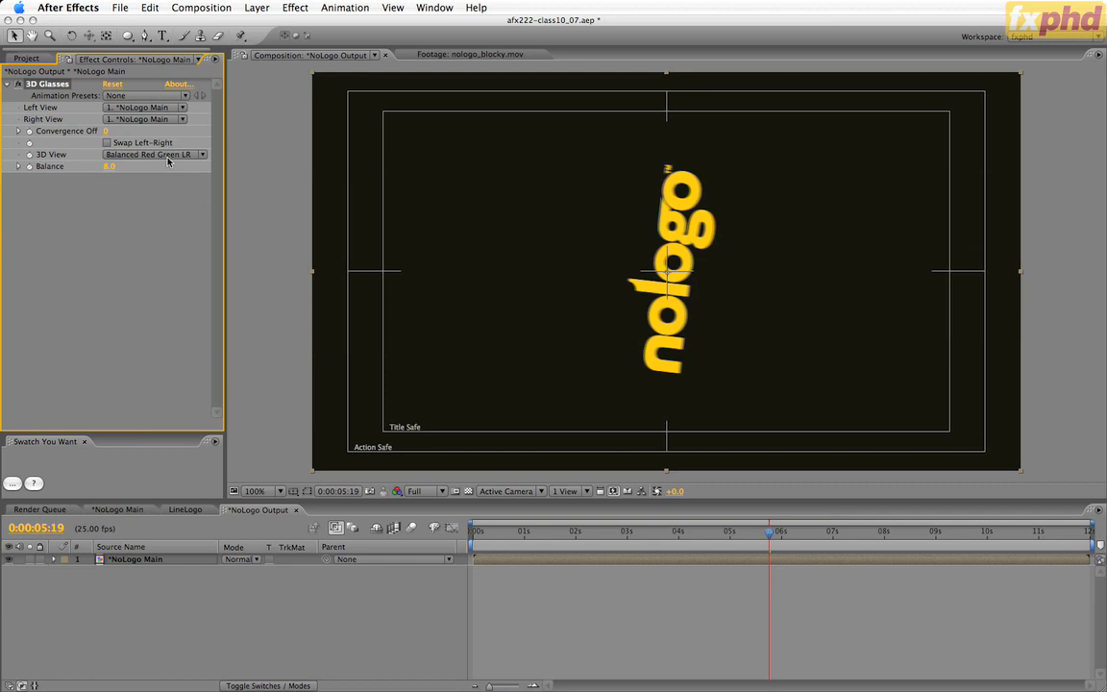
click(168, 158)
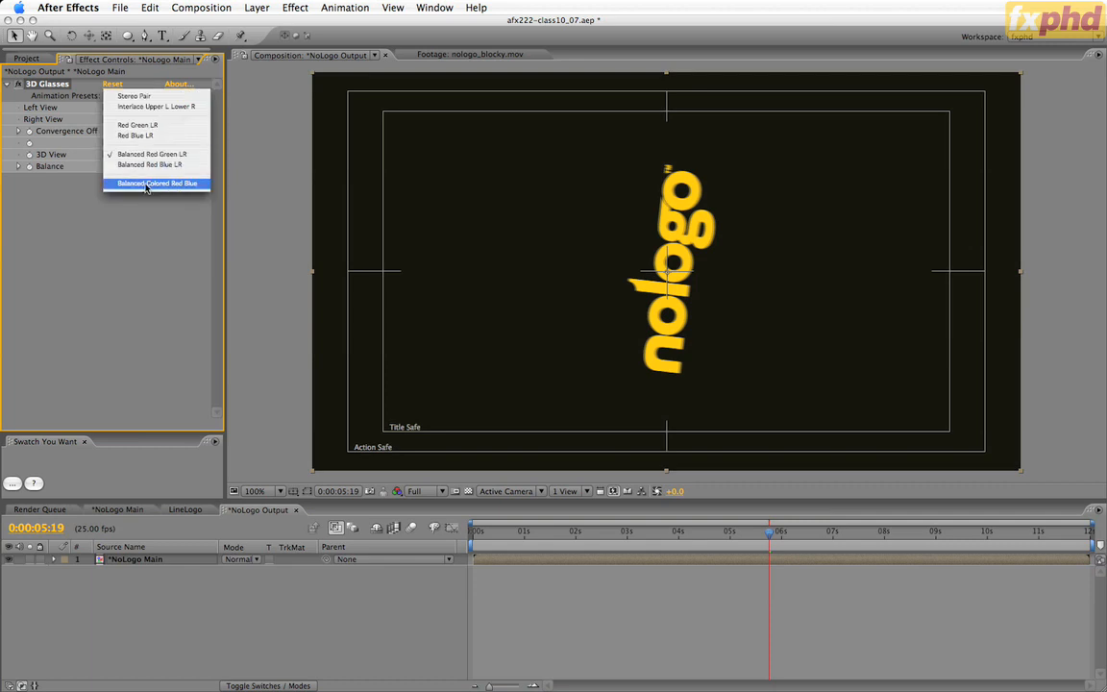
click(146, 184)
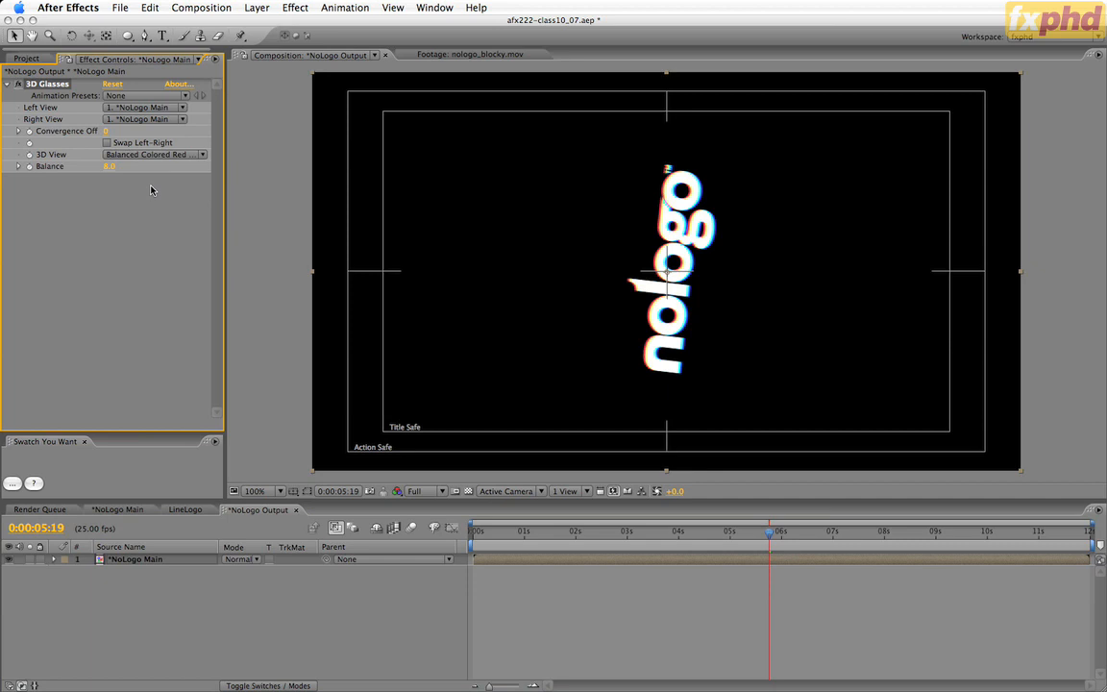
Try negative Convergence Offset values in the 3D Glasses effect to split the red and cyan images, and undo the change.
drag(105, 131, 74, 133)
right_click(72, 132)
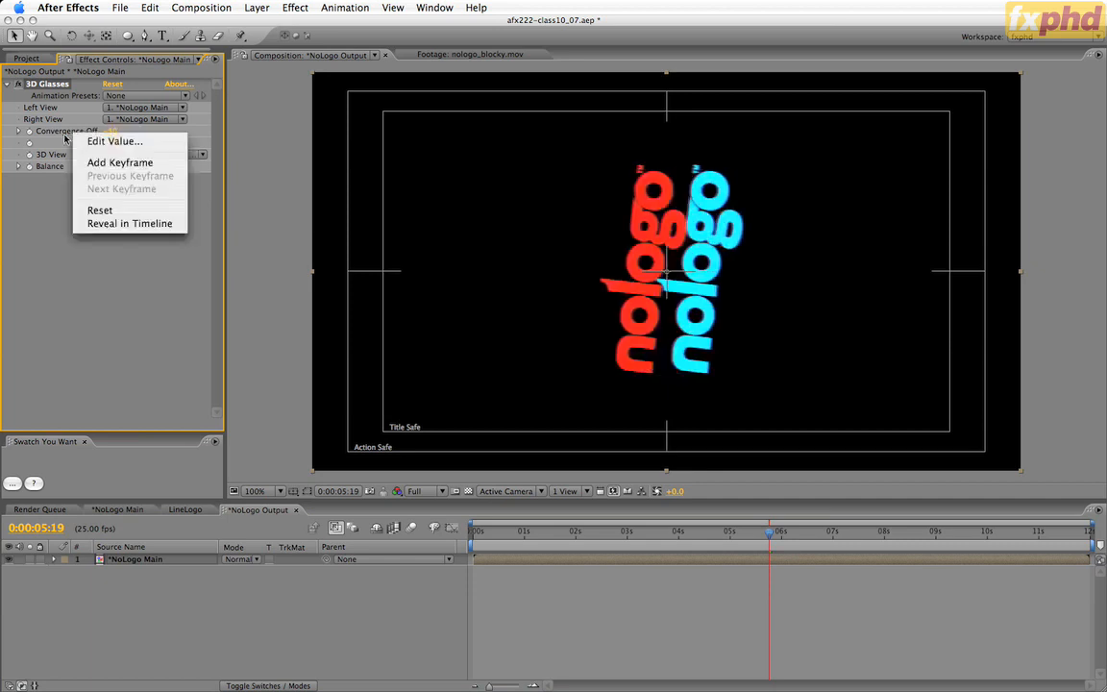
click(65, 135)
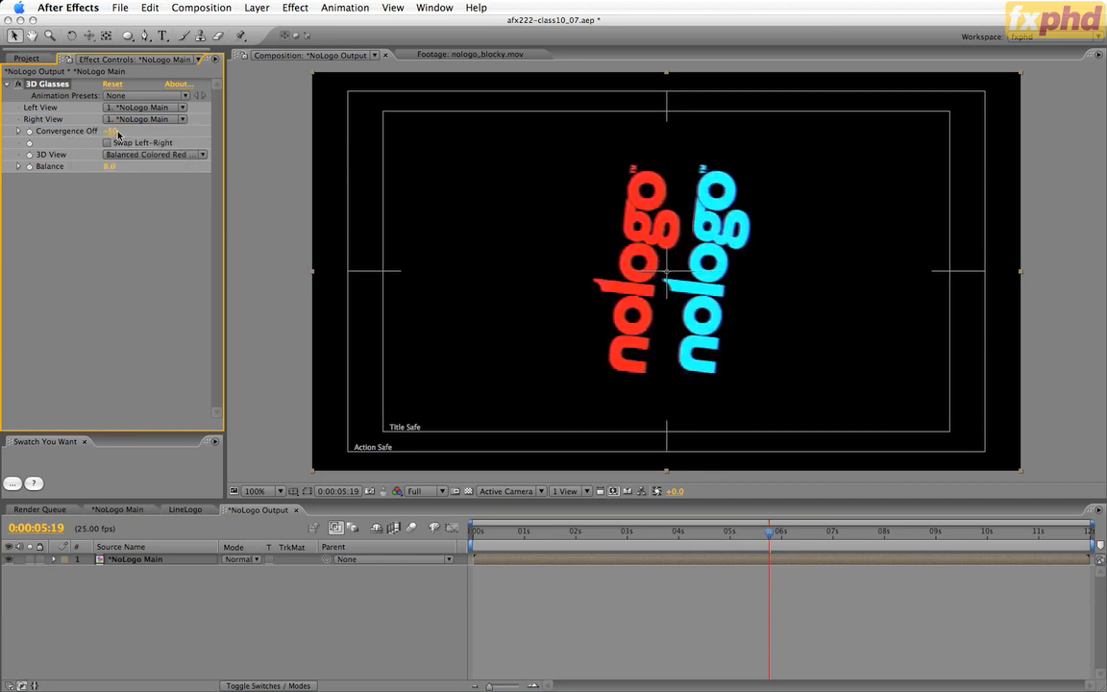
key(super+z)
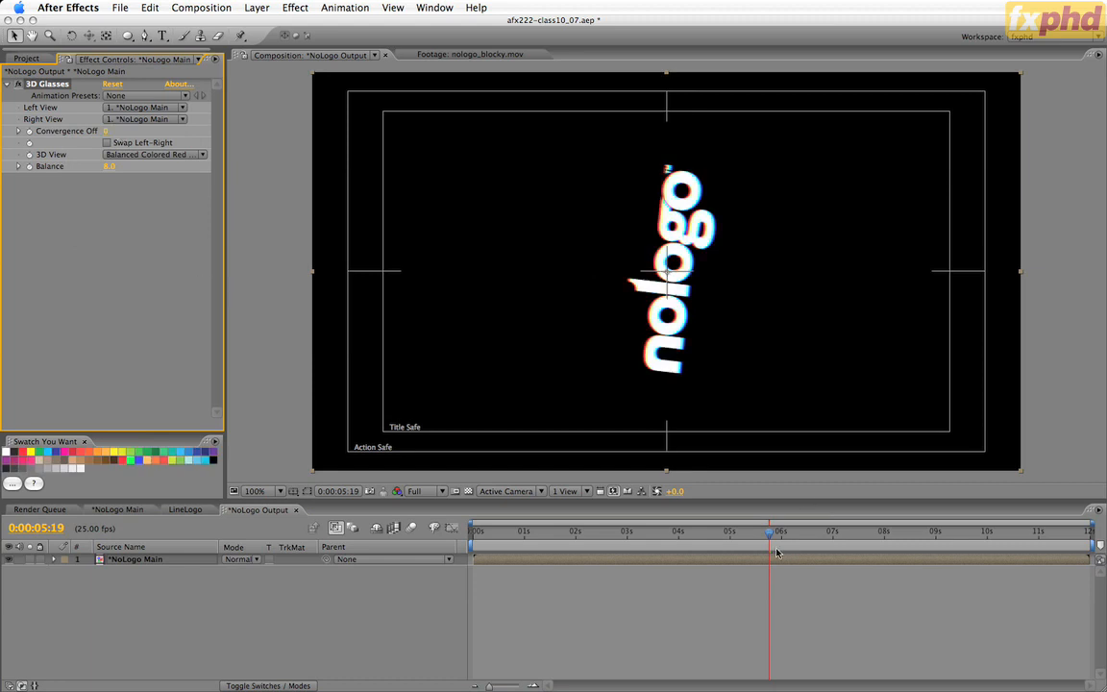
Move to 0:00:05:15 and start keyframing the Convergence Offset of 3D Glasses at 0, revealing the keyframed property on the *NoLogo Main layer.
drag(769, 535, 765, 537)
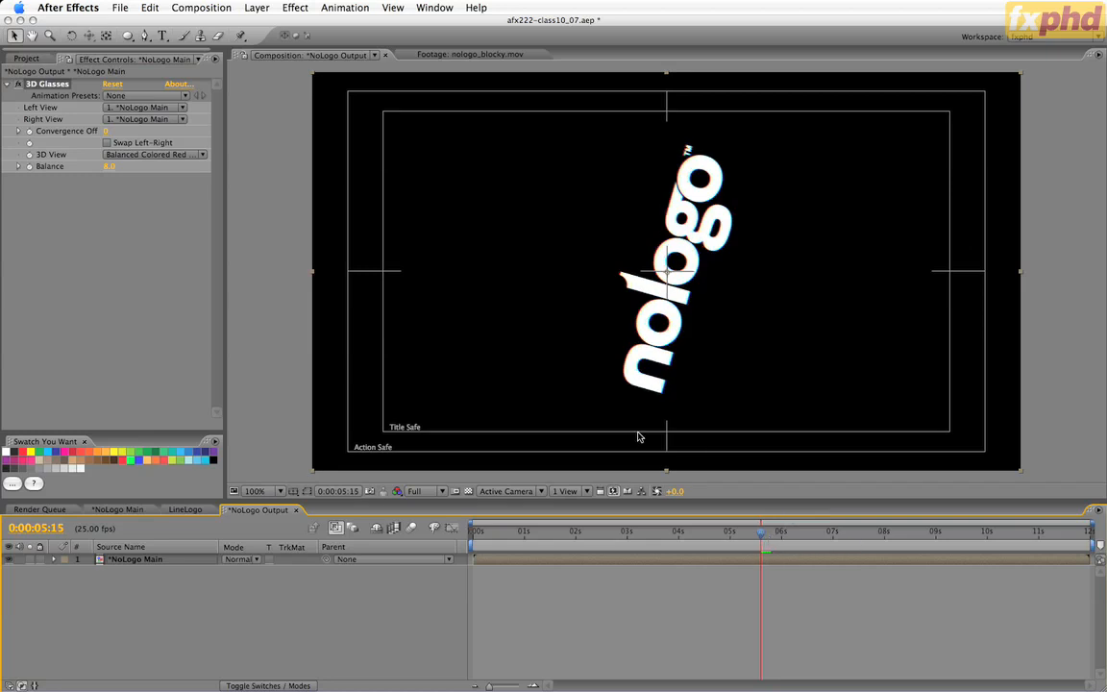
click(29, 133)
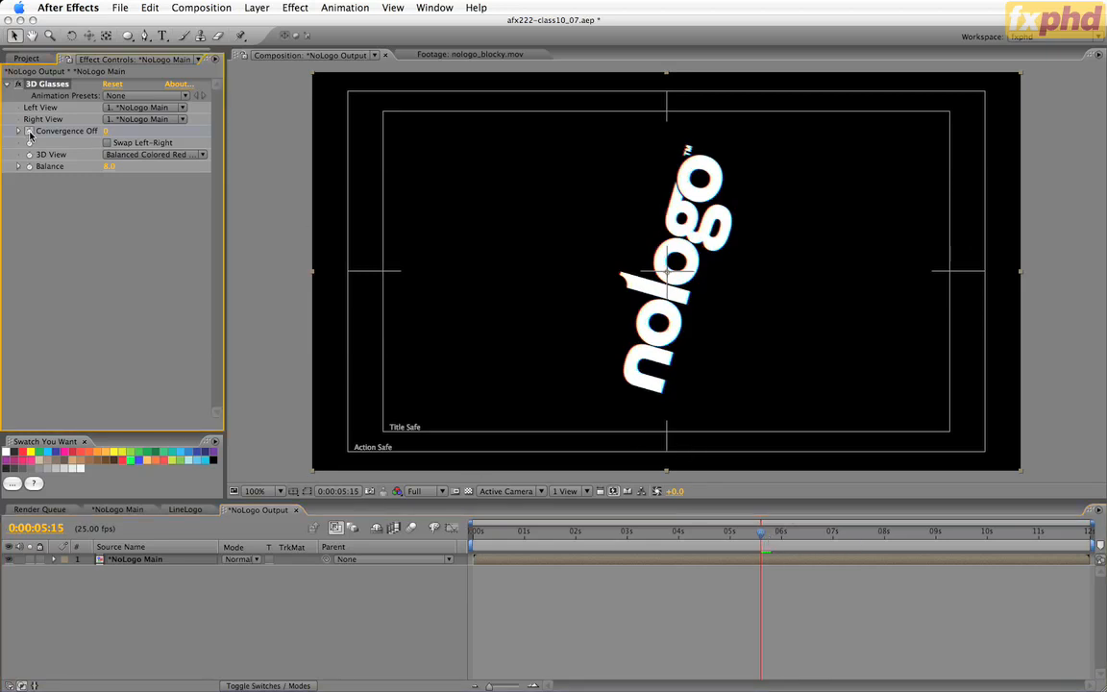
key(u)
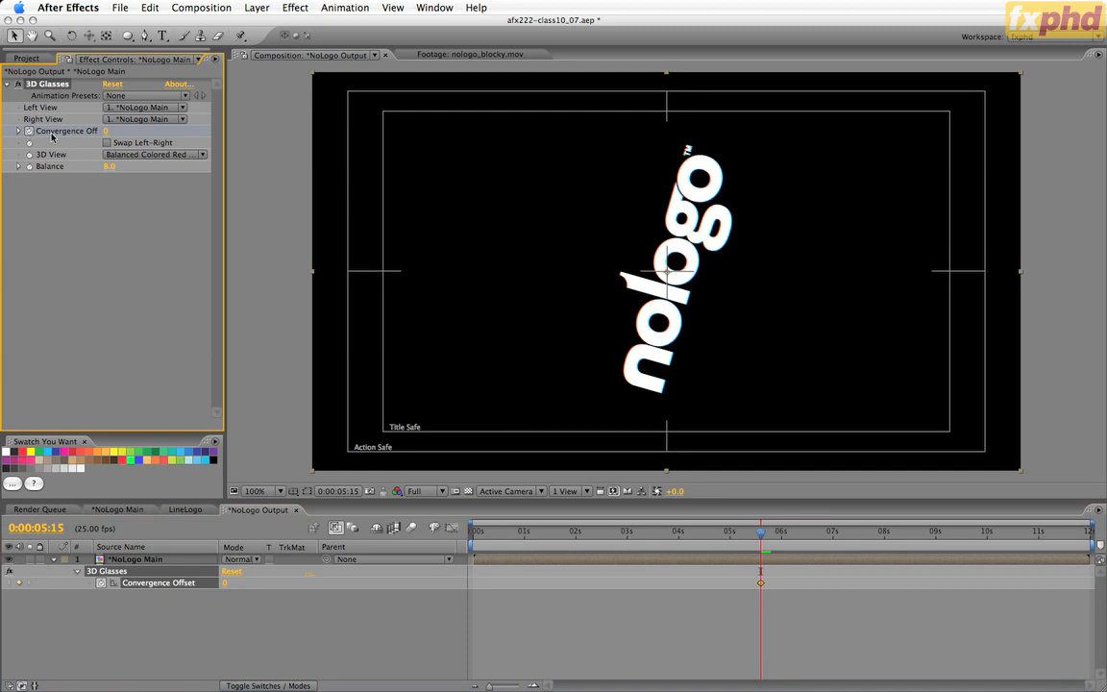
Advance to 0:00:06:15 and set the Convergence Offset to 30.
key(space)
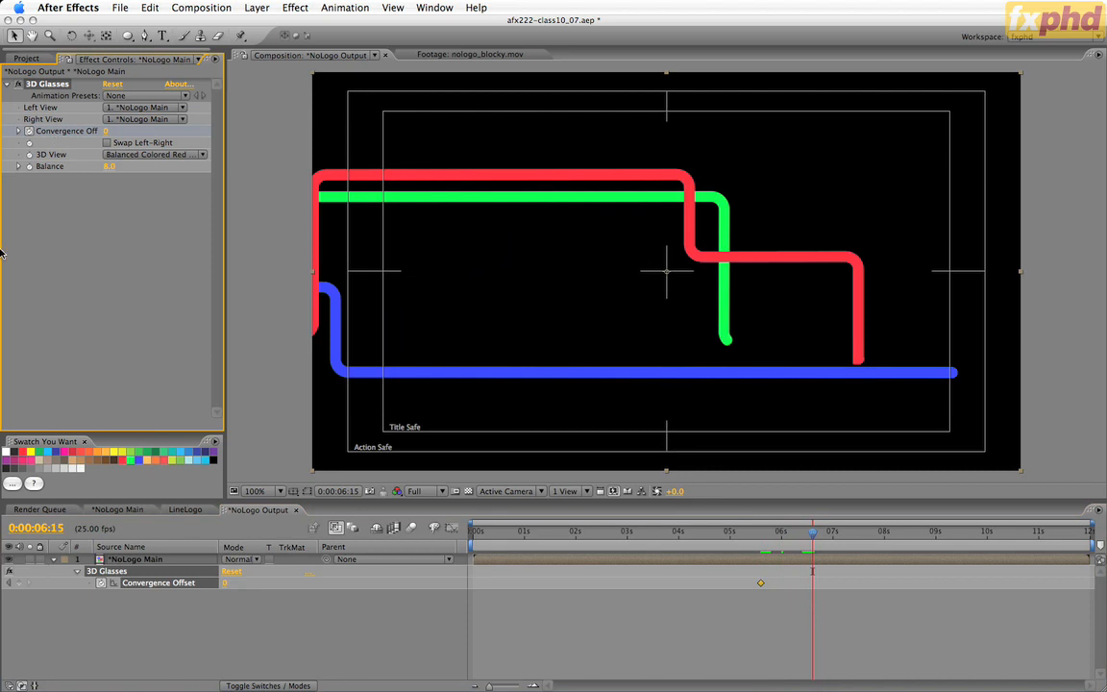
right_click(225, 583)
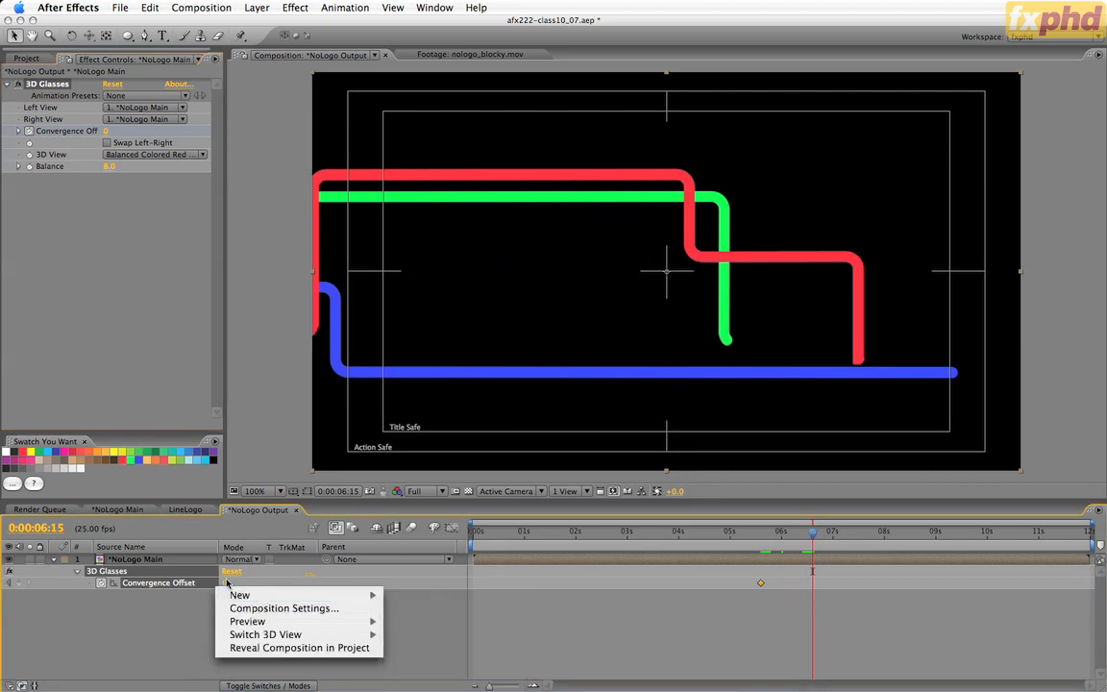
click(228, 583)
key(Return)
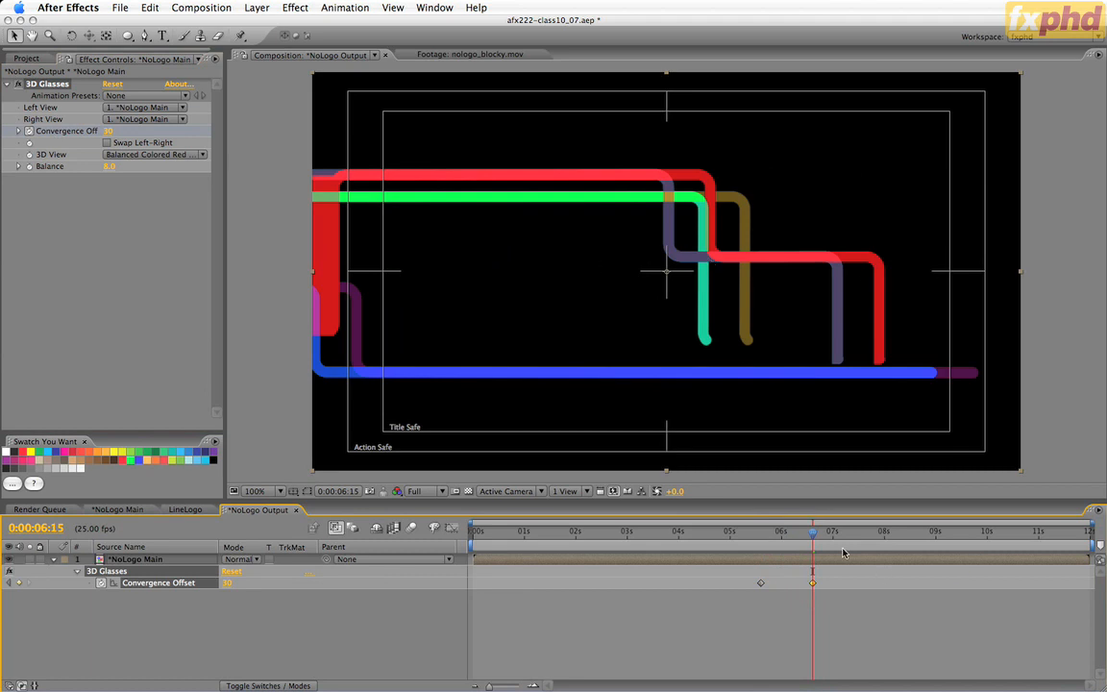
Move to 0:00:07:18 and set the Convergence Offset back to 0.
drag(815, 534, 872, 537)
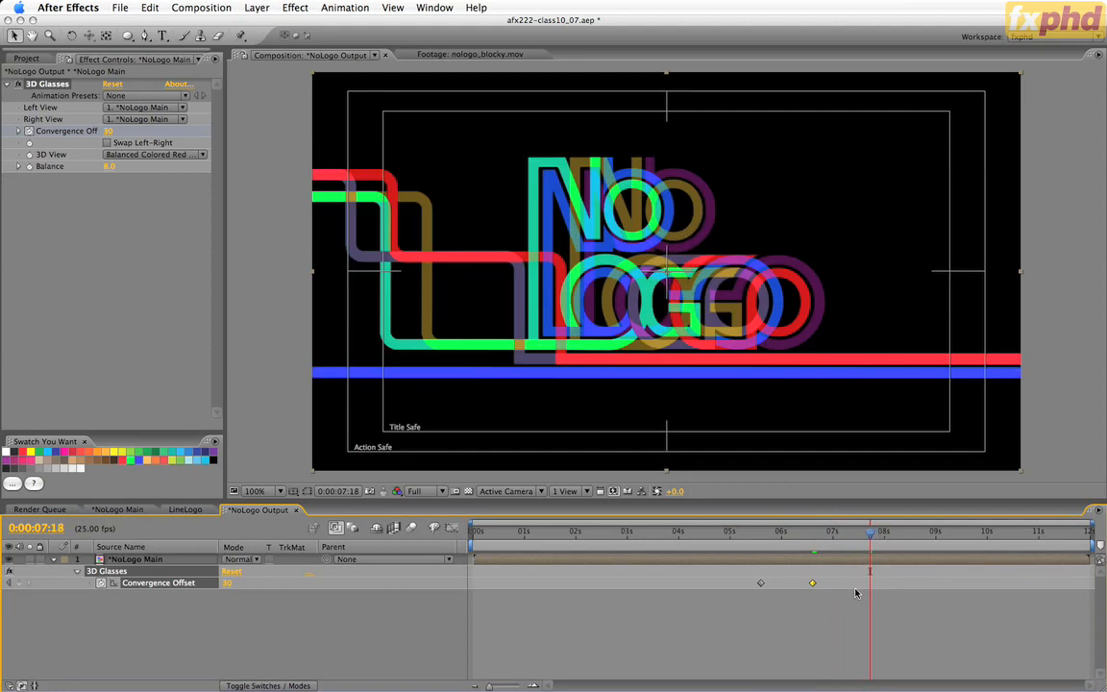
click(227, 590)
text(0)
key(Return)
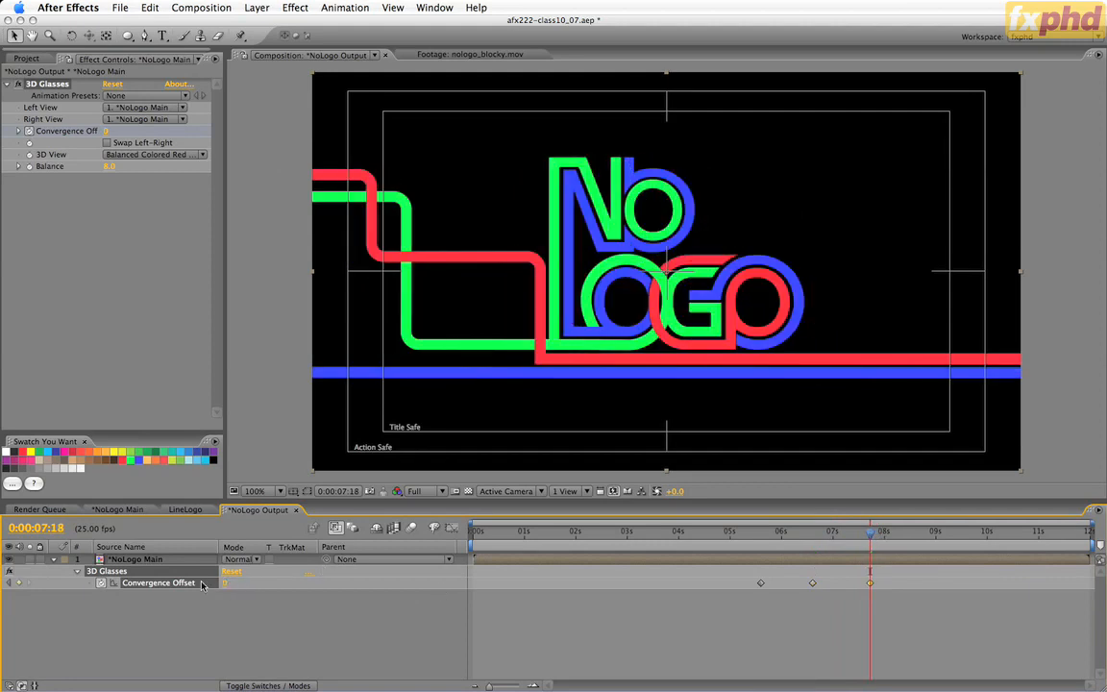
Apply Easy Ease to all Convergence Offset keyframes and shift the last one slightly earlier than 0:00:07:18.
click(178, 584)
key(F9)
click(754, 639)
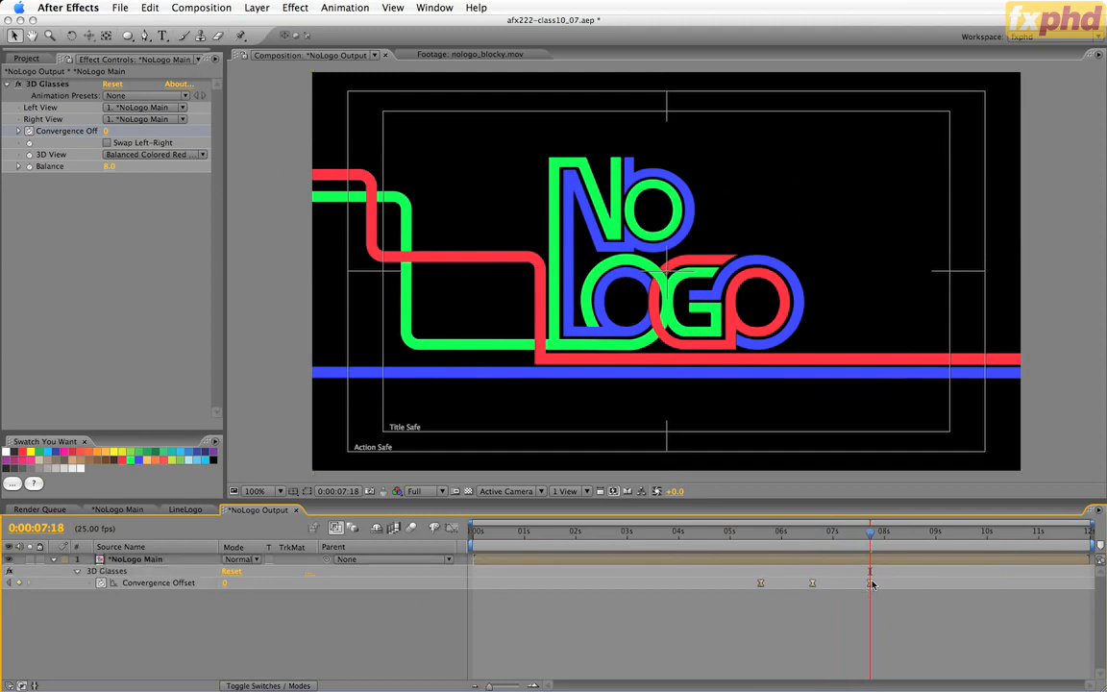
drag(871, 583, 866, 583)
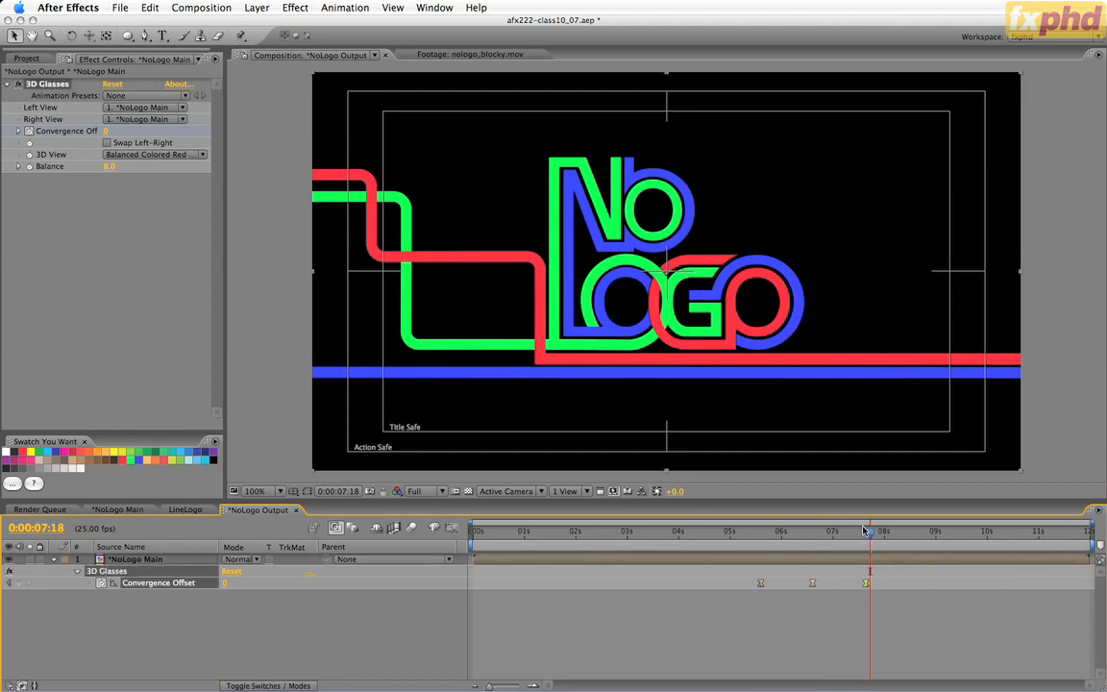
Return to 0:00:00:00 with the *NoLogo Main layer collapsed and save an incremental version of the project.
drag(868, 530, 471, 542)
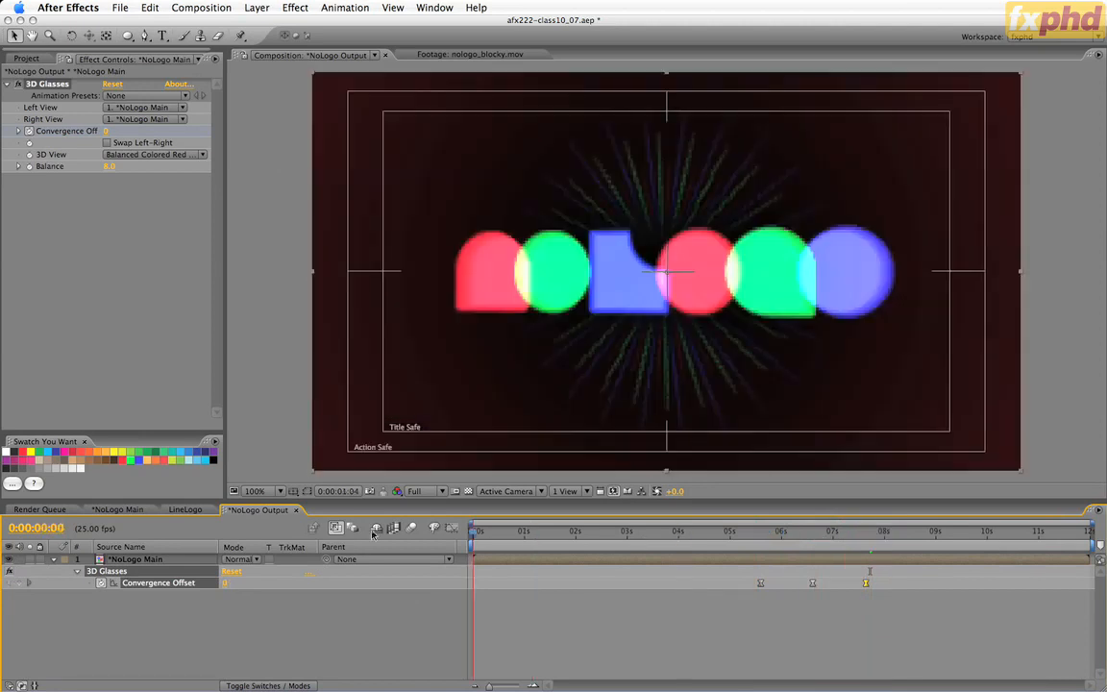
click(54, 559)
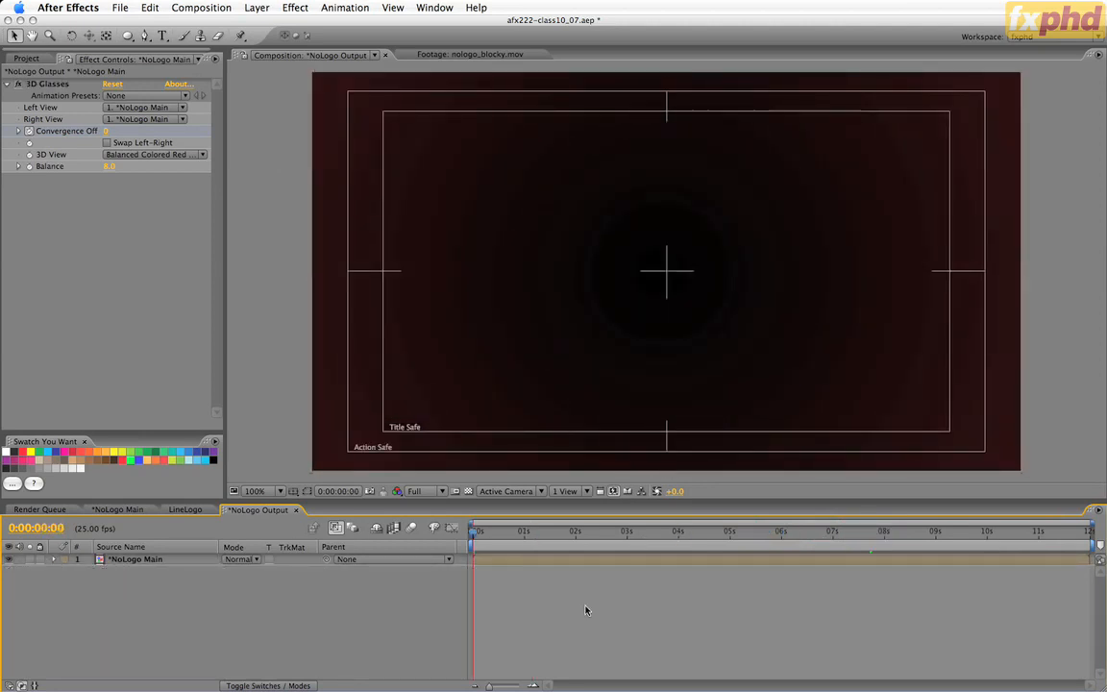
key(super+alt+shift+s)
Change the *NoLogo Output composition preset to PAL D1/DV Widescreen.
key(super+k)
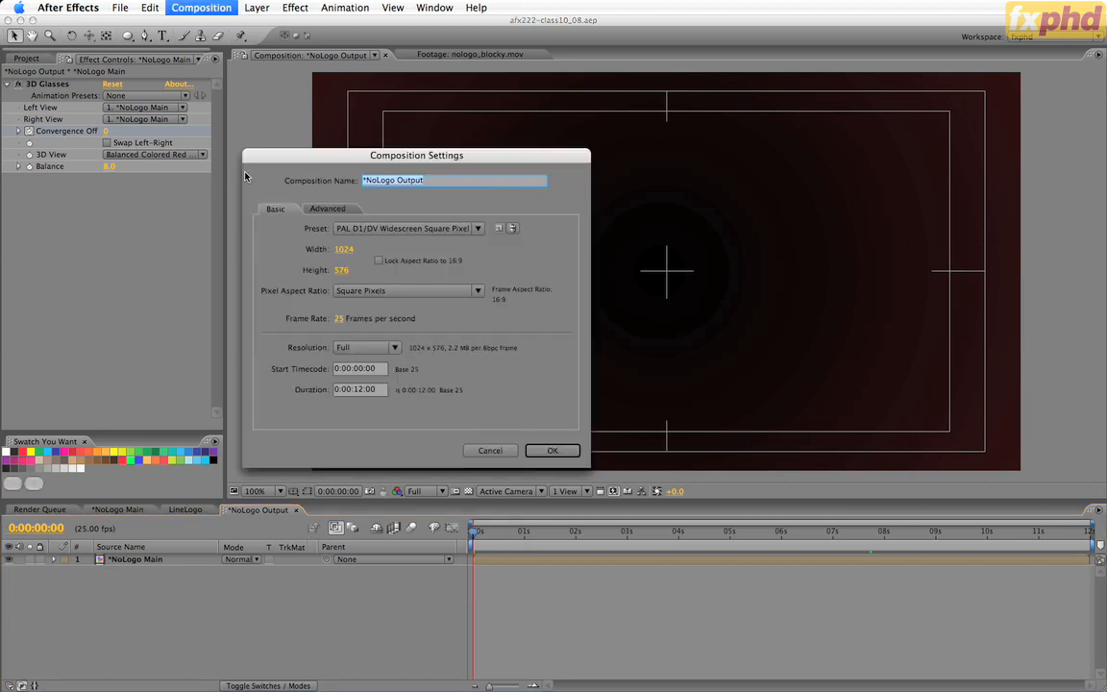
drag(274, 157, 320, 112)
click(490, 189)
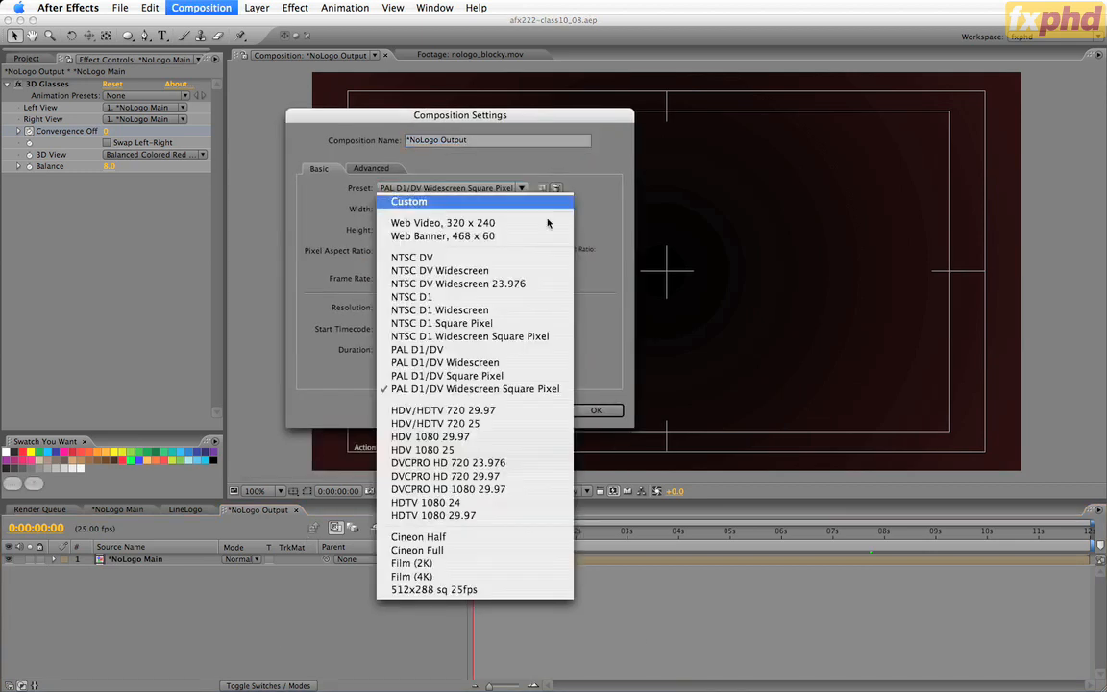
click(496, 364)
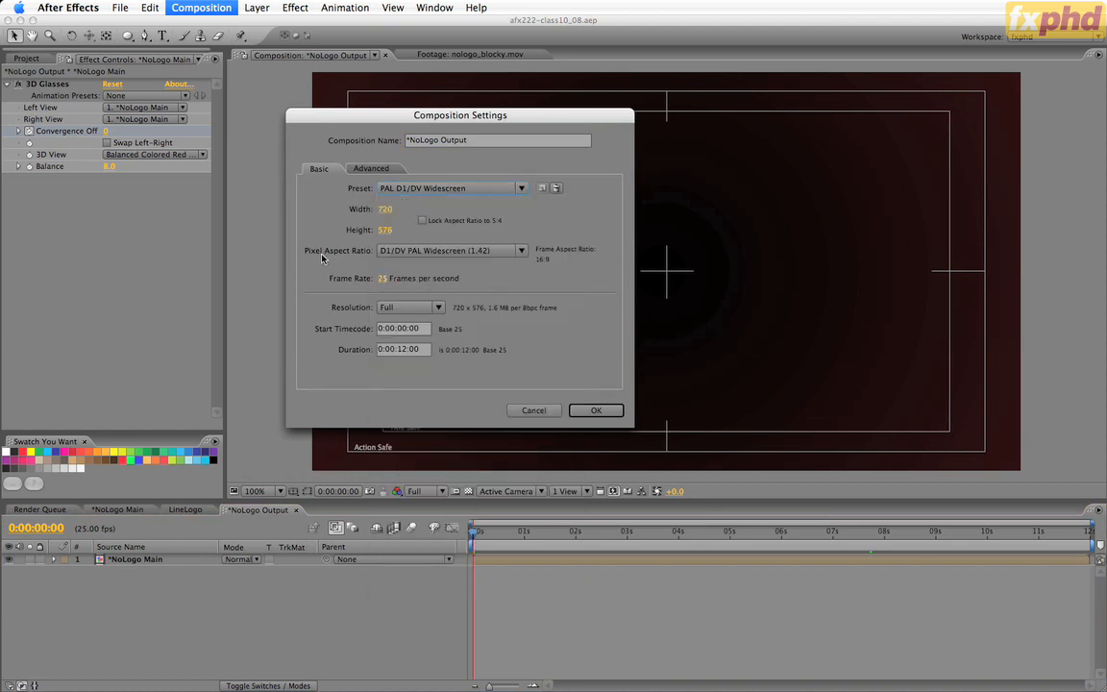
click(601, 412)
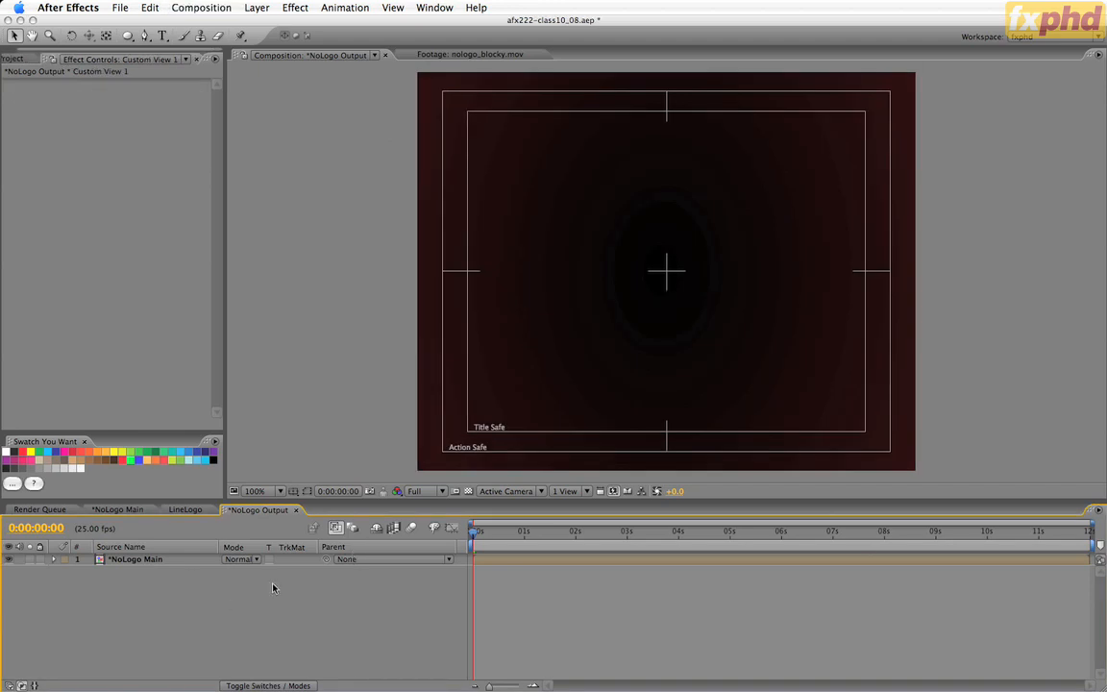
Go to 0:00:02:24 and apply the Box Blur effect to the *NoLogo Main layer.
click(106, 560)
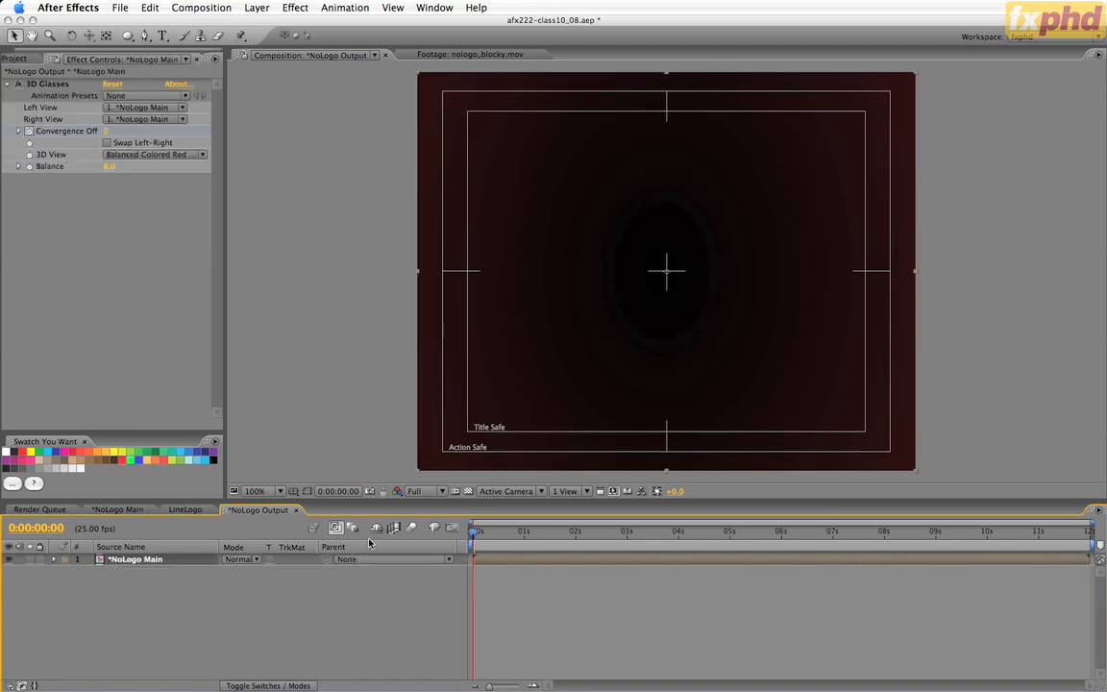
click(626, 531)
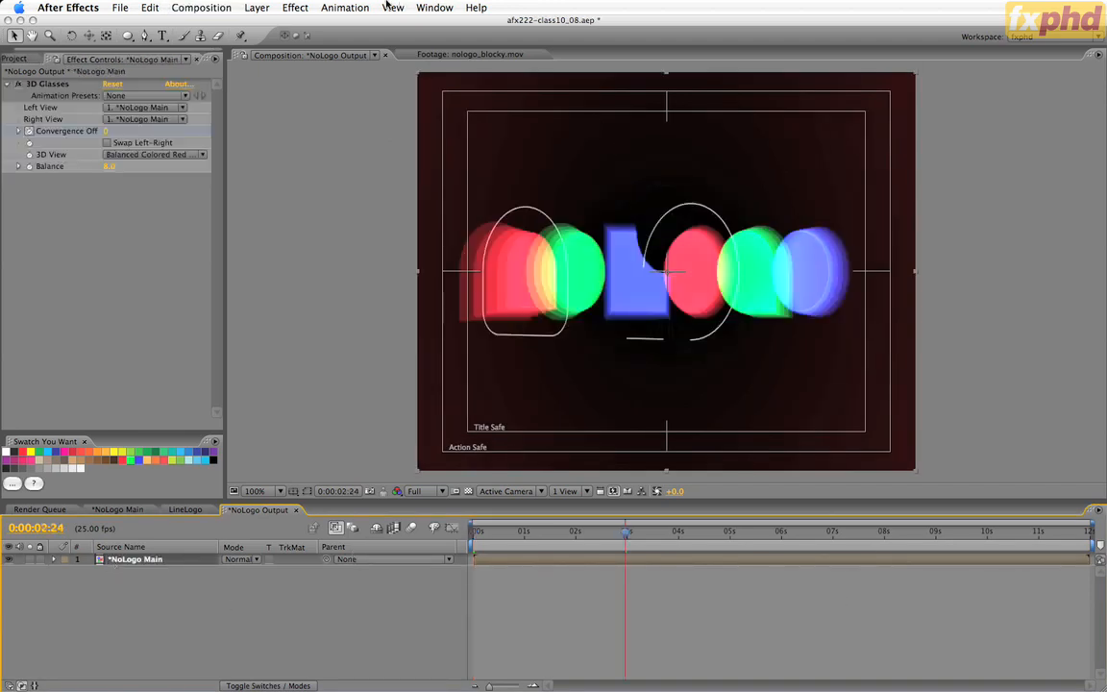
click(295, 8)
mouse_move(365, 98)
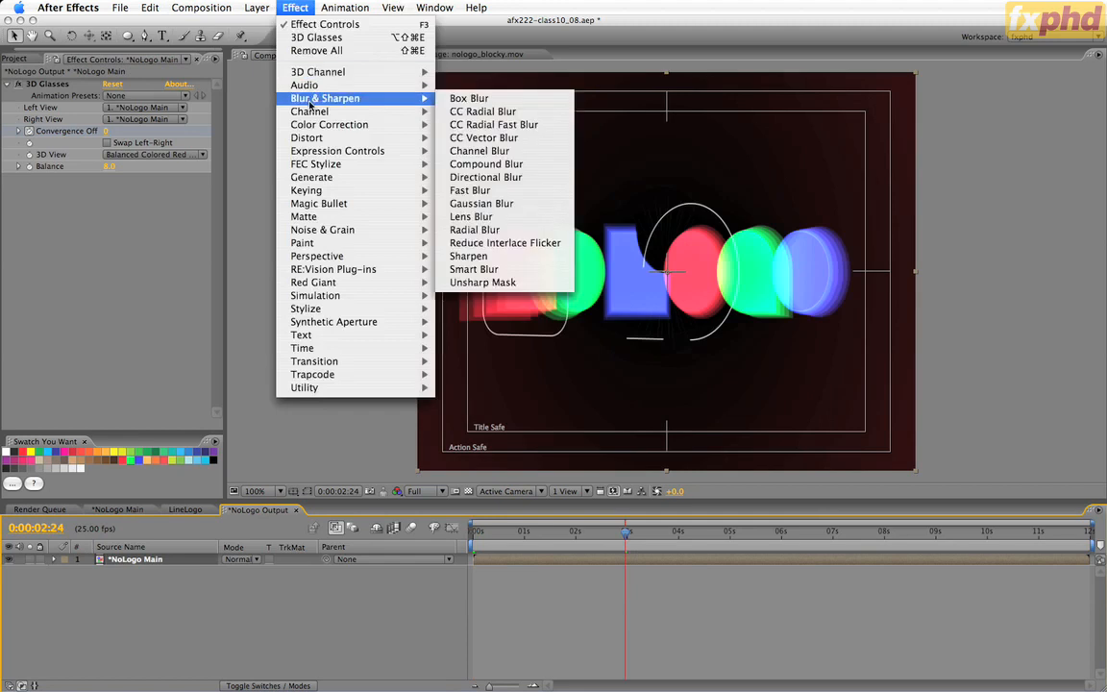
click(488, 99)
Set Box Blur to Vertical with Blur Radius 0.5 and 2 Iterations, enable Repeat Edge Pixels, and collapse both effects.
click(139, 225)
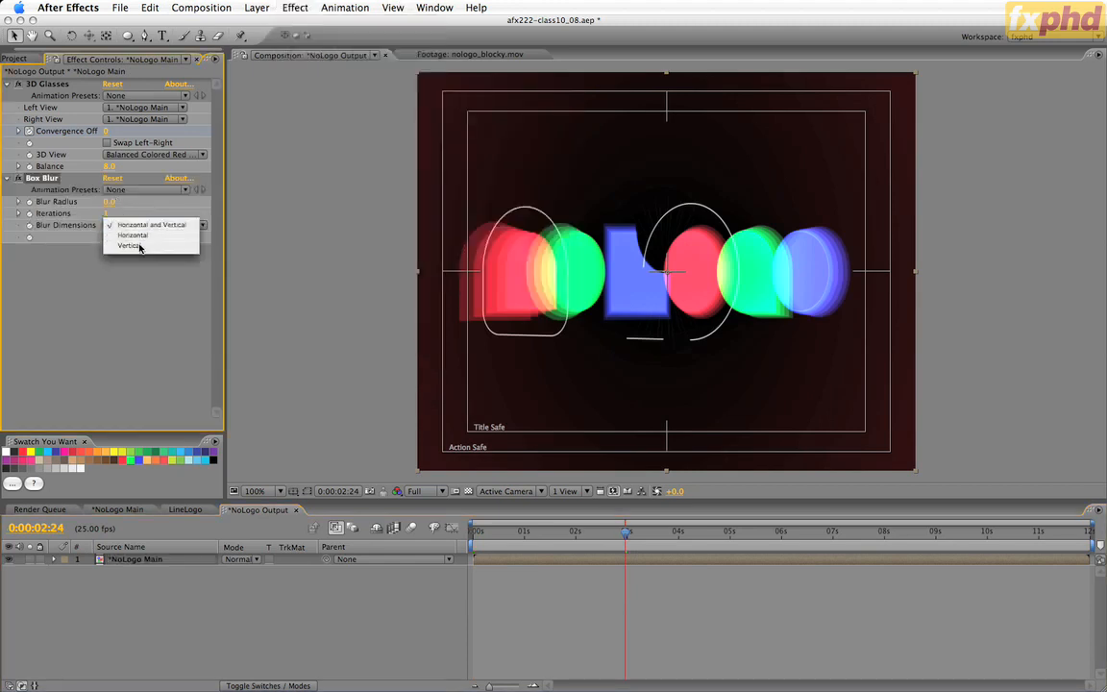
click(139, 246)
click(110, 202)
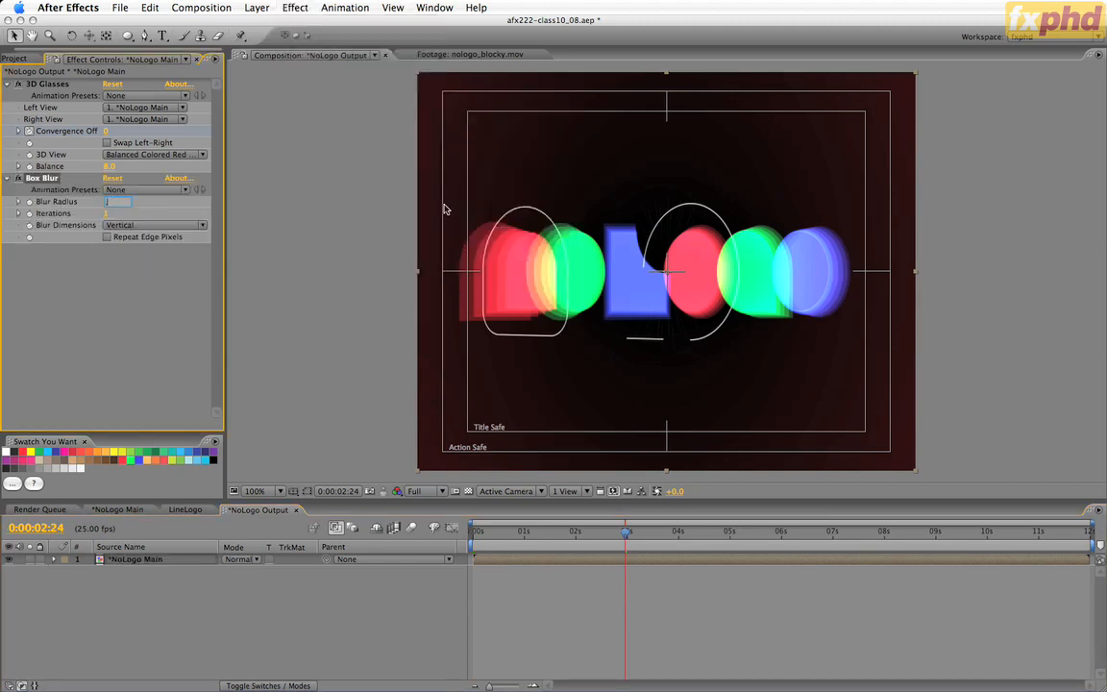
text(0.5)
key(Return)
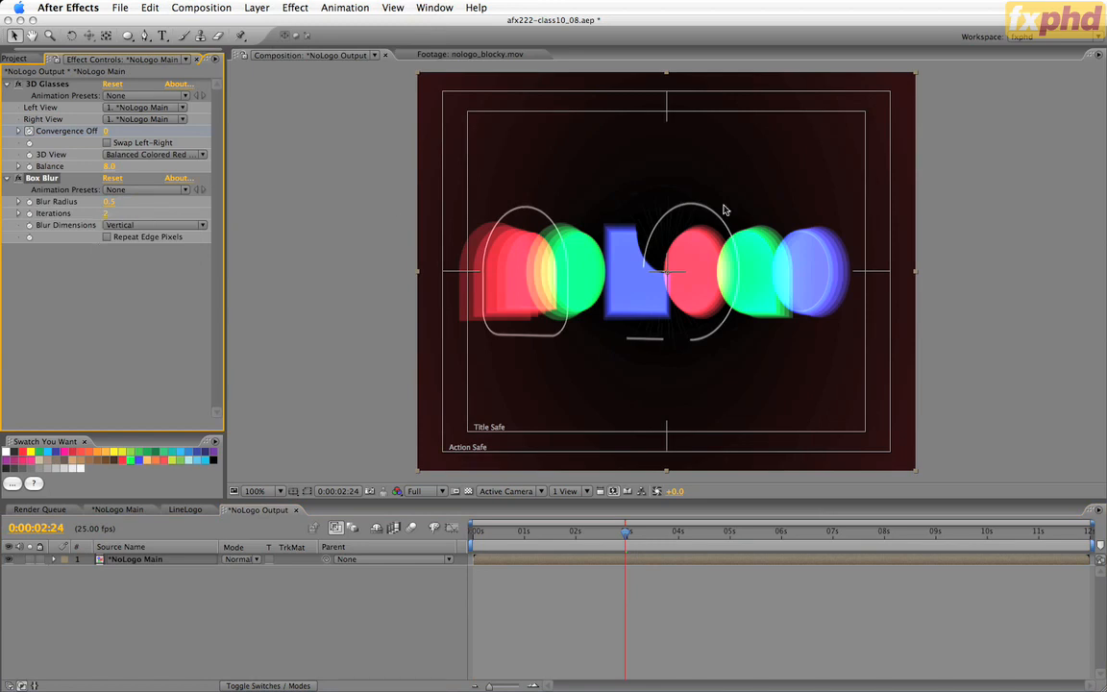
click(107, 236)
click(7, 84)
click(7, 96)
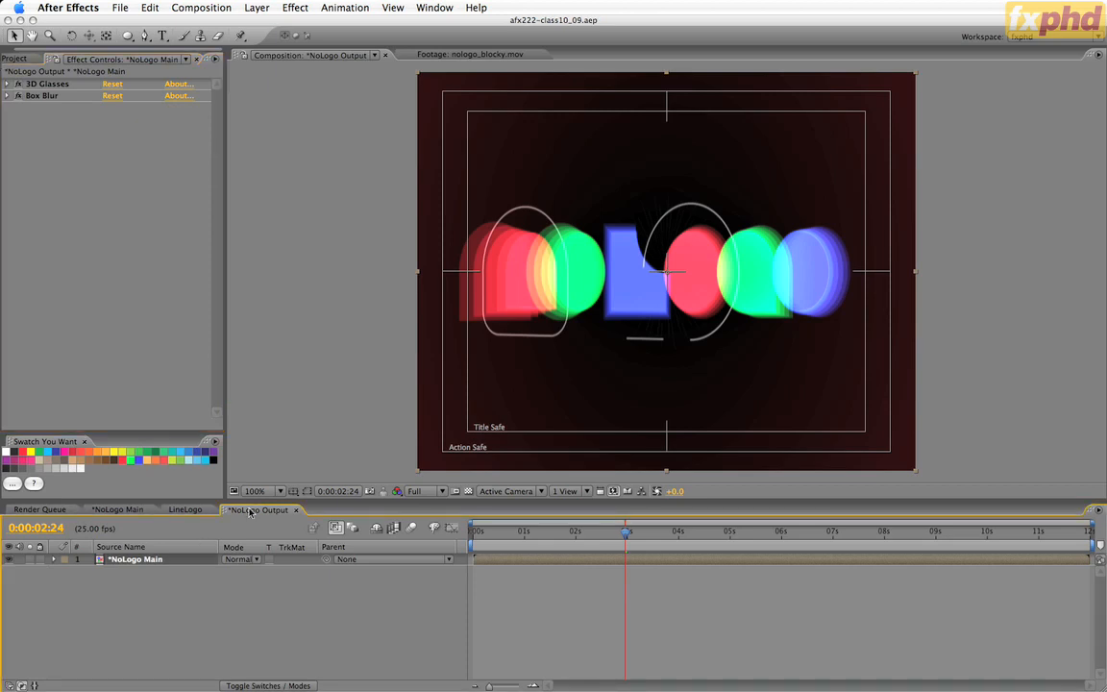
Apply SA Color Finesse 2 to the *NoLogo Main layer and widen the effect controls to show all its options.
click(309, 6)
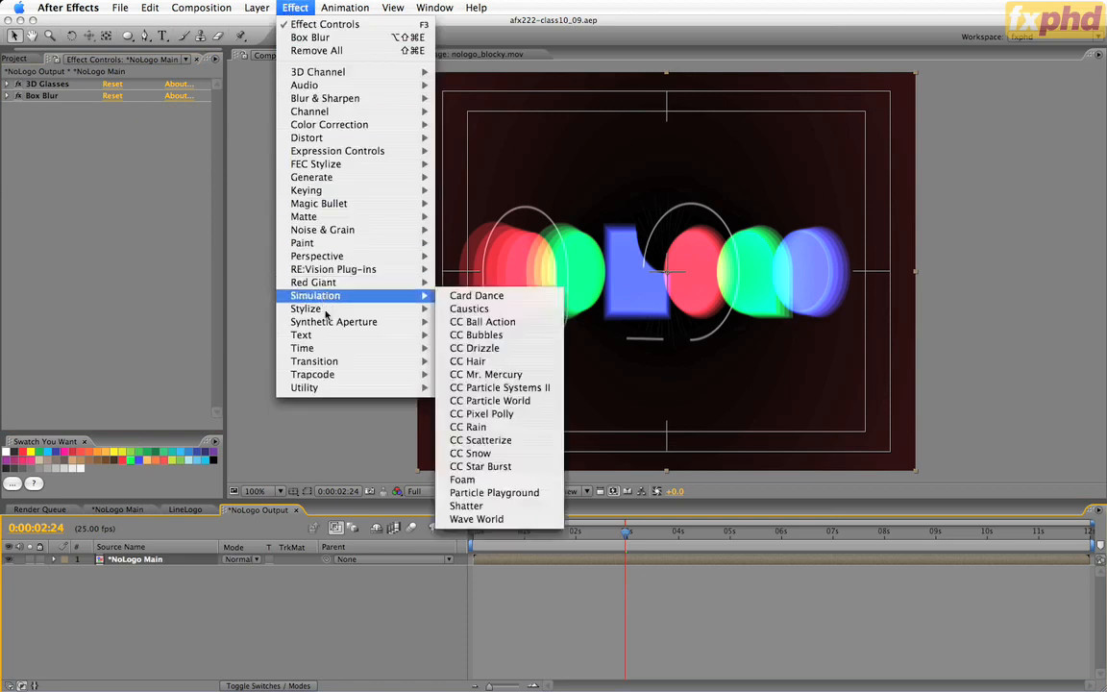
mouse_move(326, 327)
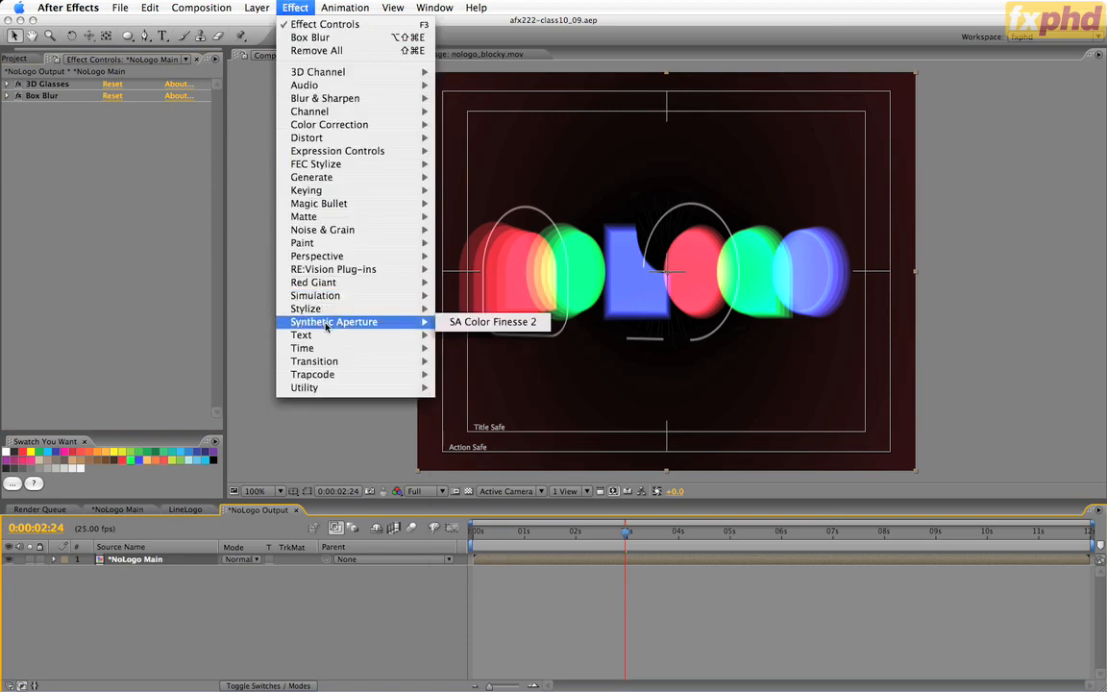
click(490, 322)
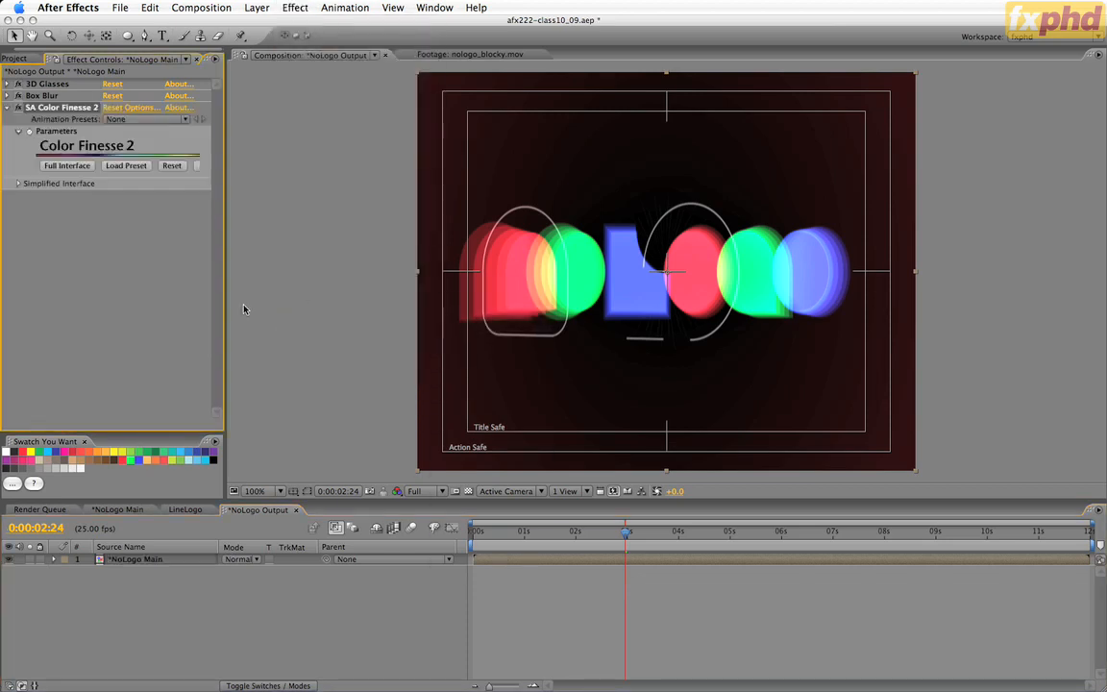
drag(226, 309, 317, 308)
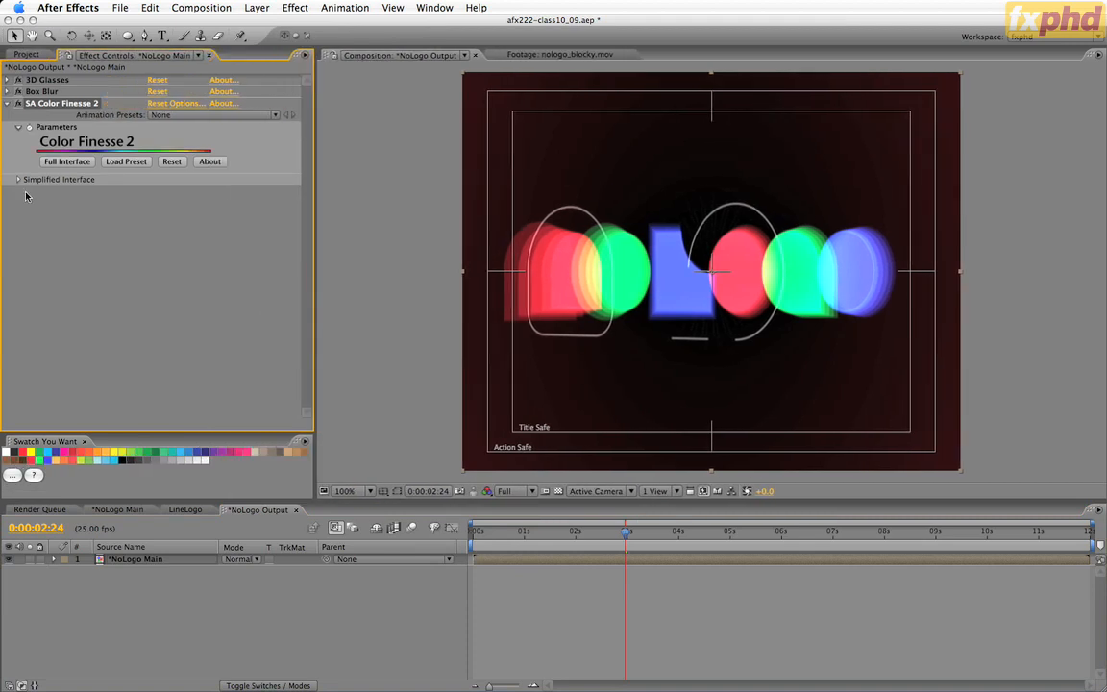
Look over the Simplified Interface parameters of Color Finesse 2, collapse them, and open its full interface.
click(17, 178)
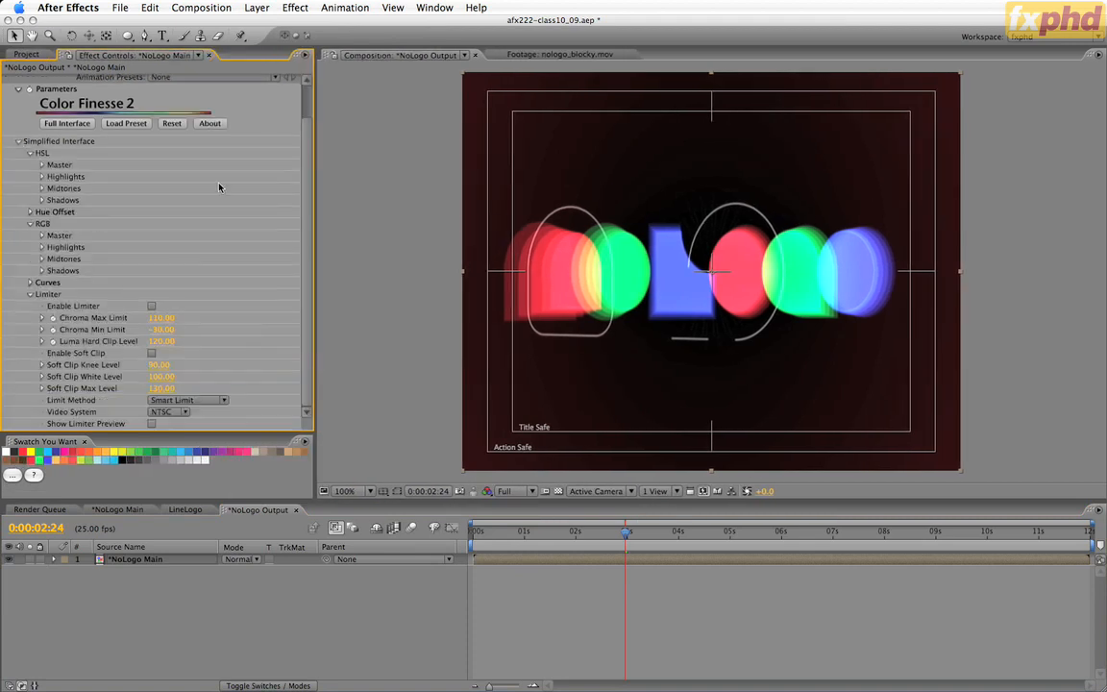
scroll(213, 344, up, 2)
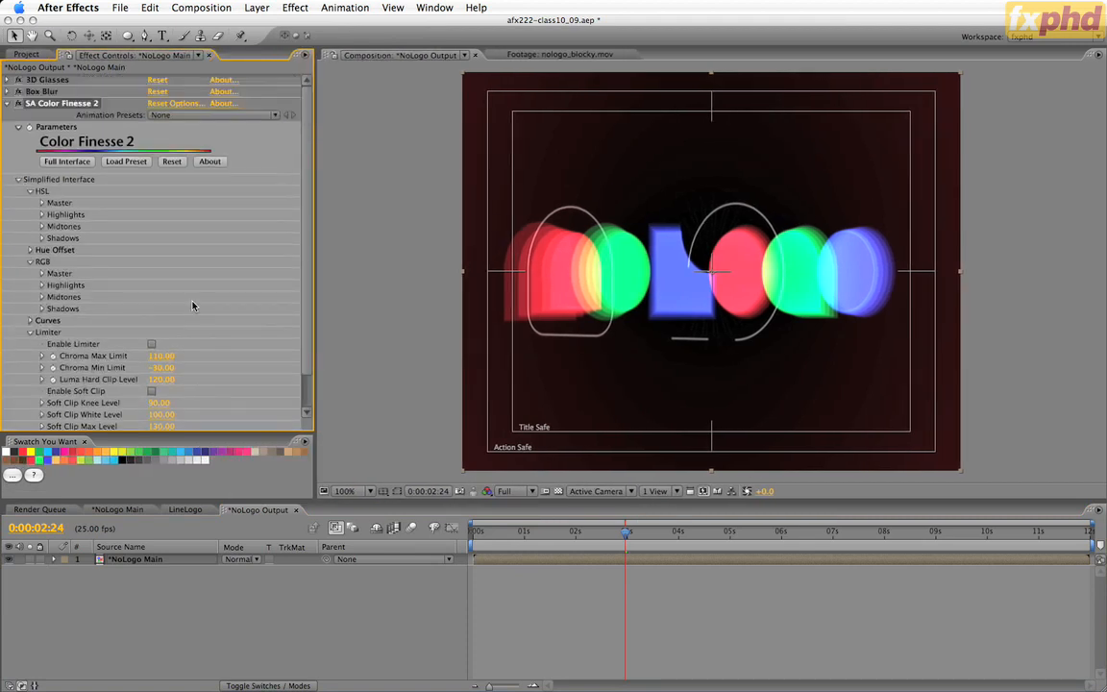
click(17, 180)
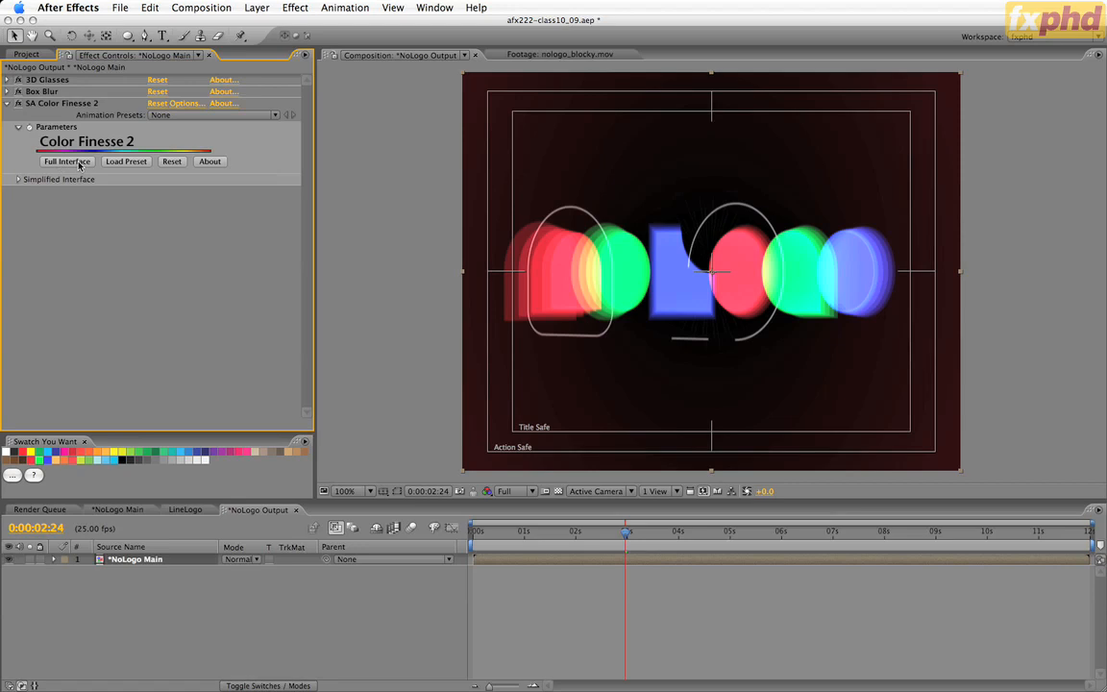
click(66, 162)
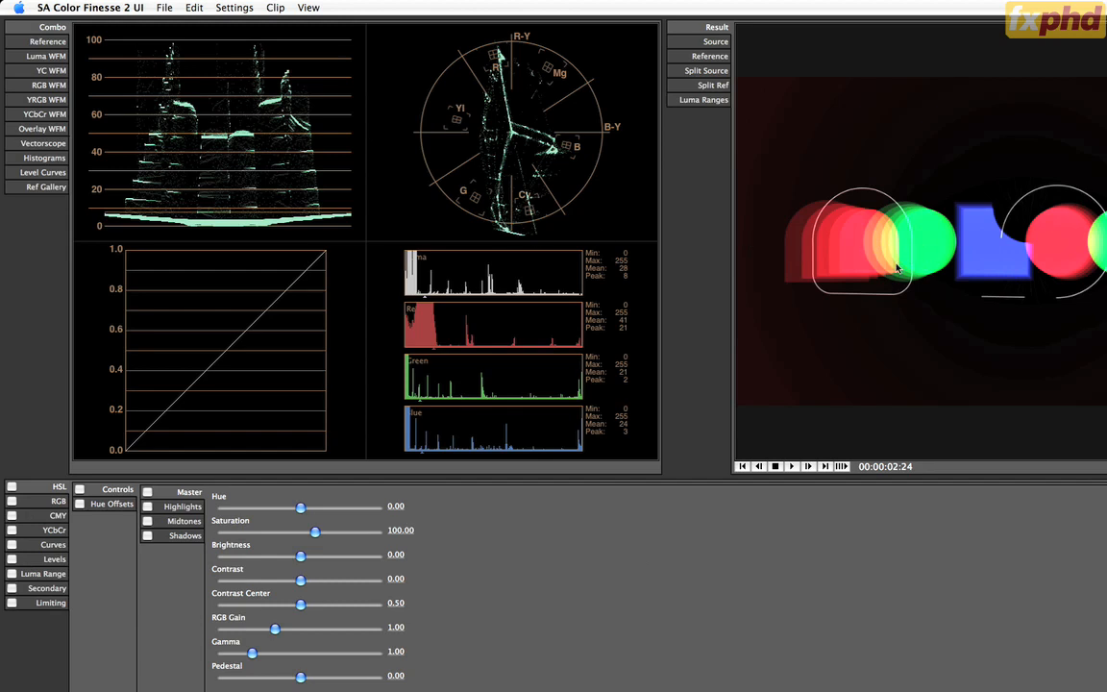
Scrub to 00:00:05:01, show the Vectorscope alone, and go back through the animation to check its colours for broadcast safety.
key(Right)
drag(944, 271, 786, 269)
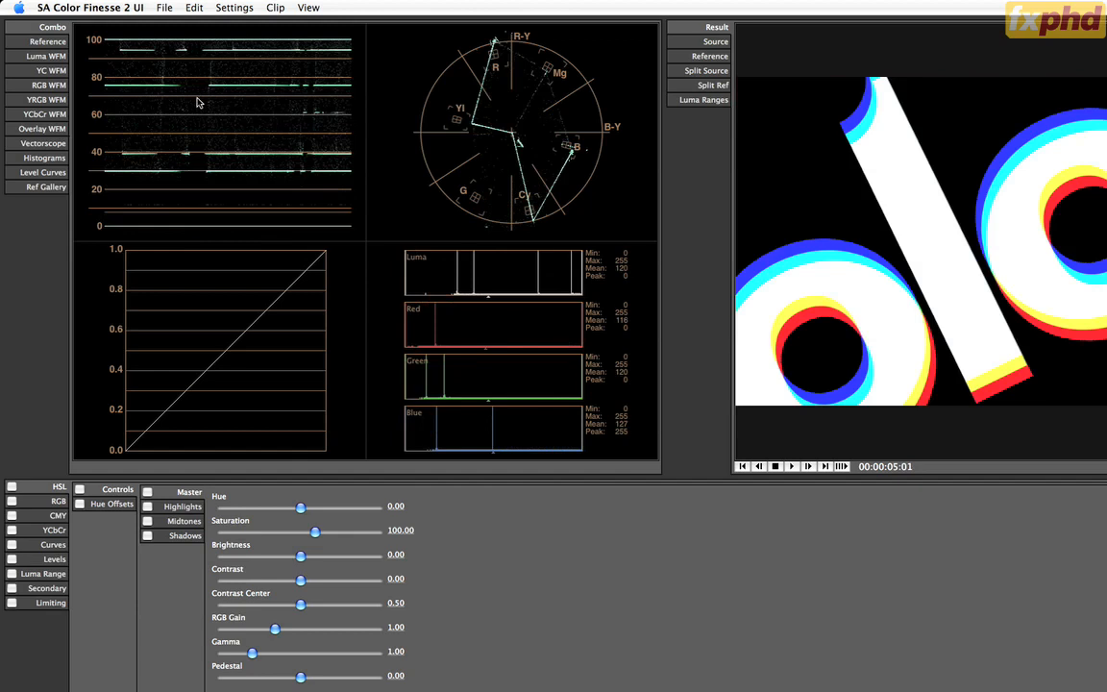
click(42, 143)
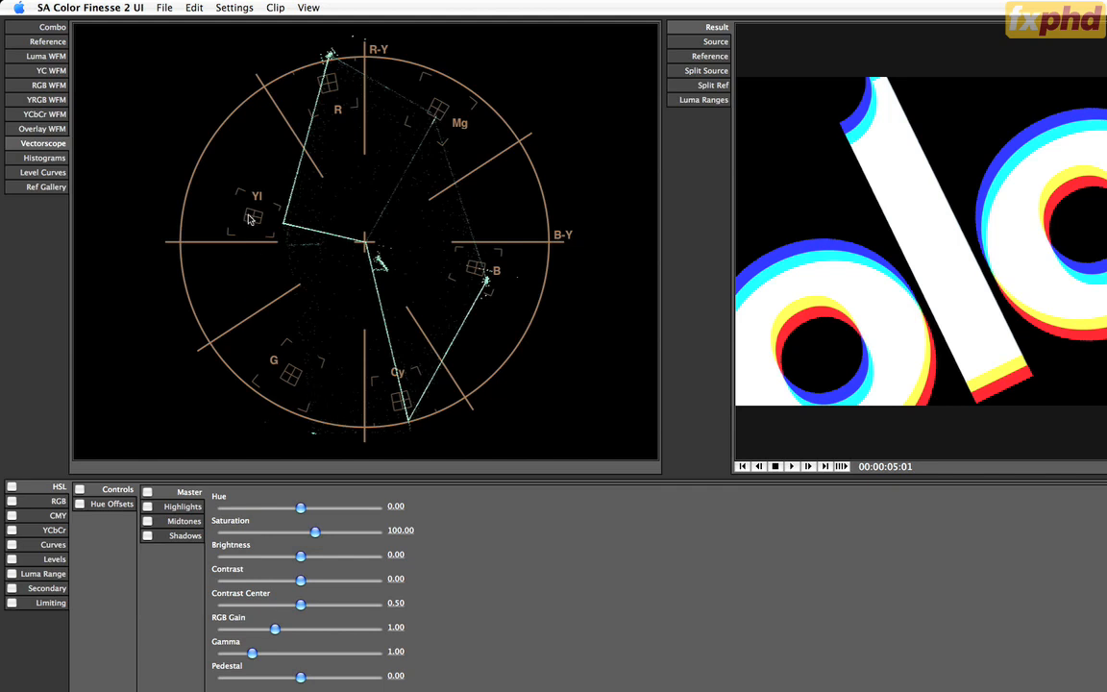
key(space)
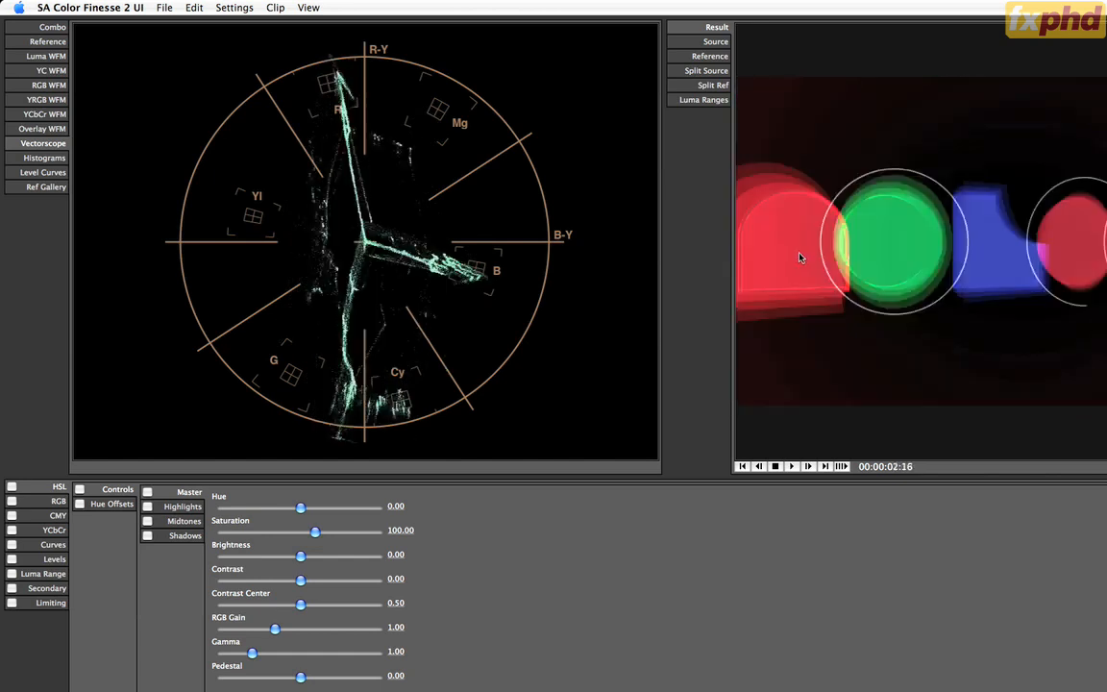
key(j)
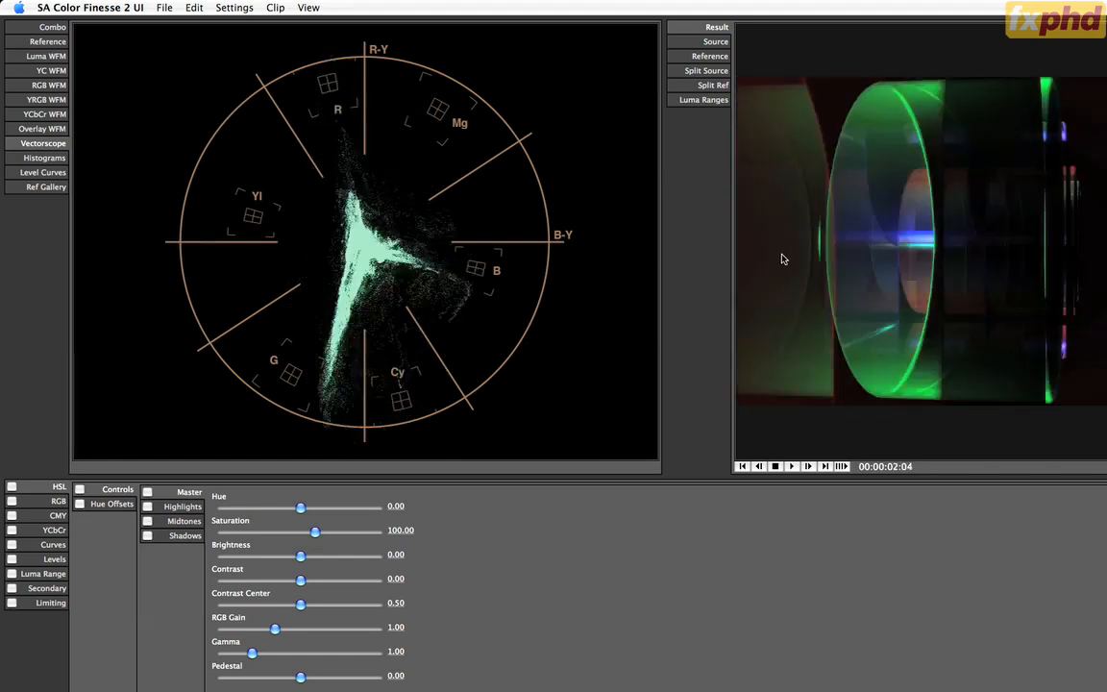
Play and step through the animation up to 00:00:05:11, examining the Vectorscope for colours that exceed broadcast limits.
key(k)
key(l)
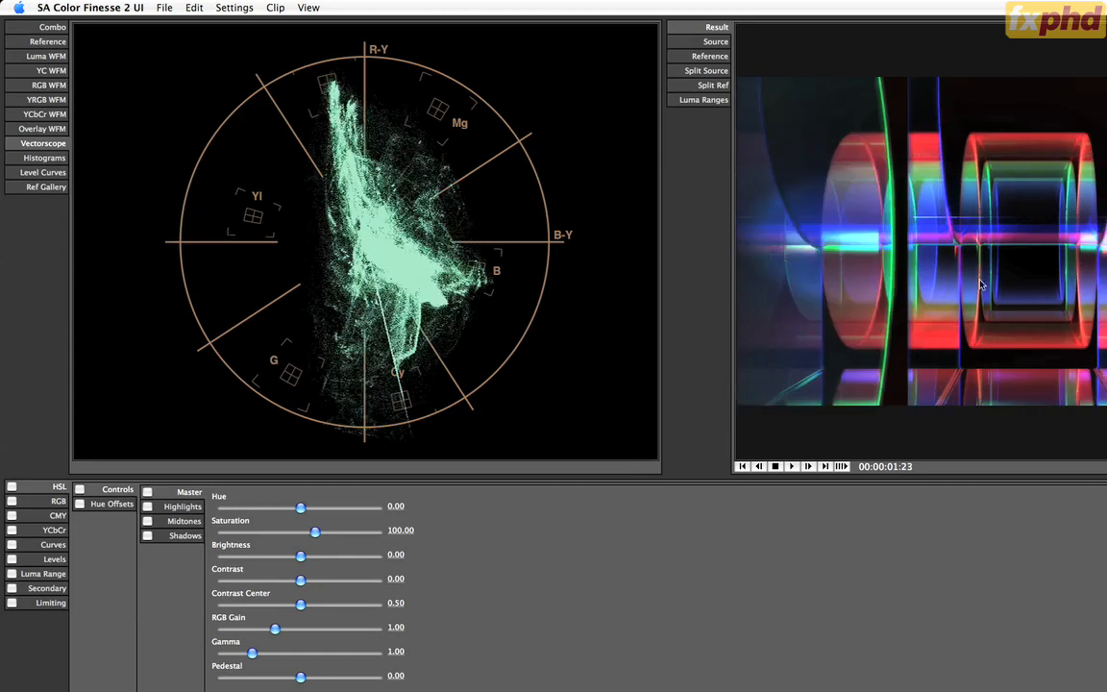
key(Right)
key(Right)
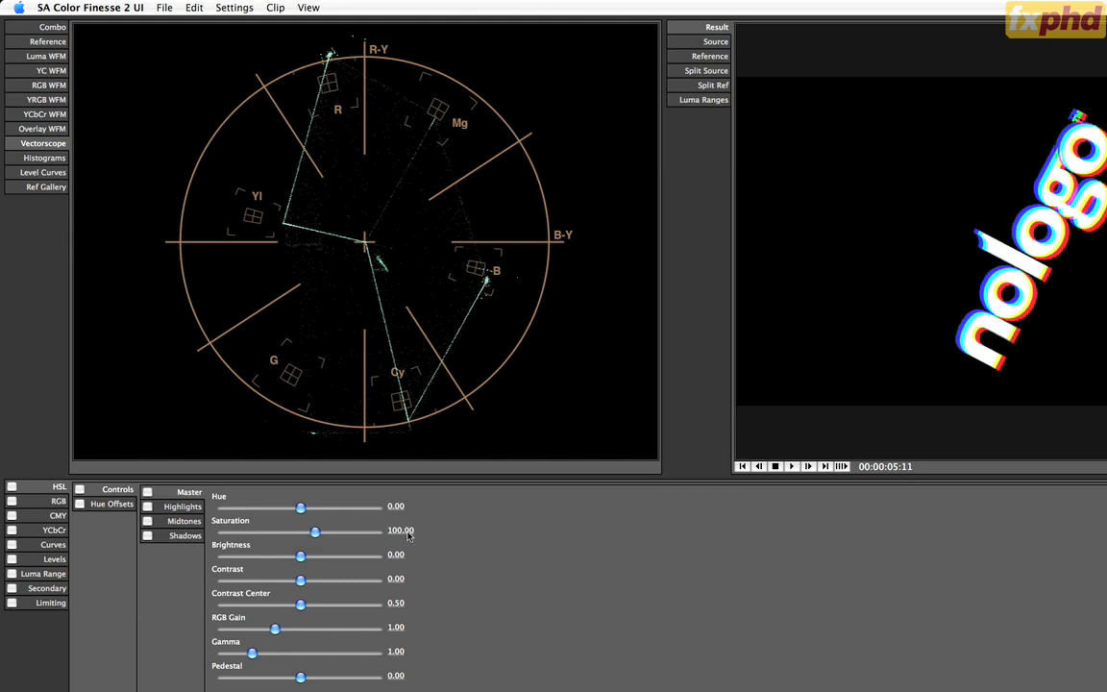
Set the HSL master Saturation to 90 and Brightness to -10 for the nologo frame at 00:00:05:11.
text(90)
key(Return)
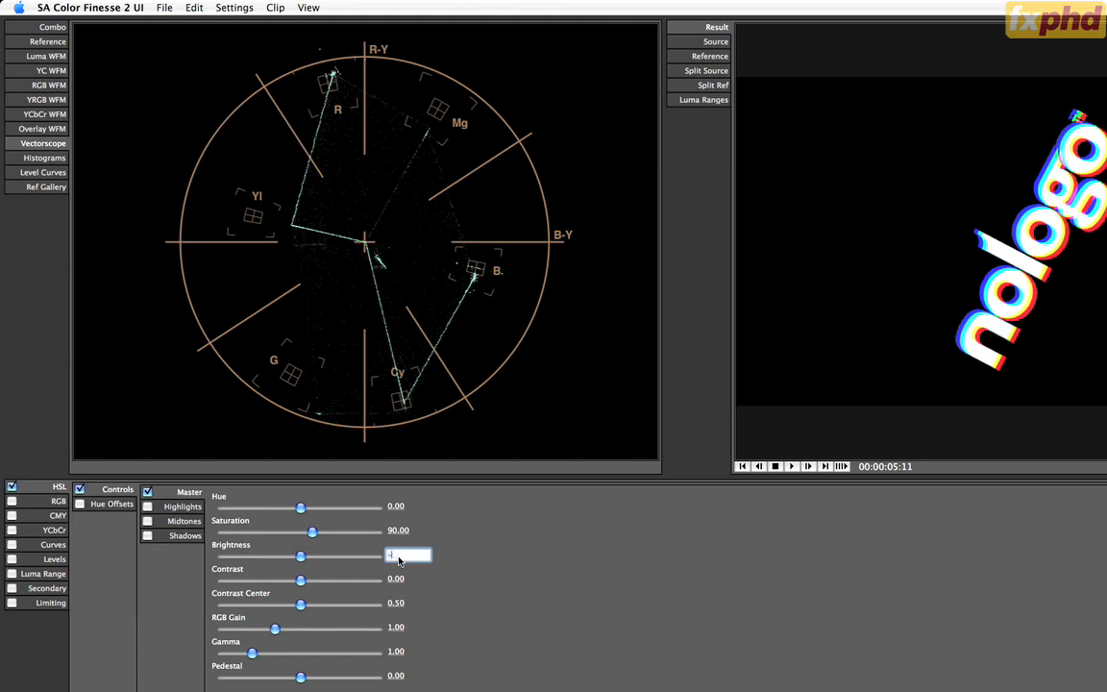
click(399, 560)
text(-10)
key(Return)
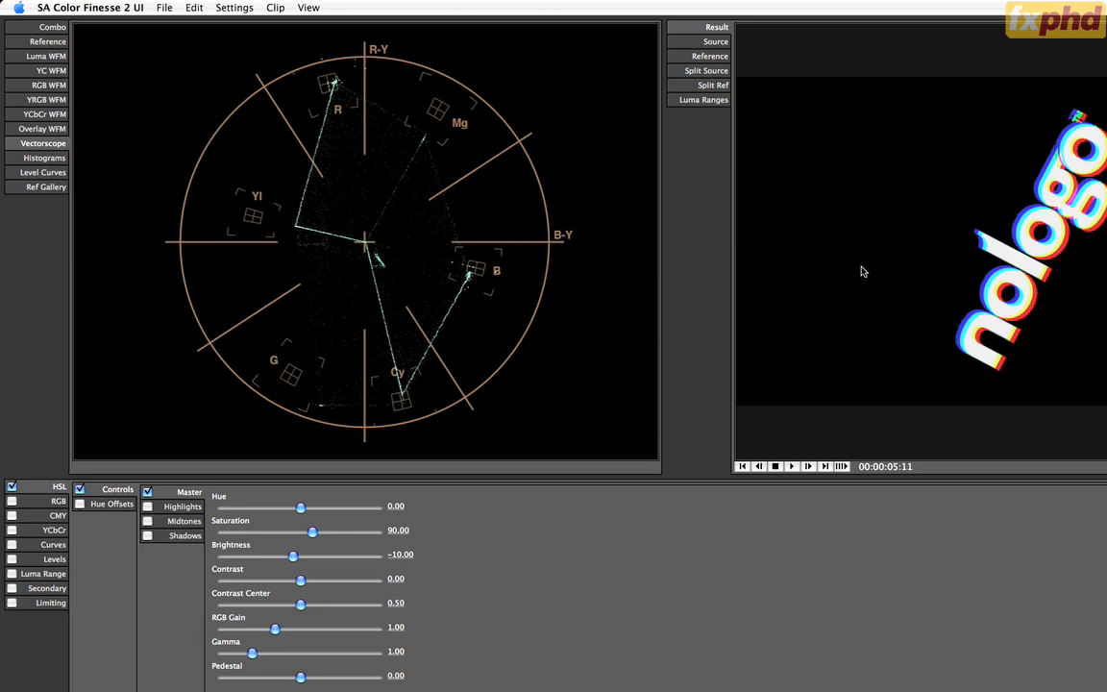
Play the animation against the Vectorscope, then set the HSL master Saturation to 87 and Brightness to -12.
key(space)
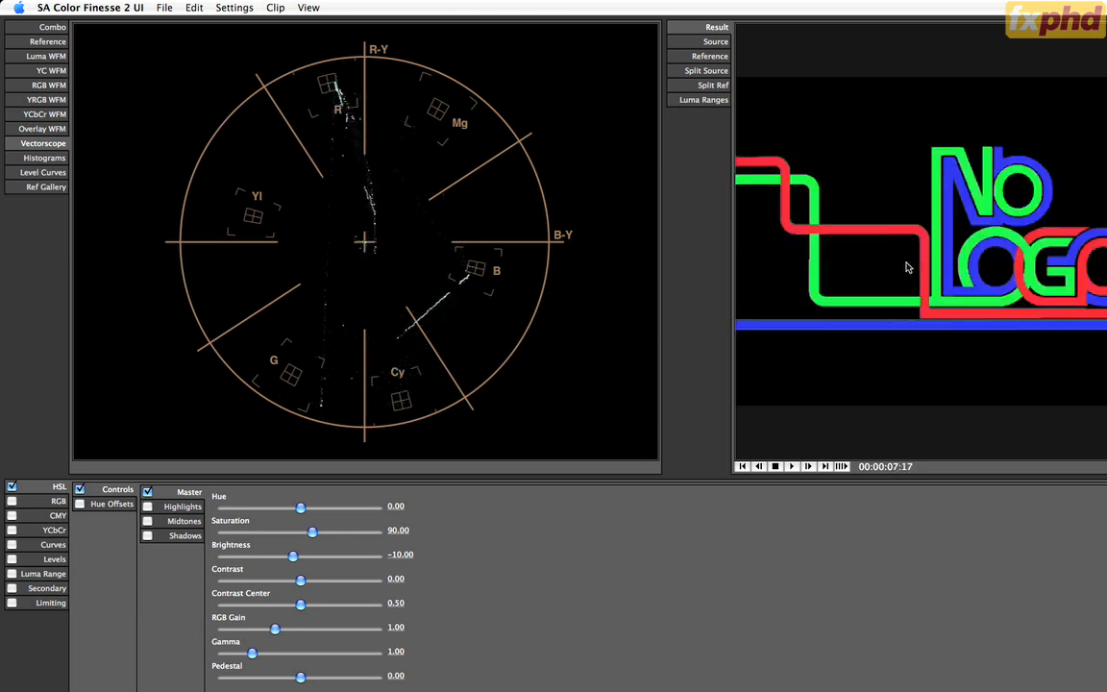
key(space)
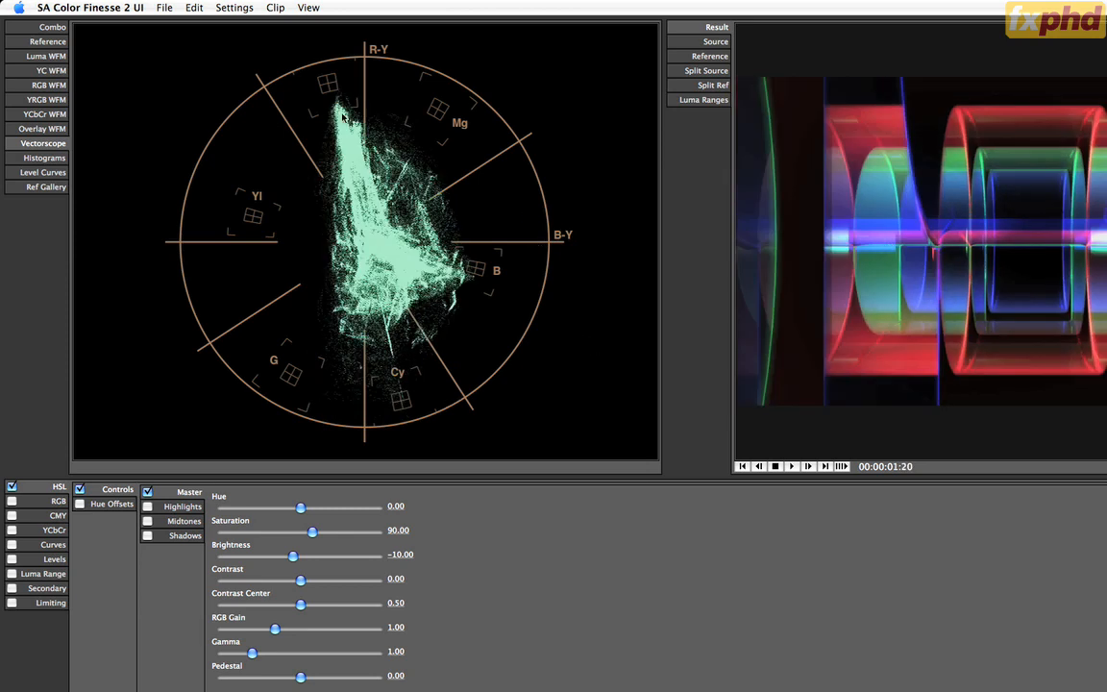
click(416, 529)
text(87)
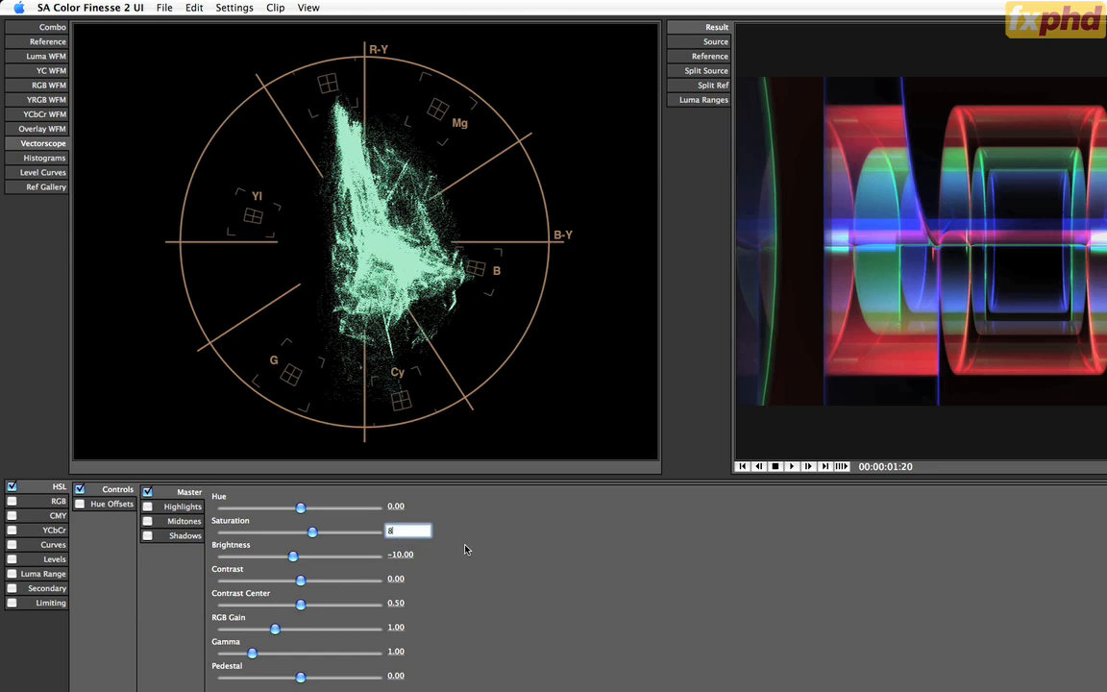
key(Return)
click(399, 556)
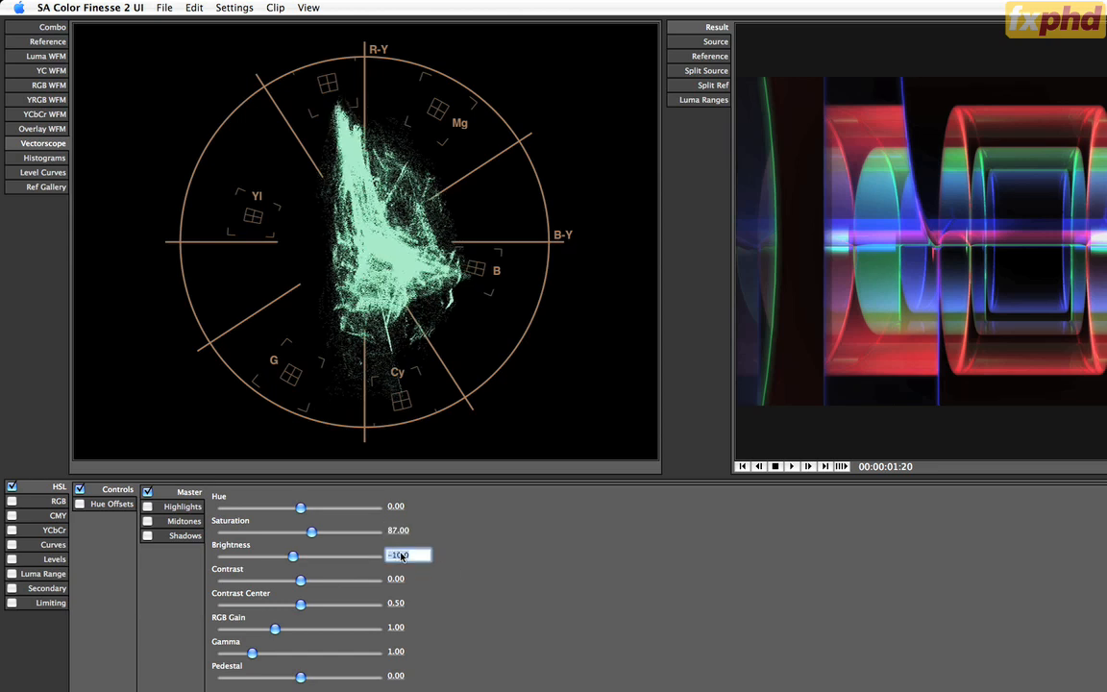
text(-12)
key(Return)
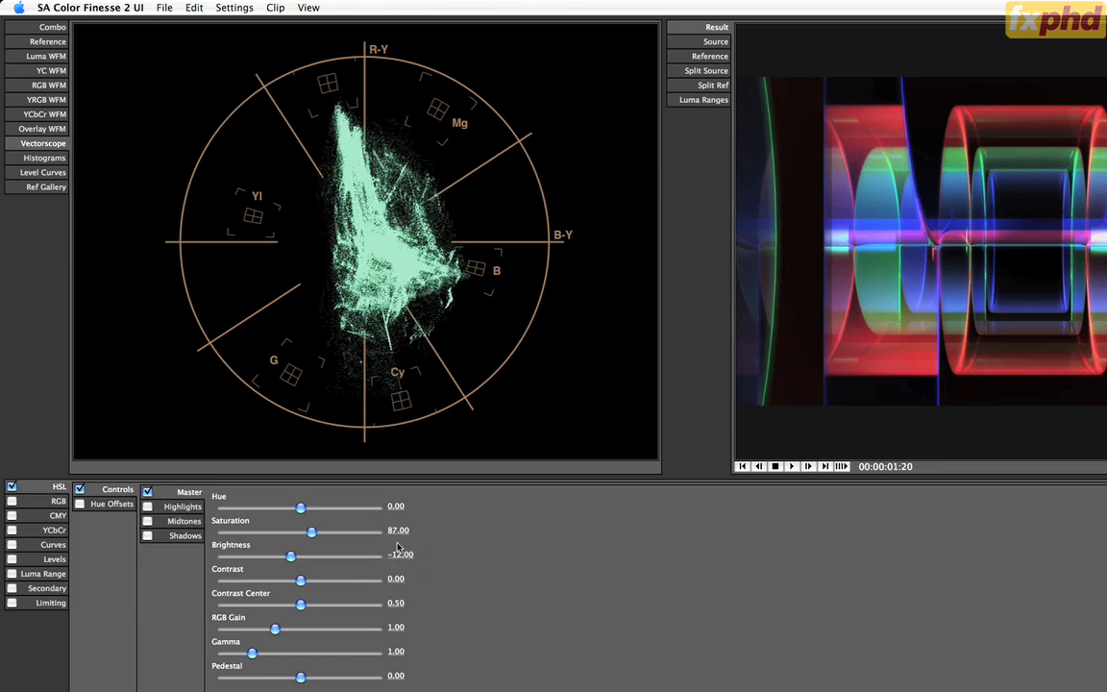
key(space)
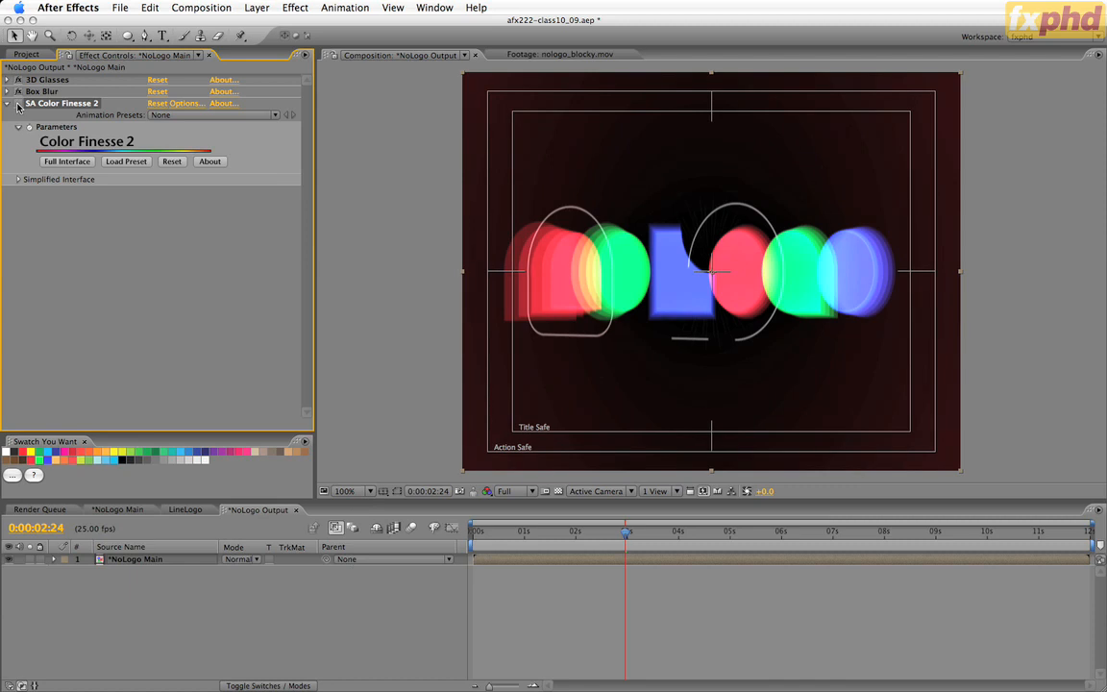
Back in After Effects, view the comp at 00:00:04:05, 00:00:05:15 and 00:00:07:16, and toggle SA Color Finesse 2 to compare the colours.
click(688, 531)
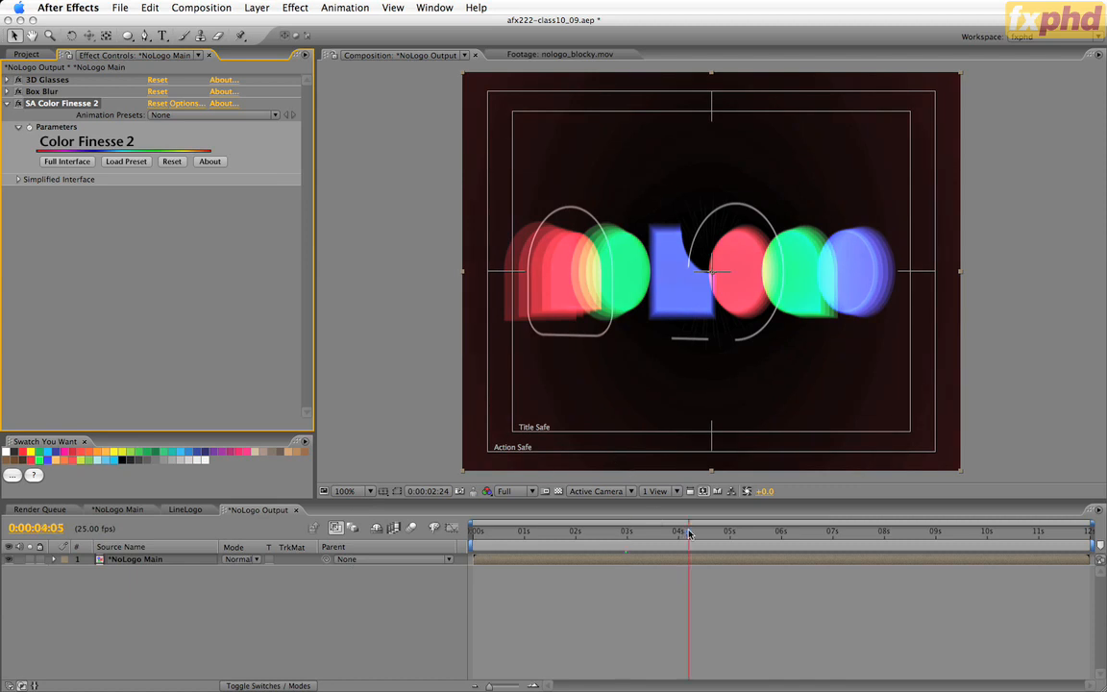
click(762, 533)
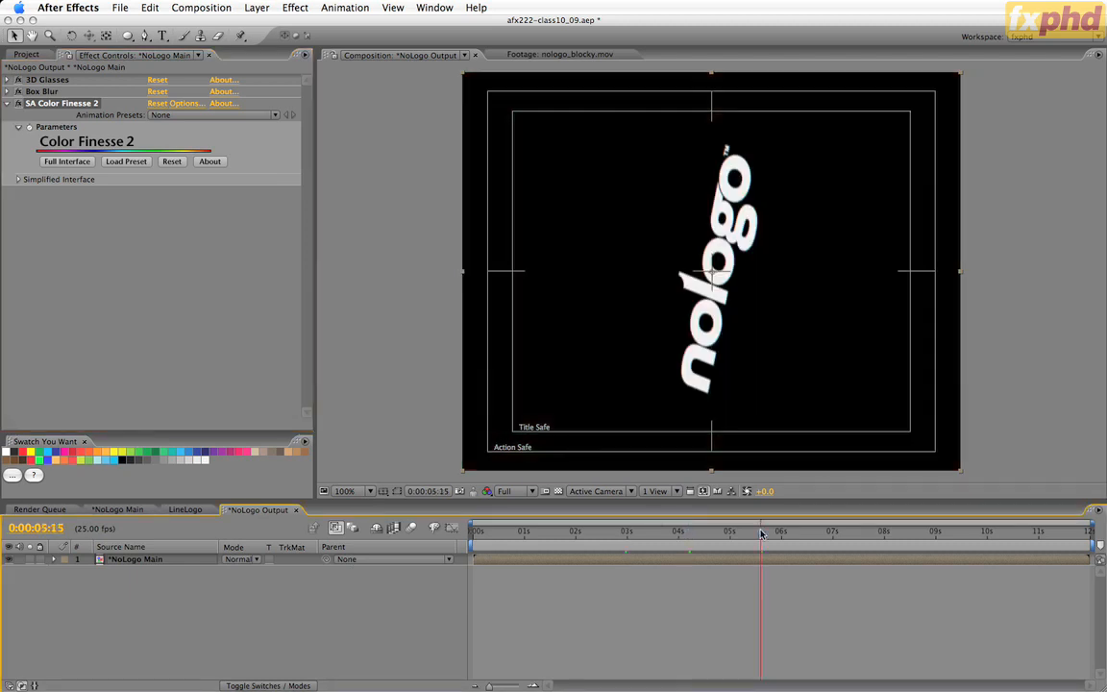
click(866, 533)
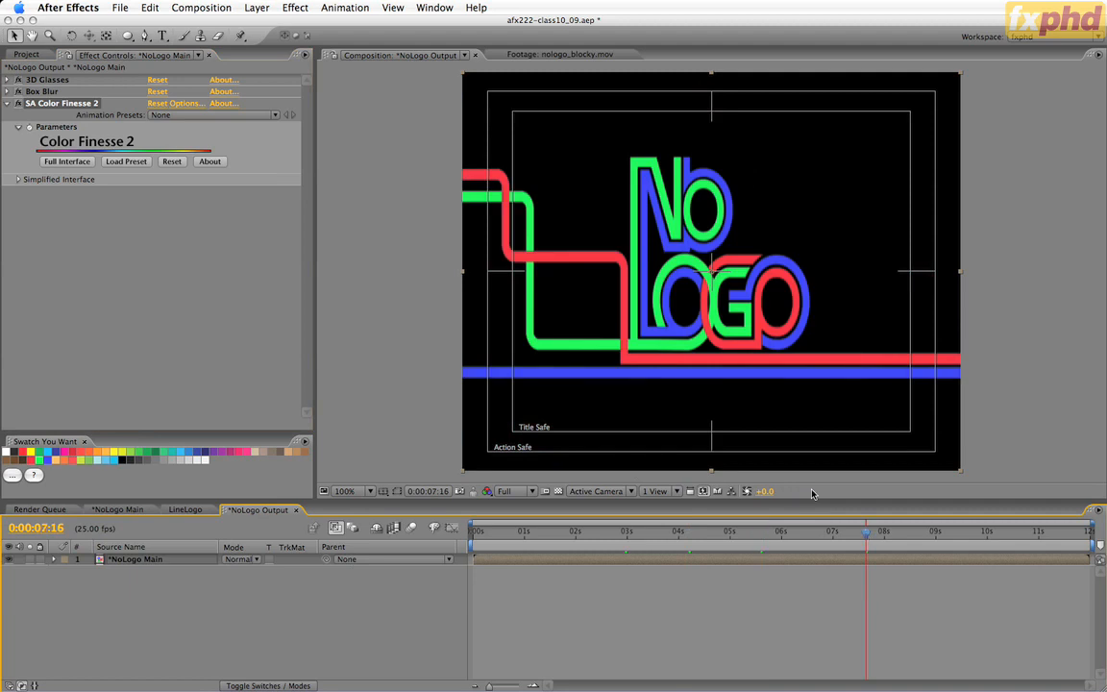
click(20, 107)
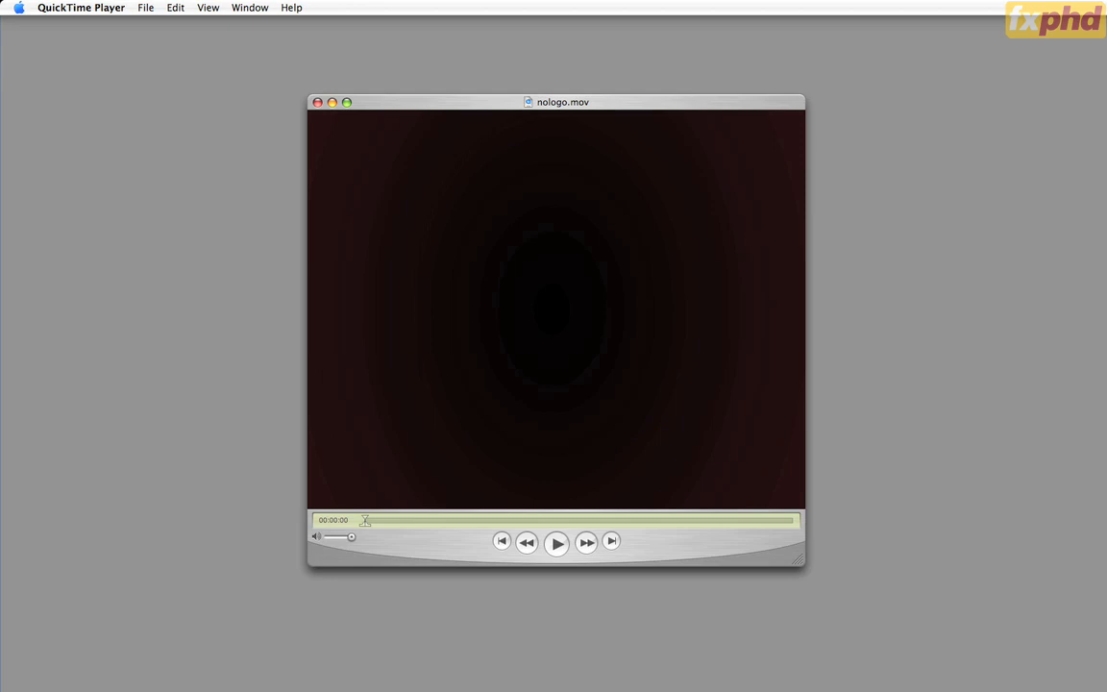
In QuickTime Player, scrub through the rendered nologo.mov to its end and play it back to review the animation.
drag(376, 519, 793, 519)
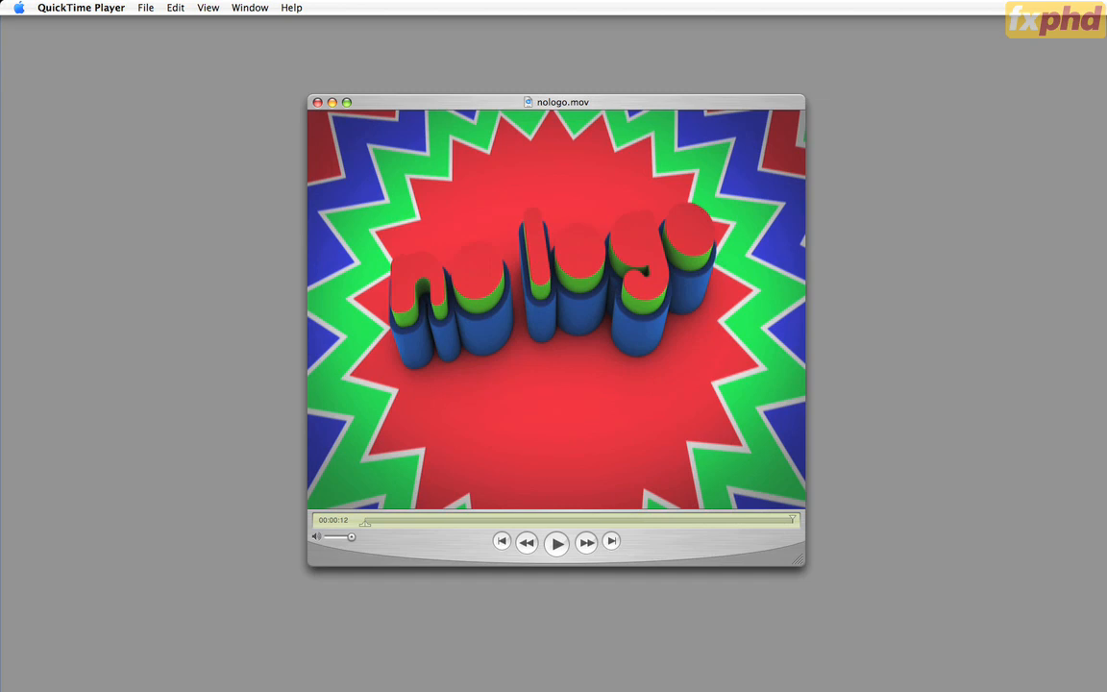
key(space)
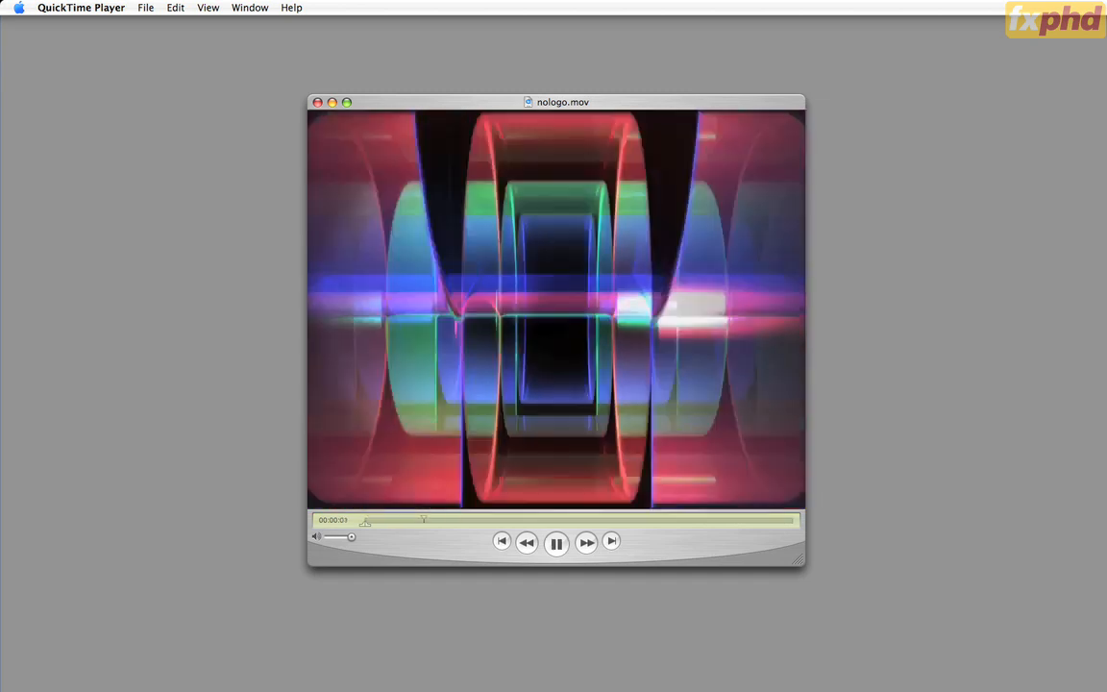